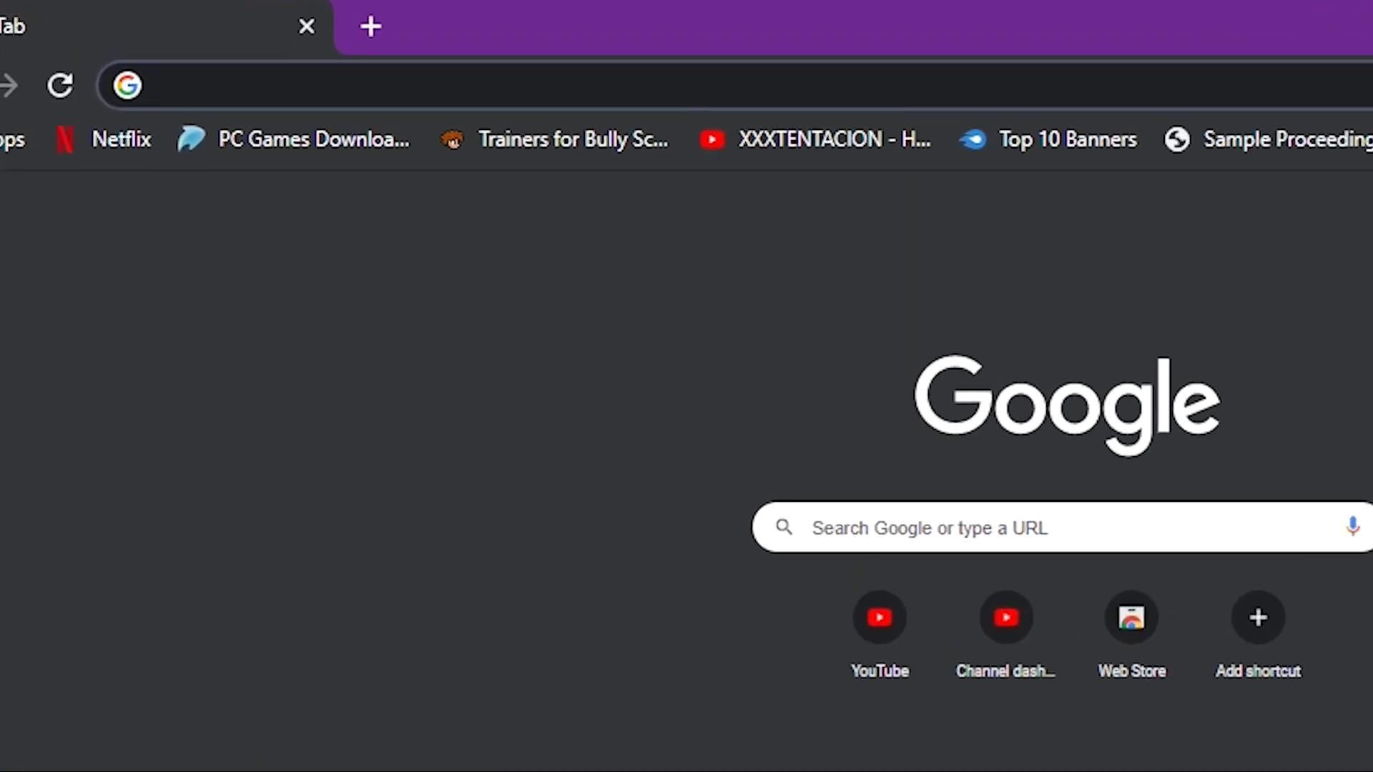
left_click(151, 83)
type("ww")
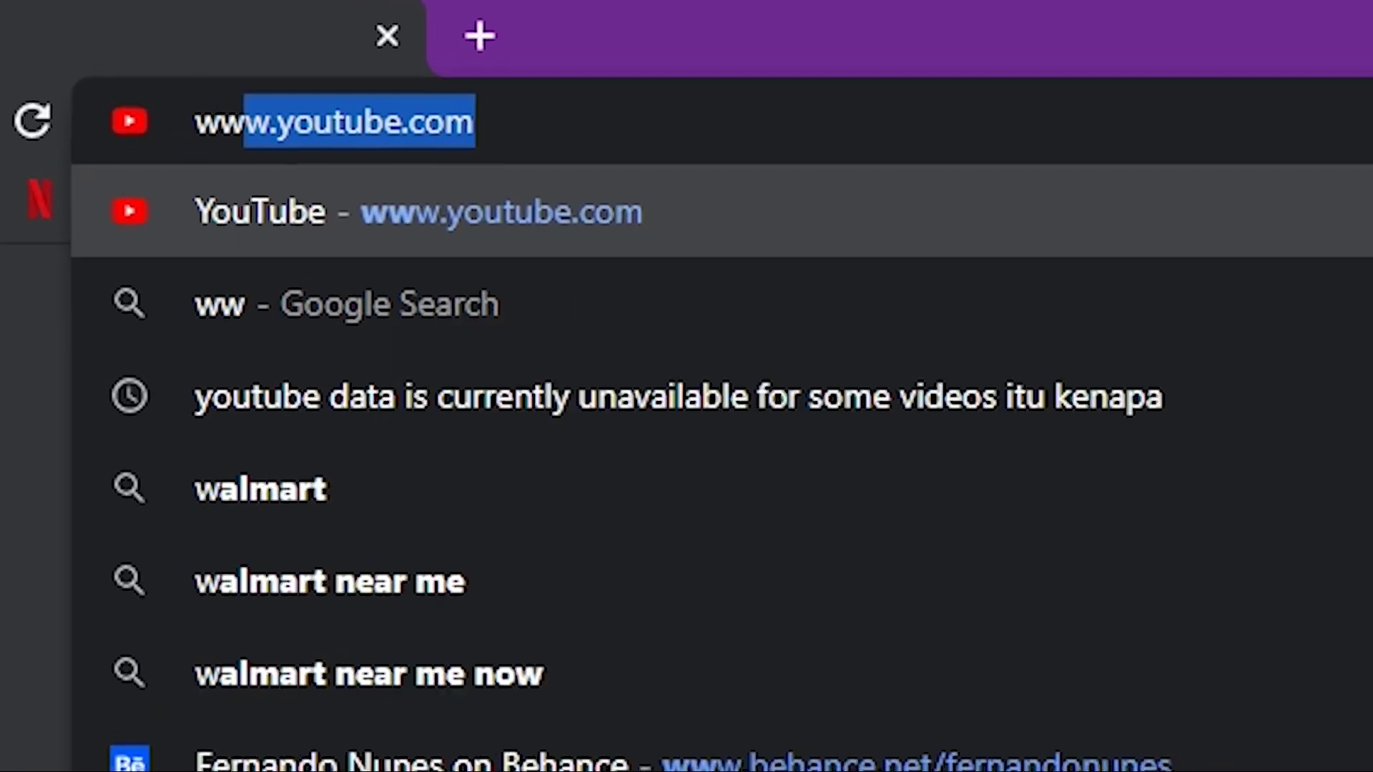
type("w.")
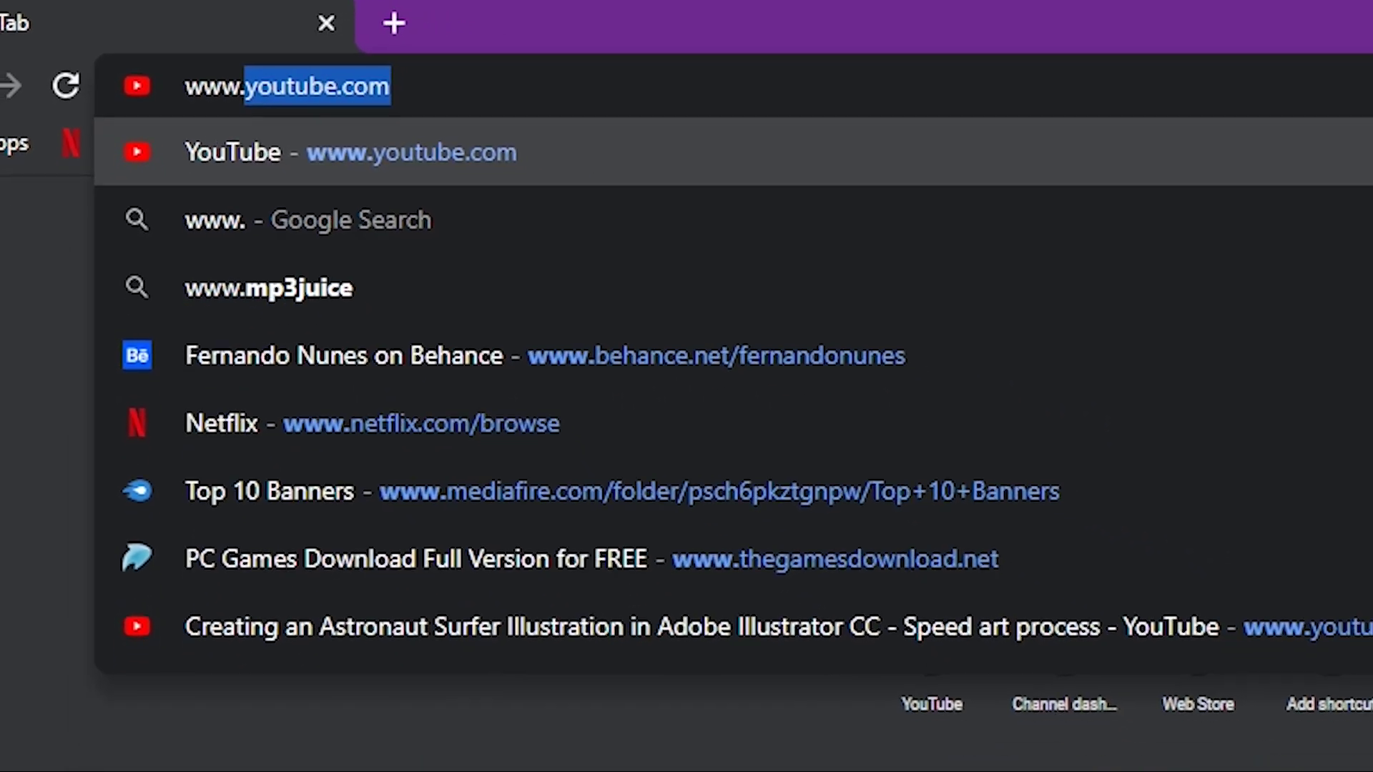
type("google.com")
key("Return")
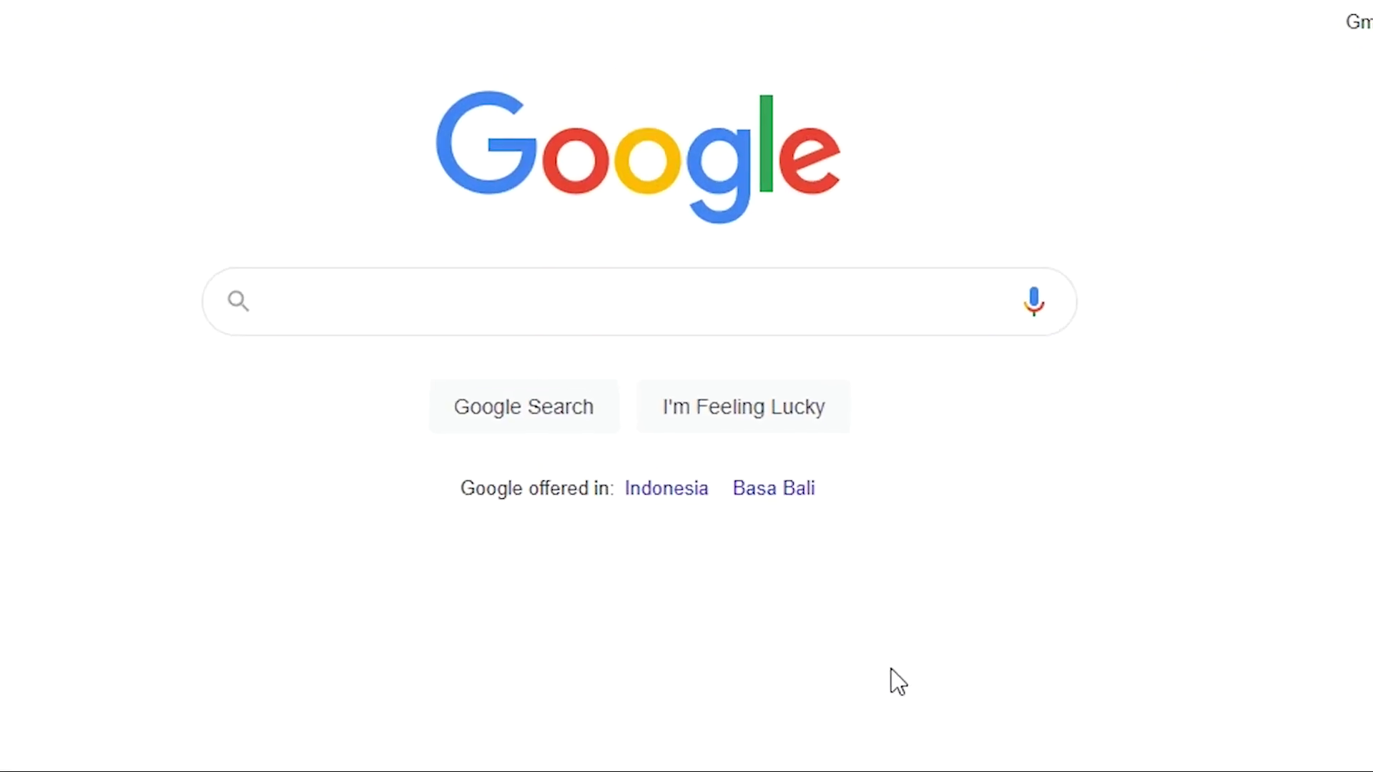
type("sk")
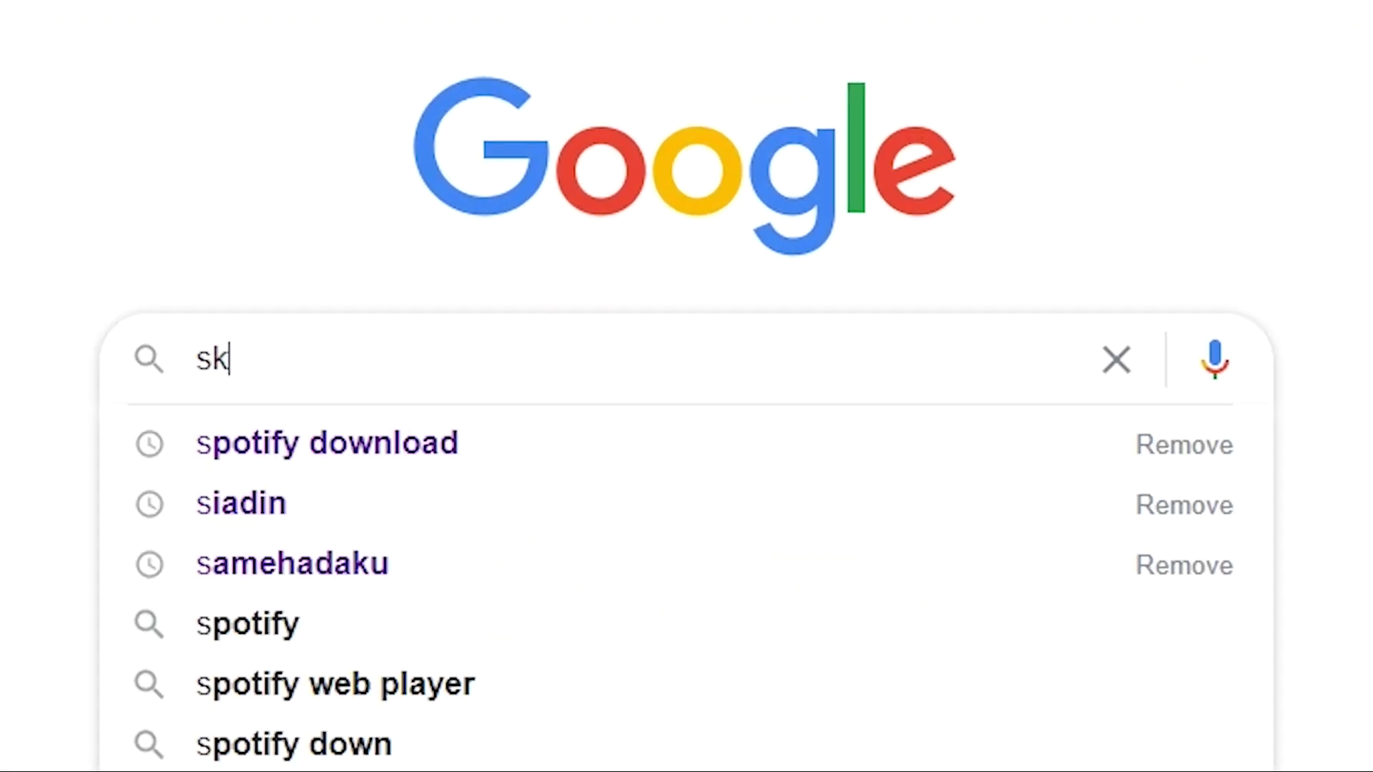
type("ate fashion")
key("Escape")
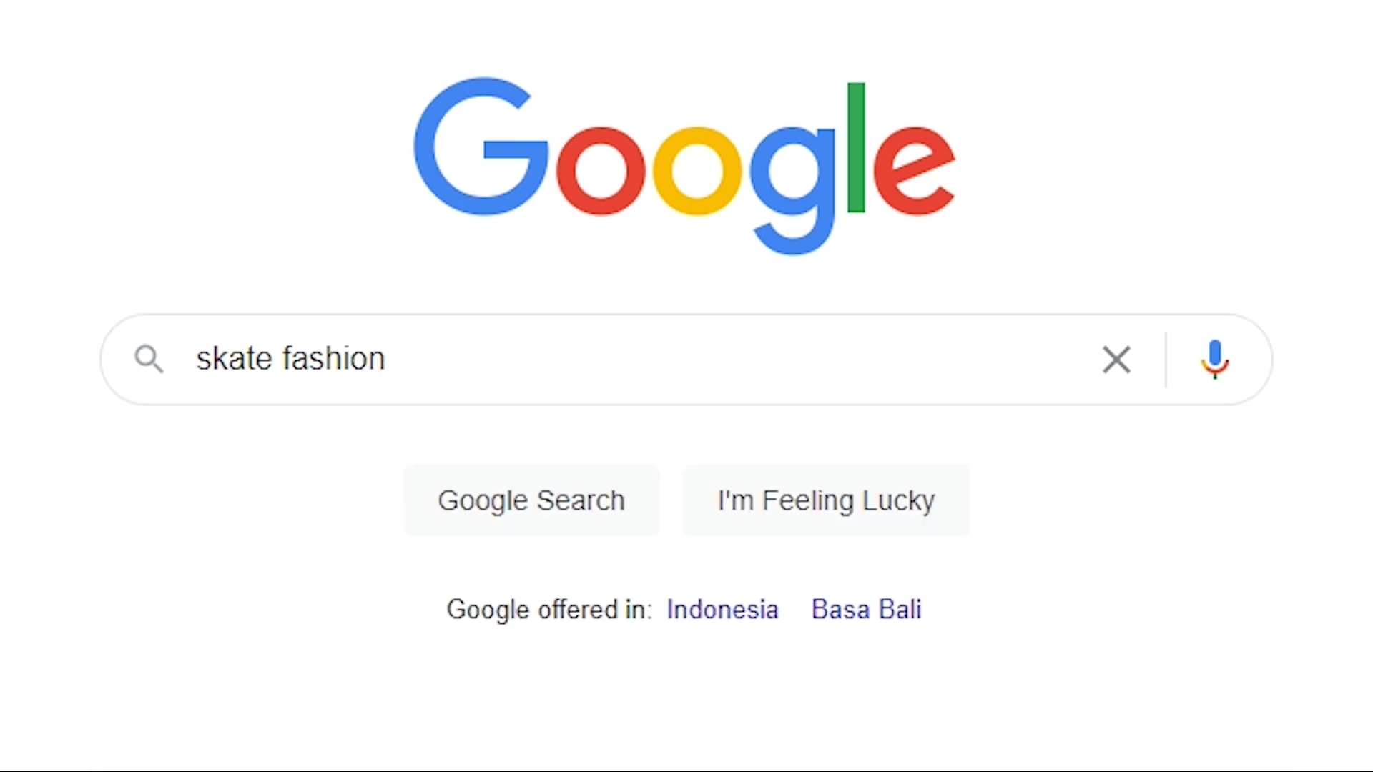
key("Return")
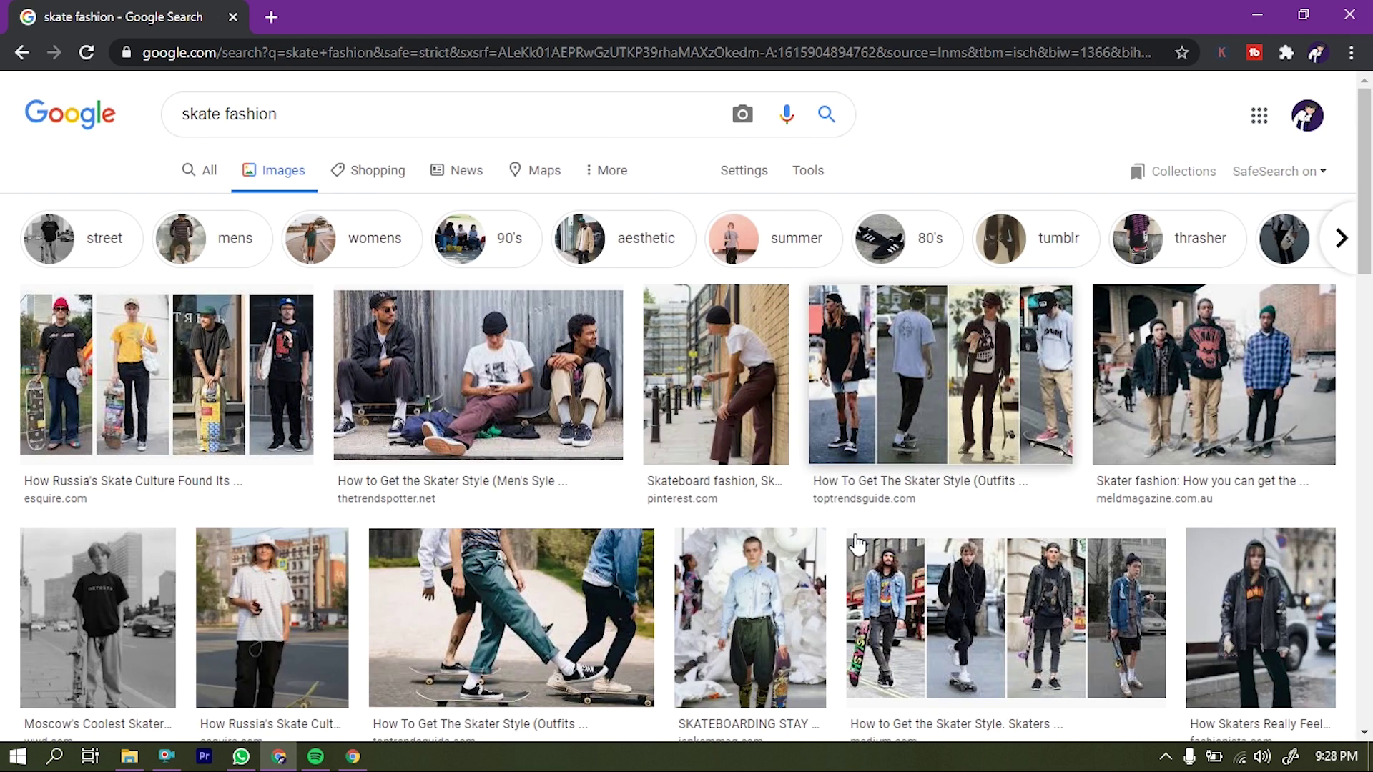
- Save the black-and-white skater photo from the image results to Downloads
scroll(856, 544, "down", 3)
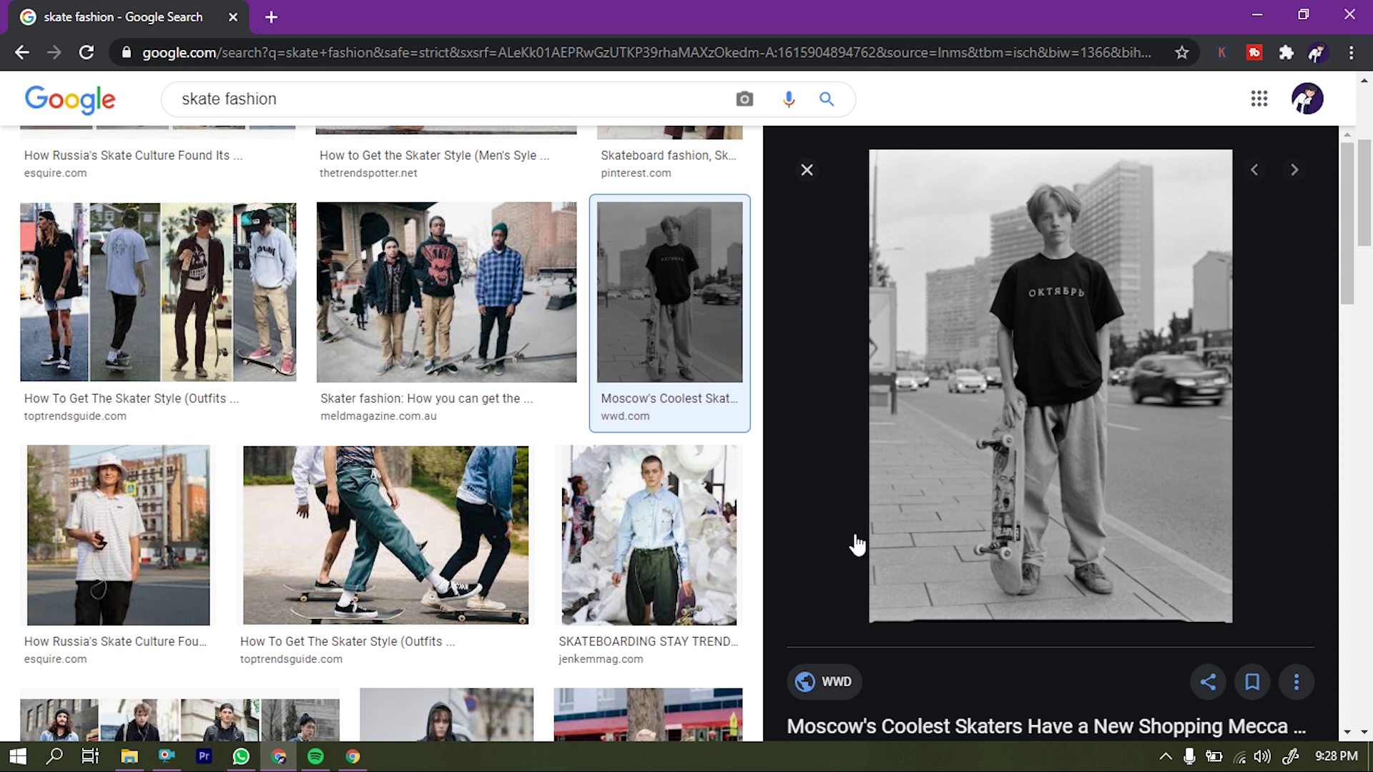
right_click(1030, 466)
left_click(1087, 313)
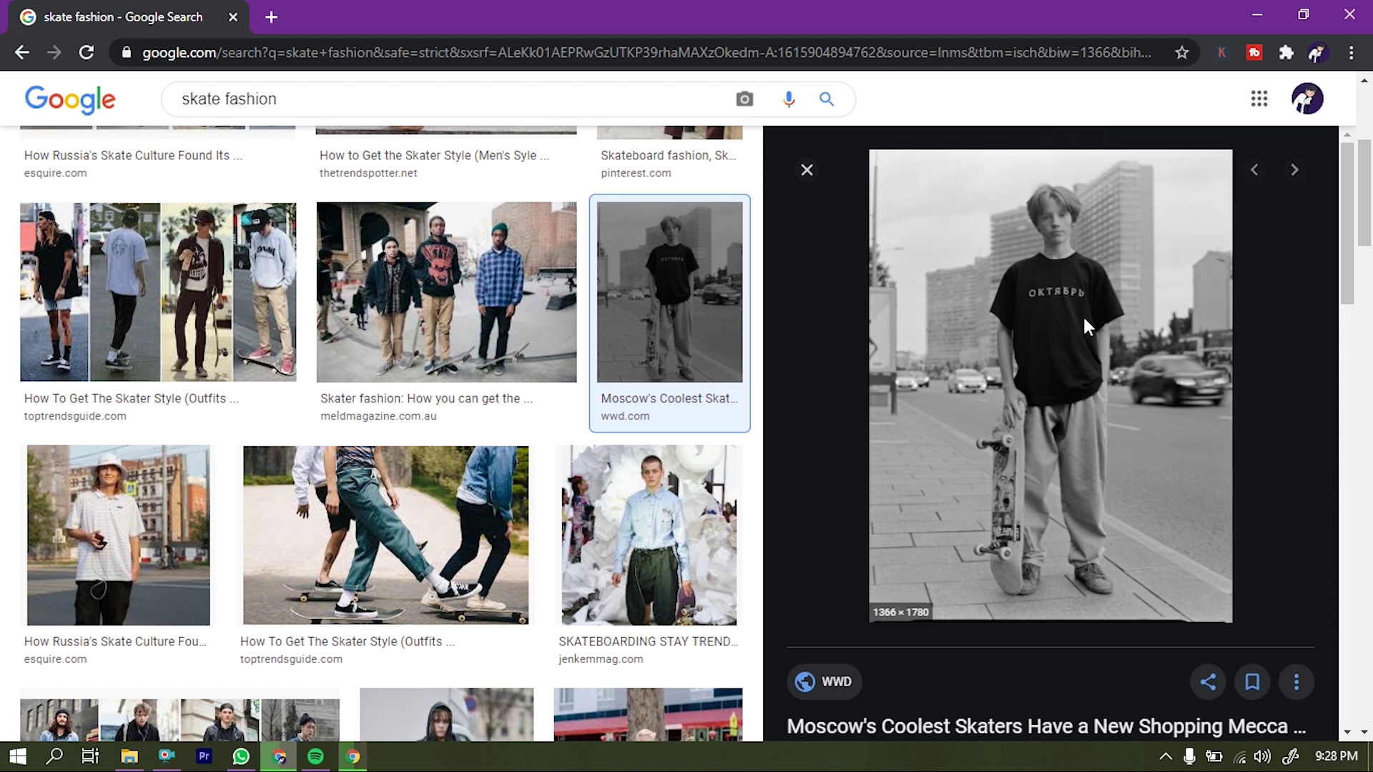
left_click(502, 452)
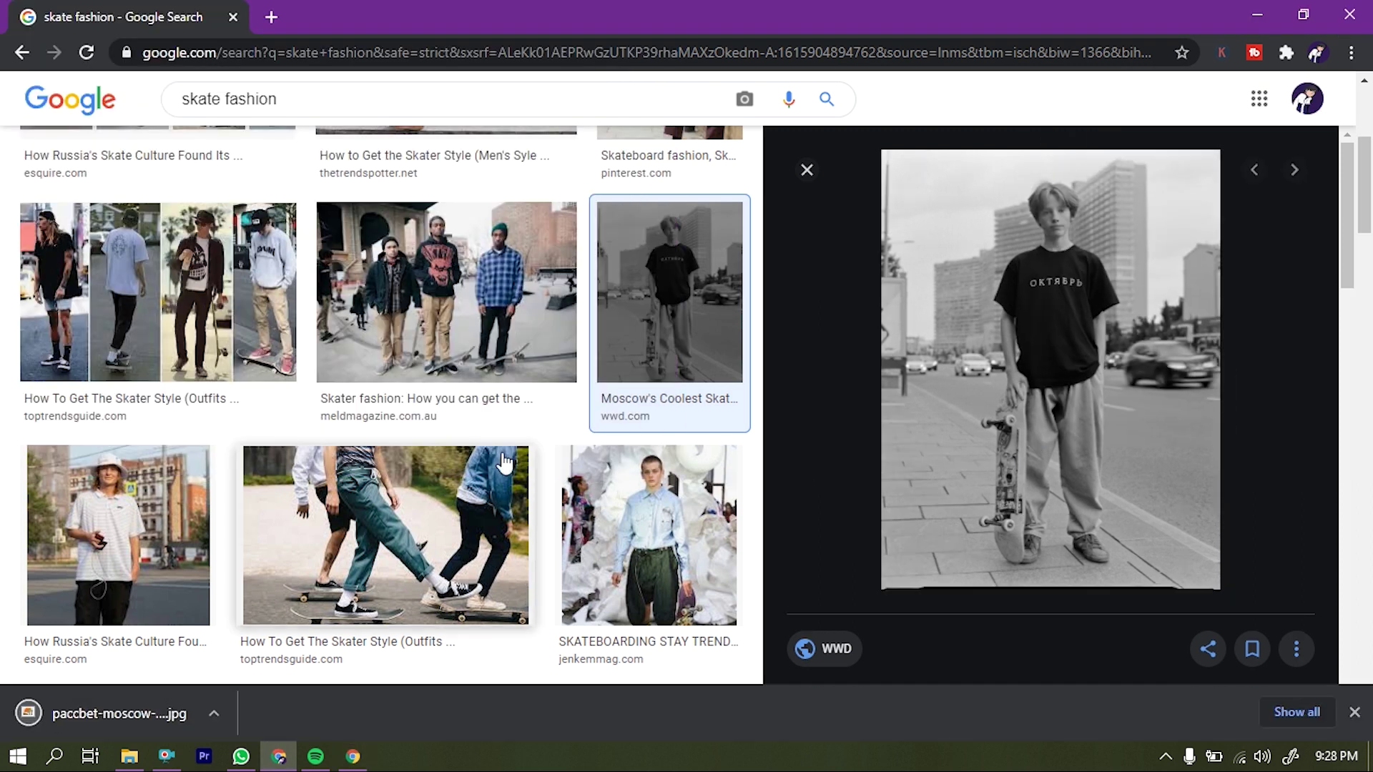
- Search 'gawx art' and save the doodle character image to Downloads
triple_click(364, 98)
type("gawx art")
key("Return")
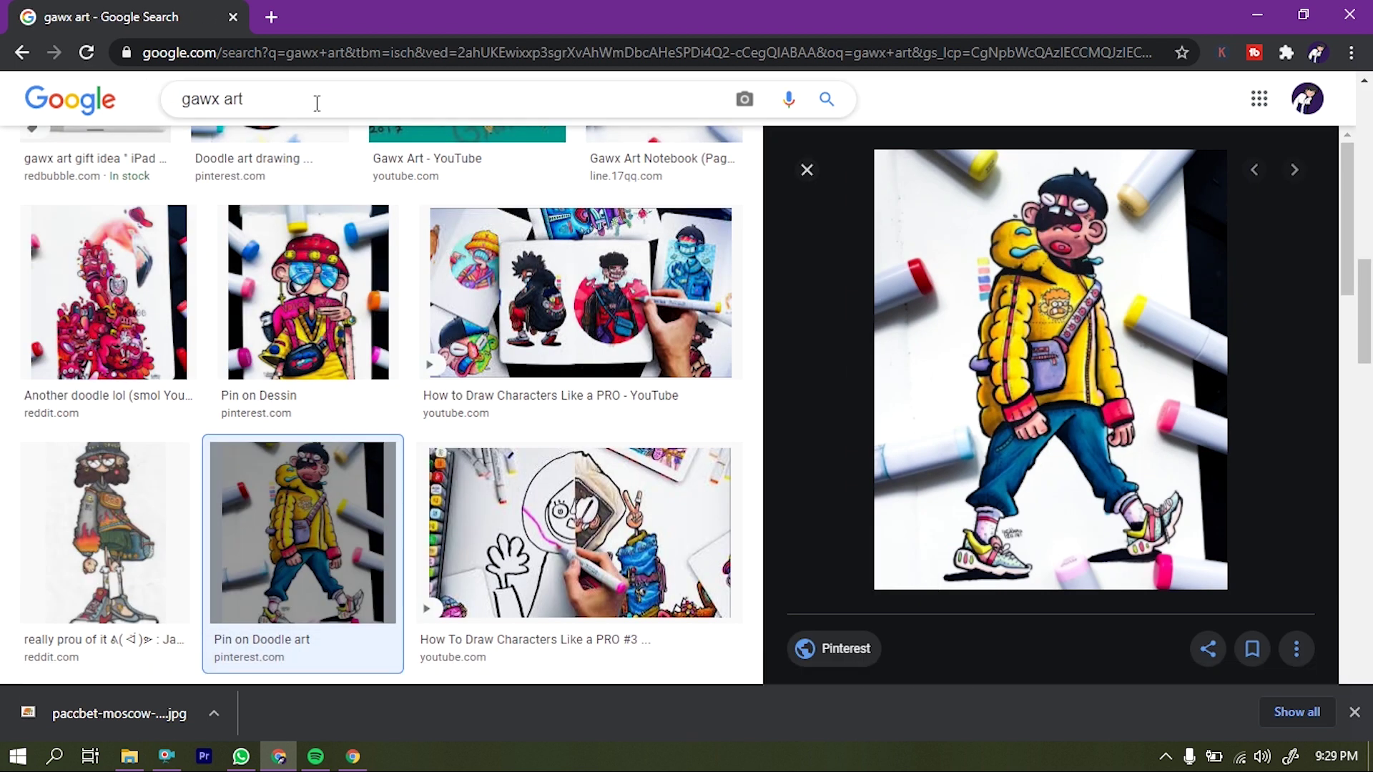
right_click(1085, 315)
left_click(1116, 548)
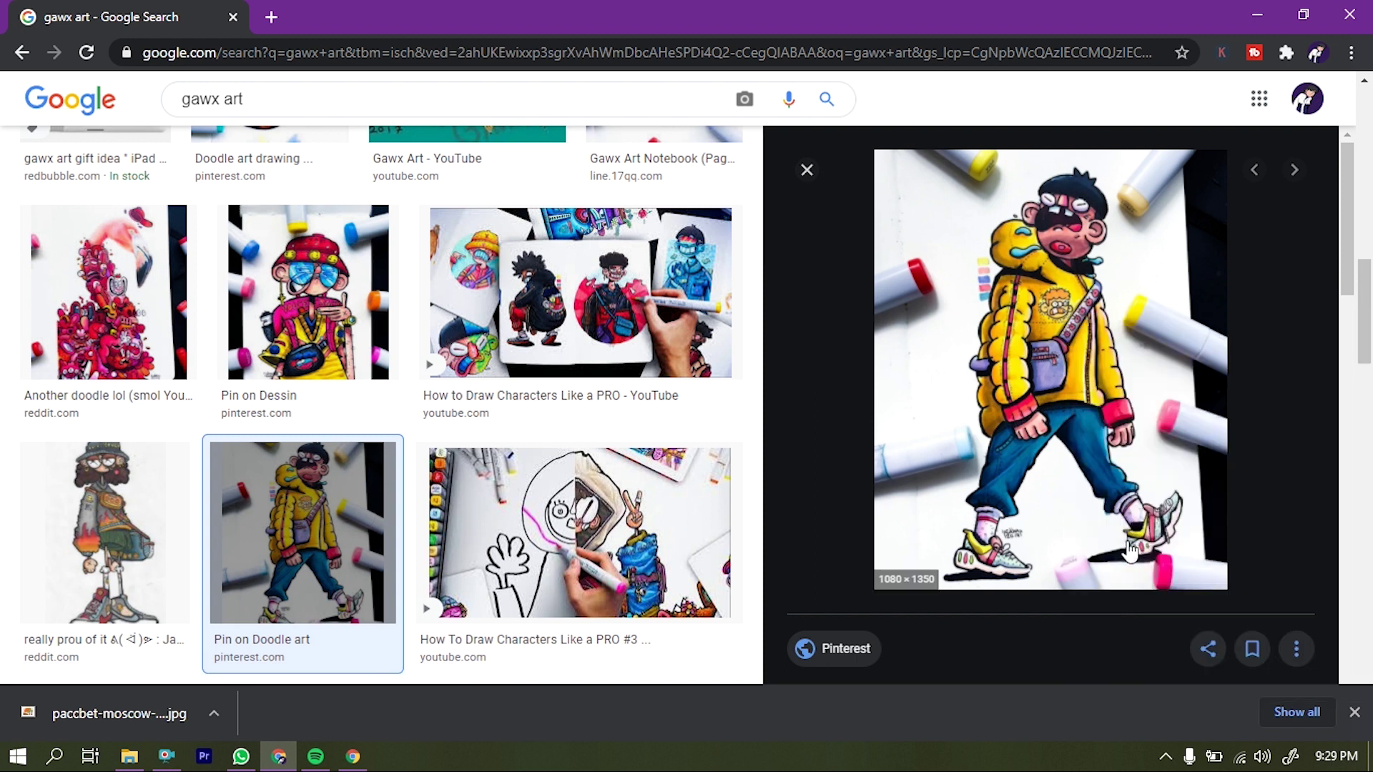
left_click(532, 450)
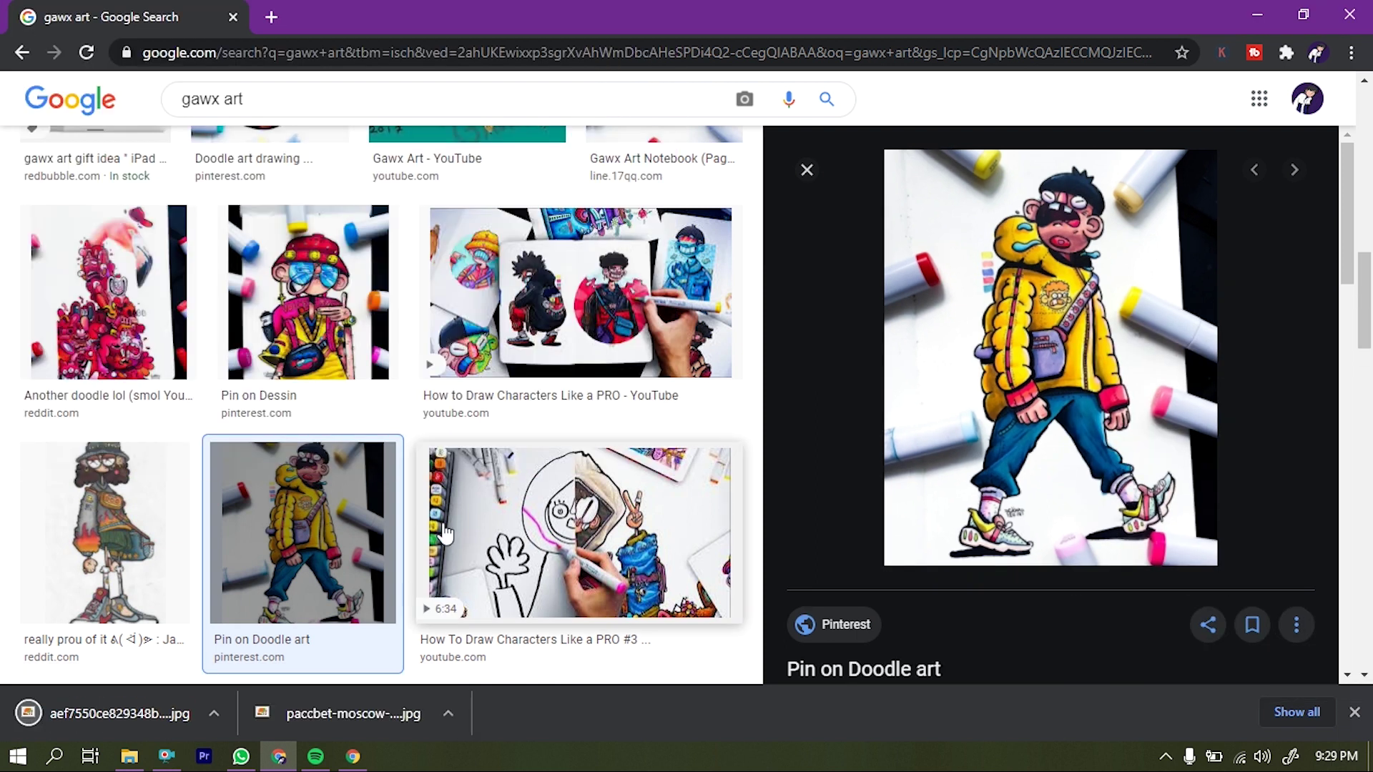
left_click(32, 741)
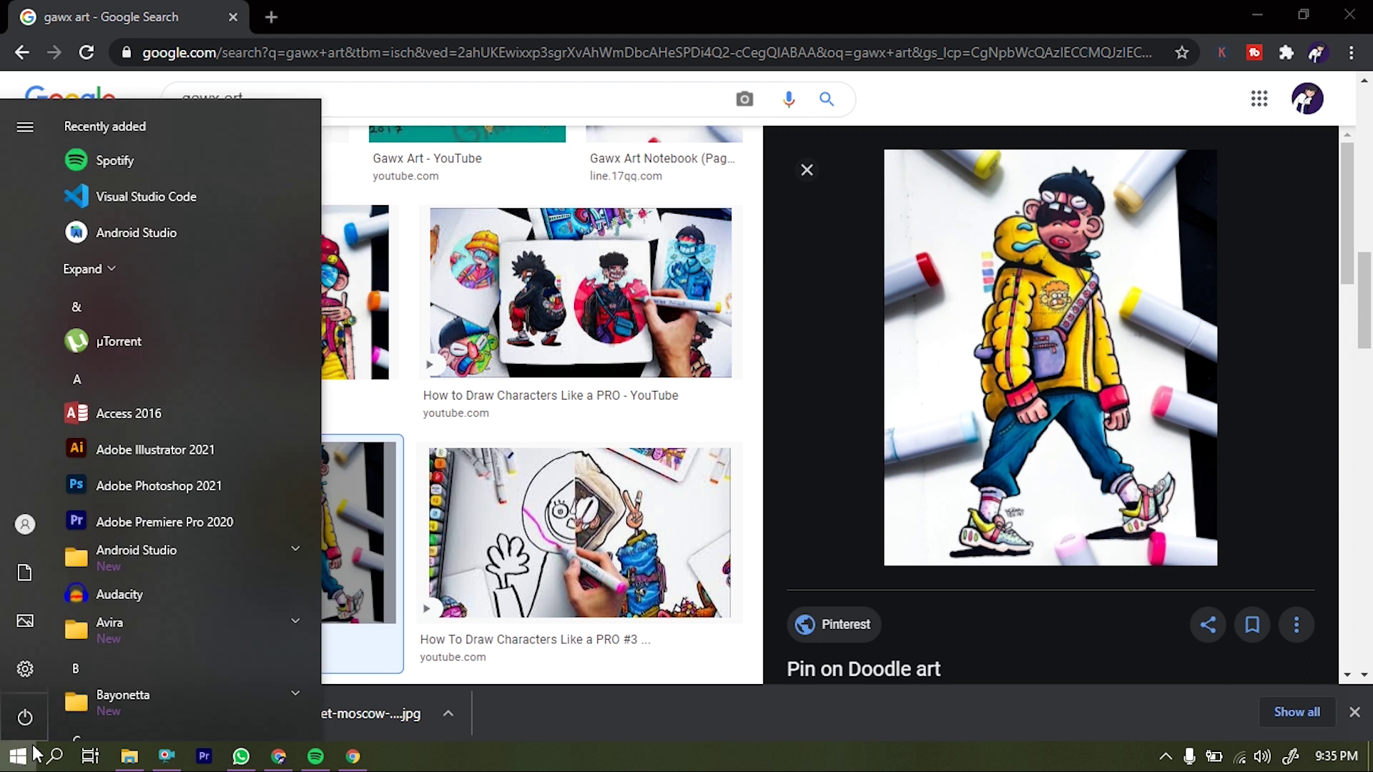
- Launch Adobe Illustrator 2021 from the Start menu app list
key("Down")
key("Down")
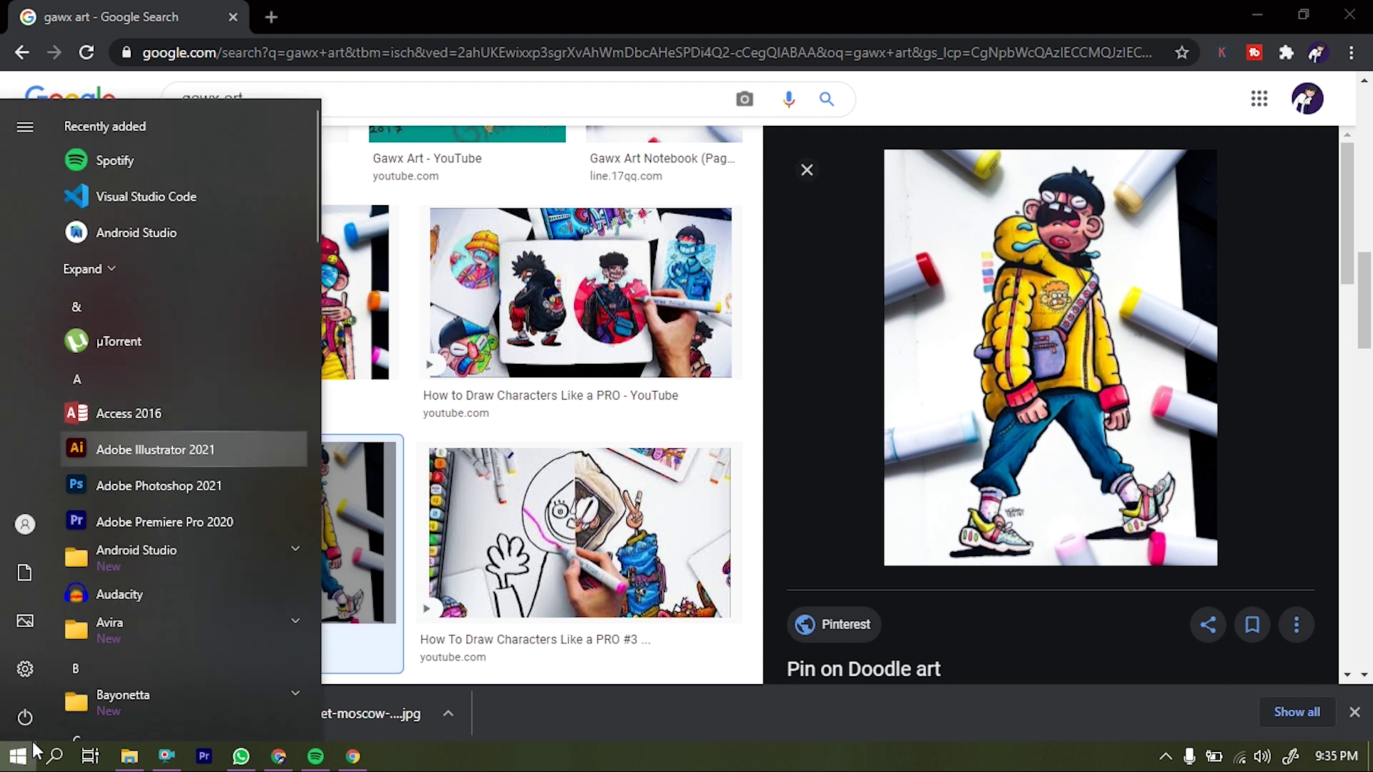
left_click(33, 750)
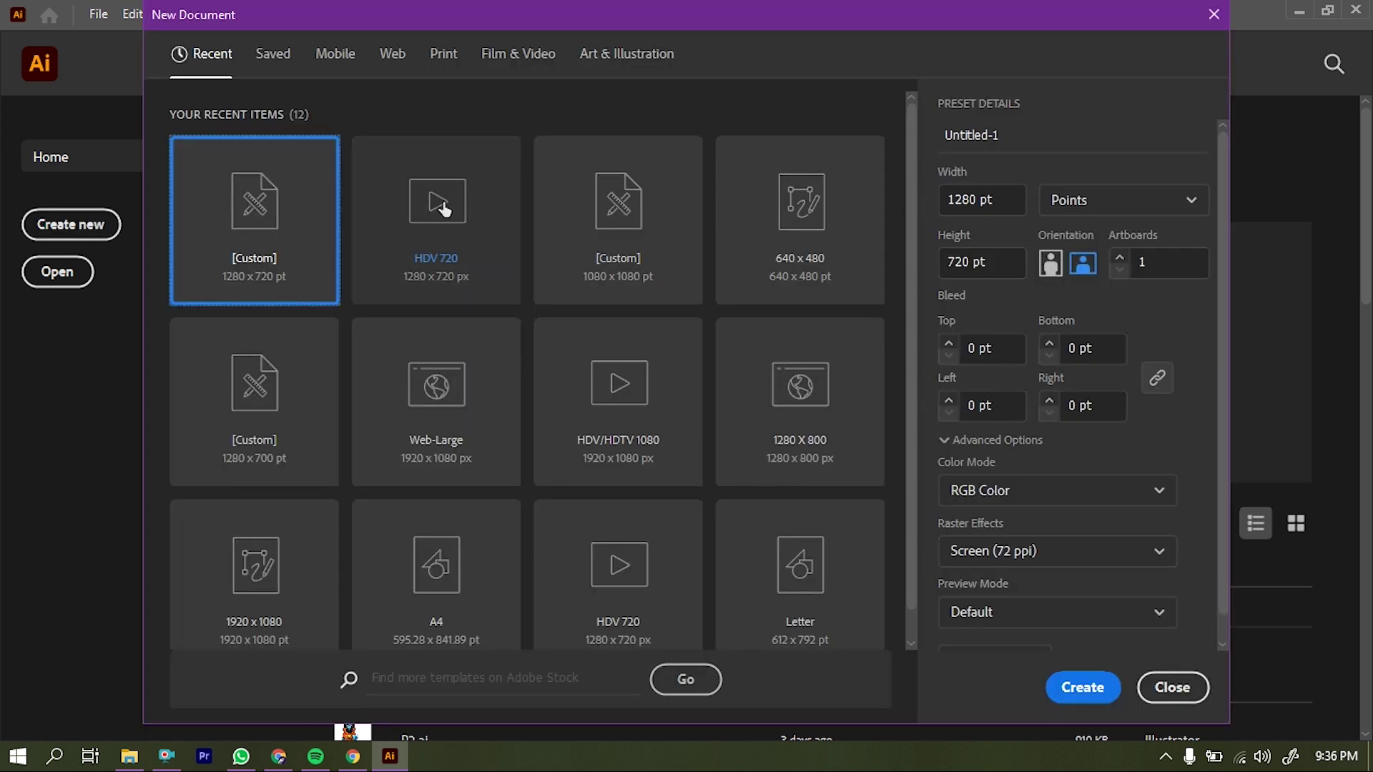
- Create the 1280 × 720 pt RGB document from the New Document dialog
left_click(1082, 690)
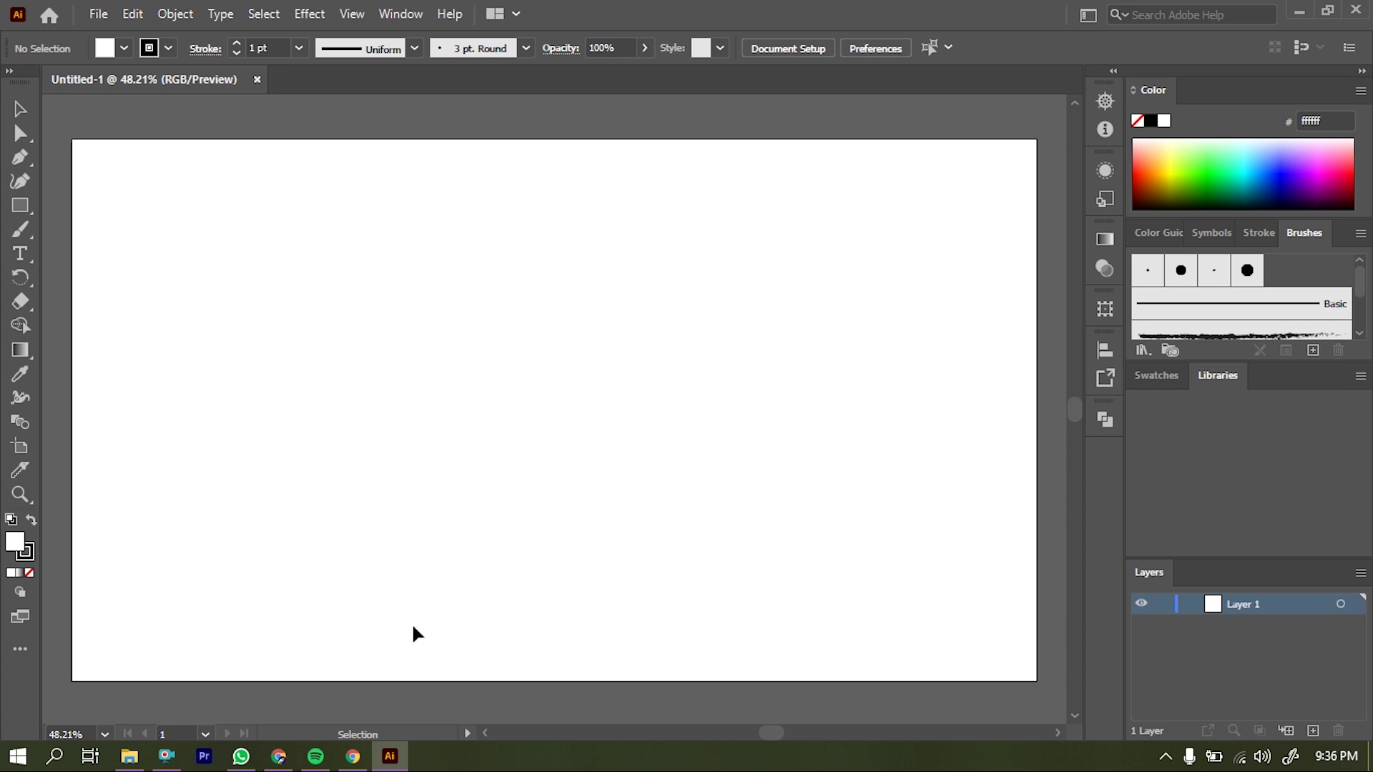
- Drag the skater photo from the Downloads folder onto the artboard
left_click(128, 757)
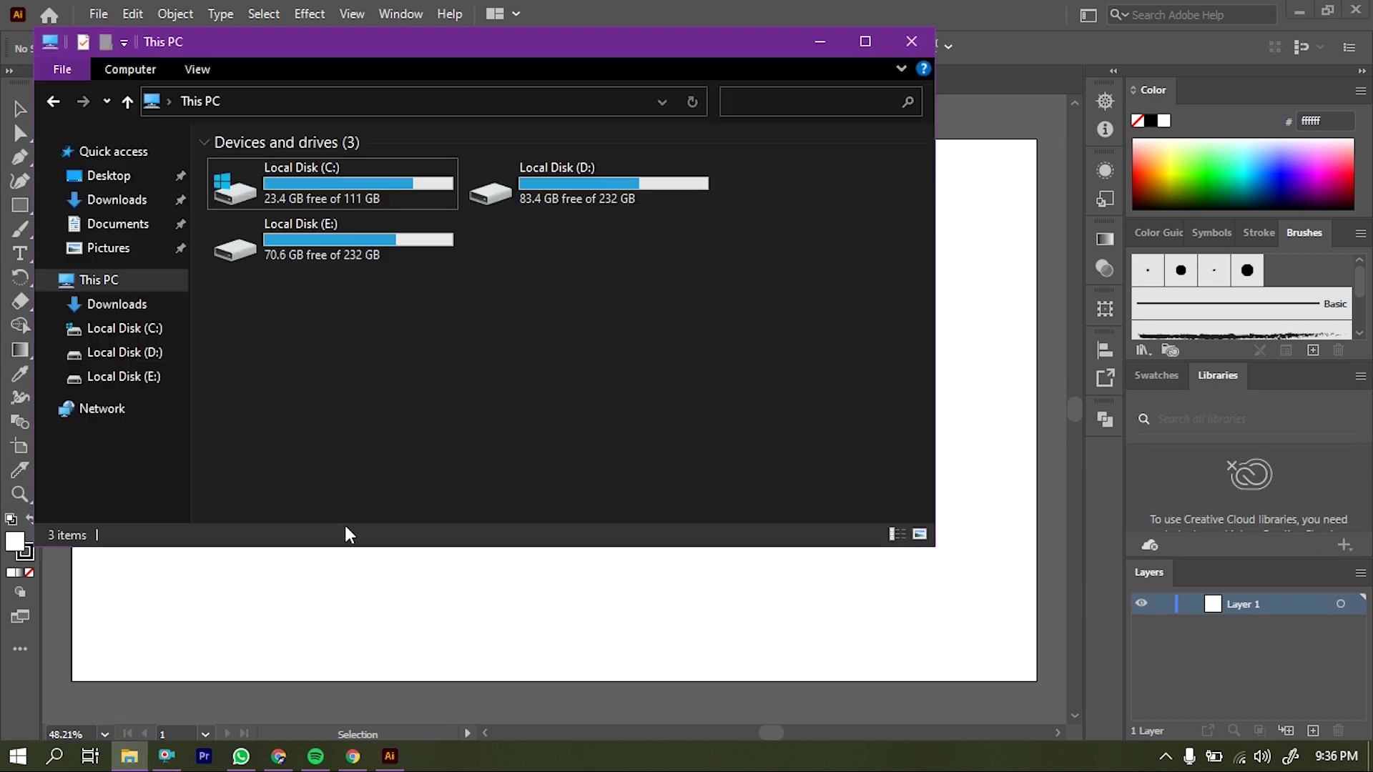
left_click(133, 203)
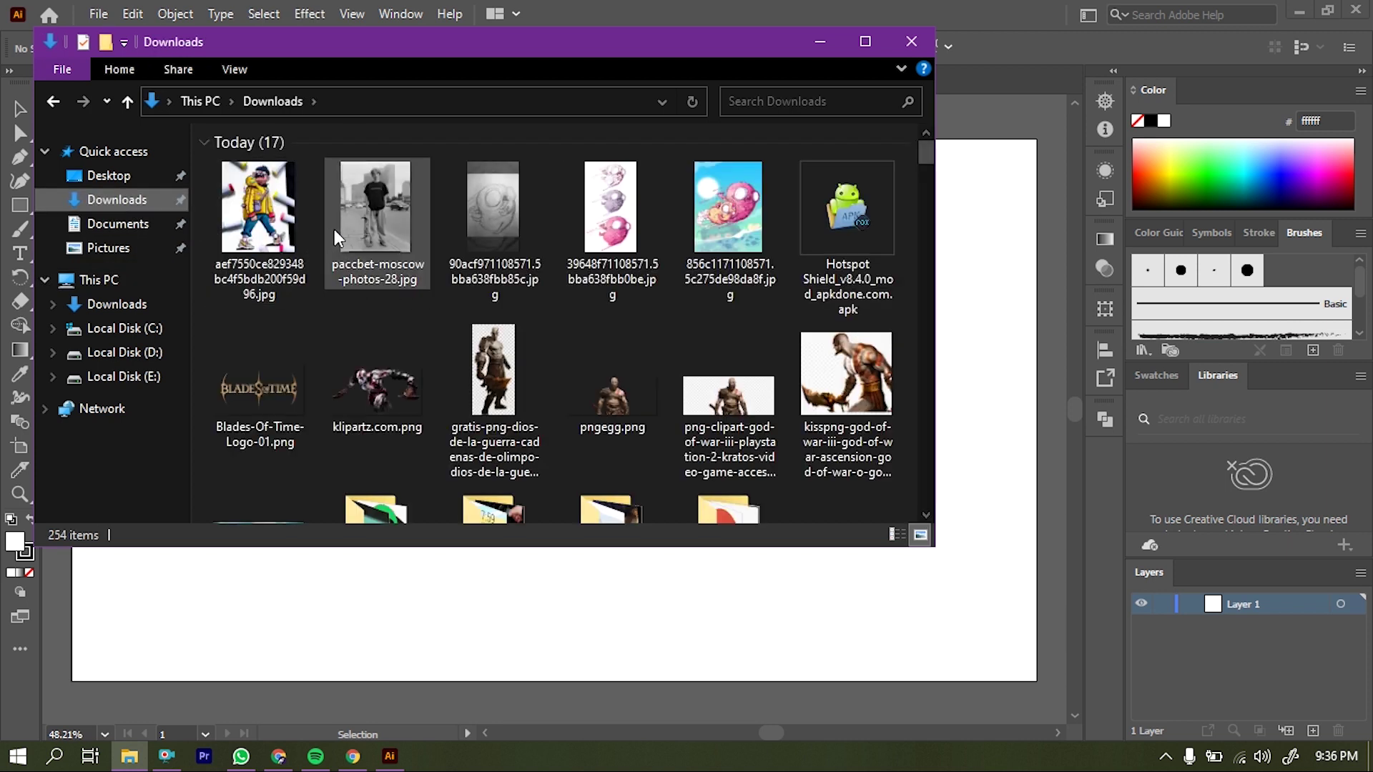
left_click(375, 238)
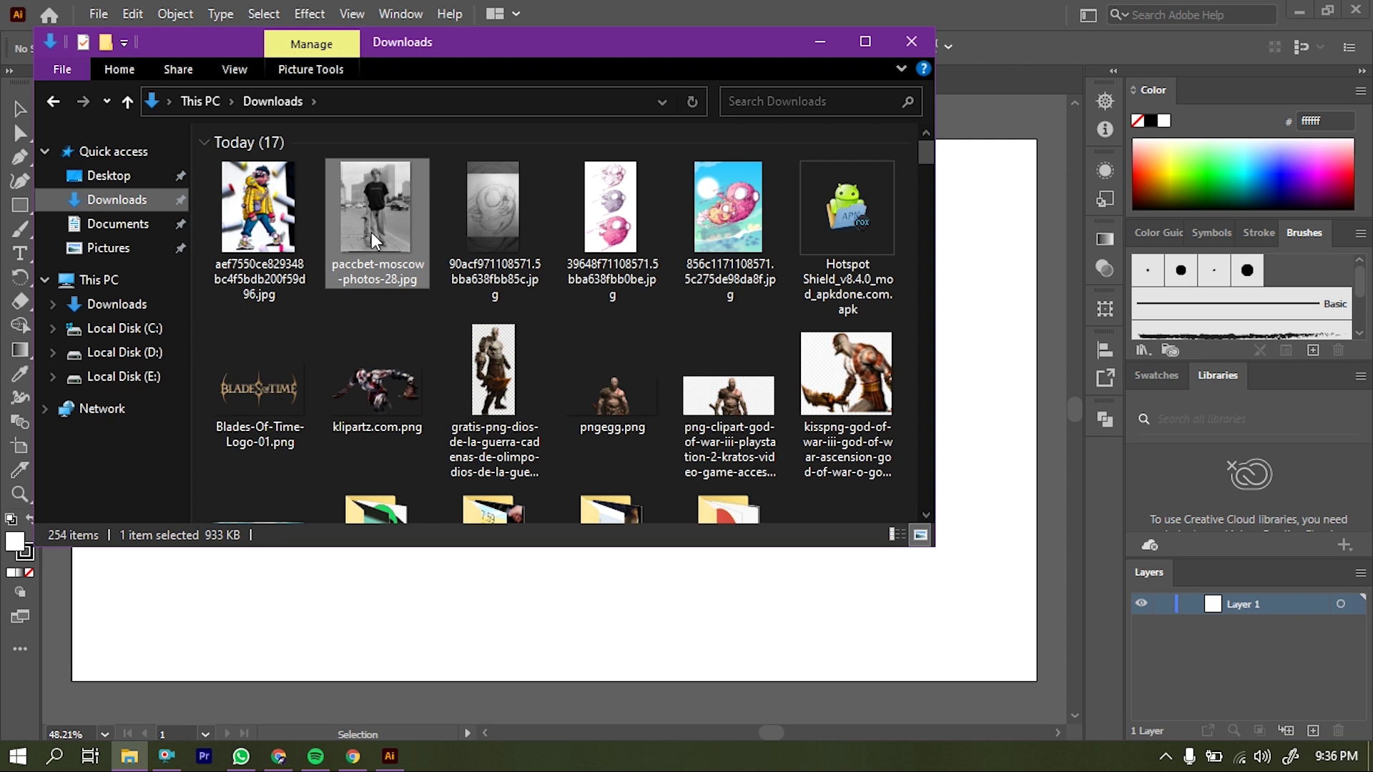
left_click_drag(376, 242, 343, 623)
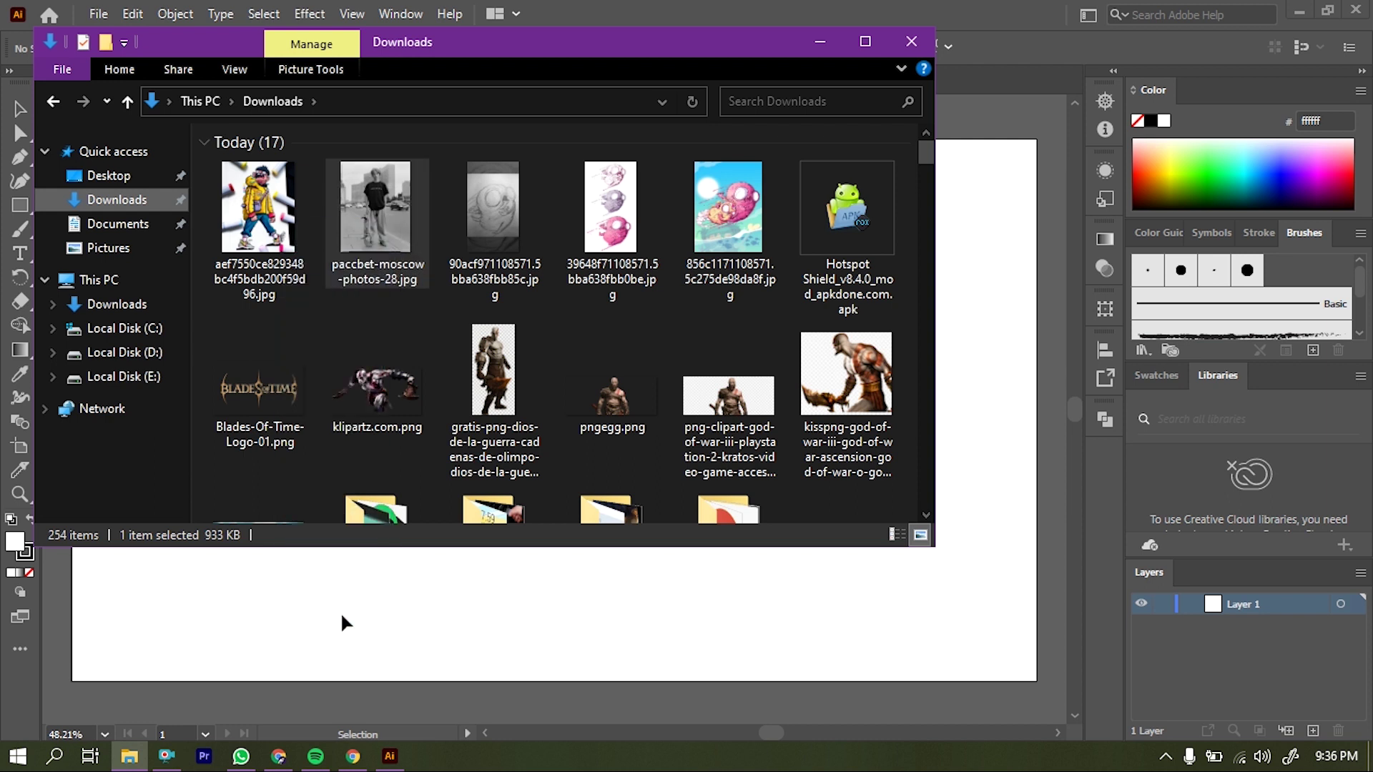
left_click_drag(344, 624, 343, 624)
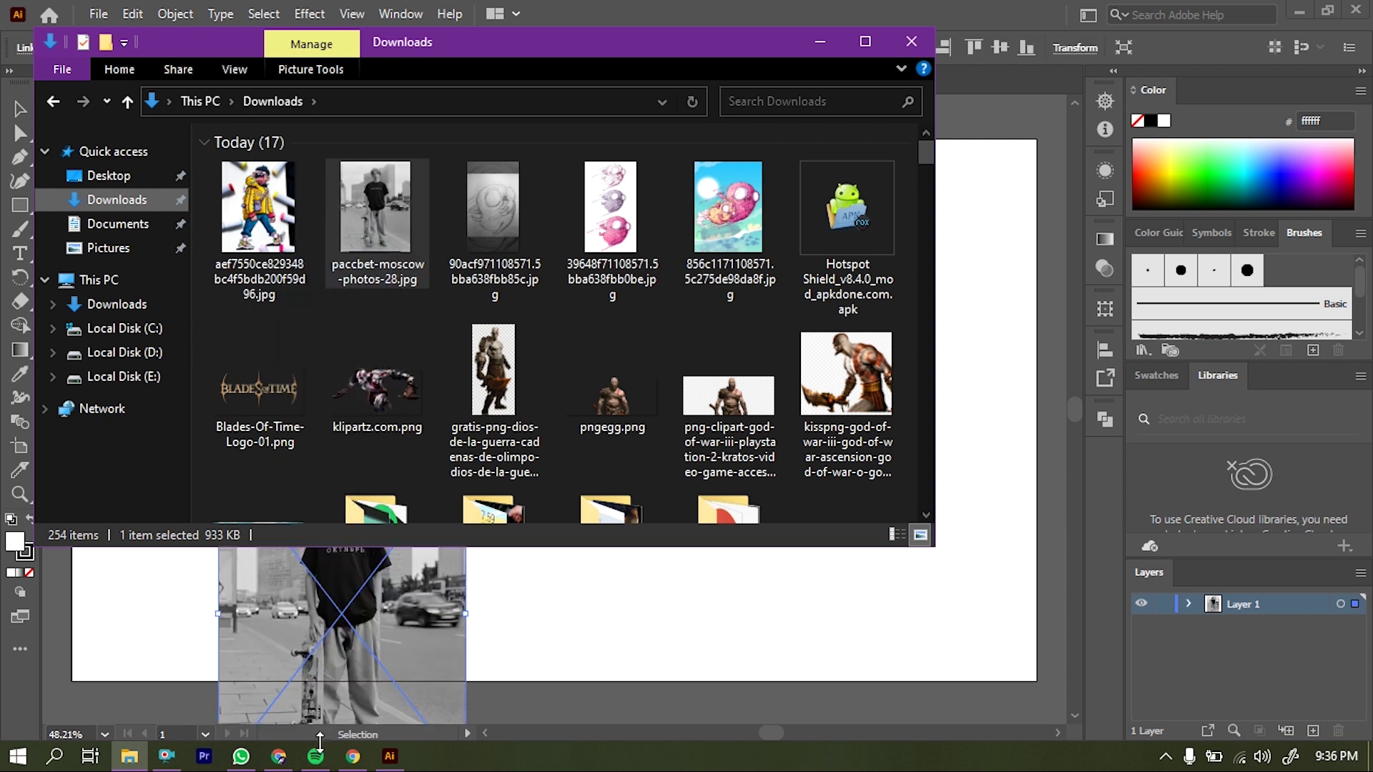
left_click(447, 561)
- Scale the skater photo to span the artboard's full height
mouse_move(361, 570)
left_mouse_down()
mouse_move(411, 475)
mouse_move(524, 336)
left_mouse_up()
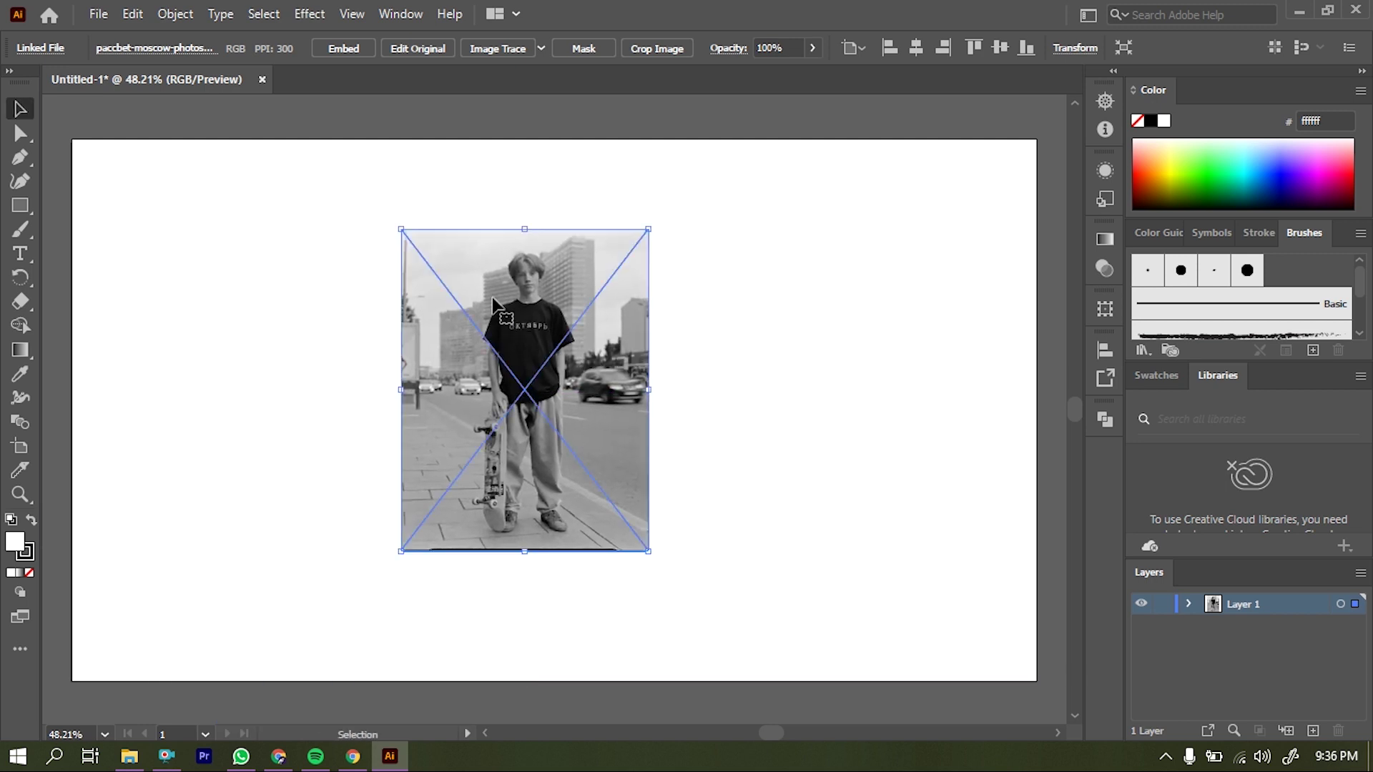
left_click_drag(525, 228, 524, 138)
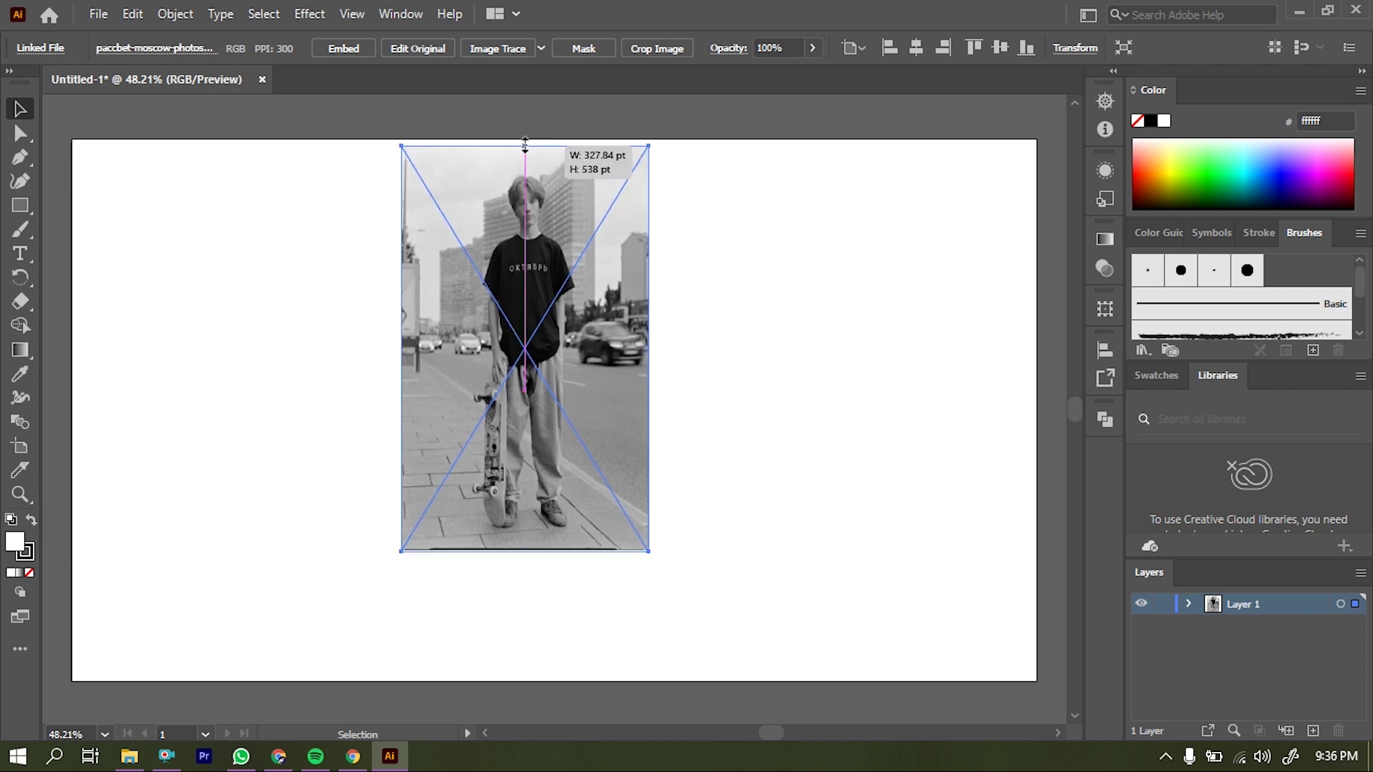
mouse_move(649, 551)
left_mouse_down()
mouse_move(726, 672)
mouse_move(726, 698)
left_mouse_up()
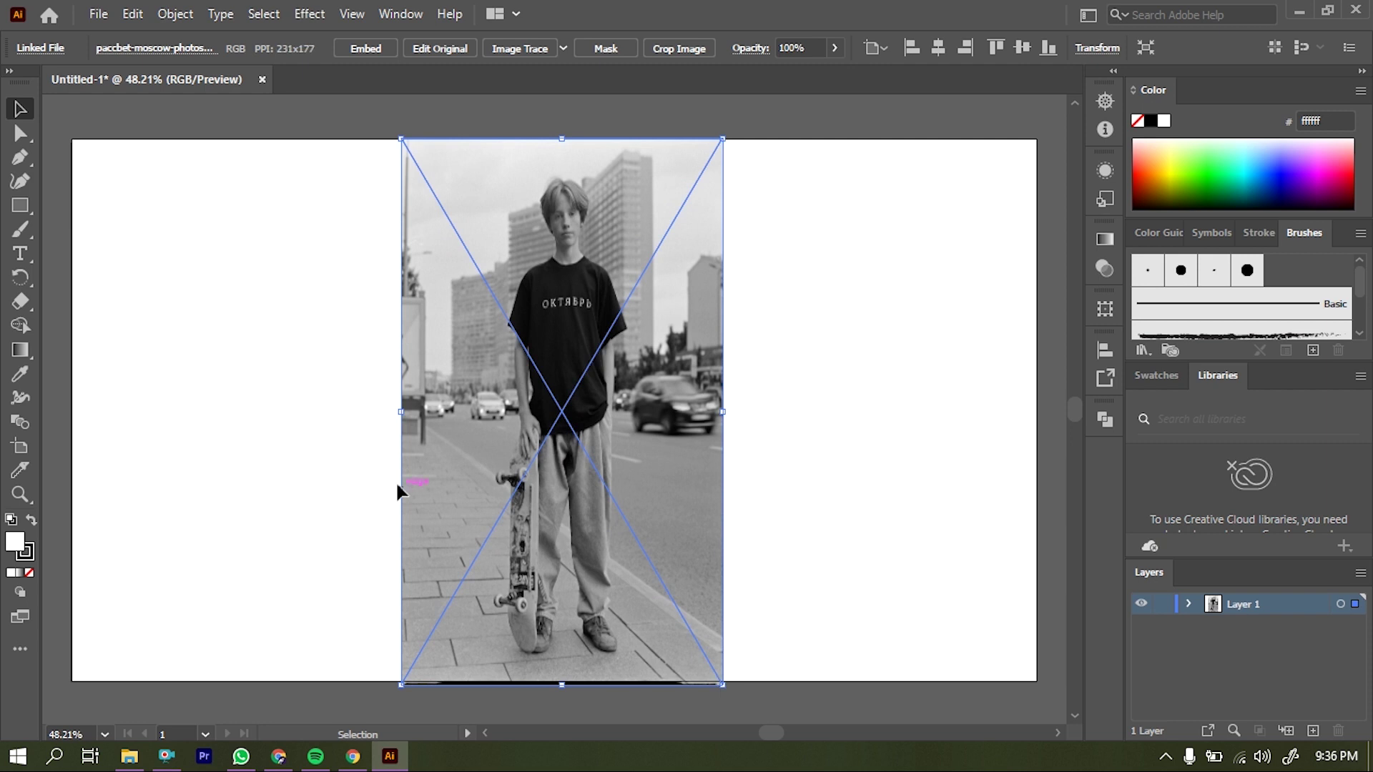
left_click_drag(403, 420, 369, 423)
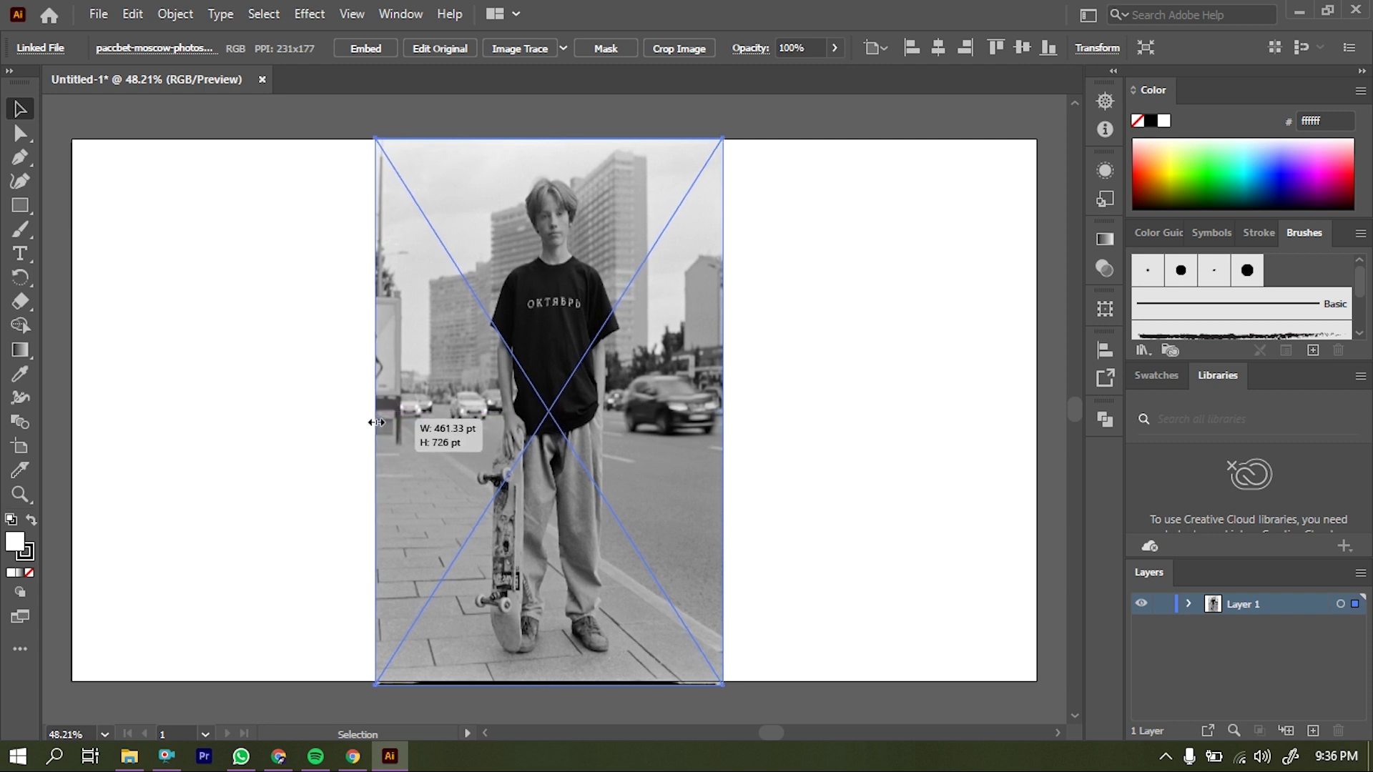
left_click_drag(369, 422, 363, 423)
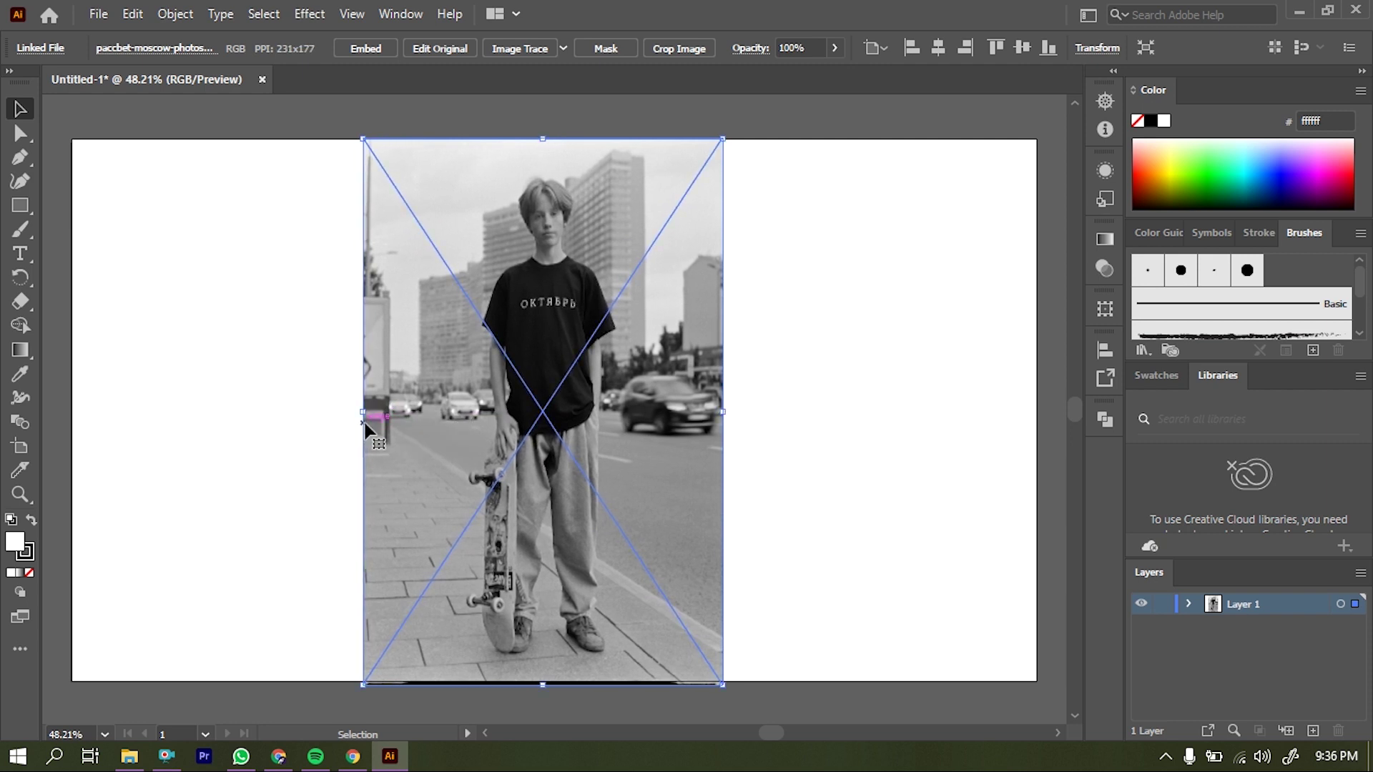
left_click(841, 492)
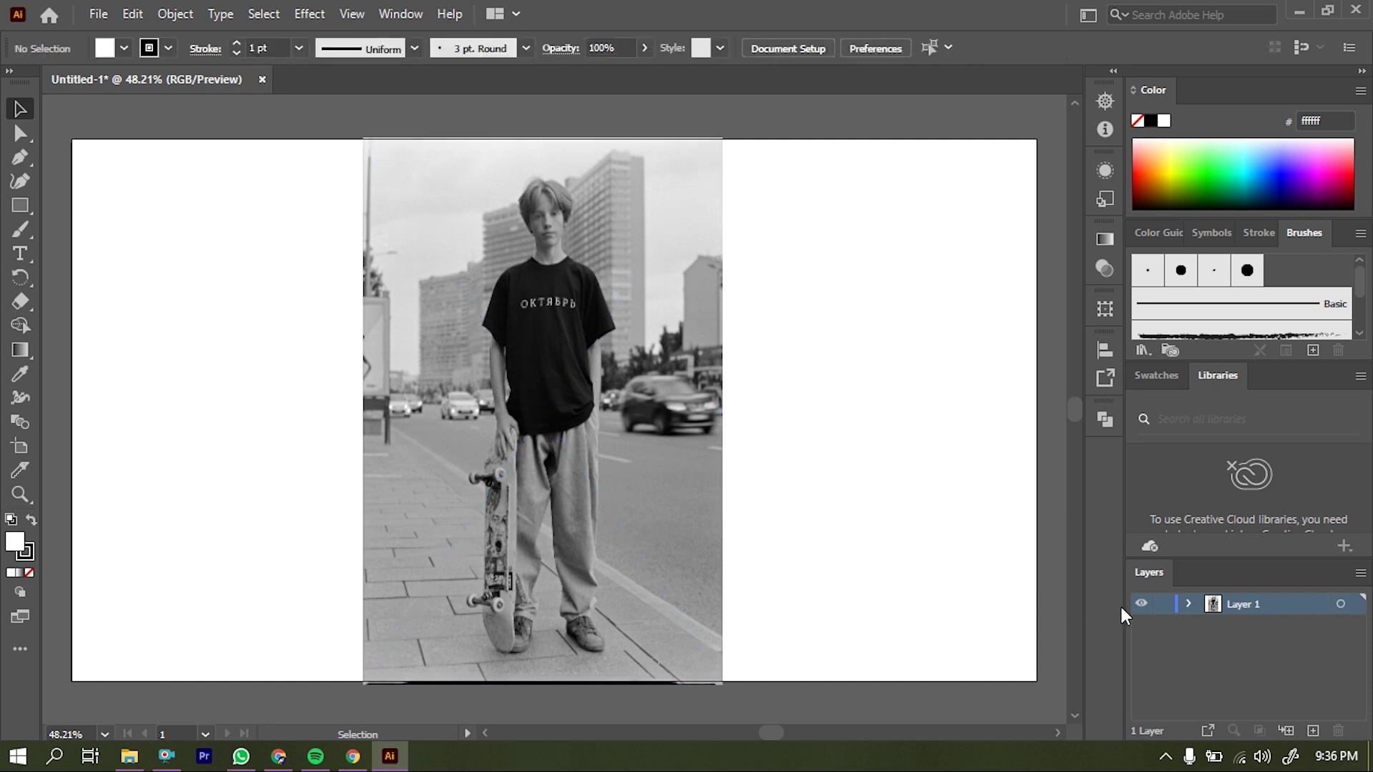
- Add a new layer and place the cartoon character picture from Downloads on it
left_click(1312, 731)
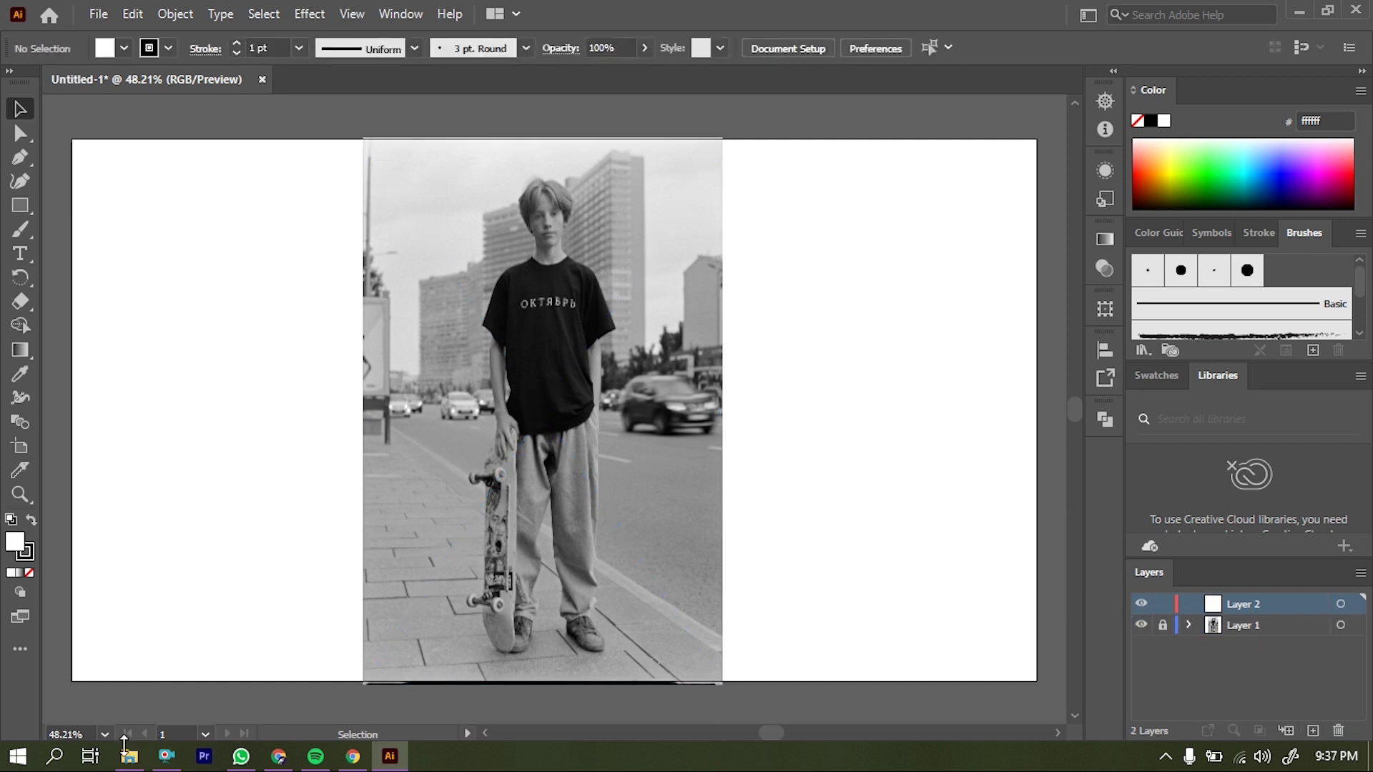
left_click(129, 757)
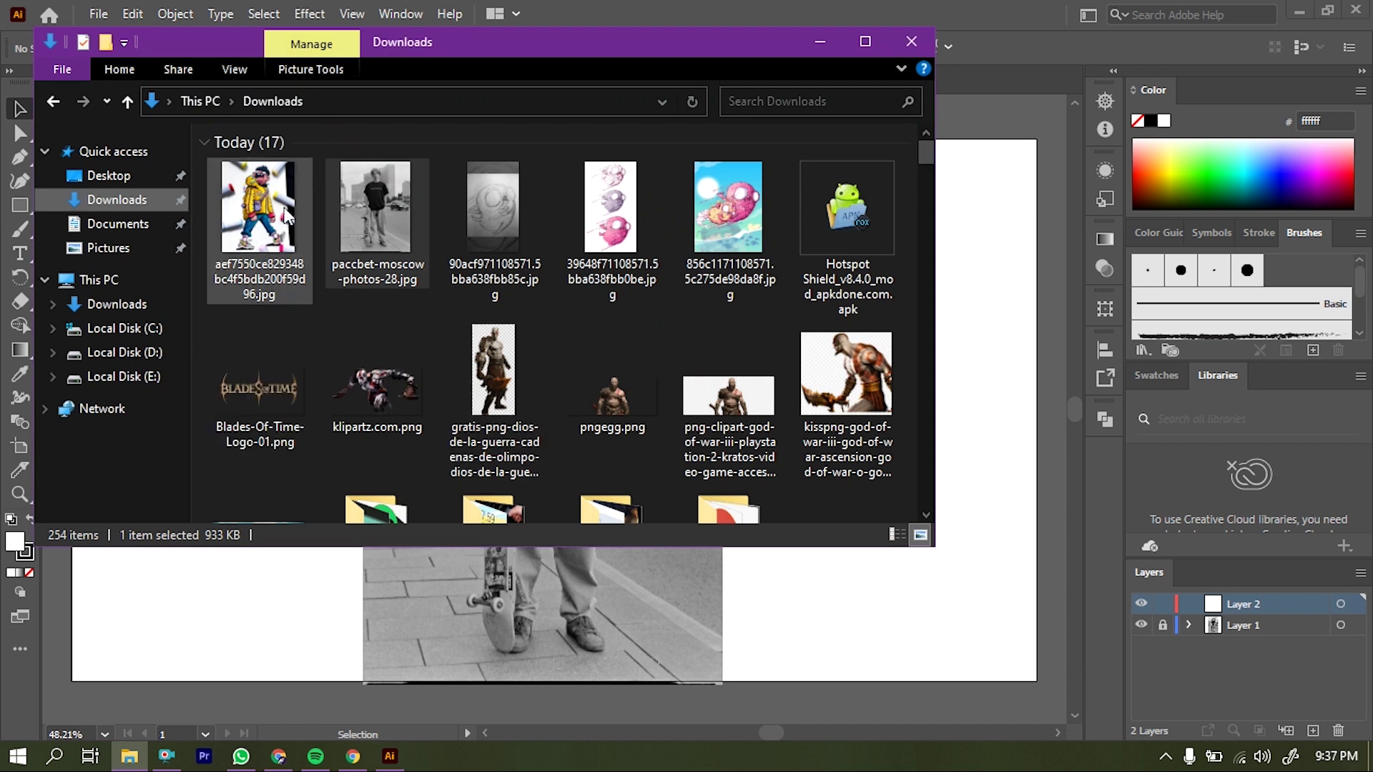
left_click_drag(286, 214, 236, 603)
left_click(706, 175)
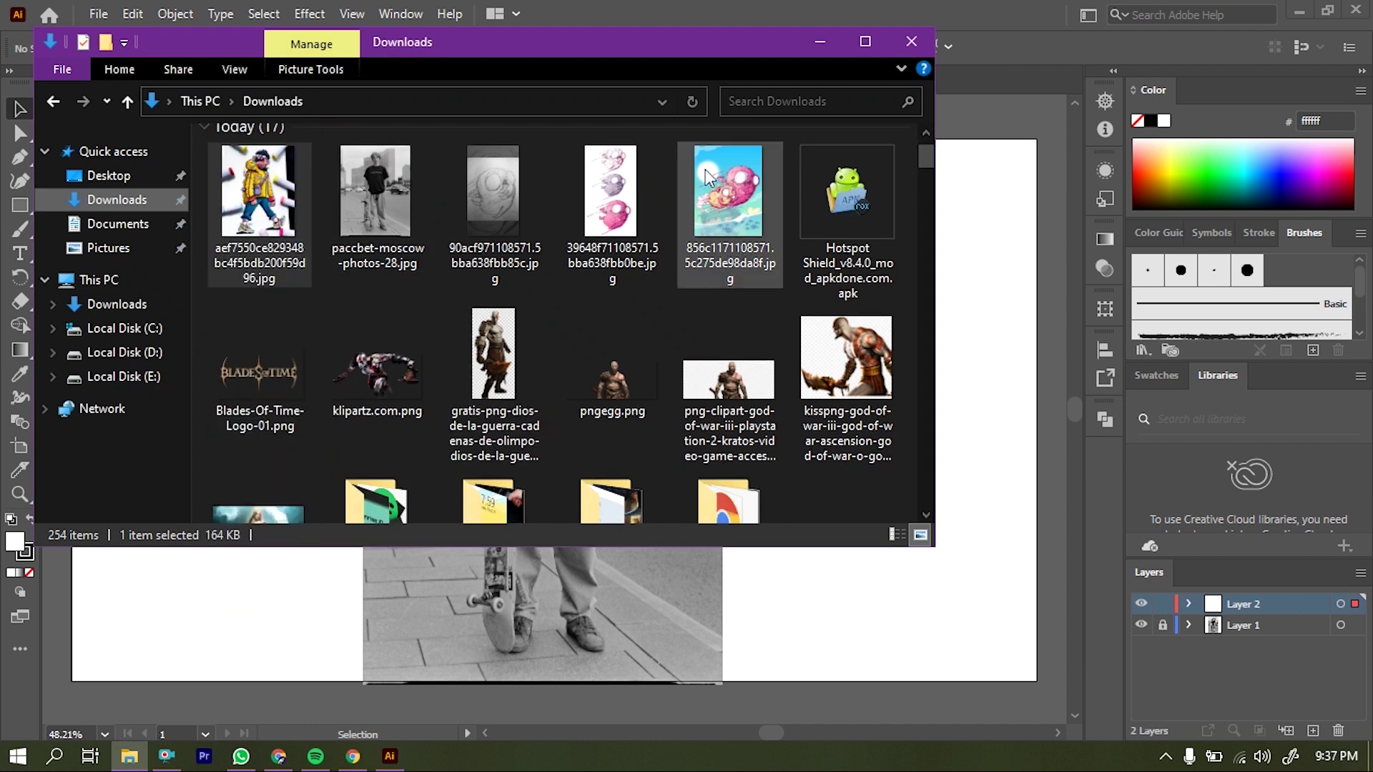
left_click(820, 41)
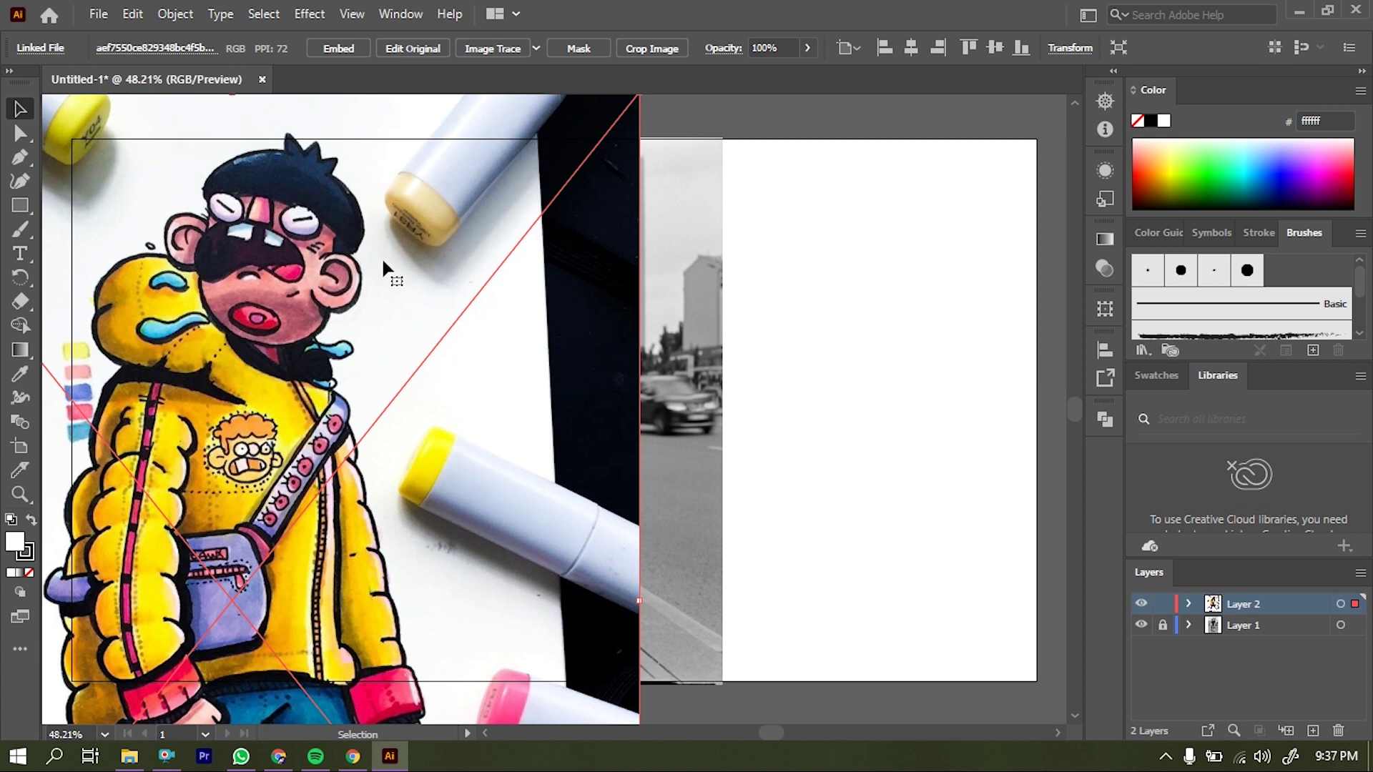
- Shrink the character picture and position it at the artboard's left side
left_click_drag(371, 263, 575, 461)
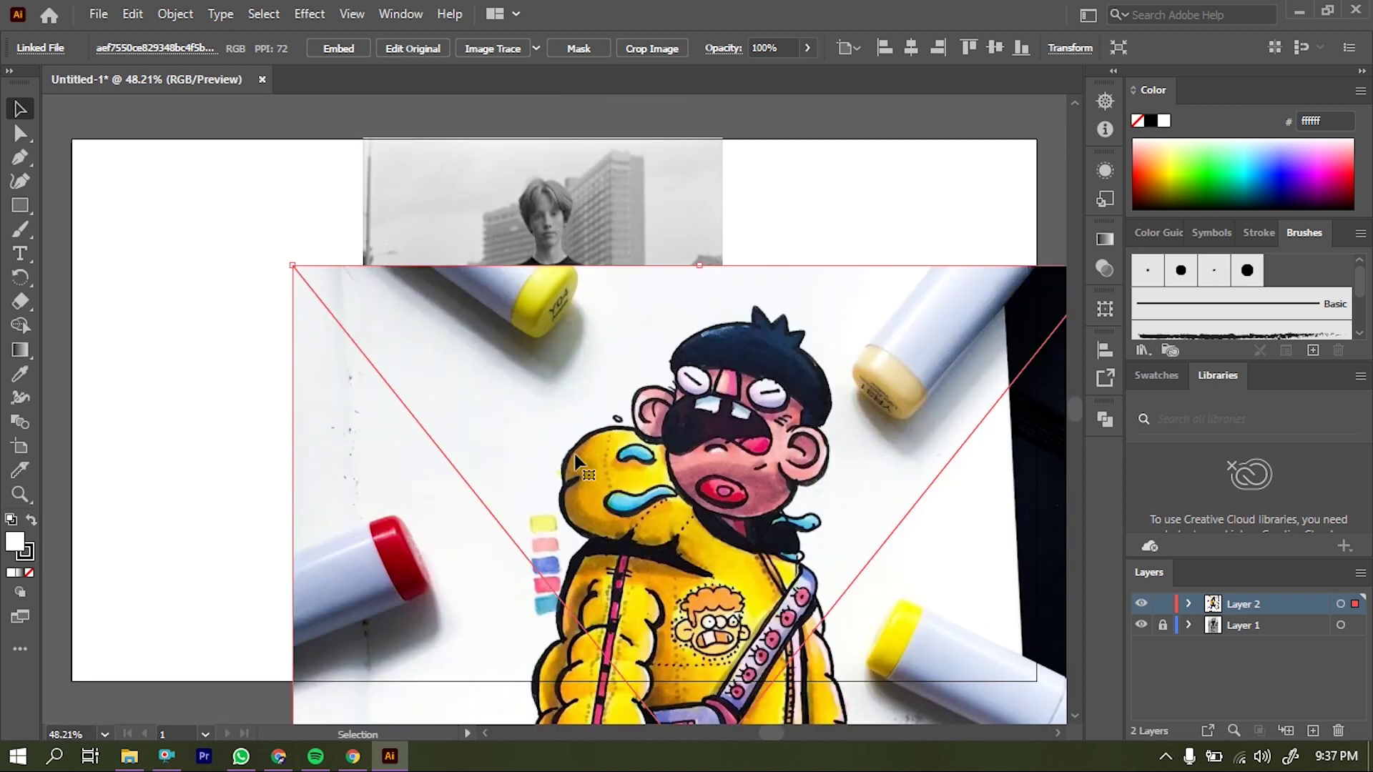
mouse_move(292, 265)
left_mouse_down()
mouse_move(704, 575)
mouse_move(772, 643)
left_mouse_up()
mouse_move(758, 583)
left_mouse_down()
mouse_move(359, 269)
mouse_move(290, 98)
mouse_move(336, 101)
left_mouse_up()
left_click_drag(272, 165, 255, 269)
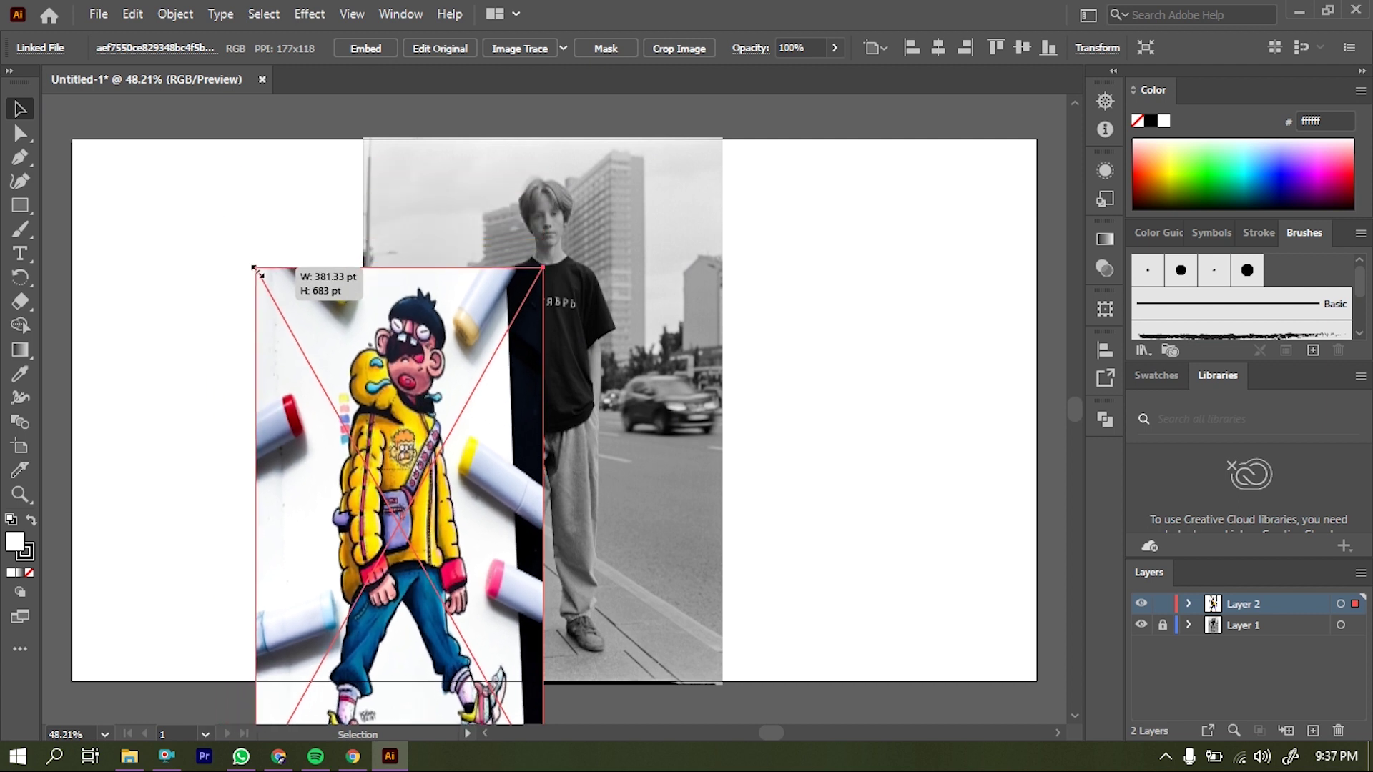
left_click_drag(378, 386, 198, 259)
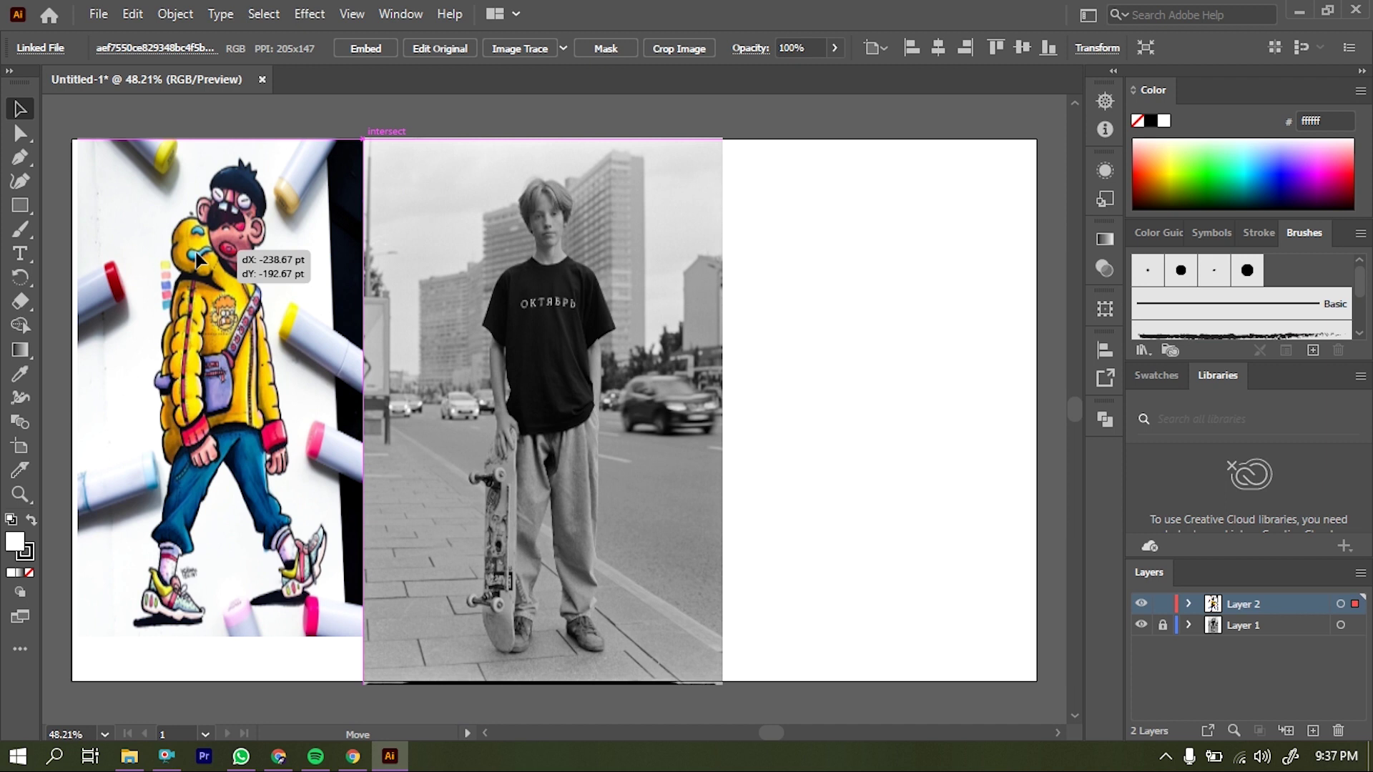
left_click_drag(198, 259, 199, 259)
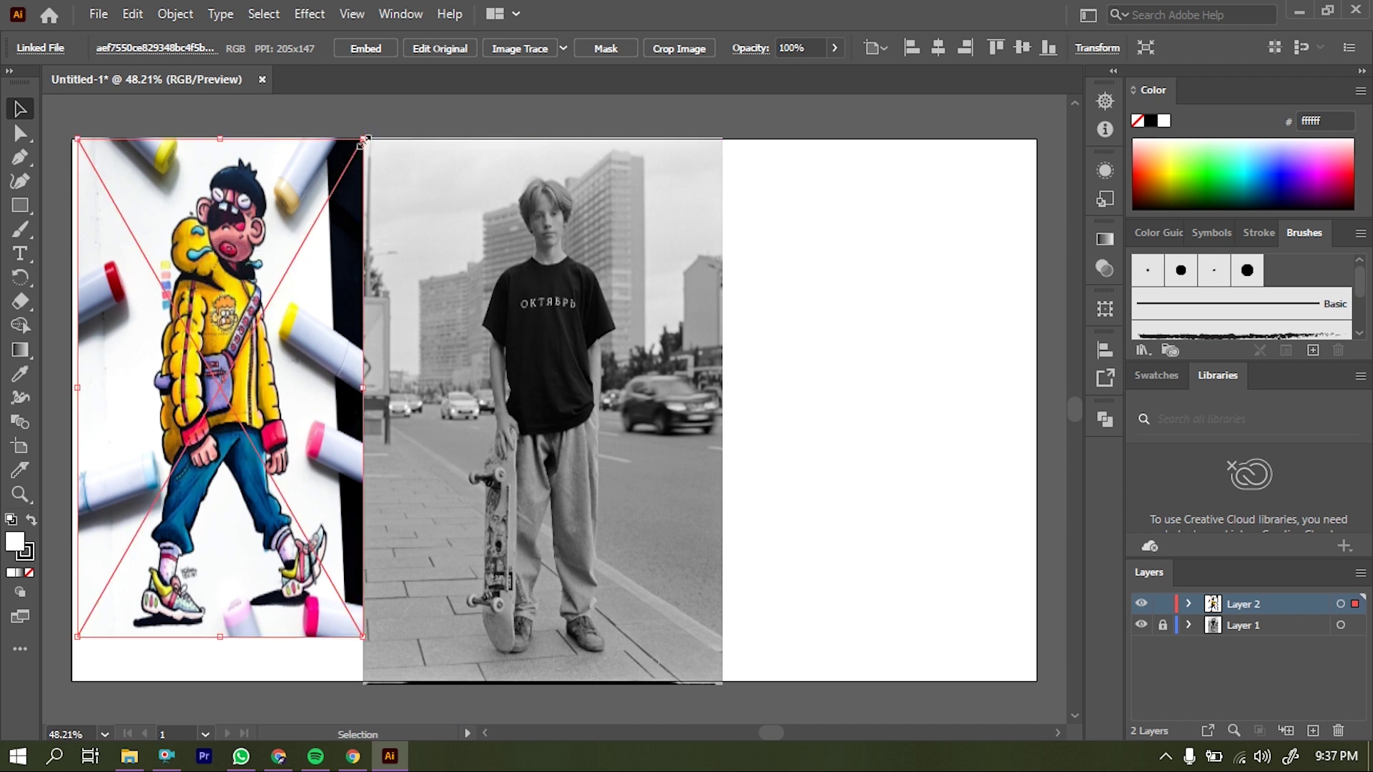
left_click_drag(363, 141, 272, 292)
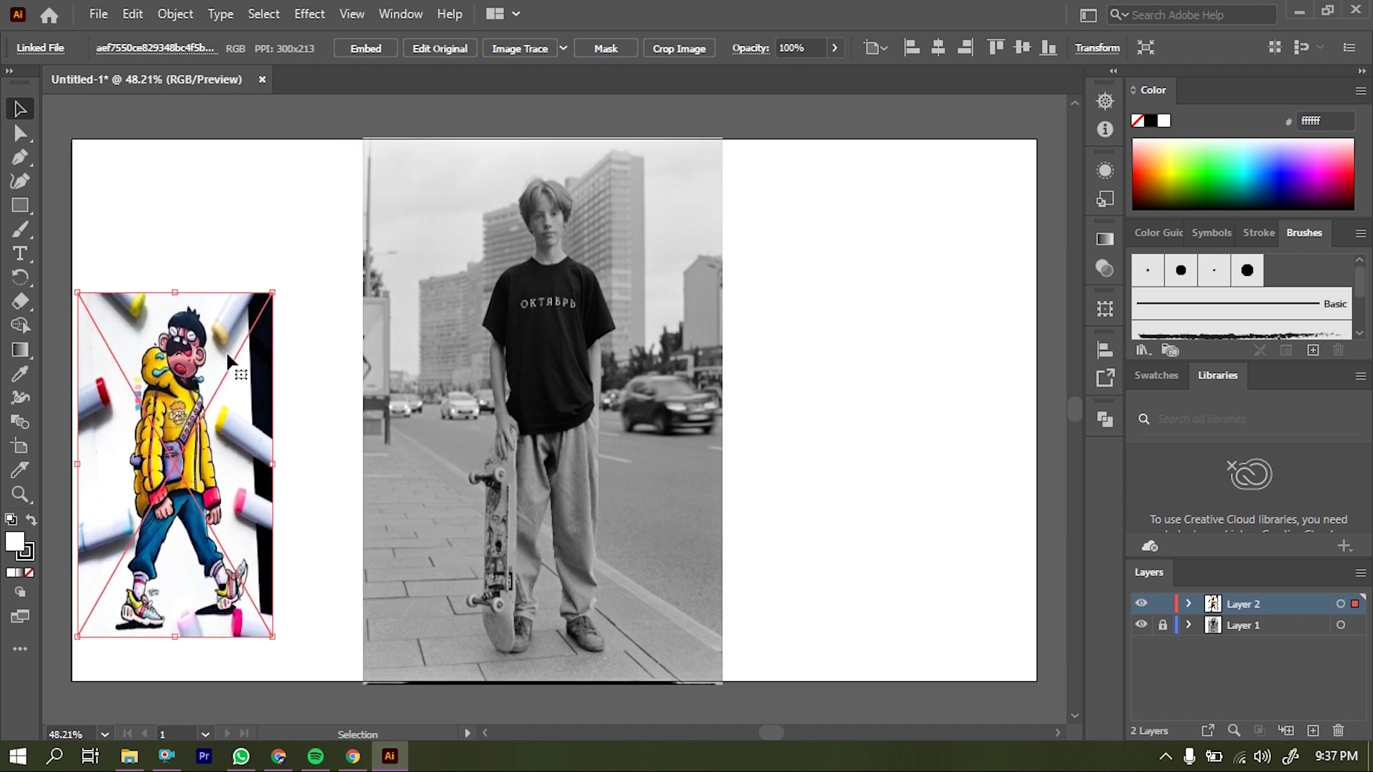
left_click_drag(229, 361, 241, 258)
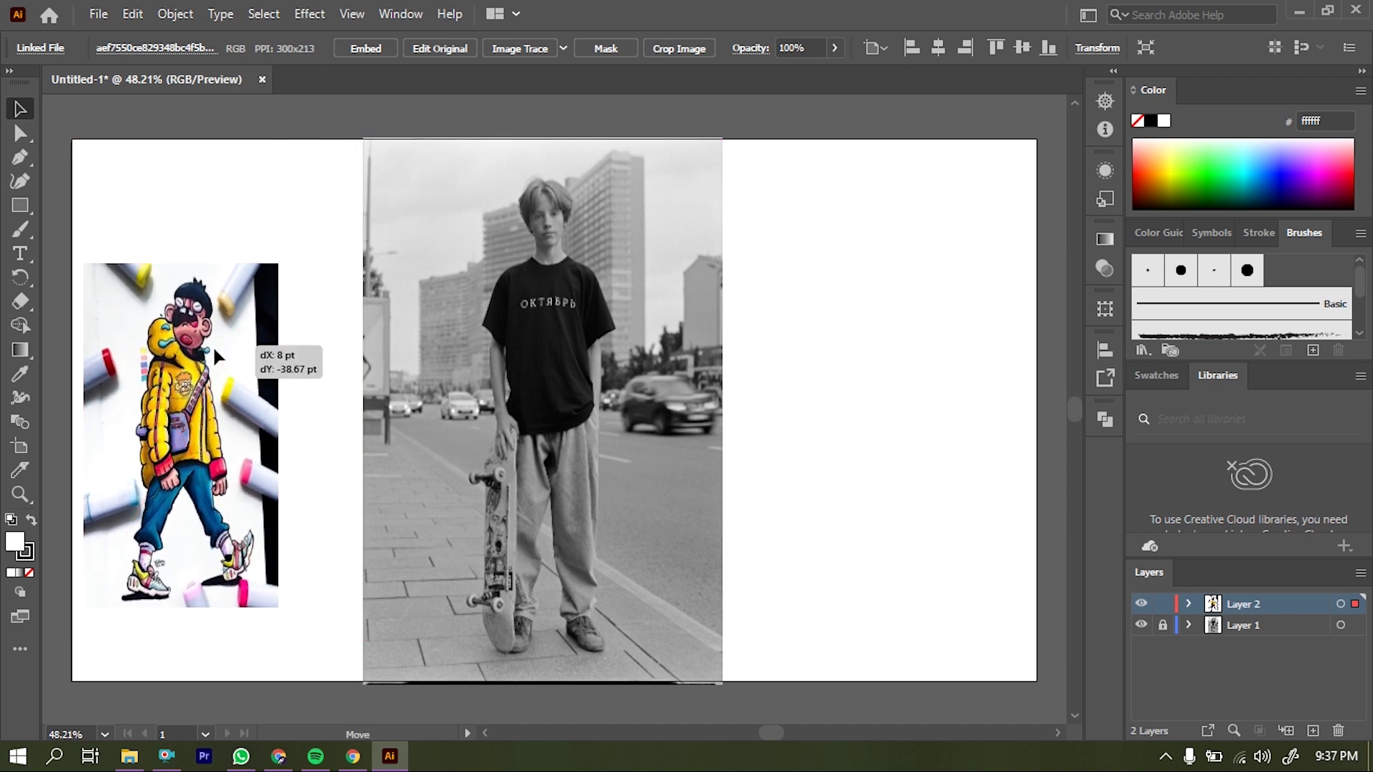
left_click(312, 330)
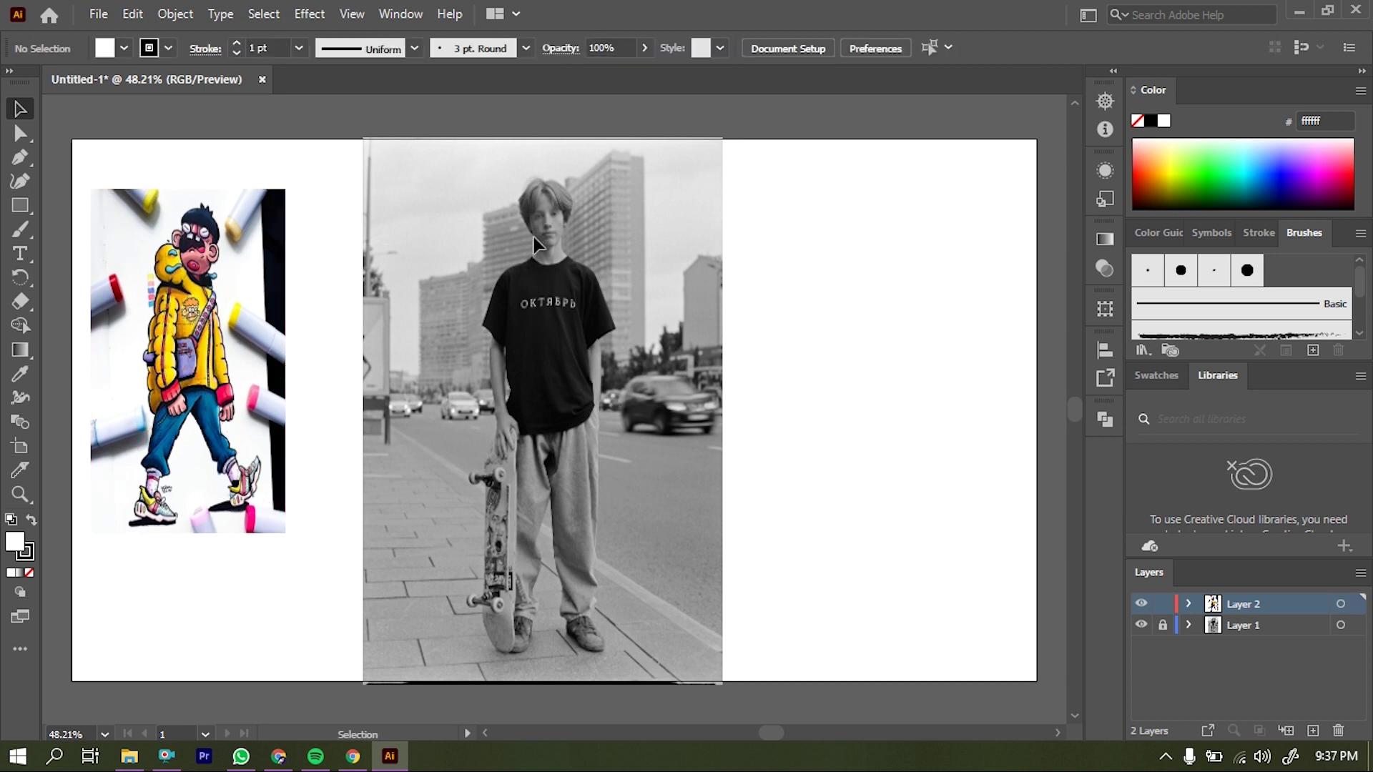
- Make Layer 3 the active drawing layer above the locked reference layers
key("z")
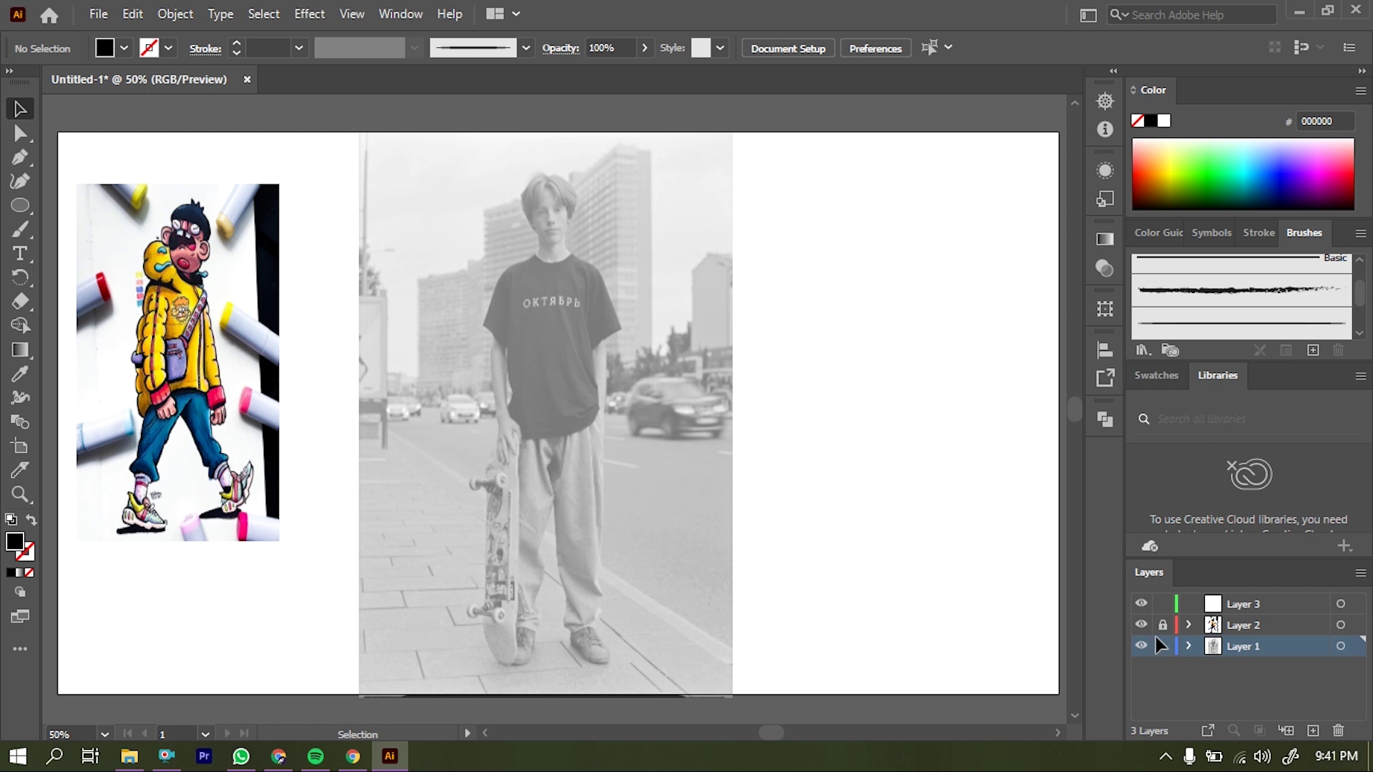
left_click(1234, 611)
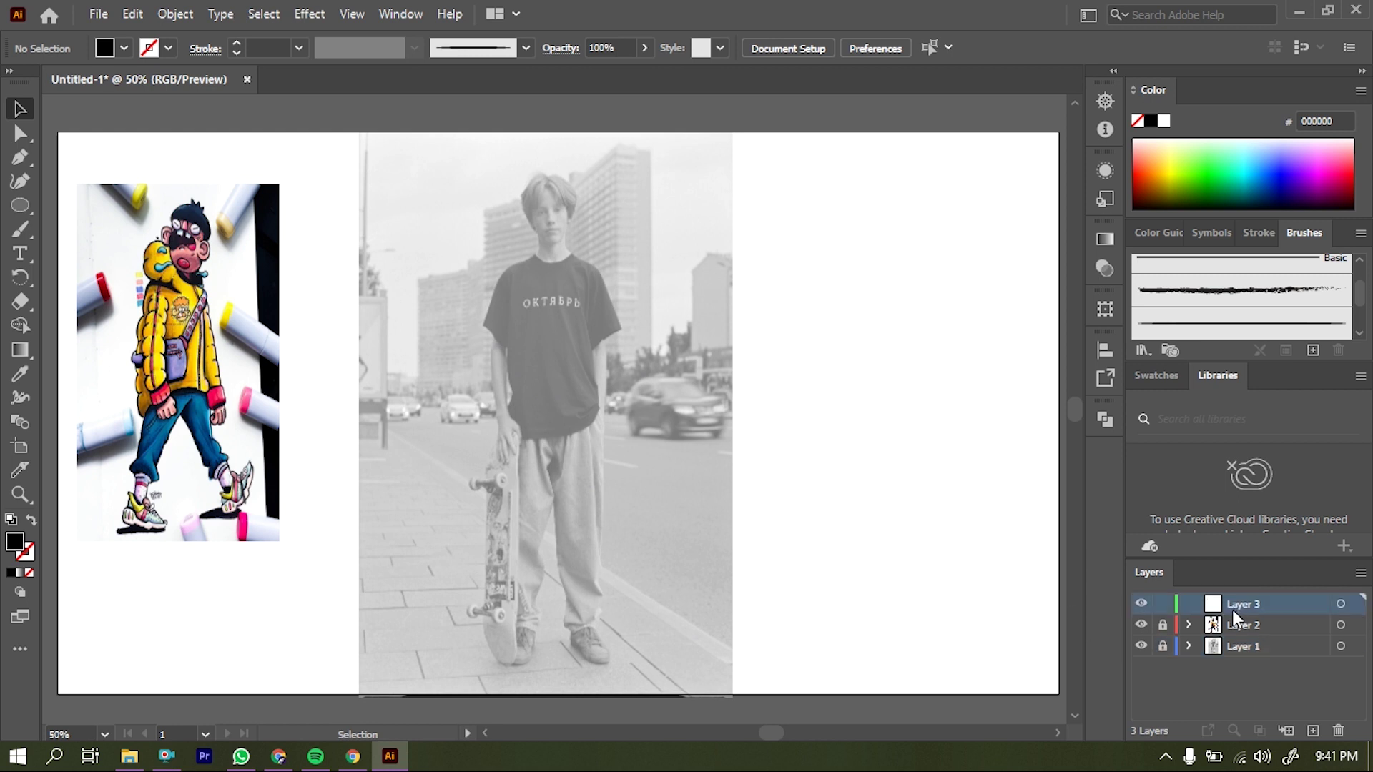
- Zoom in step by step on the boy's face in the photo
key("z")
left_click(565, 294)
left_click(562, 327)
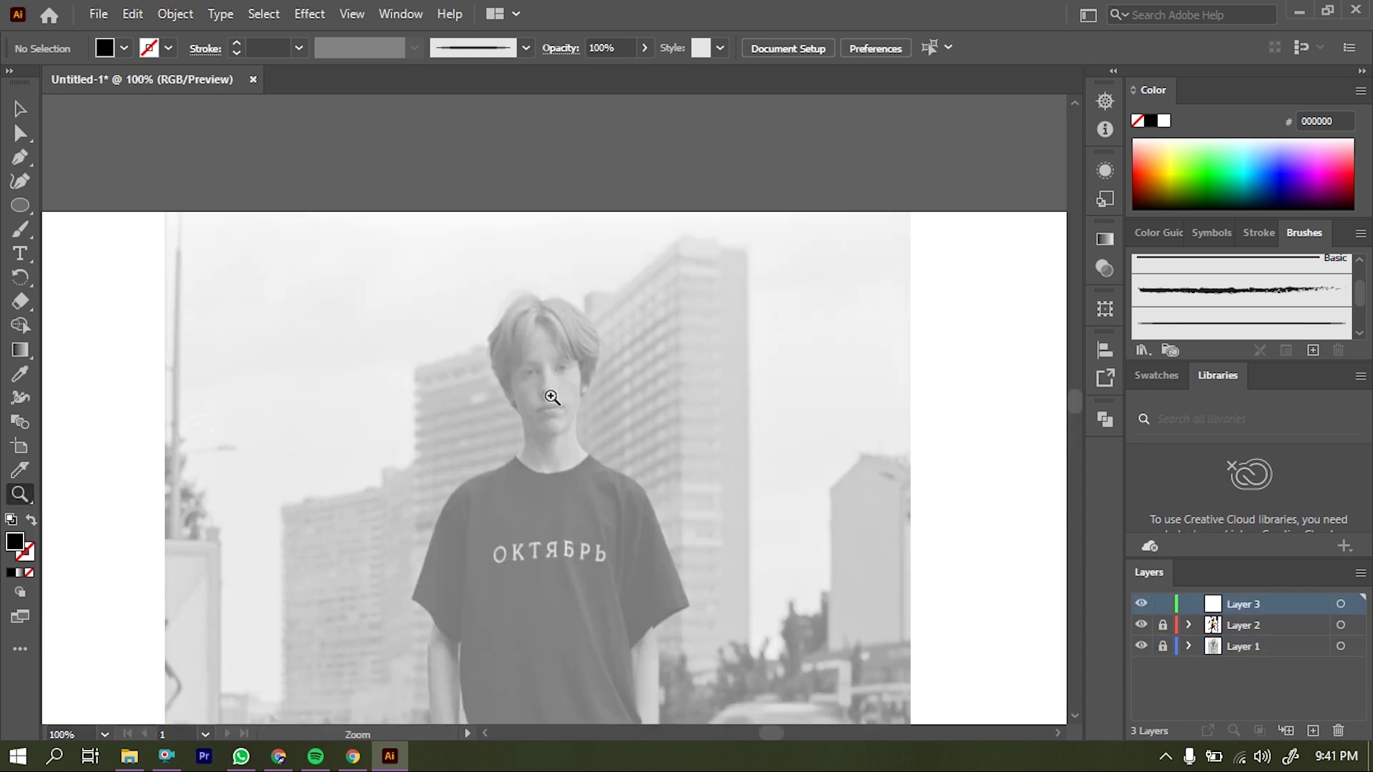
left_click(561, 421)
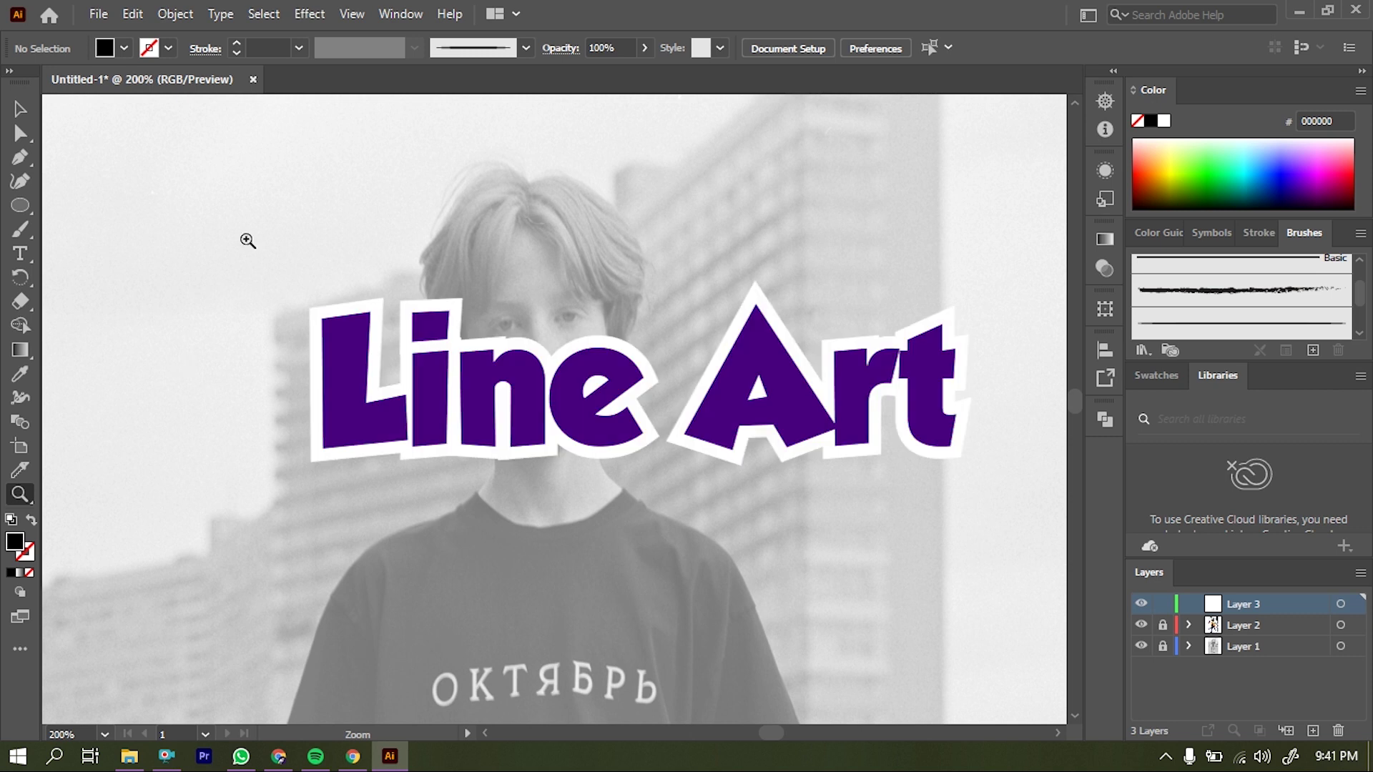
- Draw trial jaw-line Paintbrush strokes and undo each one
key("b")
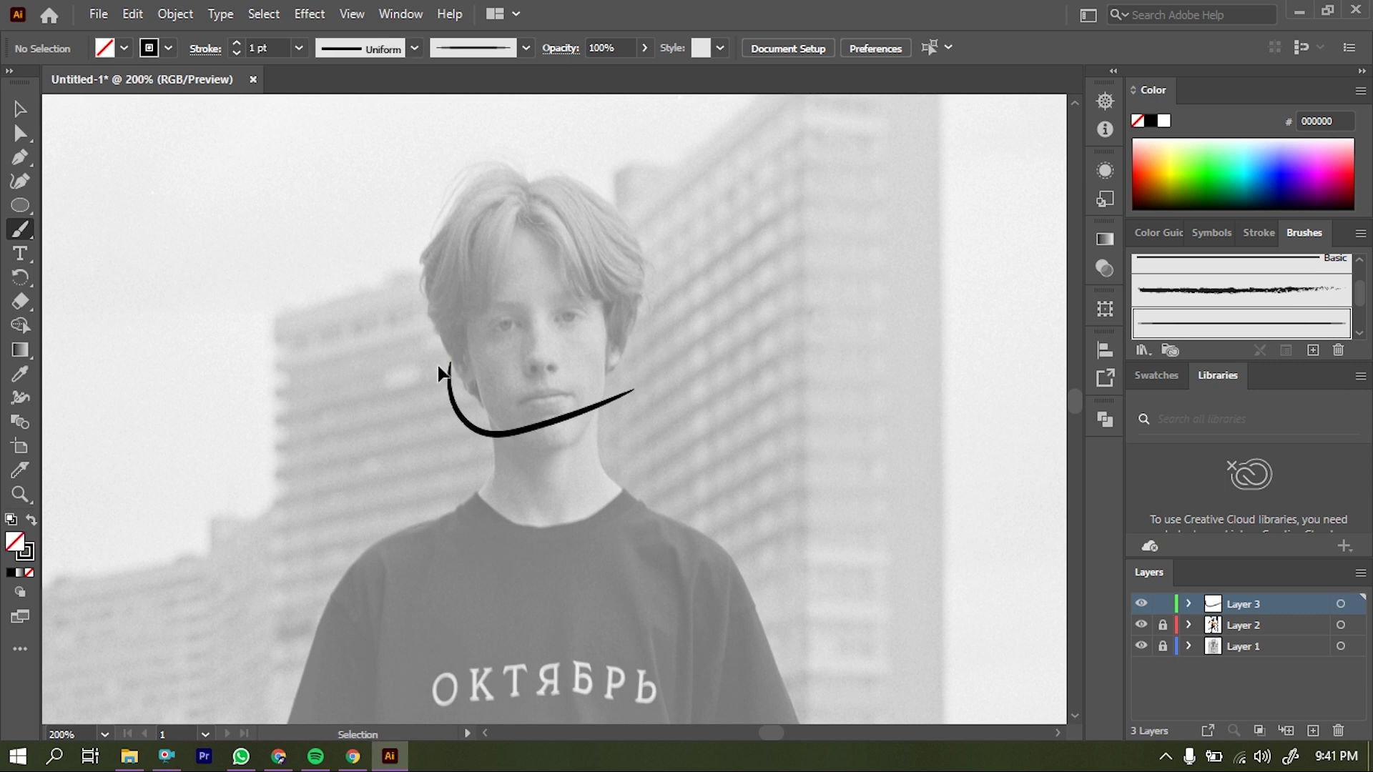
key("ctrl+z")
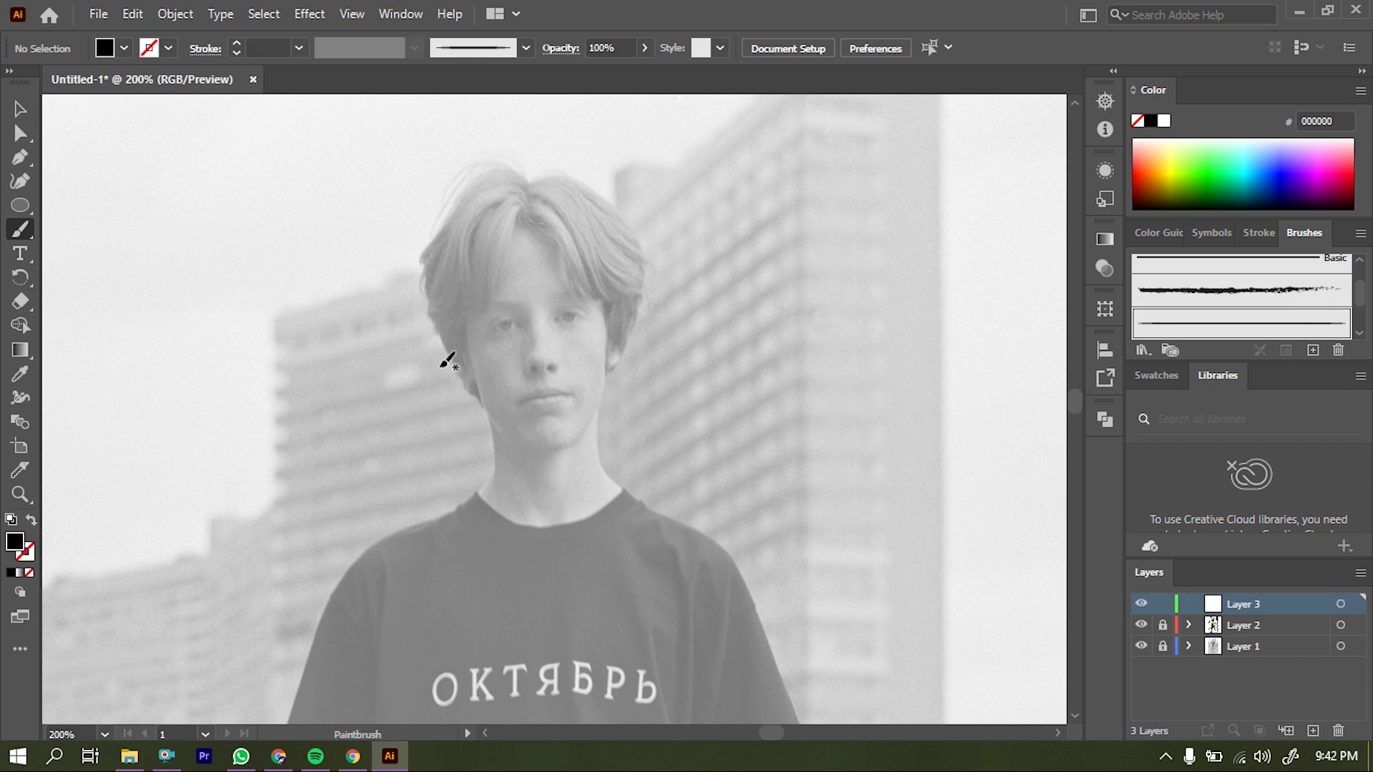
left_click_drag(468, 413, 532, 436)
key("ctrl+z")
left_click_drag(647, 309, 628, 222)
key("ctrl+z")
double_click(1279, 609)
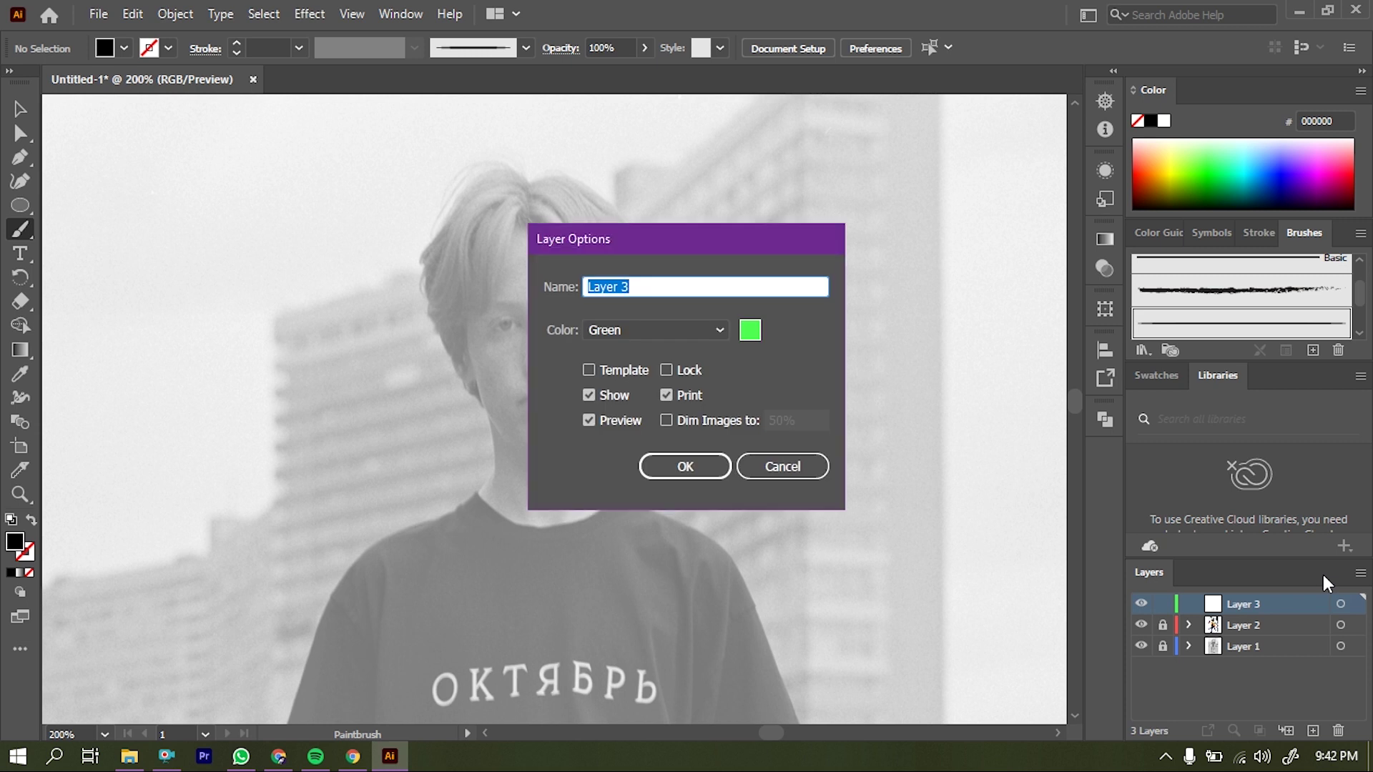
- Set Layer 3's layer colour to navy in Layer Options and confirm
left_click(750, 331)
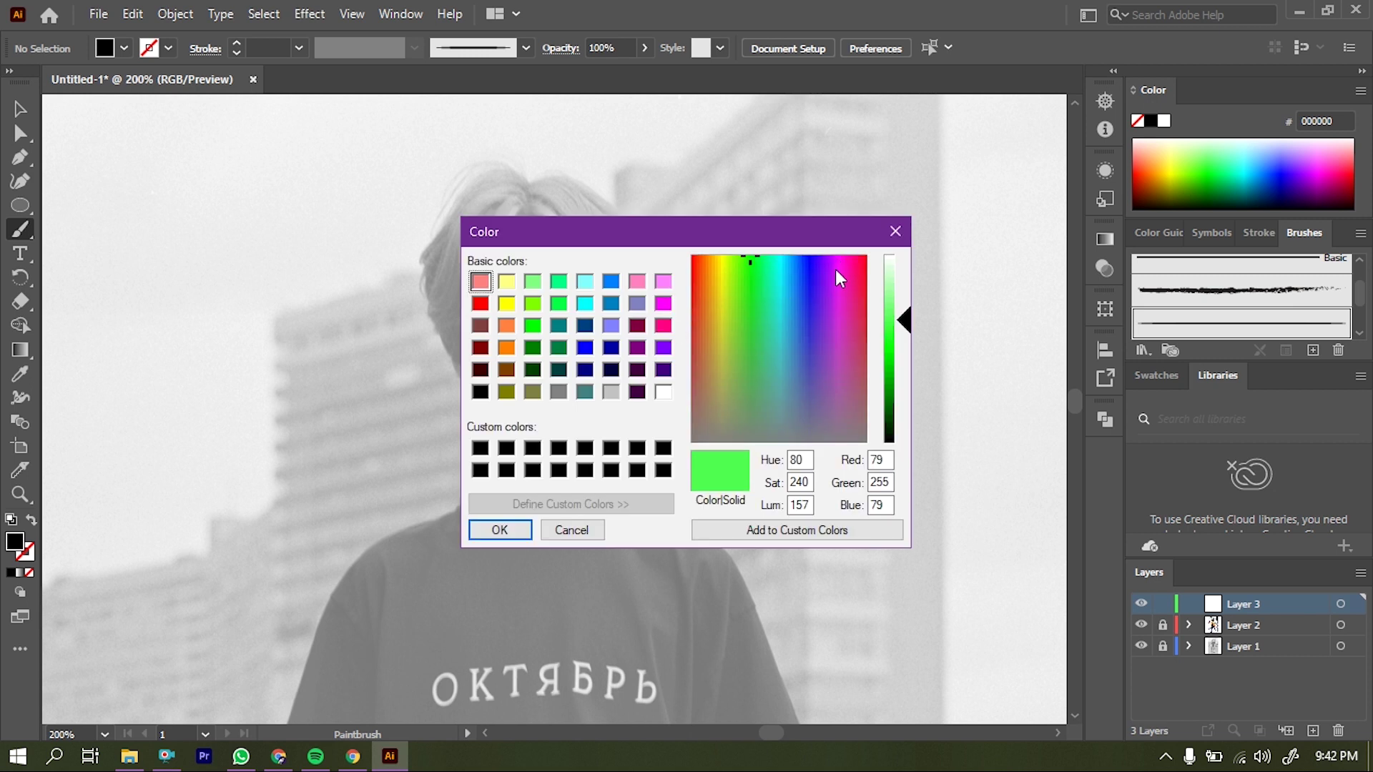
left_click(836, 270)
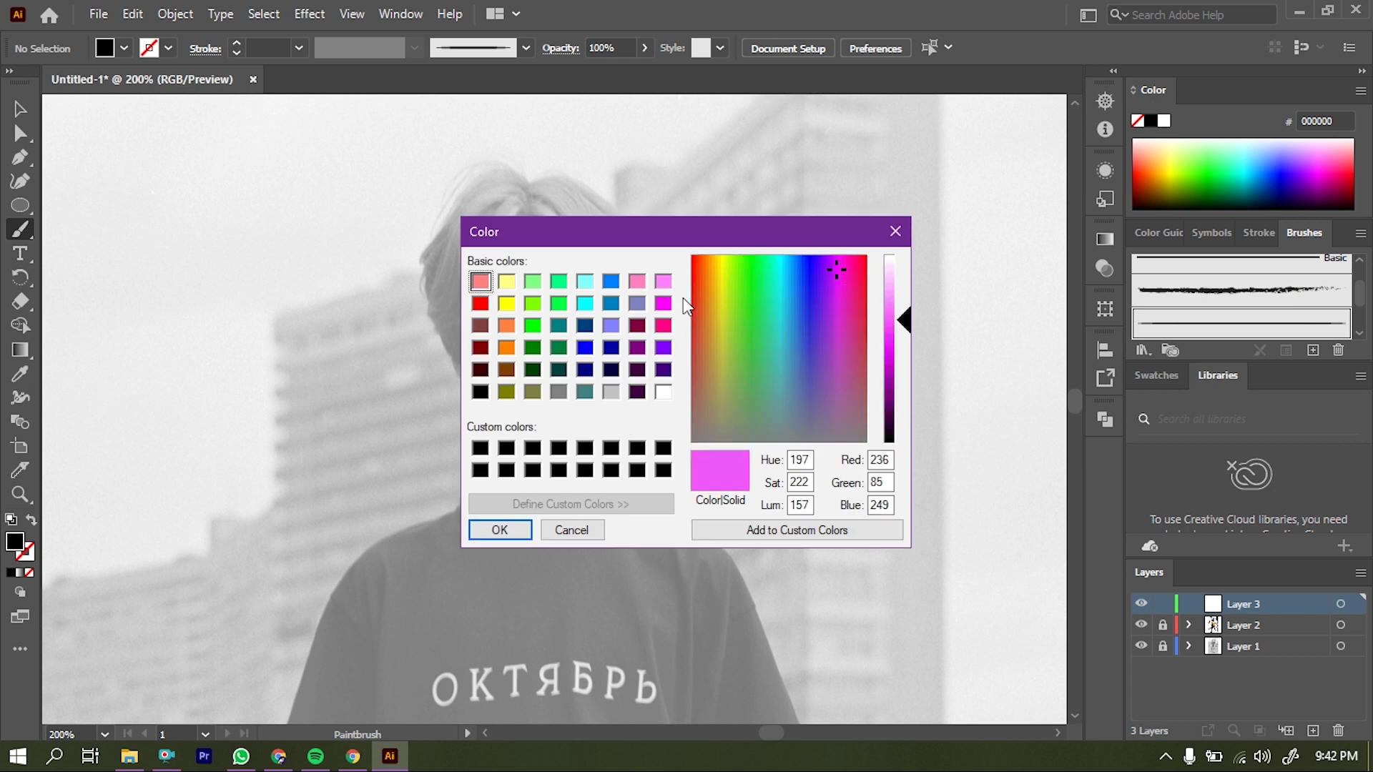
left_click(585, 369)
left_click(500, 530)
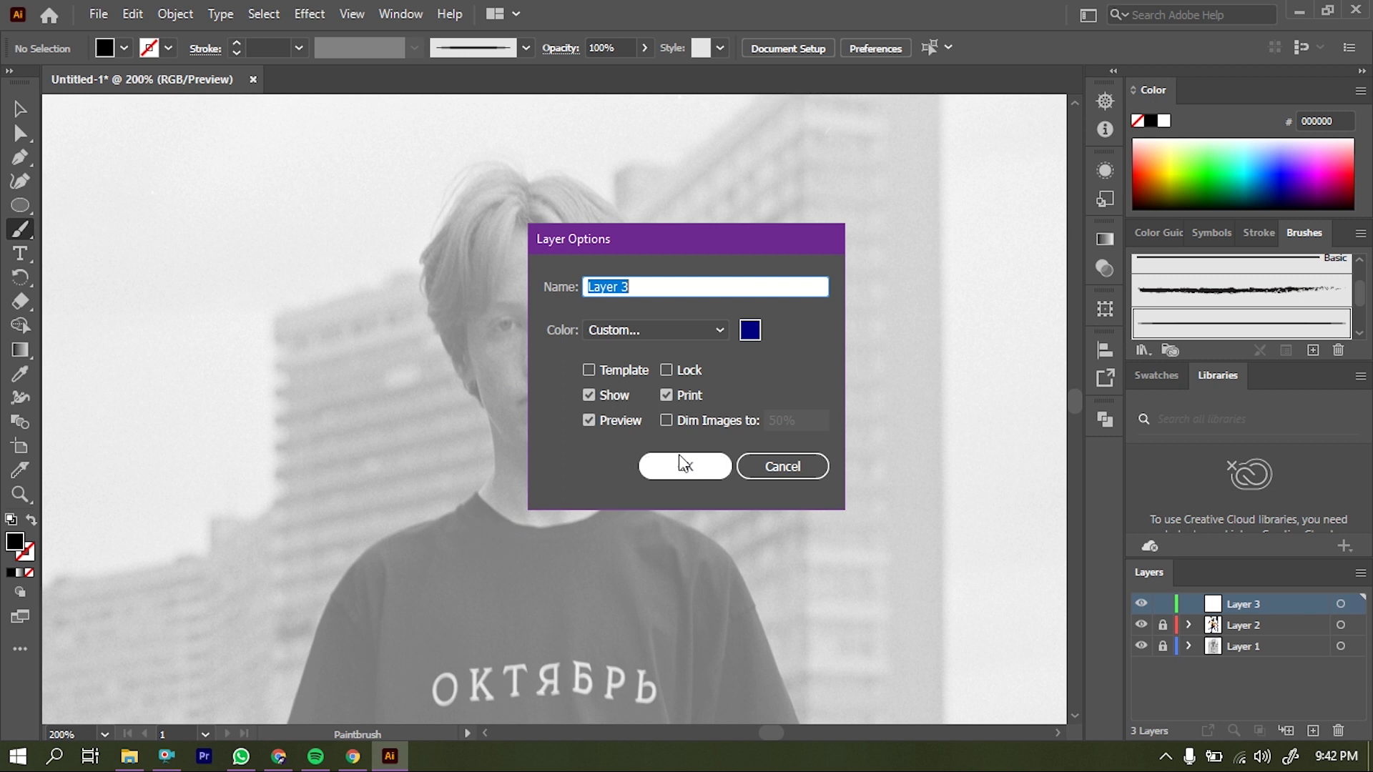
left_click(668, 461)
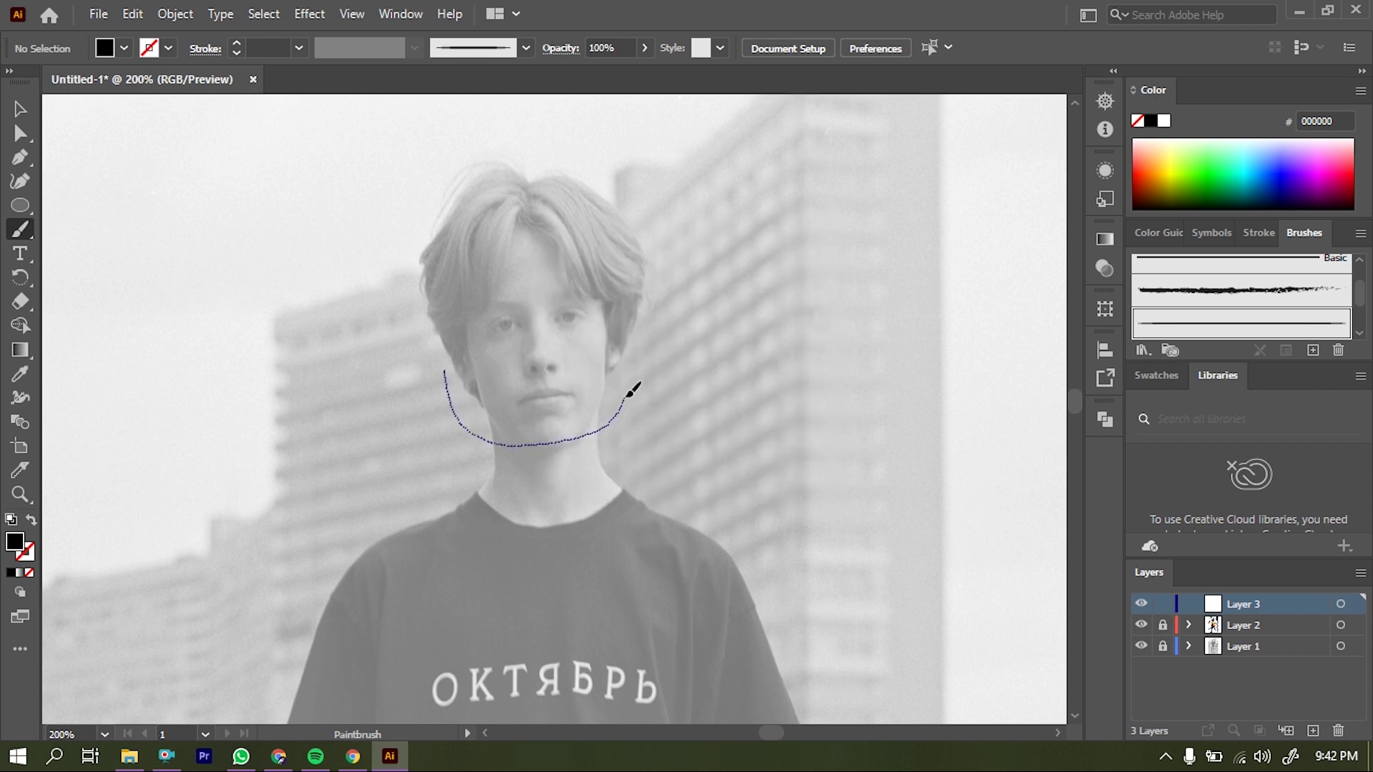
- Brush-trace the boy's jaw line and ear outline, nudging the strokes slightly
left_click_drag(624, 334, 624, 331)
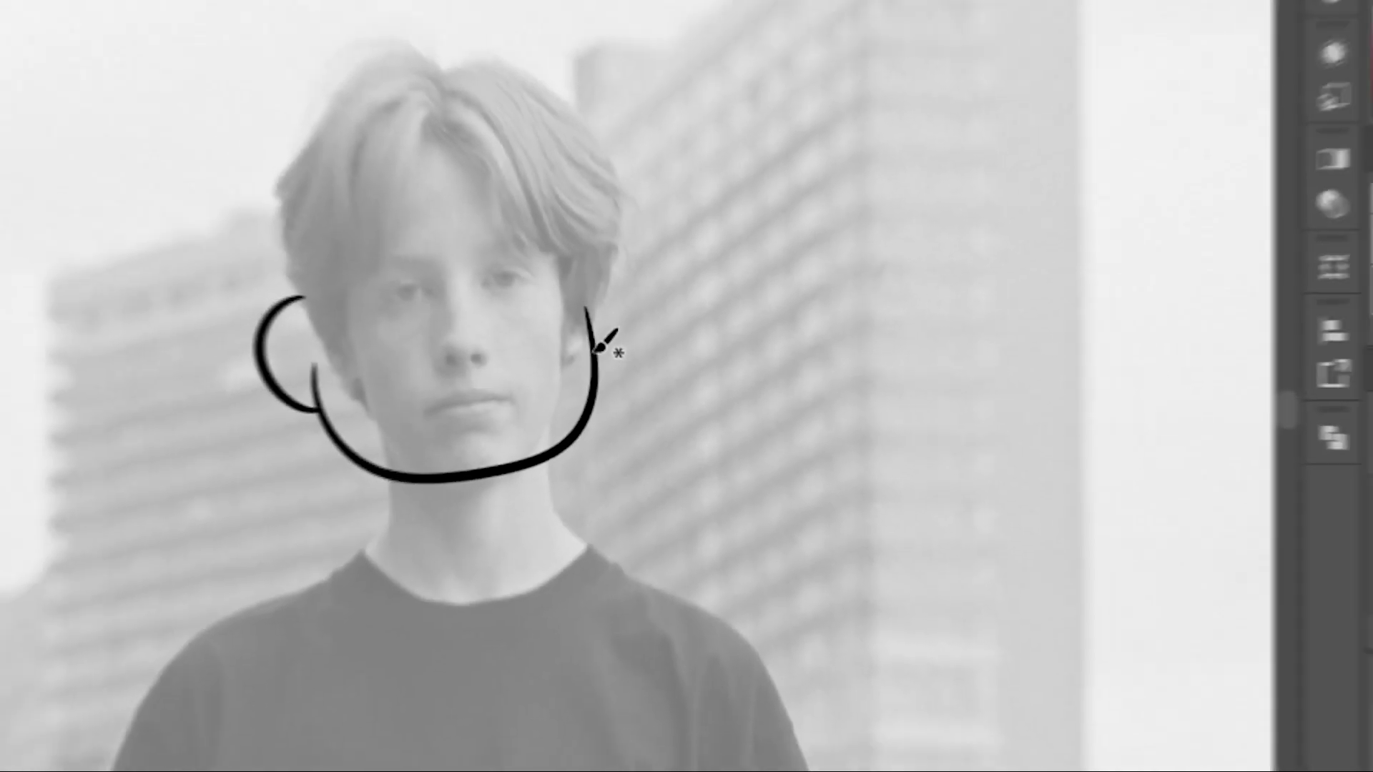
left_click_drag(631, 359, 618, 289)
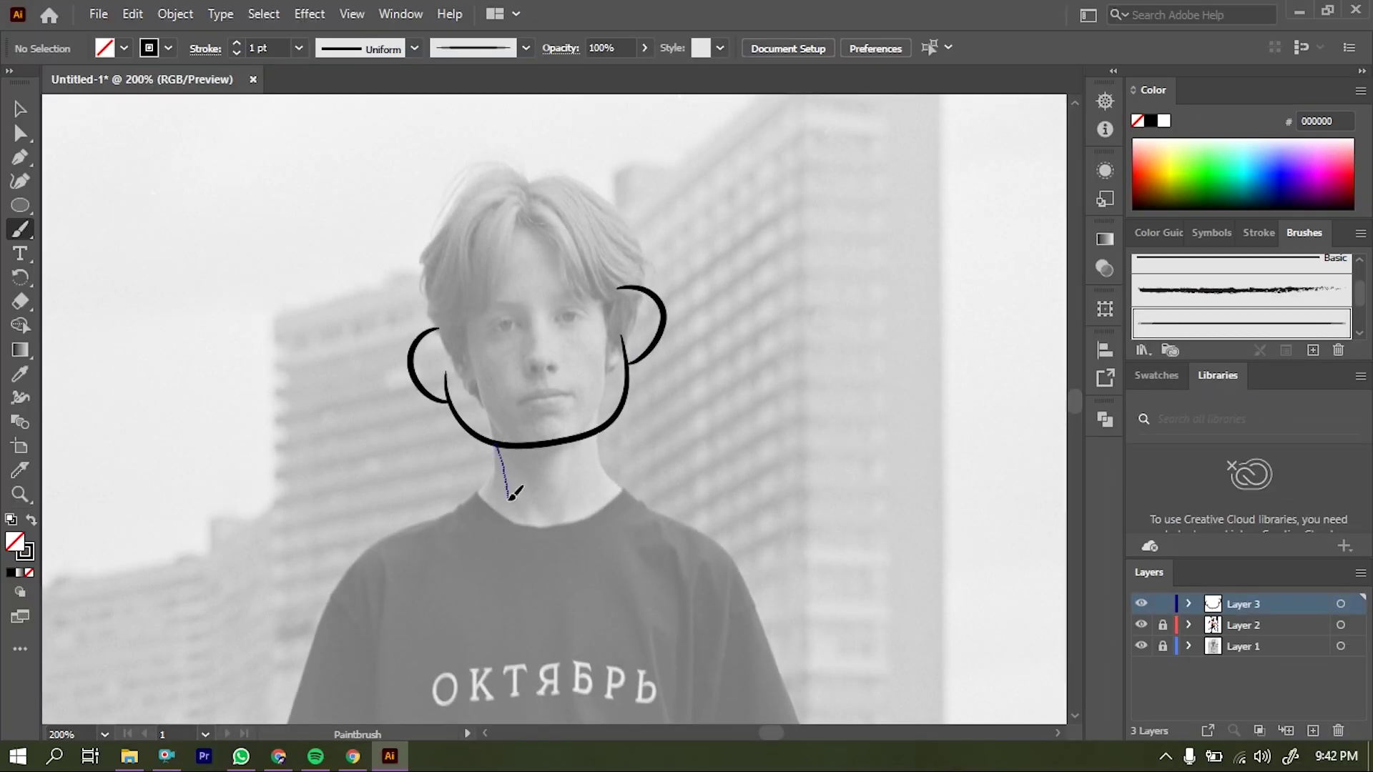
key("v")
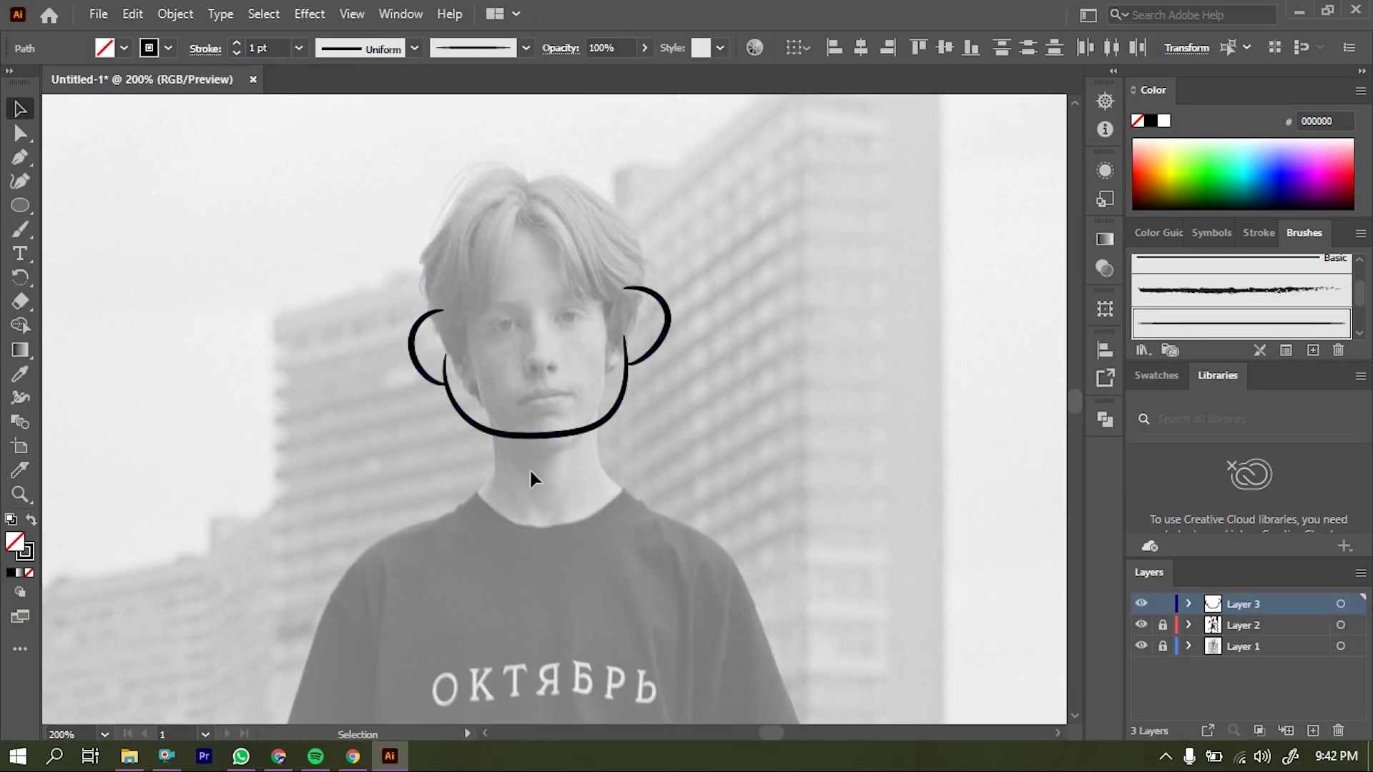
left_click_drag(590, 436, 590, 437)
key("ctrl+shift+a")
key("b")
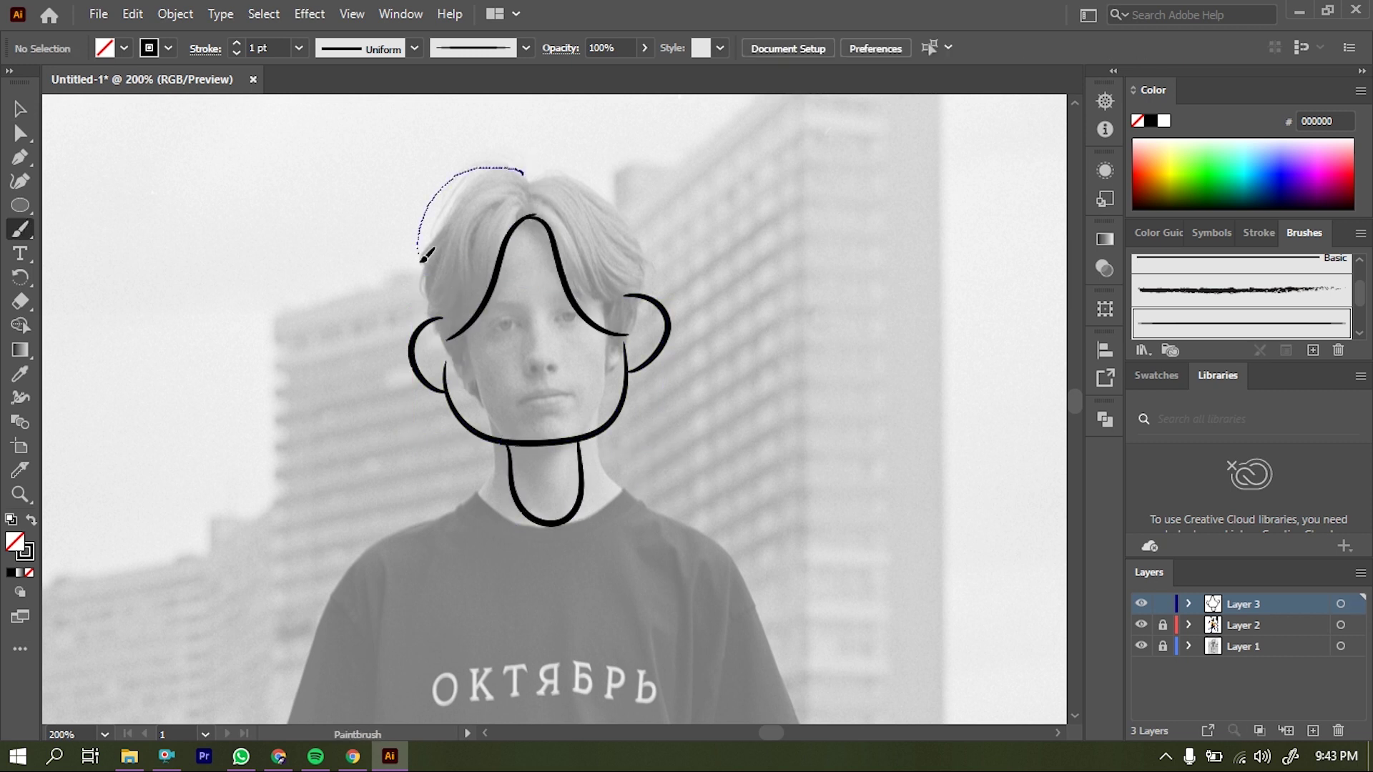
- Zoom closer and brush the inner curves of both ears
left_click(531, 301)
left_click_drag(254, 572, 255, 577)
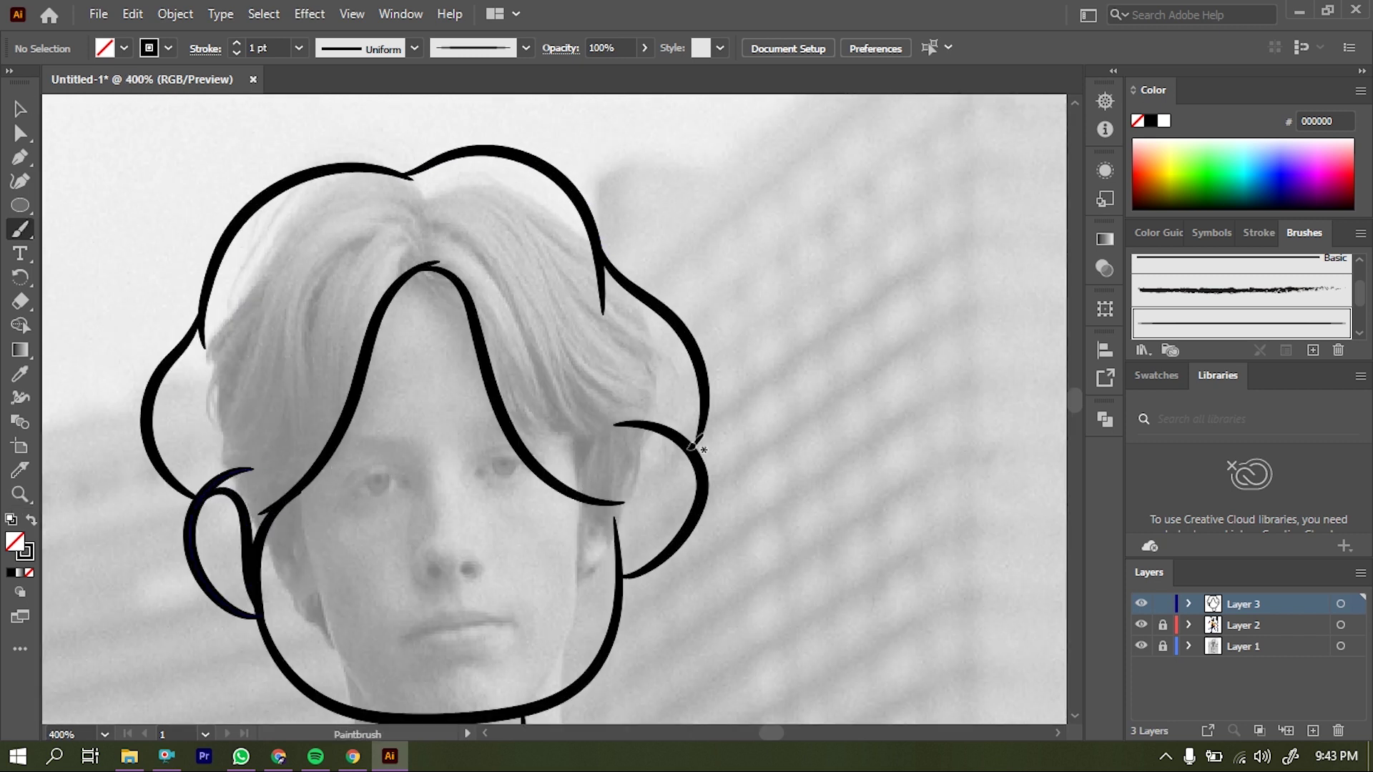
mouse_move(568, 504)
left_mouse_down()
mouse_move(632, 407)
mouse_move(758, 350)
left_mouse_up()
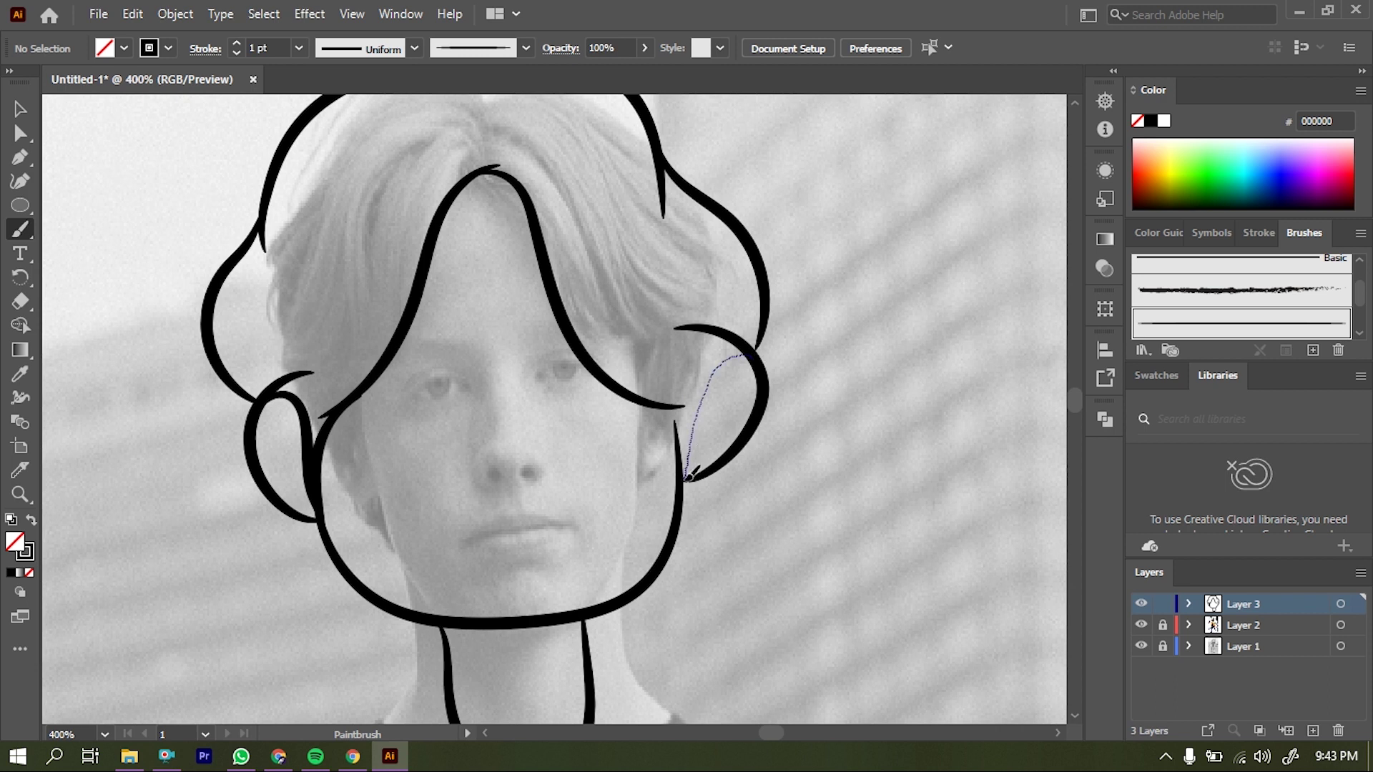
key("a")
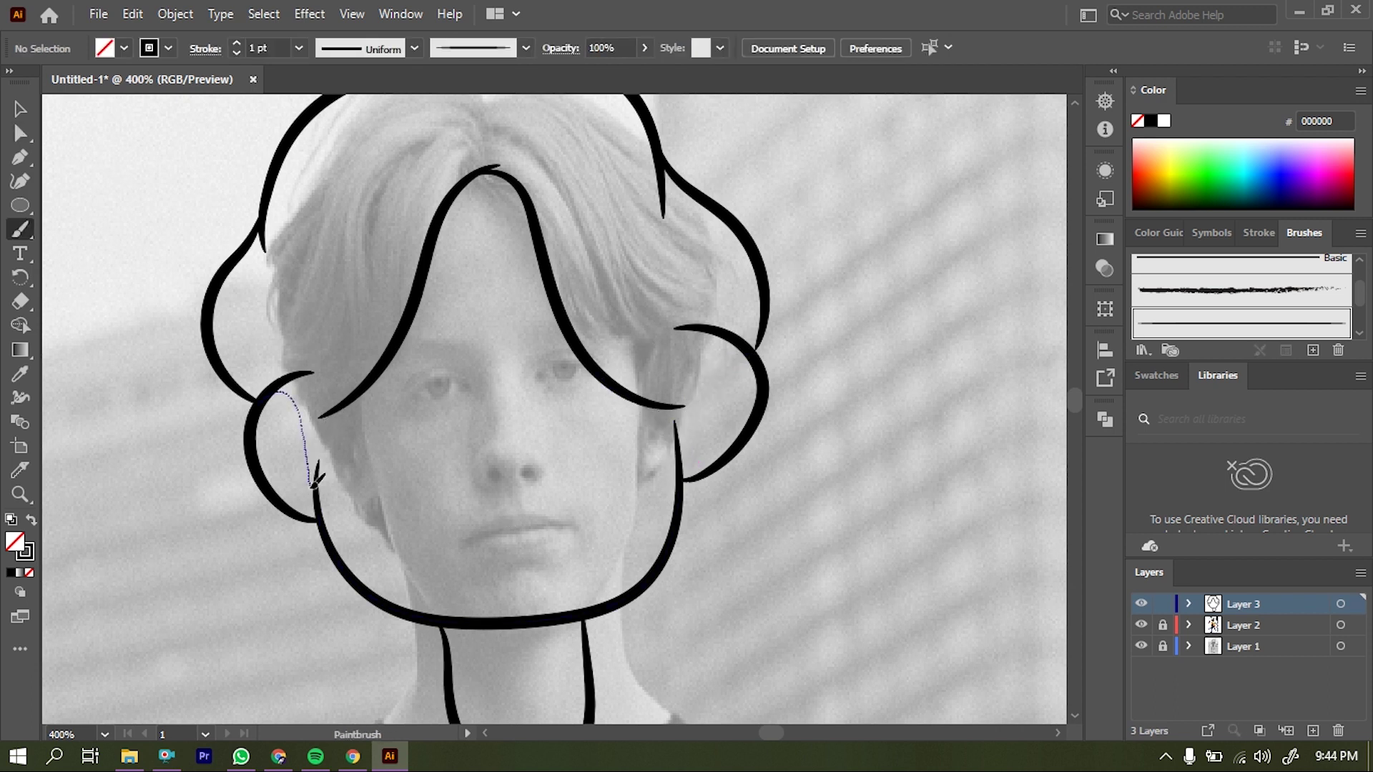
left_click_drag(306, 442, 342, 409)
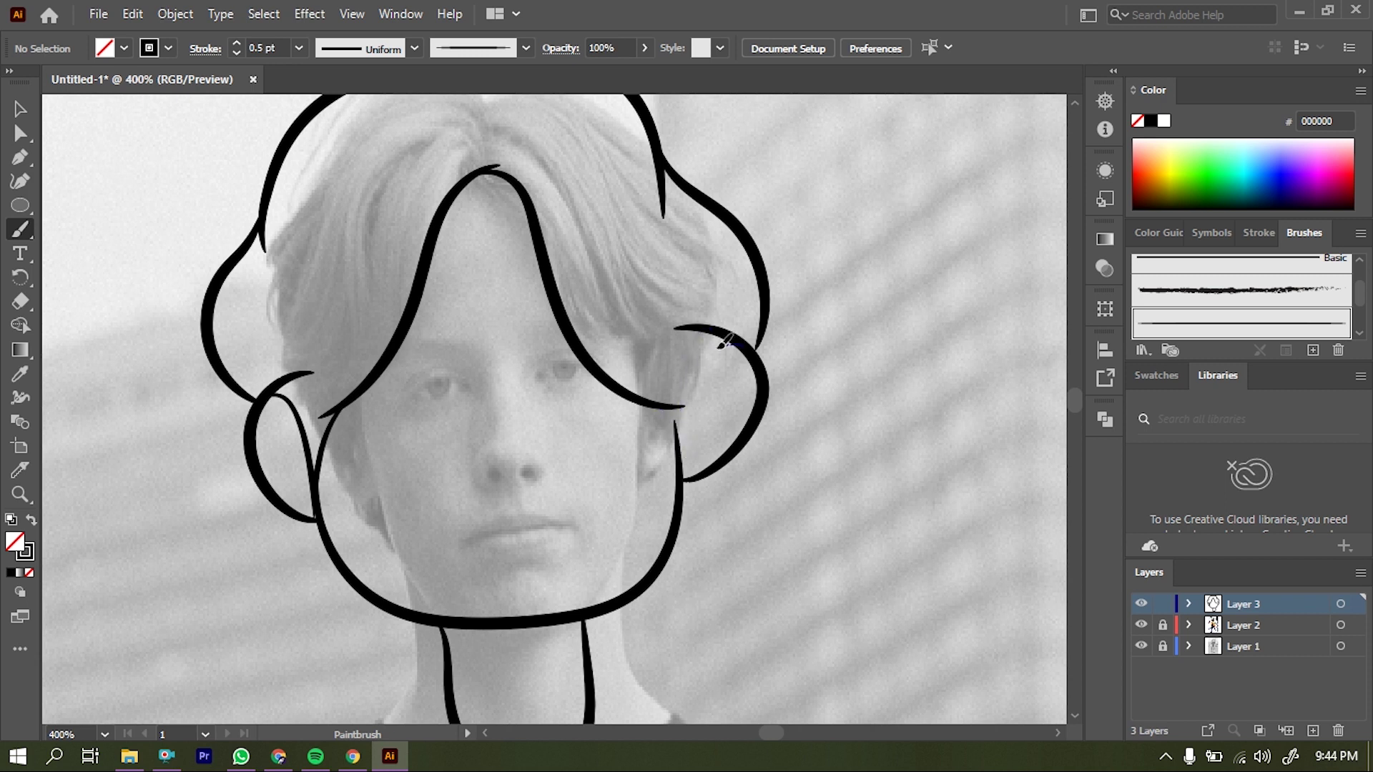
- Thin the inner ear stroke to a 0.75 pt stroke weight
left_click(20, 109)
left_click(336, 429)
left_click(299, 48)
left_click(328, 113)
left_click(742, 350)
left_click(299, 47)
left_click(328, 113)
- Brush the left glasses lens and place a copy over the right eye
key("a")
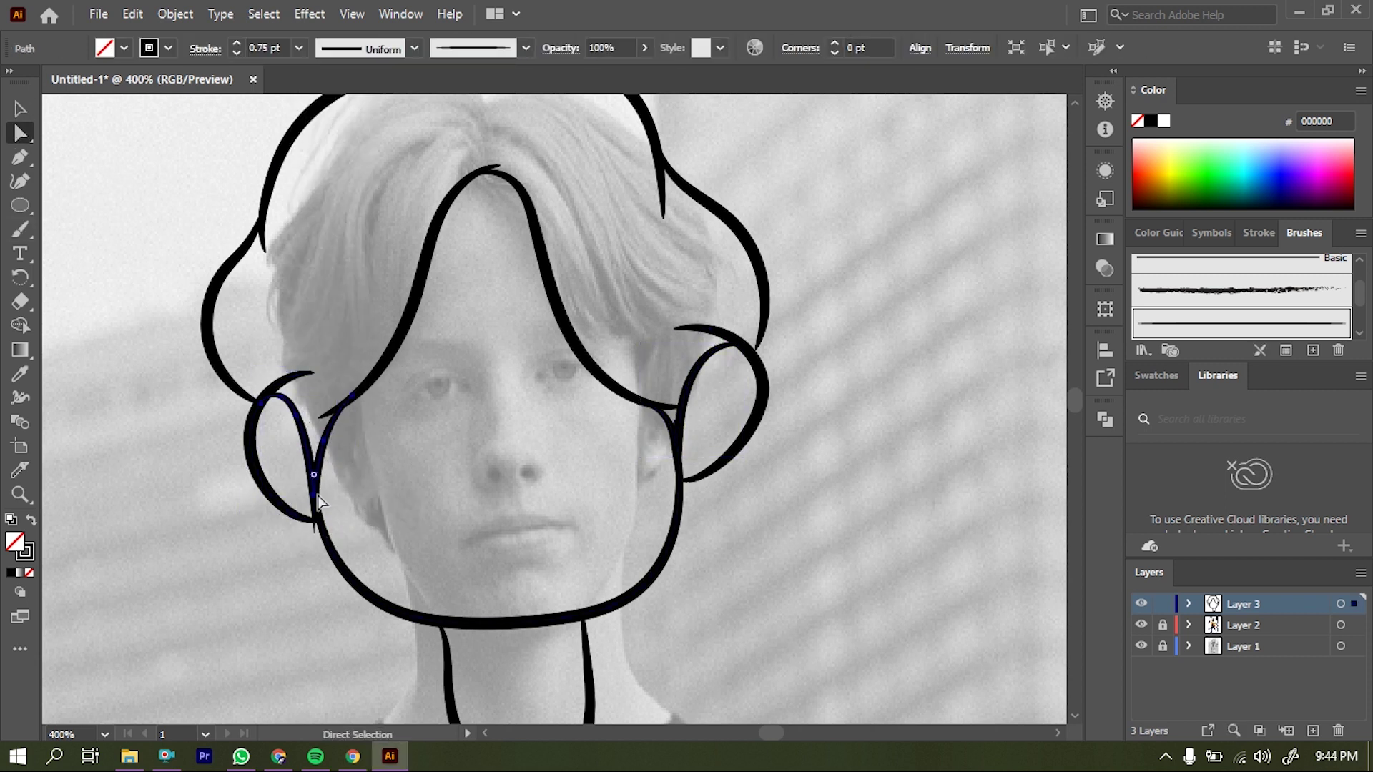
scroll(379, 473, "down", 2, "alt")
scroll(386, 311, "up", 2, "alt")
key("b")
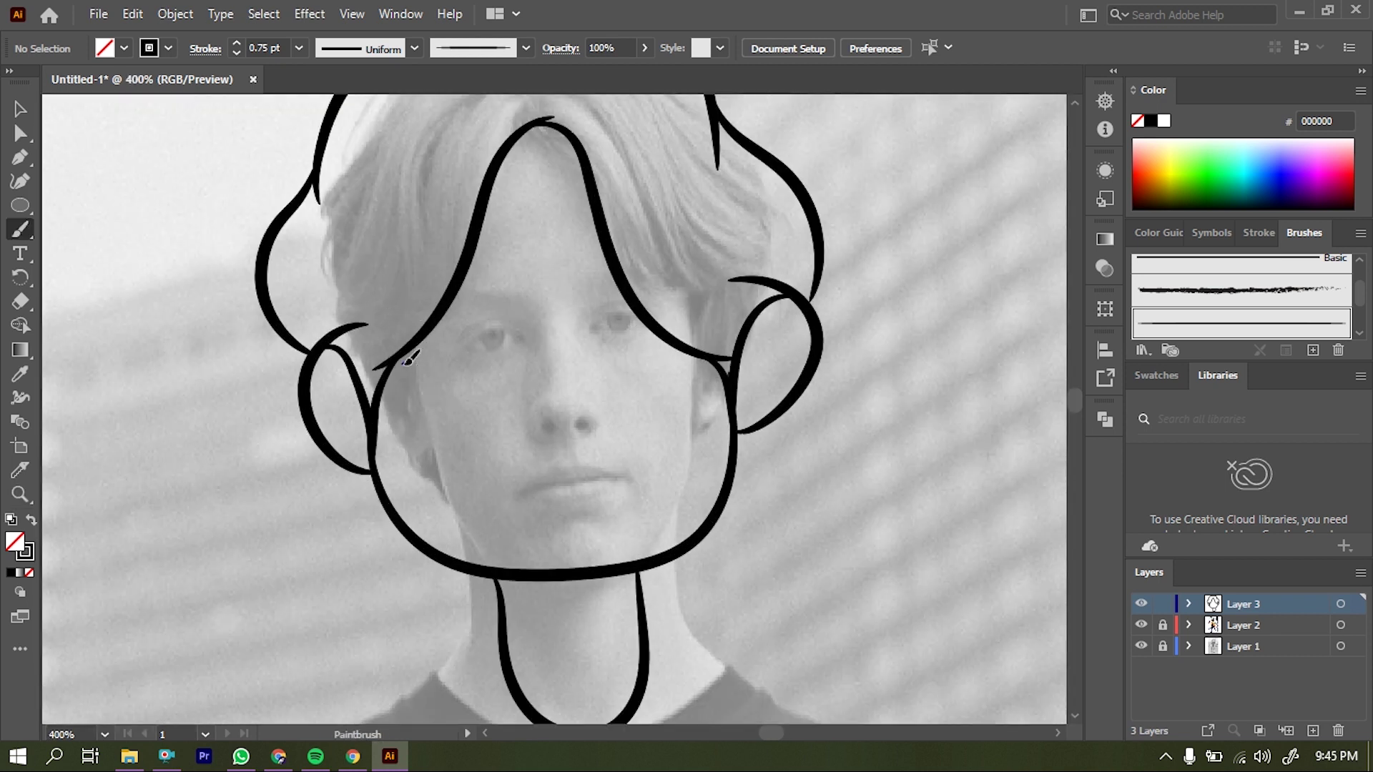
mouse_move(498, 352)
left_mouse_down()
mouse_move(393, 376)
mouse_move(612, 357)
mouse_move(647, 386)
left_mouse_up()
key("a")
key("v")
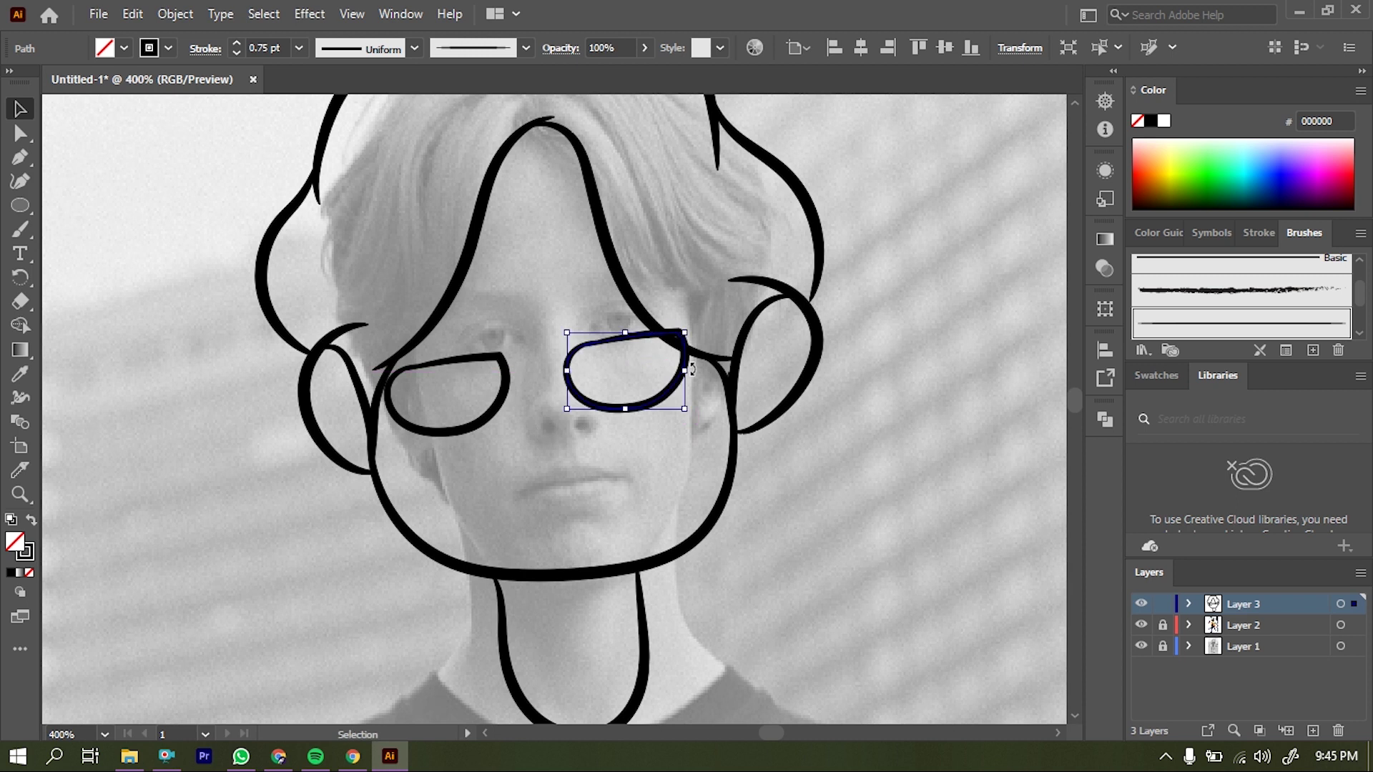
right_click(676, 379)
left_click(689, 384)
left_click_drag(689, 384, 719, 365)
- Adjust the hair curve beside the lens and brush a wide frowning mouth
key("a")
left_click_drag(625, 283, 619, 265)
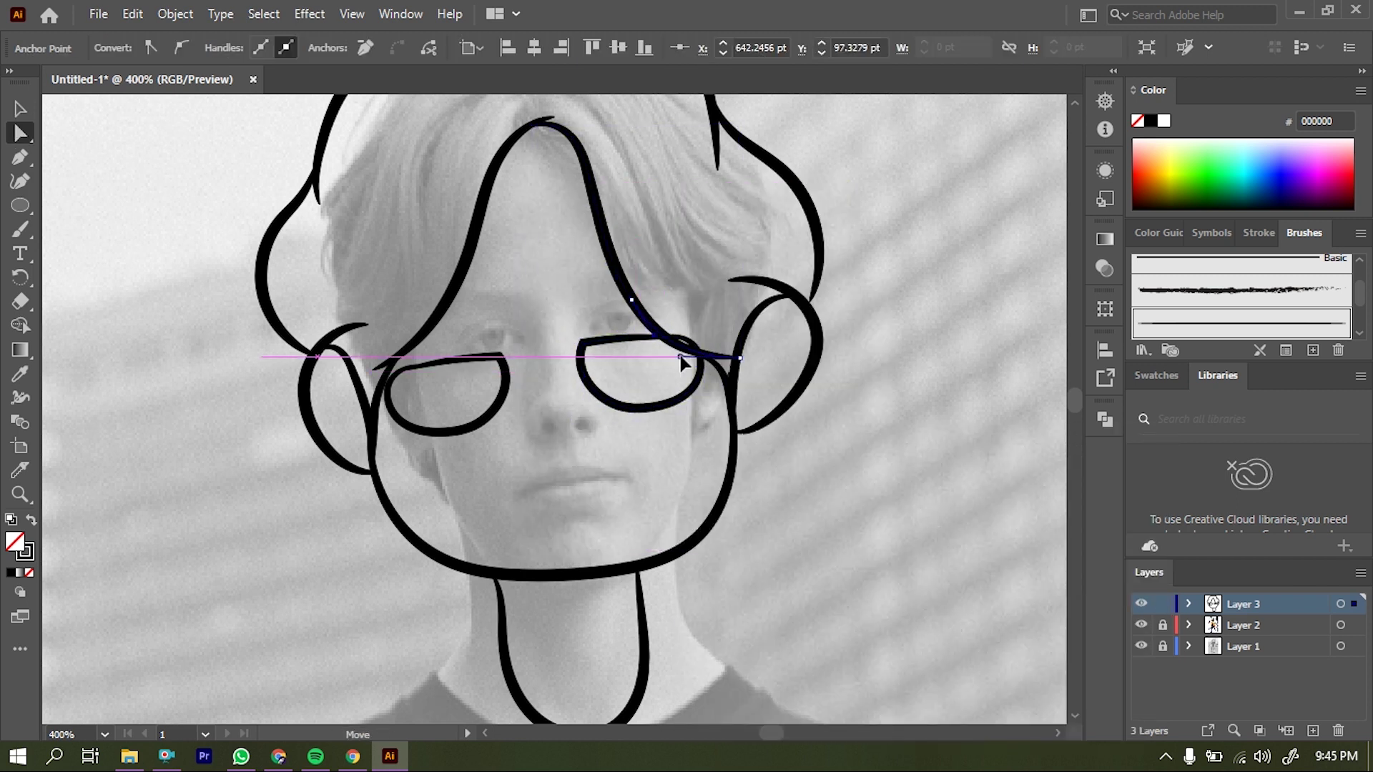
key("ctrl+0")
key("z")
left_click(485, 444)
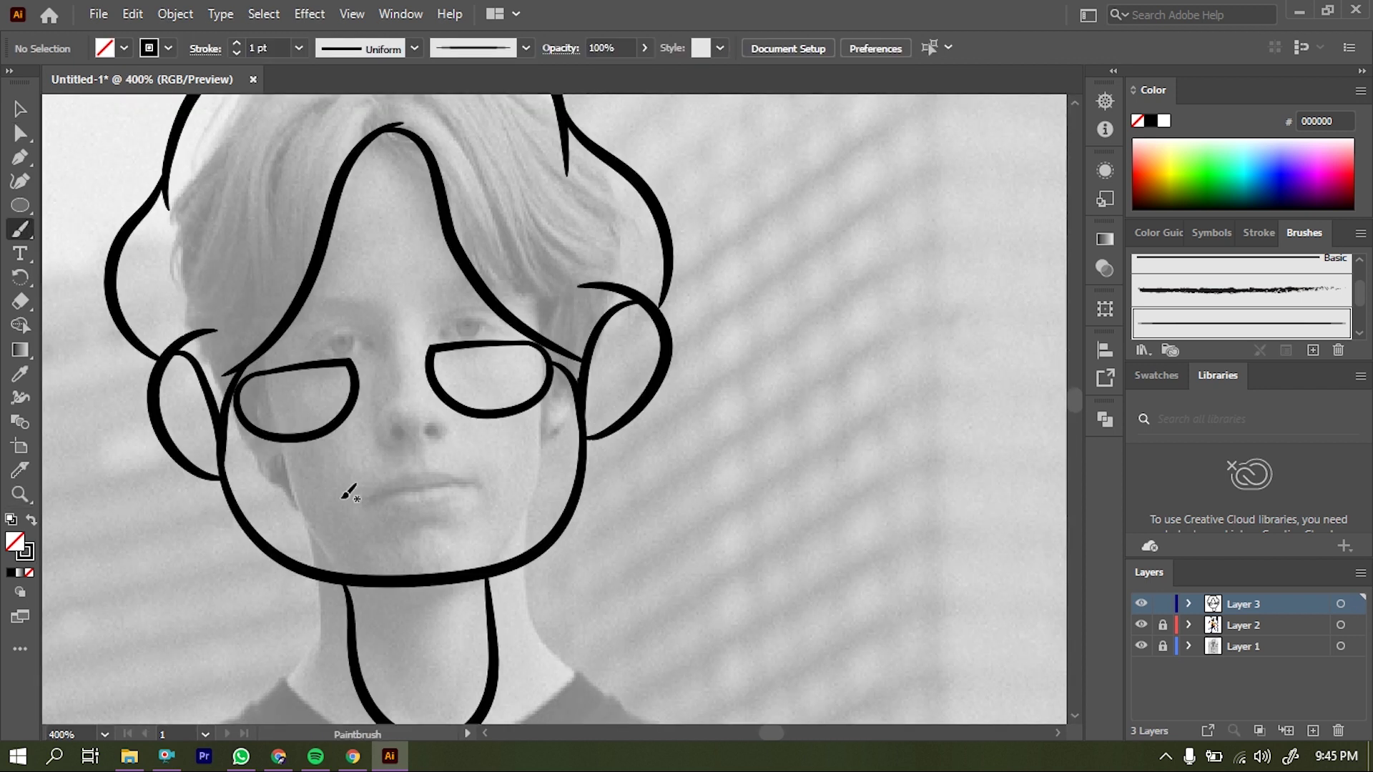
left_click_drag(543, 479, 525, 504)
left_click_drag(289, 493, 522, 466)
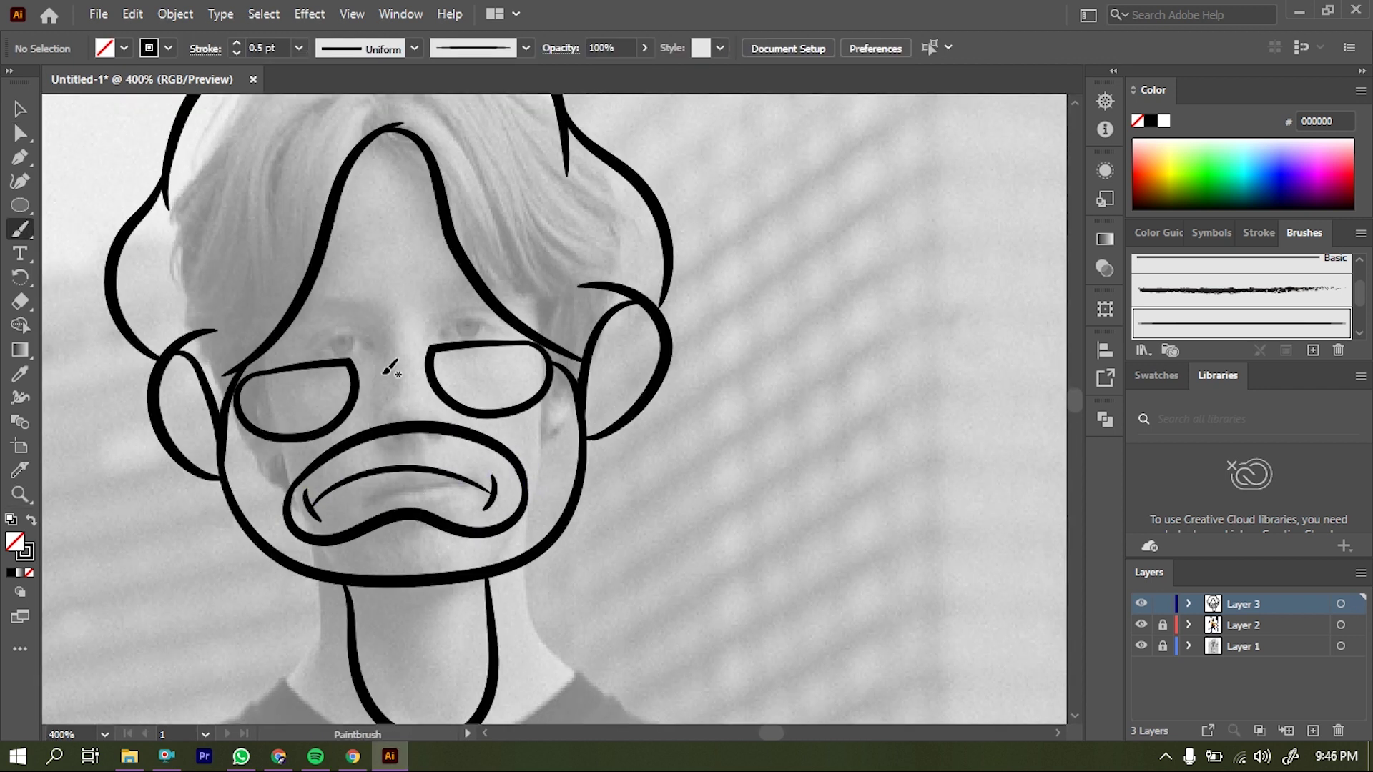
- Draw a round nose circle between the lenses with the Ellipse tool
left_click(19, 206)
left_click_drag(359, 353, 430, 425)
key("a")
right_click(394, 390)
left_click(651, 437)
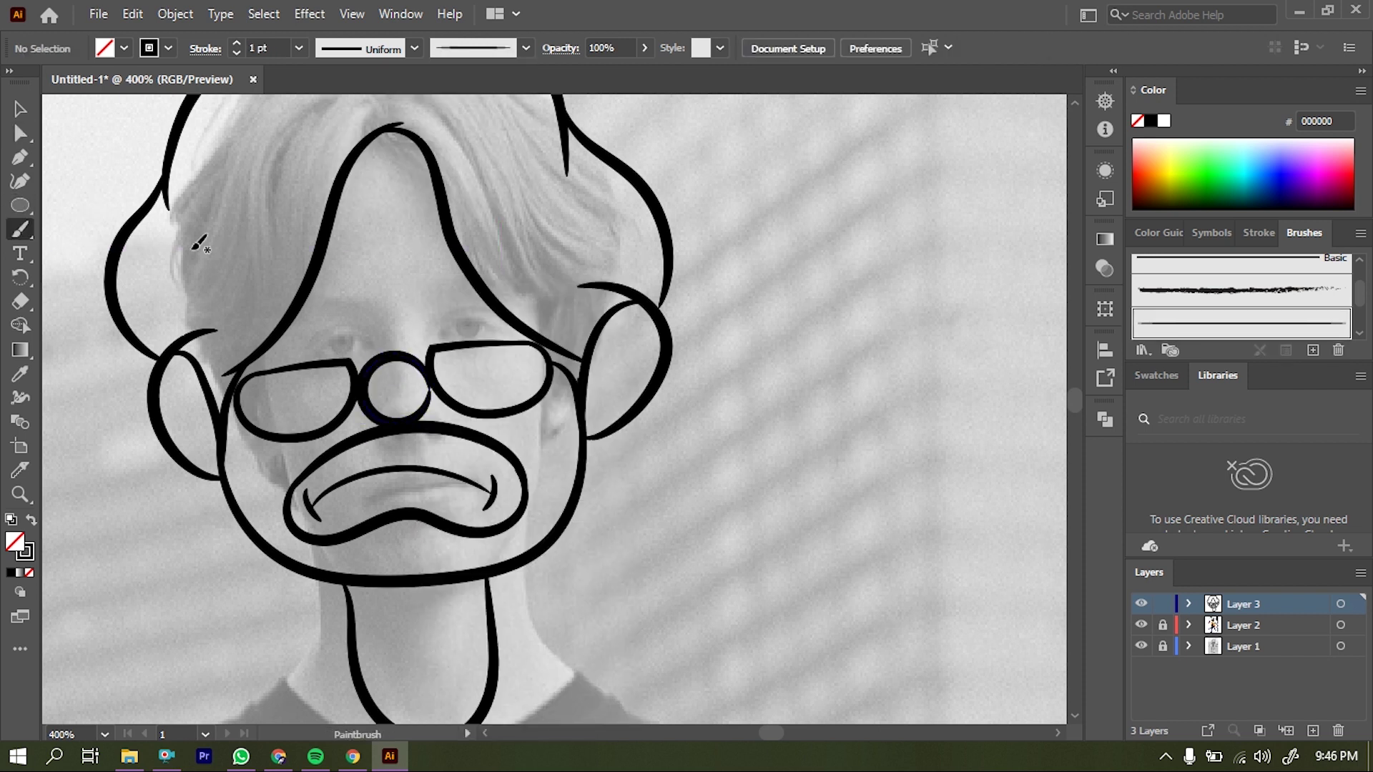
- Add rectangular eyebrow bars above both lenses by copying and pasting one
mouse_move(221, 307)
left_mouse_down()
mouse_move(331, 339)
mouse_move(357, 316)
left_mouse_up()
key("v")
key("ctrl+c")
key("ctrl+v")
left_click_drag(554, 404, 488, 308)
key("ctrl+shift+a")
key("b")
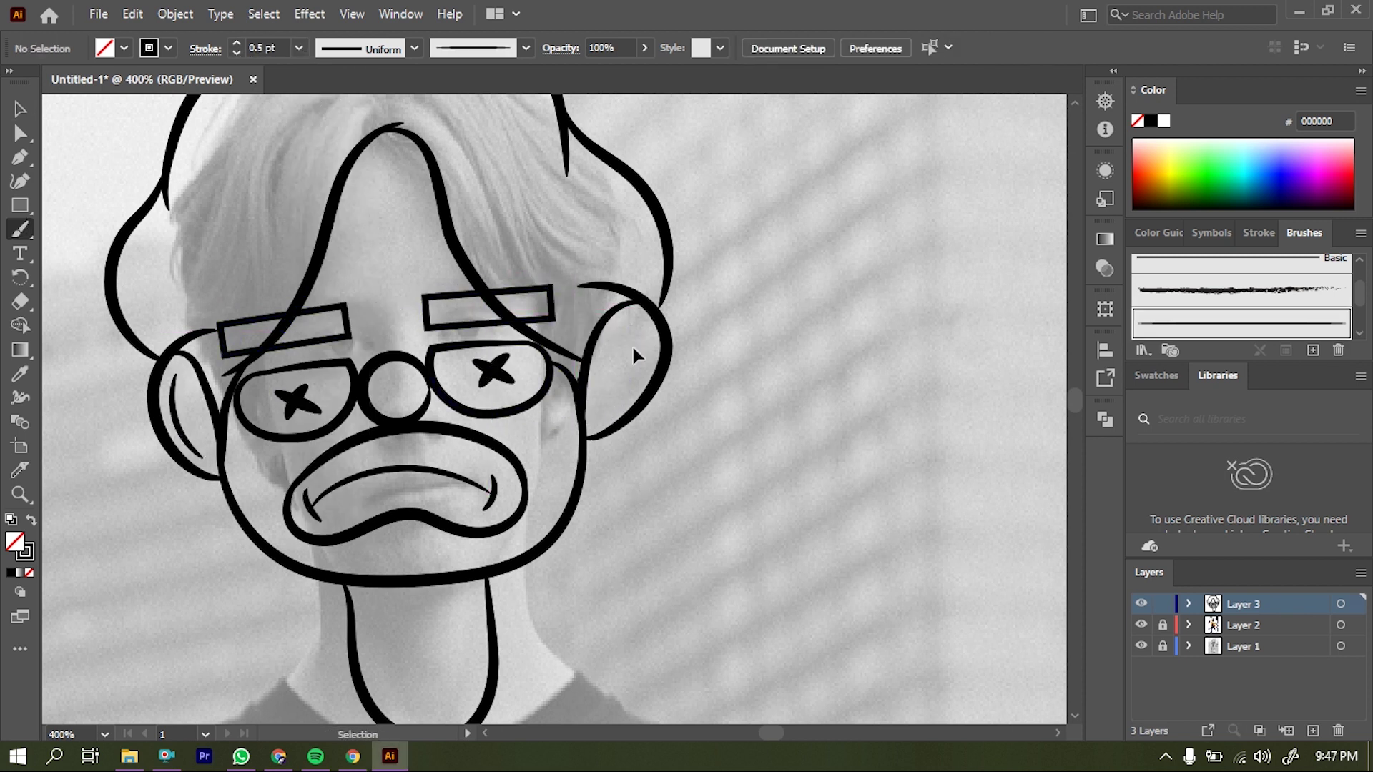
key("z")
left_click(454, 460, "alt")
- Zoom onto the neck and brush a ribbed collar with a 1 pt stroke
left_click(453, 460, "alt")
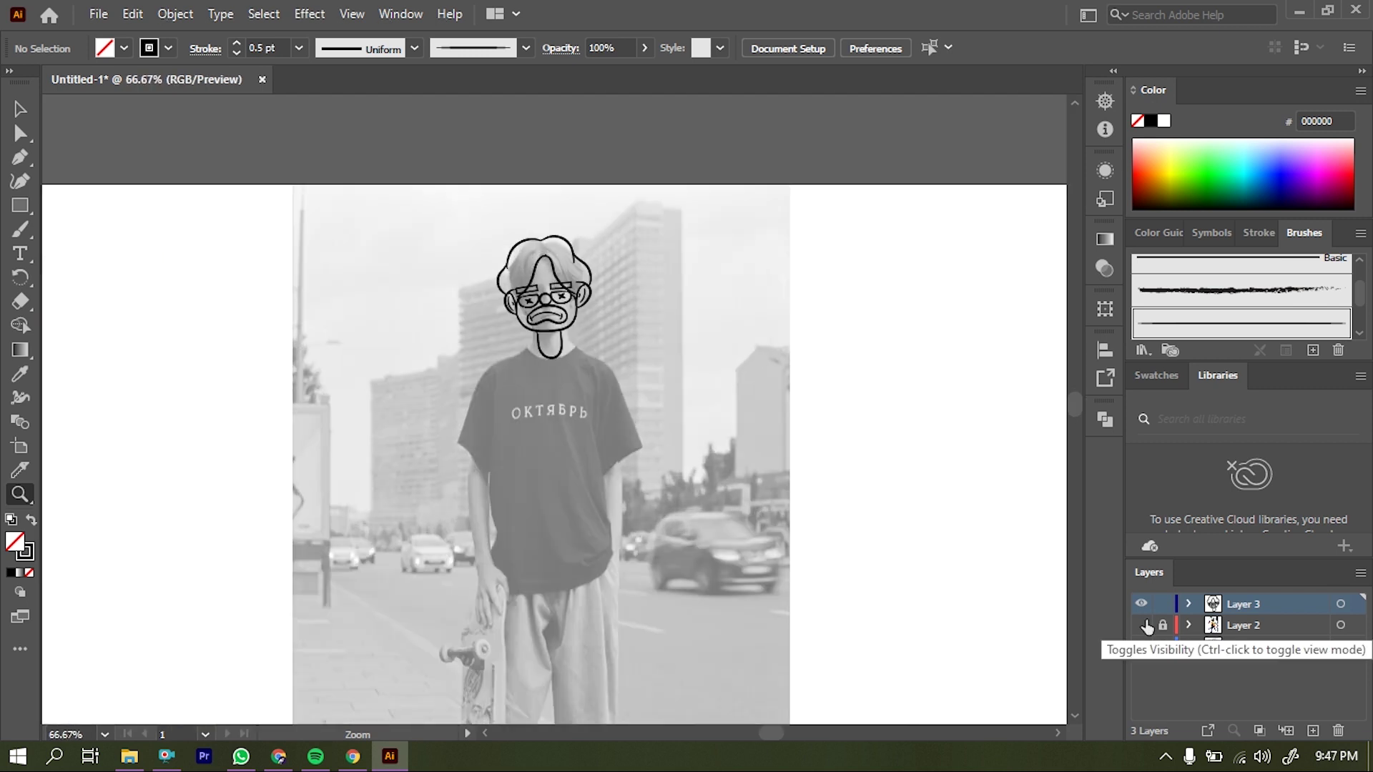
left_click(1141, 646)
left_click(737, 261)
left_click(547, 336)
left_click(547, 336)
key("b")
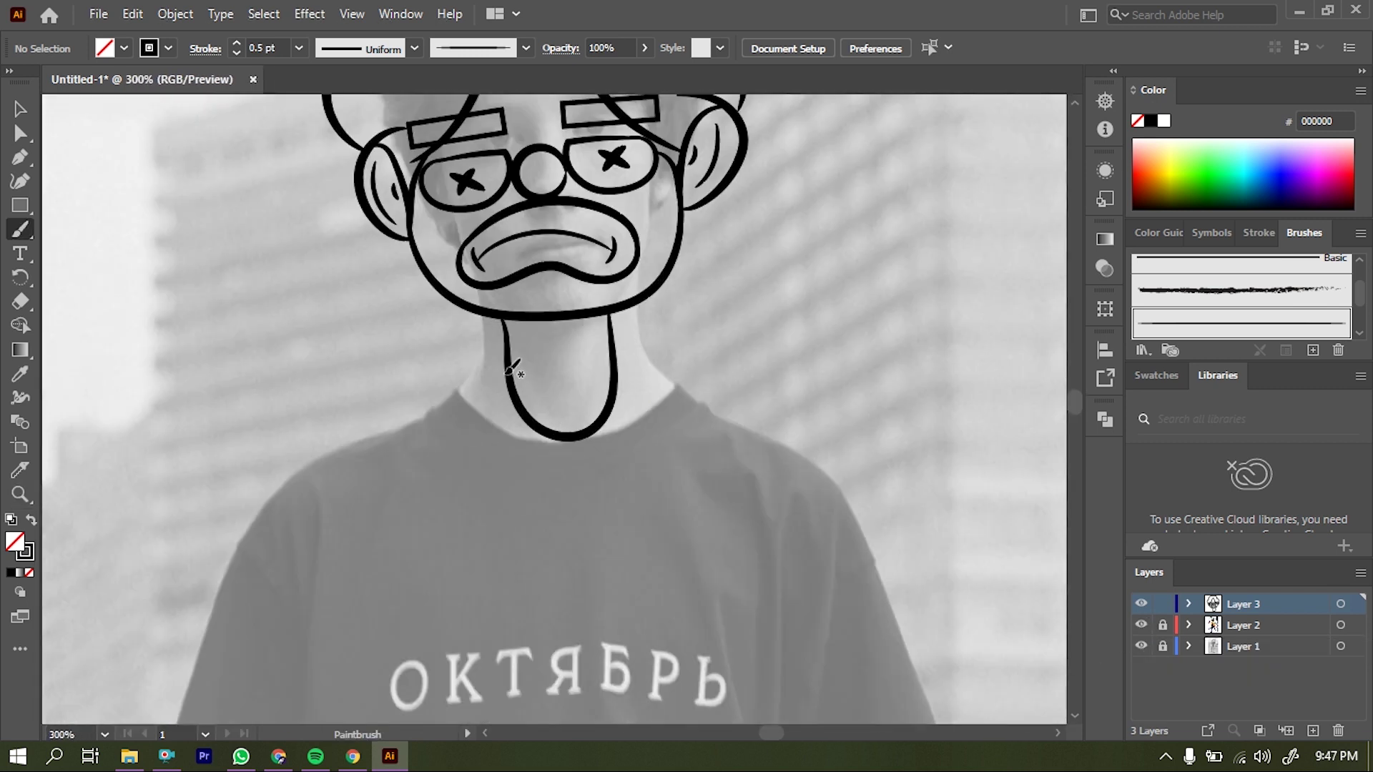
left_click_drag(616, 337, 616, 341)
left_click(299, 48)
left_click(329, 140)
key("ctrl+shift+a")
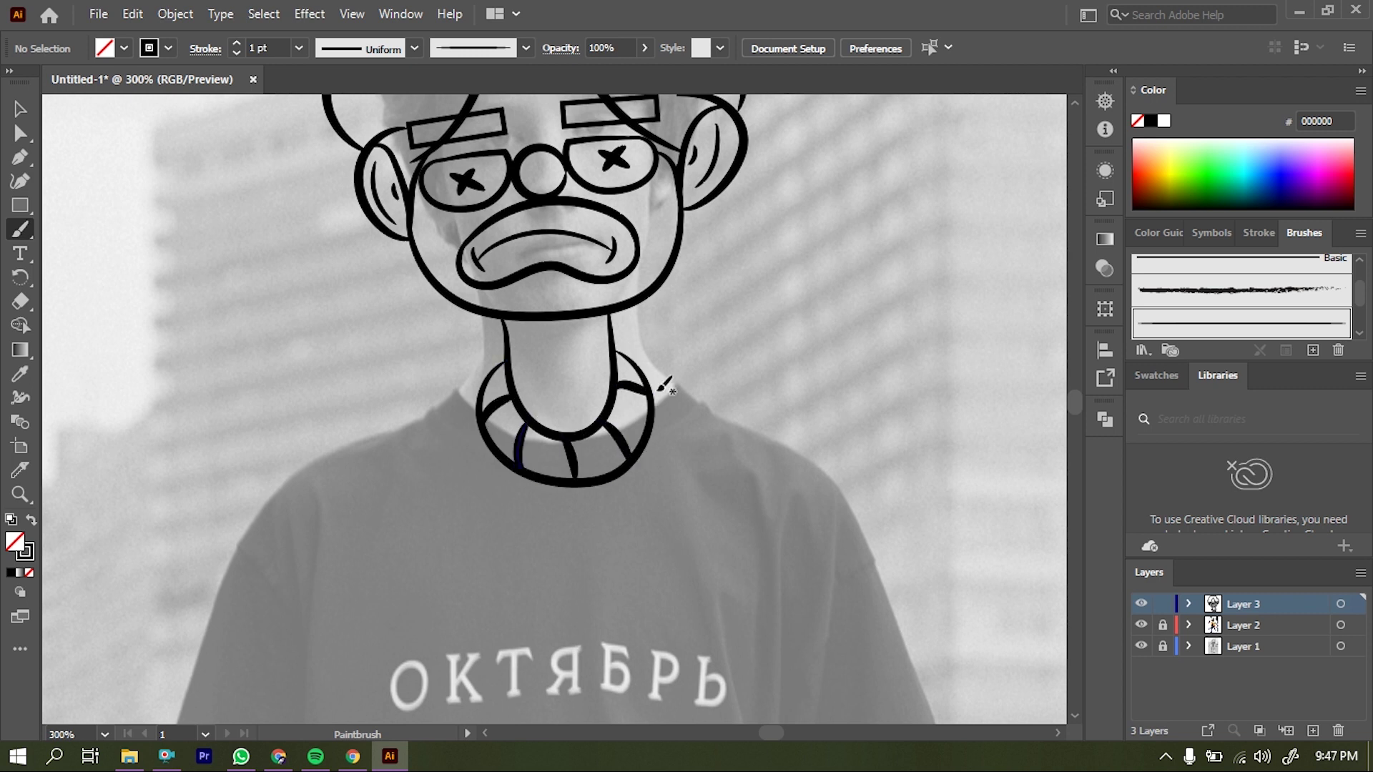
- Undo a stray stroke and brush the shirt's left shoulder line
key("ctrl+z")
scroll(501, 357, "down", 2)
scroll(570, 254, "up", 1)
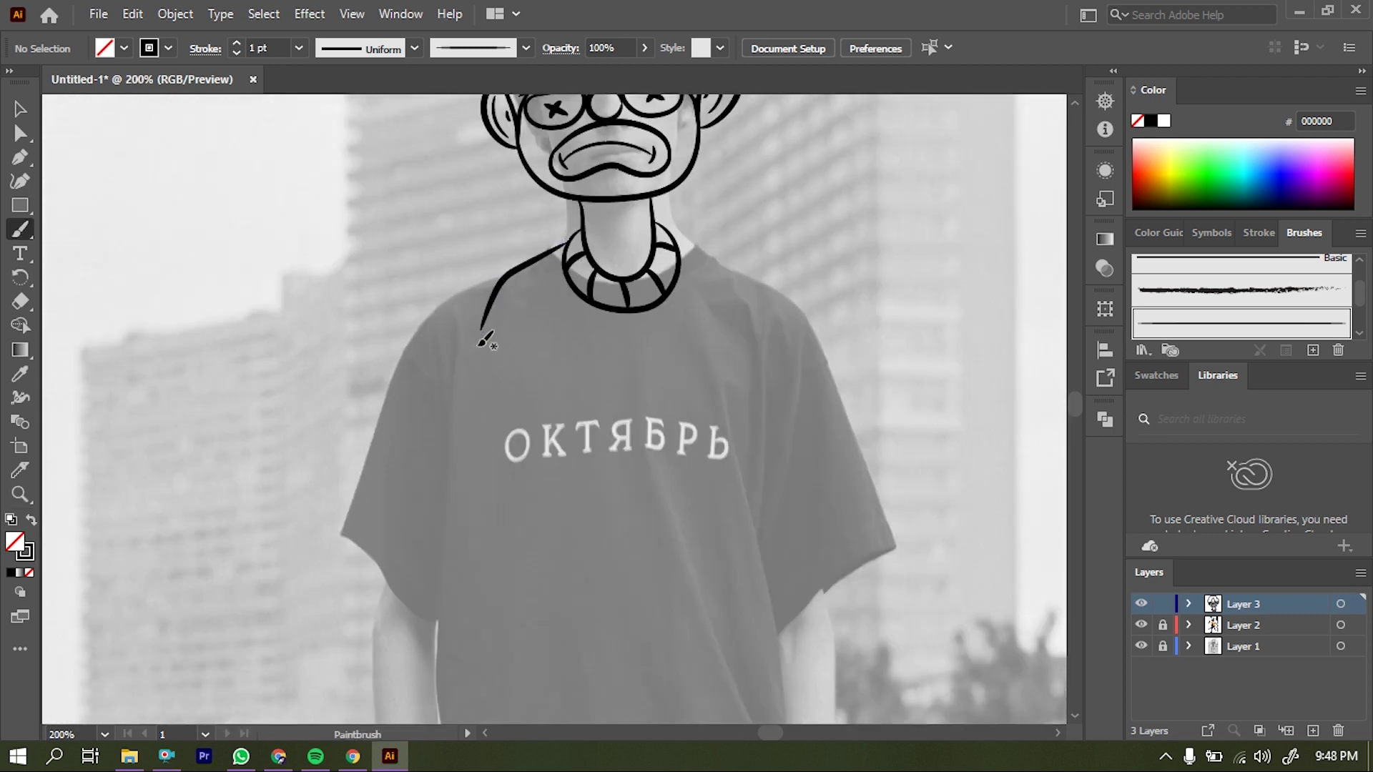
left_click_drag(343, 487, 459, 498)
scroll(527, 392, "down", 1)
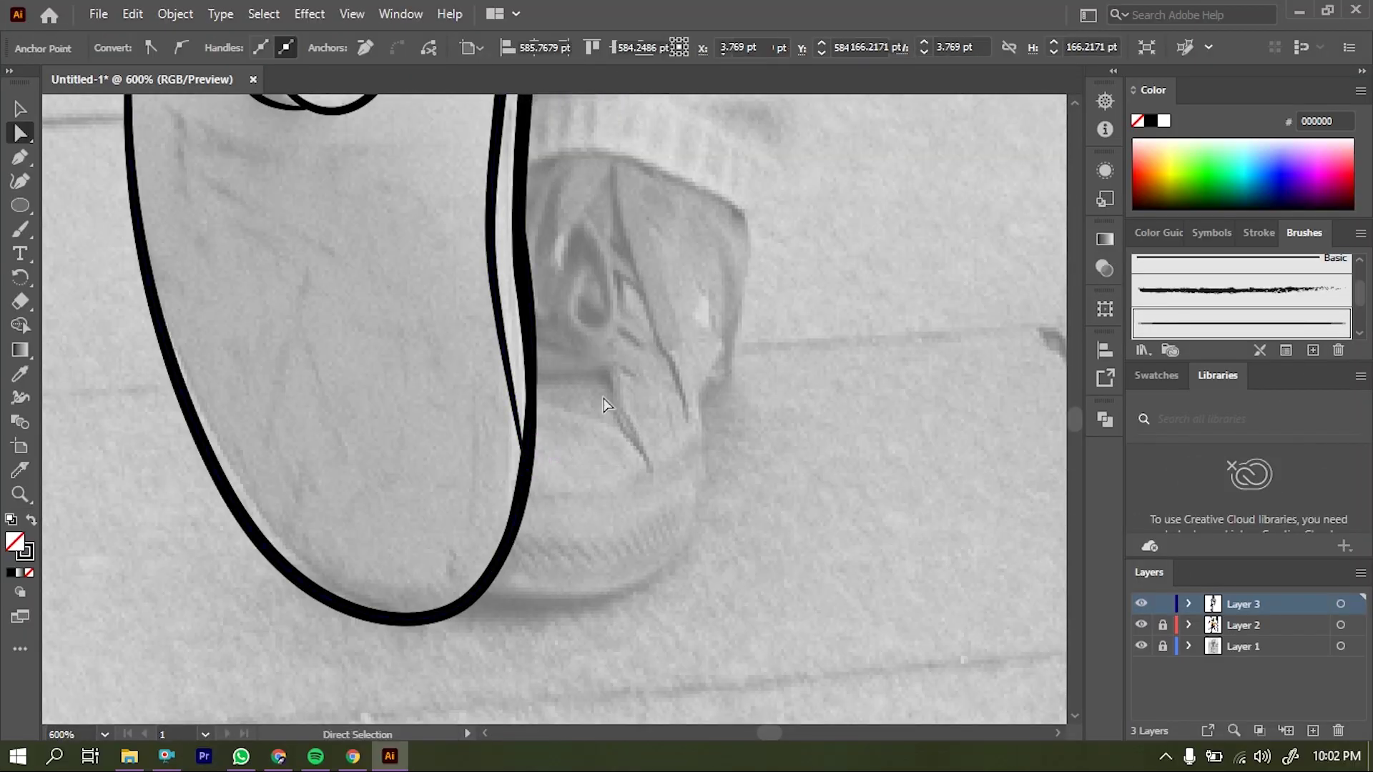
- Zoom to the legs and outline the first baggy pant leg down to the ankle
key("ctrl+0")
key("z")
left_click(1142, 646)
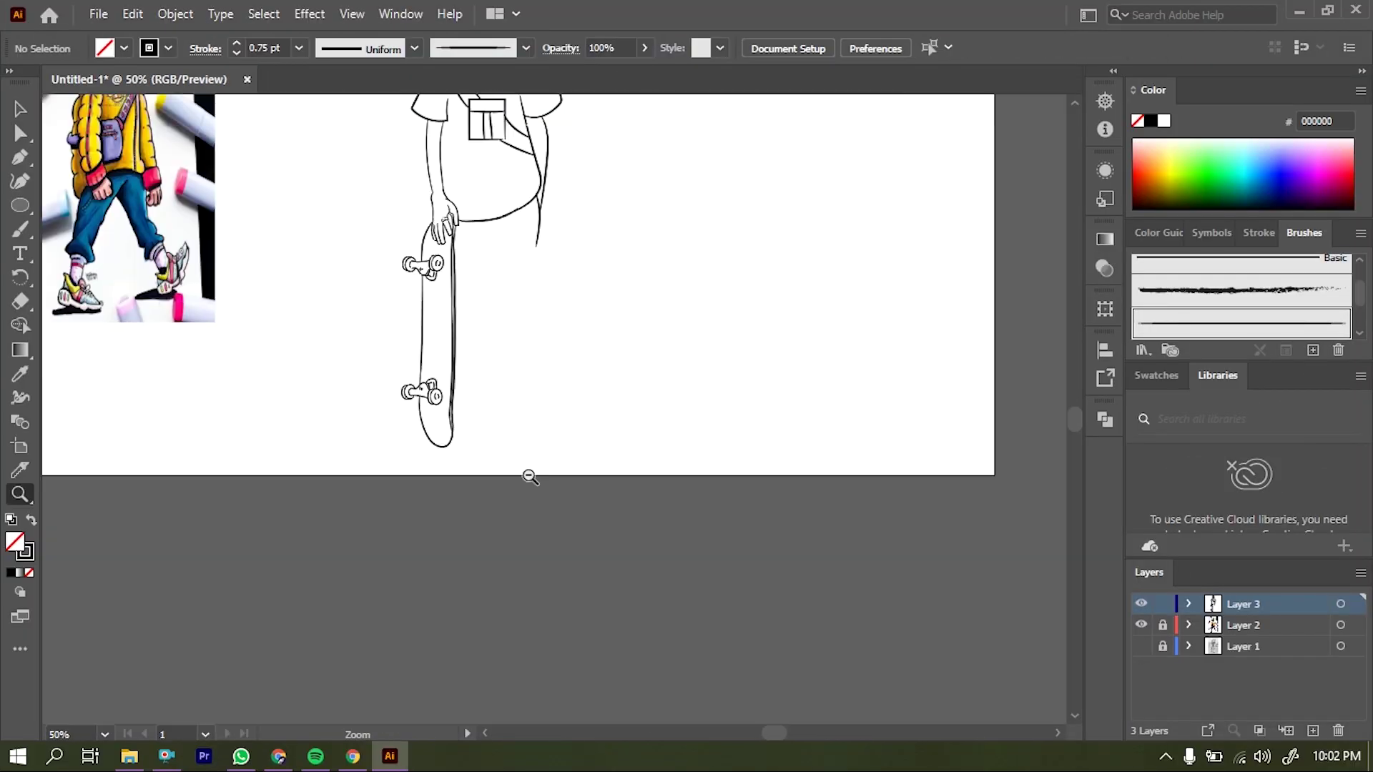
left_click(1142, 646)
left_click(521, 352)
left_click(505, 388)
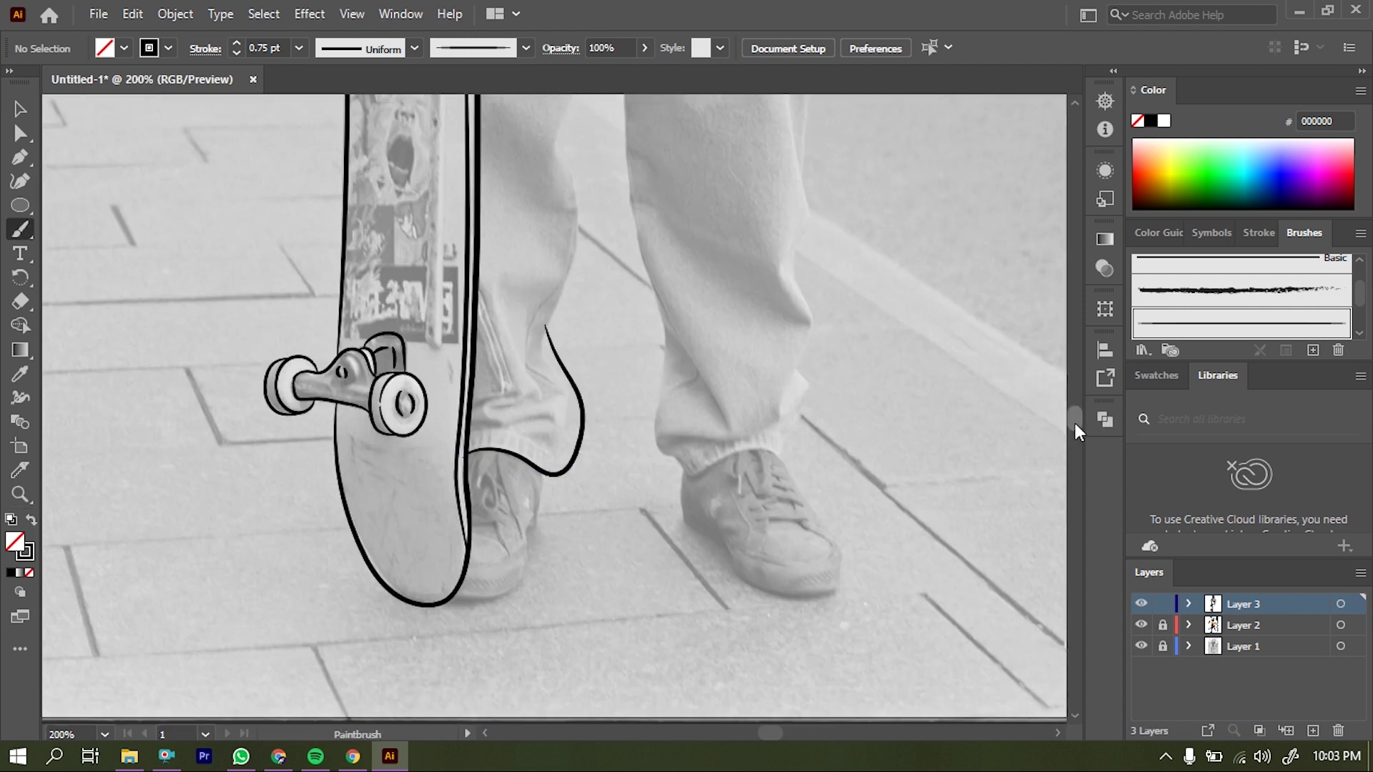
scroll(1080, 429, "up", 4)
left_click_drag(564, 639, 588, 516)
left_click_drag(621, 223, 612, 121)
scroll(1083, 429, "up", 1)
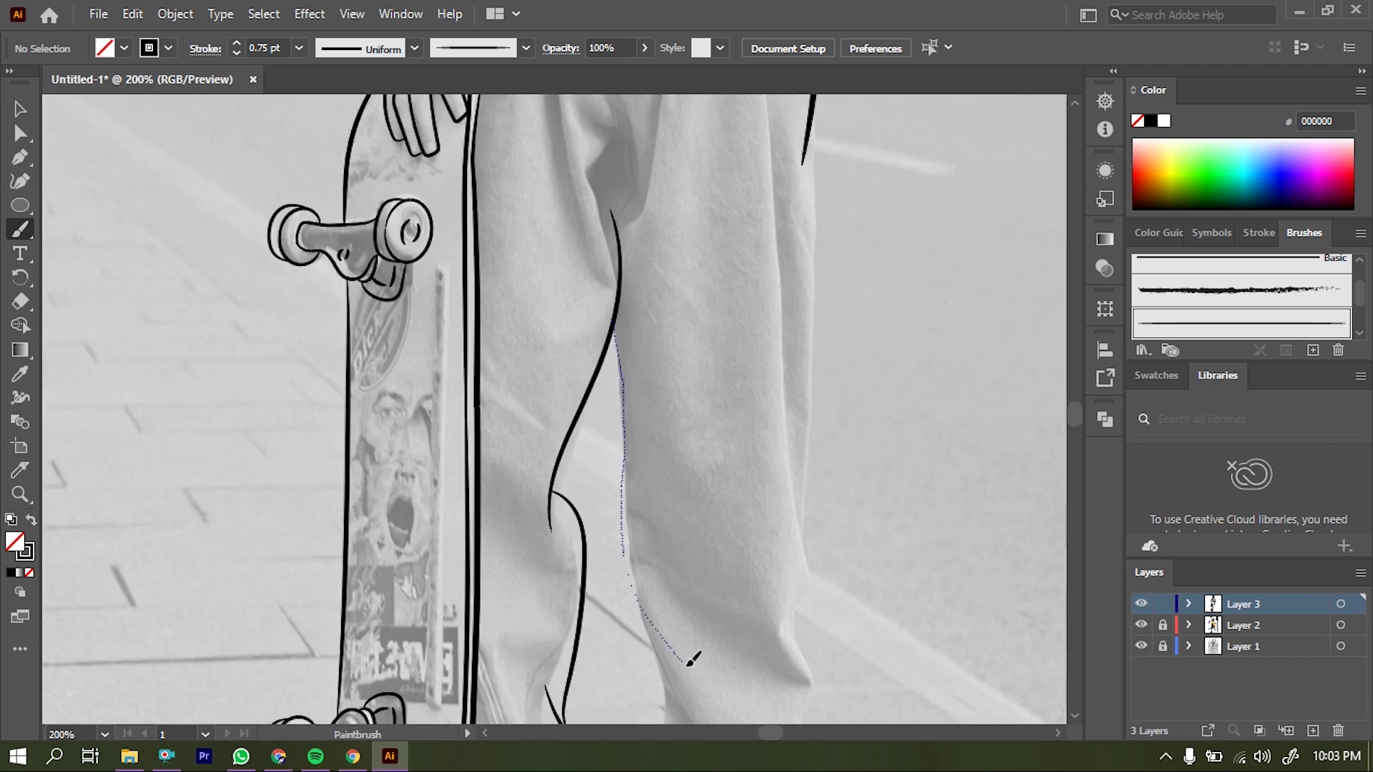
left_click_drag(692, 660, 690, 662)
scroll(647, 152, "down", 5)
left_click_drag(791, 342, 779, 272)
left_click_drag(472, 343, 501, 351)
- Outline the second pant leg and draw a ribbed cuff with rib lines
key("ctrl+minus")
left_click_drag(534, 182, 545, 252)
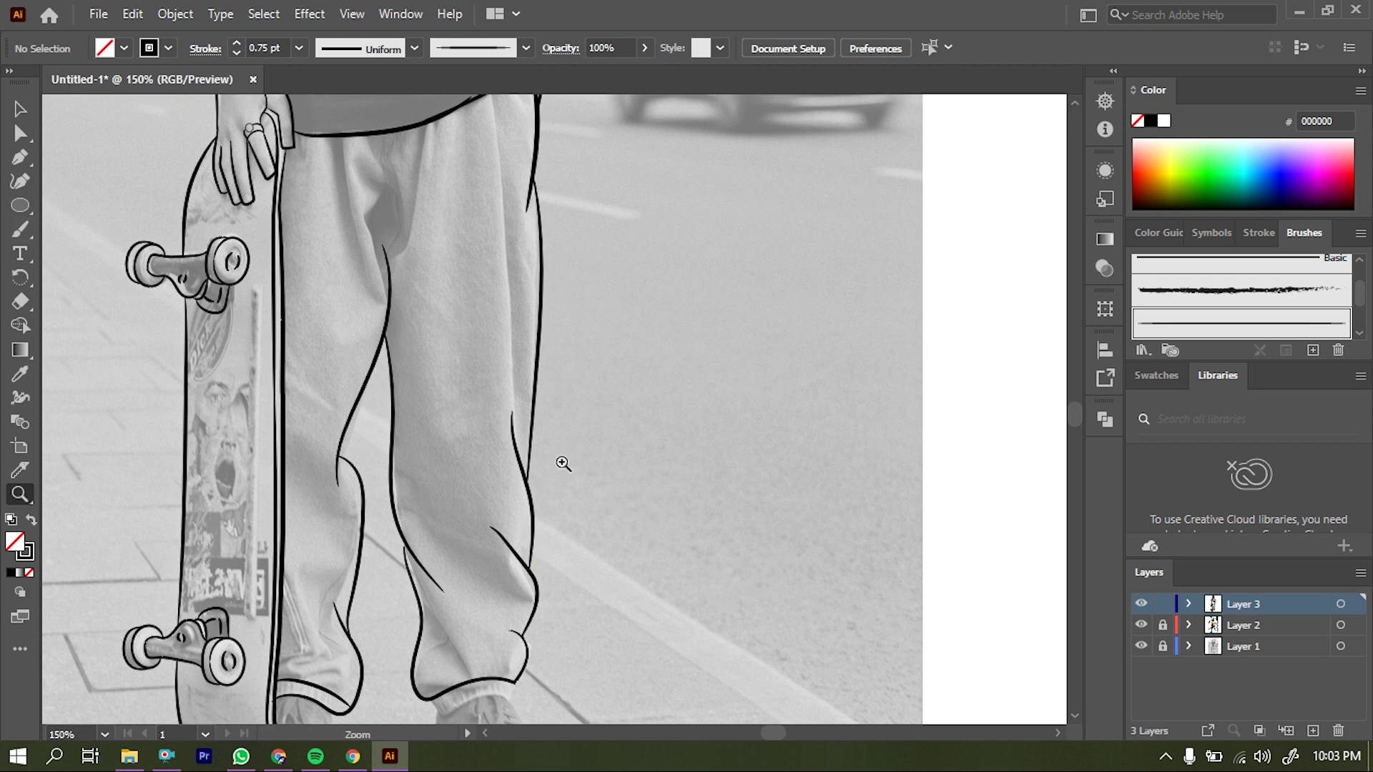
scroll(572, 465, "down", 5)
key("ctrl+plus")
key("ctrl+plus")
key("ctrl+plus")
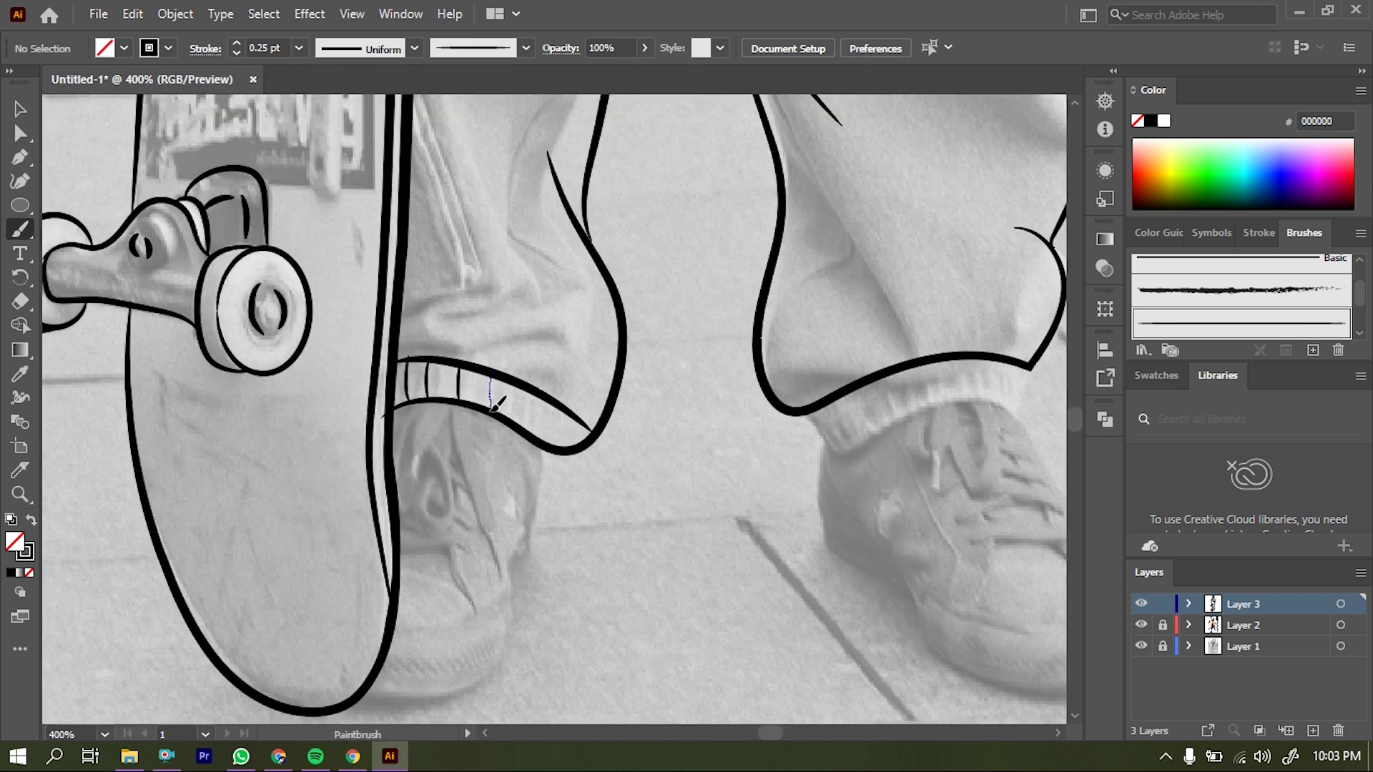
key("ctrl+plus")
scroll(300, 458, "right", 5)
left_click_drag(615, 443, 620, 404)
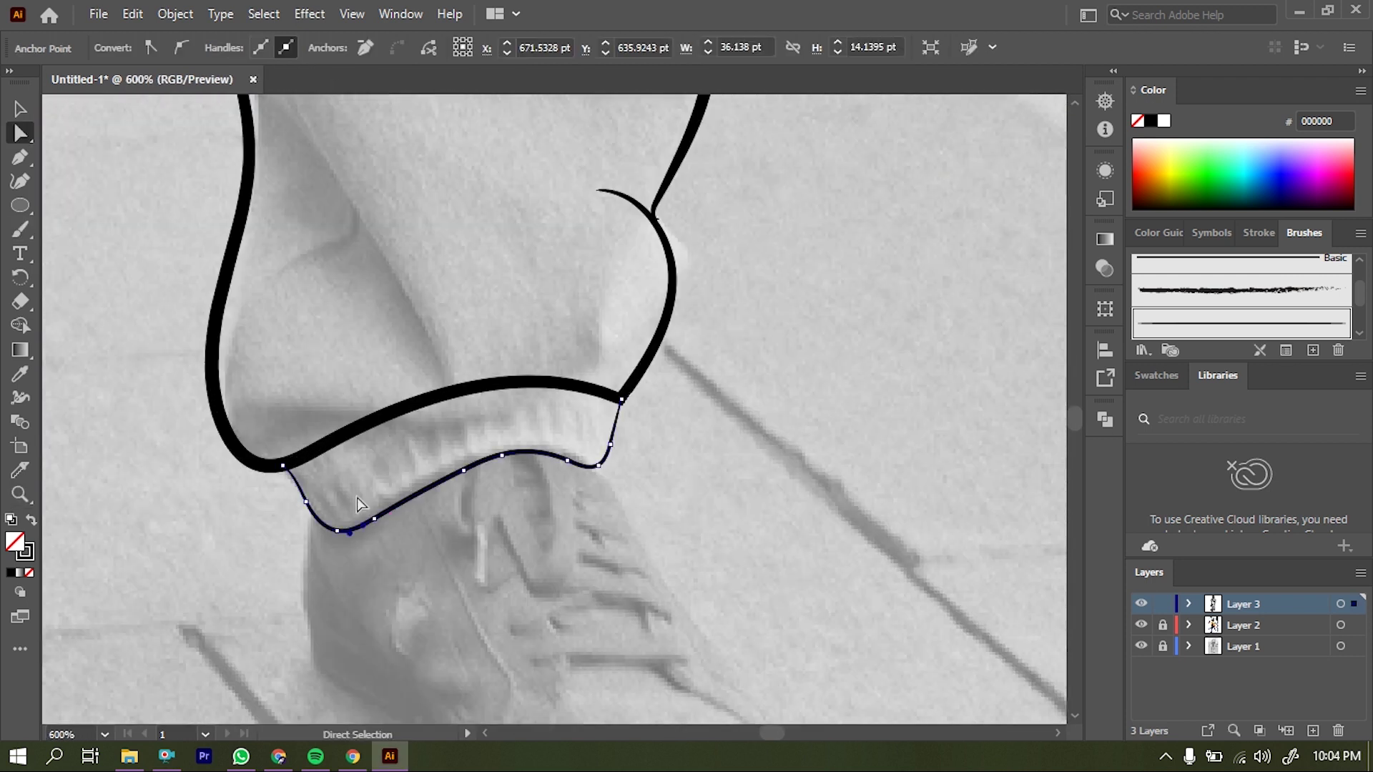
left_click_drag(322, 455, 369, 516)
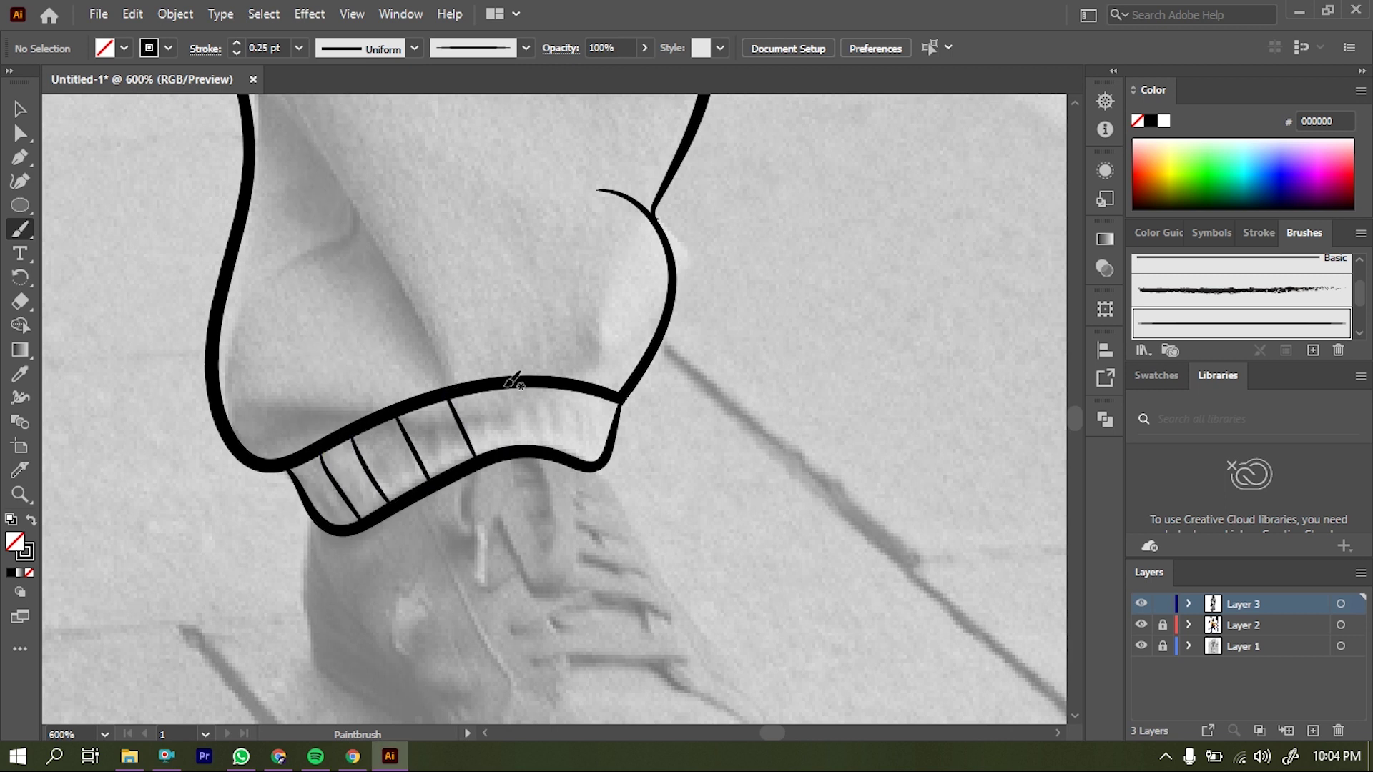
left_click_drag(485, 459, 486, 462)
key("z")
scroll(513, 399, "down", 5)
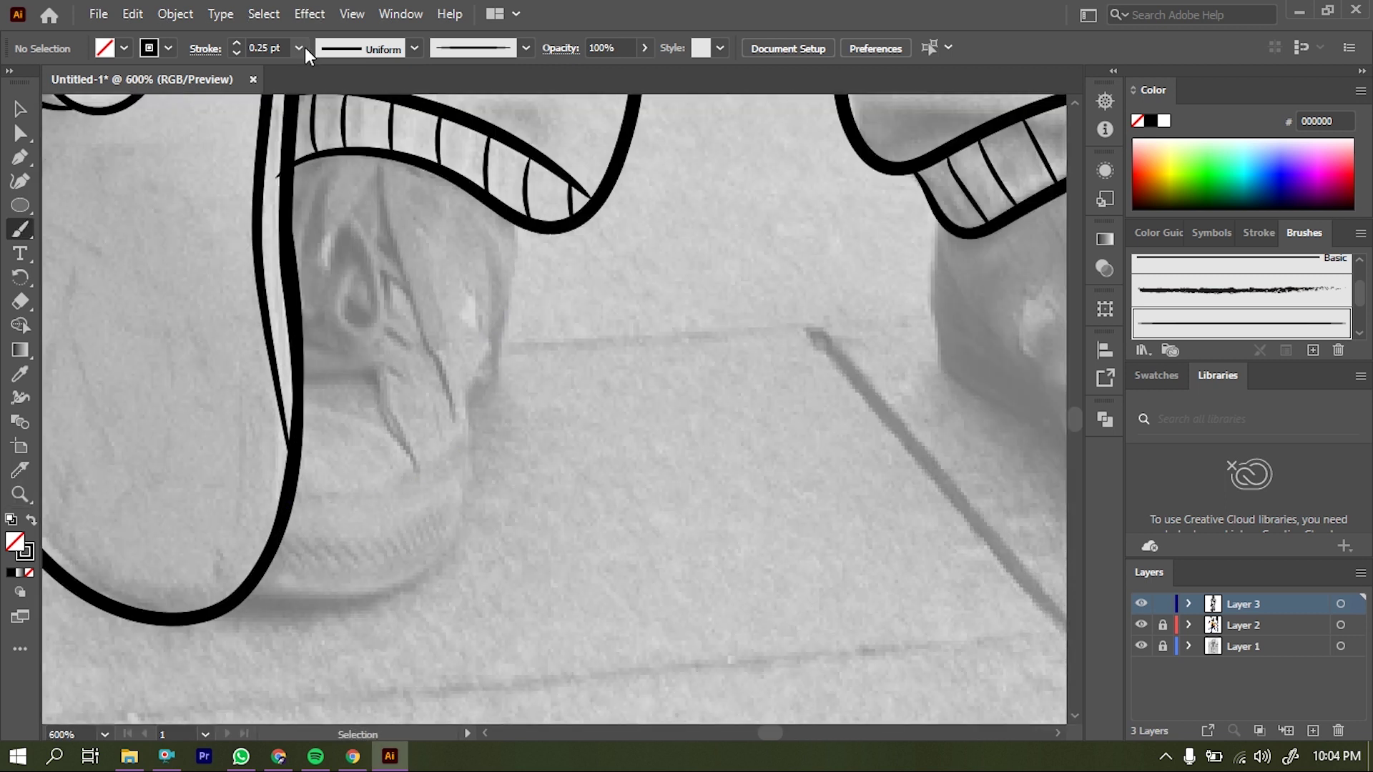
- Trace the shoe outline under the cuff, redoing a misplaced stroke
left_click_drag(294, 507, 539, 232)
left_click_drag(431, 591, 434, 588)
key("ctrl+z")
key("ctrl+z")
left_click_drag(236, 606, 282, 617)
left_click_drag(565, 234, 566, 230)
mouse_move(293, 506)
left_mouse_down()
mouse_move(353, 496)
mouse_move(551, 233)
left_mouse_up()
left_click_drag(472, 420, 475, 417)
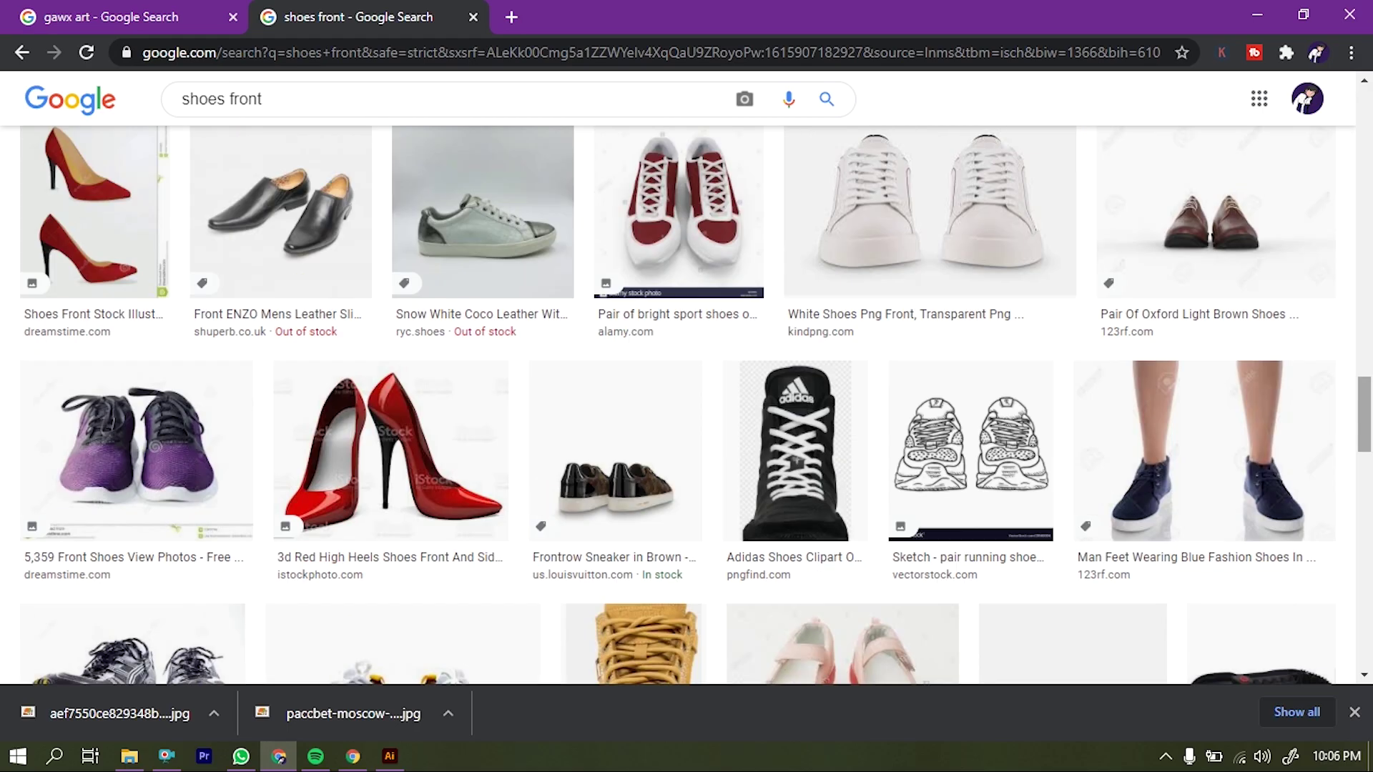
scroll(516, 178, "down", 5)
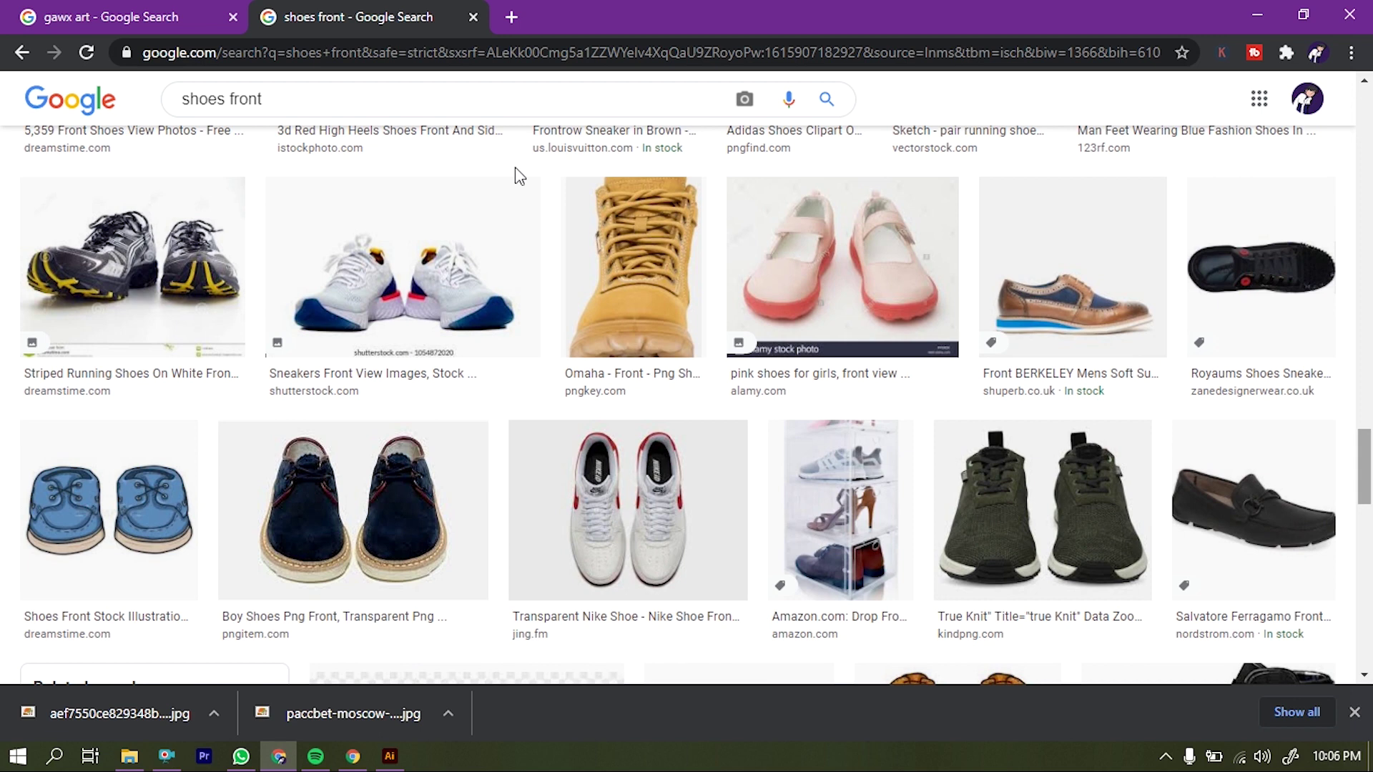
- Search Google Images for front-view skate shoes and browse the results
scroll(516, 177, "down", 5)
scroll(516, 177, "down", 5)
scroll(516, 177, "down", 5)
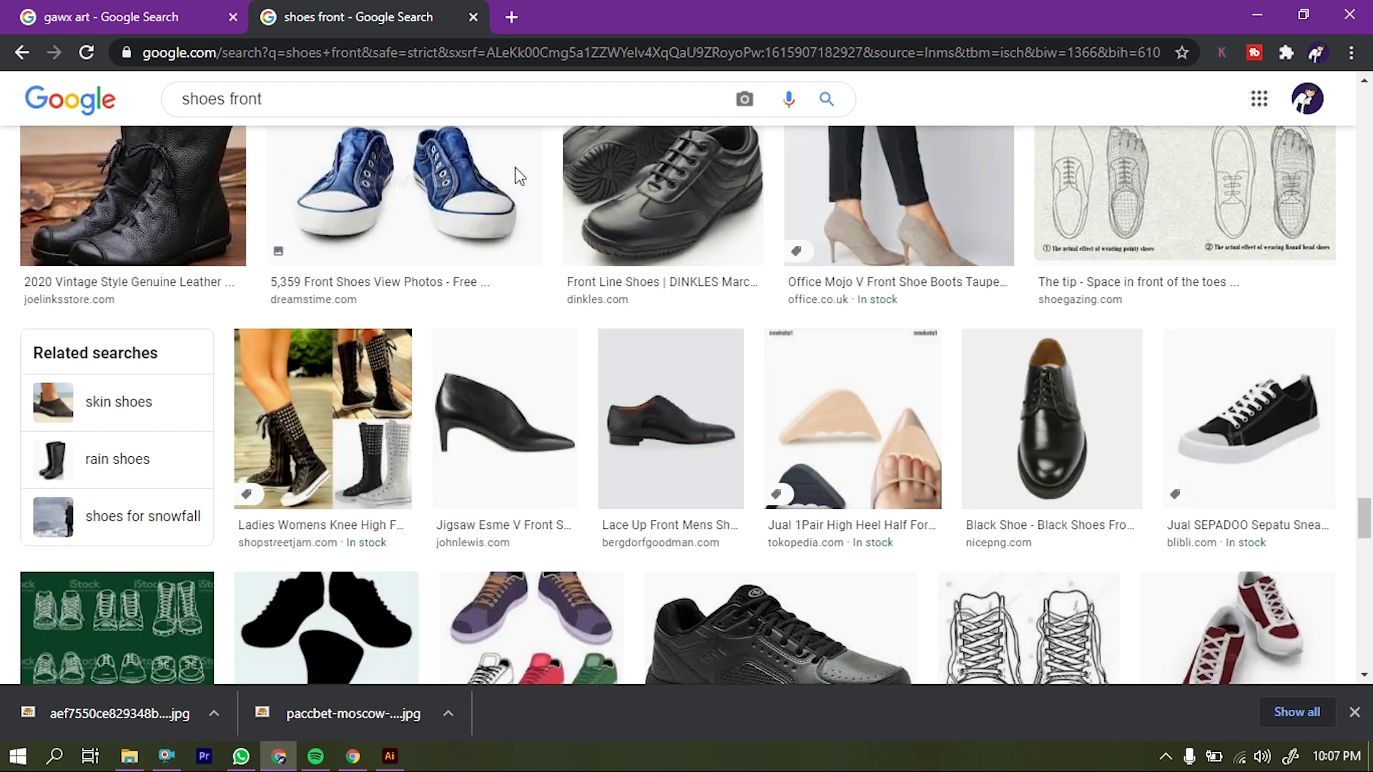
type("skate")
key("Return")
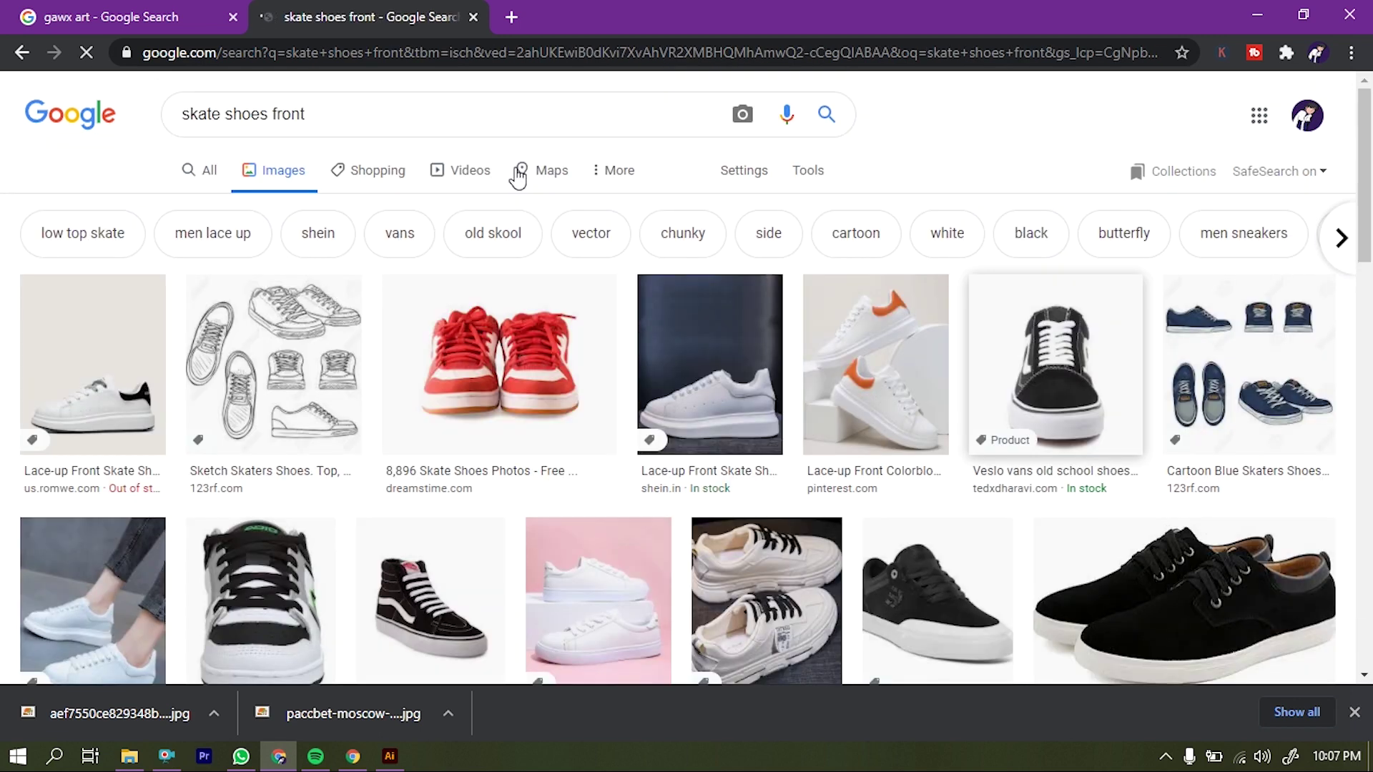
scroll(518, 177, "down", 1)
scroll(518, 178, "down", 8)
scroll(518, 177, "down", 3)
scroll(1058, 115, "down", 2)
- Copy the Nike SB Charge Mid image and paste it into Illustrator on a new layer
right_click(1058, 114)
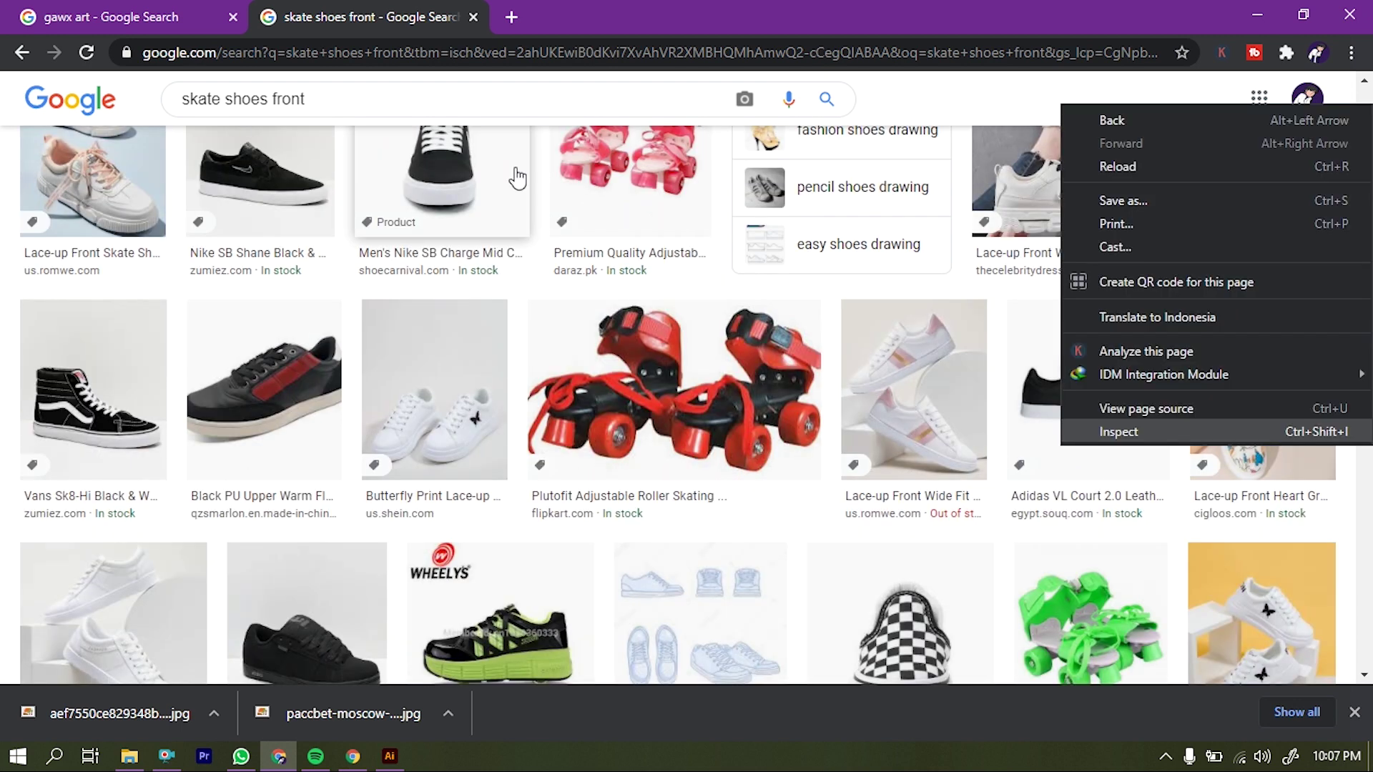
left_click(440, 178)
right_click(1024, 411)
left_click(1091, 306)
left_click(1313, 730)
key("ctrl+v")
left_click(563, 411, "alt")
- Resize the pasted shoe, move it to the artboard's right, and fade it to 51% opacity
key("v")
mouse_move(303, 281)
left_mouse_down()
mouse_move(427, 357)
mouse_move(735, 612)
left_mouse_up()
mouse_move(768, 661)
left_mouse_down()
mouse_move(628, 429)
mouse_move(702, 395)
left_mouse_up()
key("z")
left_click(744, 400)
left_click(532, 413)
key("v")
left_click(761, 47)
left_click_drag(760, 72, 721, 72)
key("ctrl+2")
- Brush the curved opening below the laces and thin it to 0.75 pt
key("b")
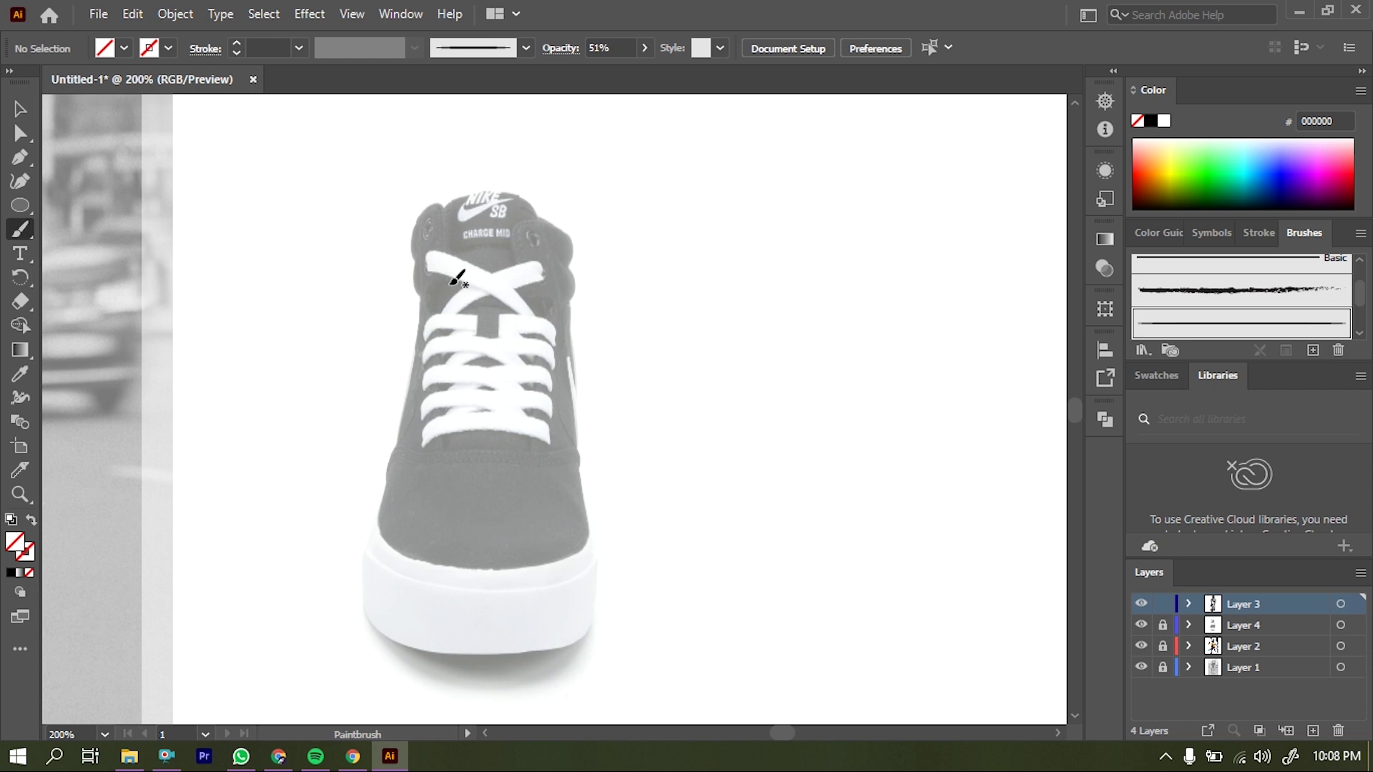
key("ctrl+plus")
left_click_drag(446, 480, 445, 489)
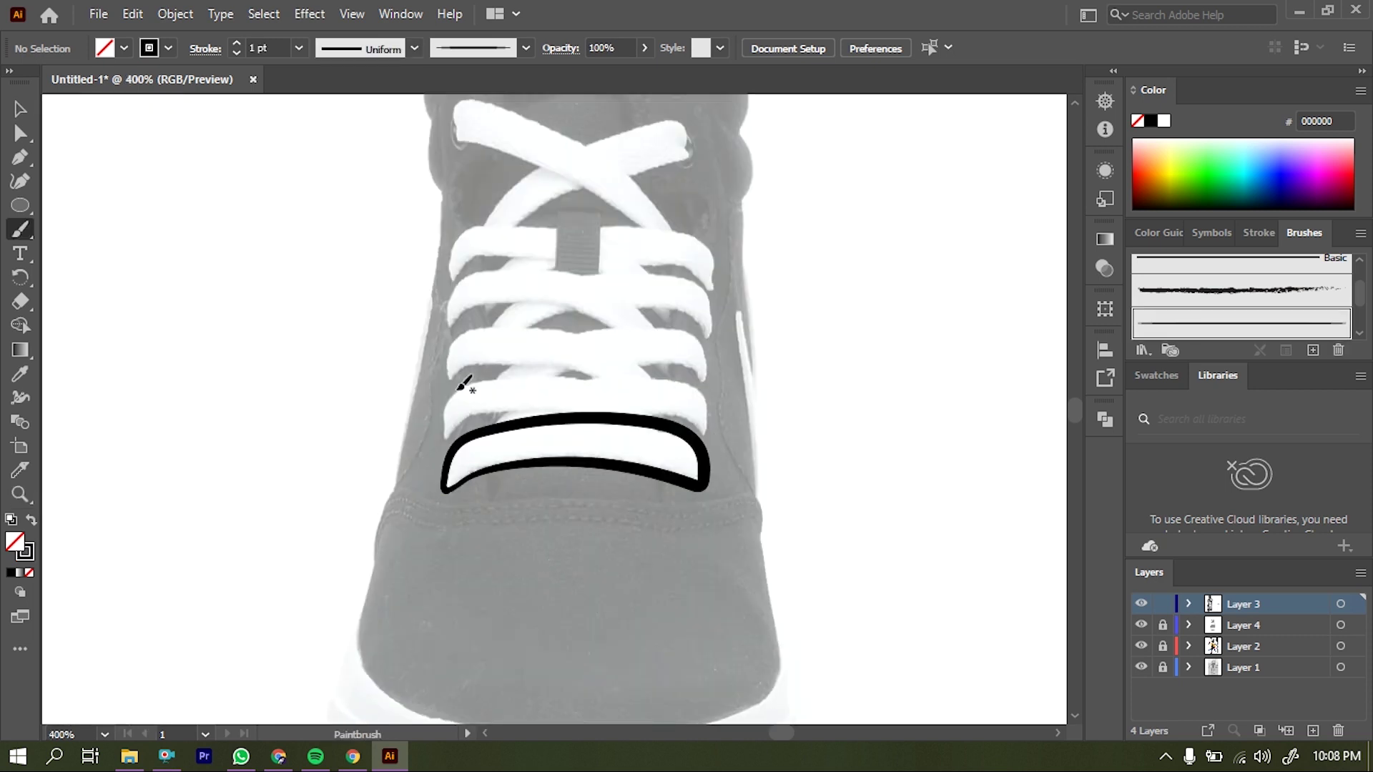
left_click(20, 109)
left_click(445, 472)
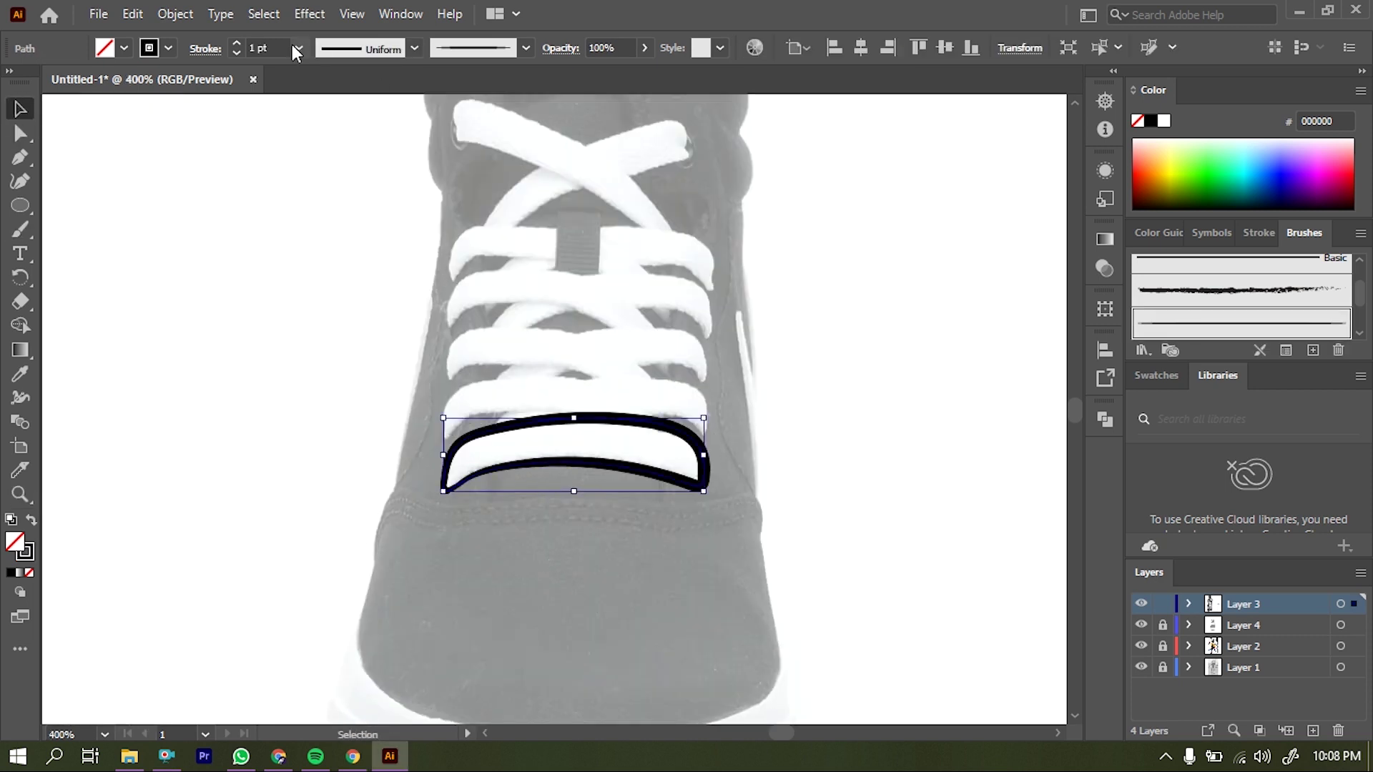
left_click(299, 47)
left_click(322, 128)
- Lock Layer 3, enlarge the shoe photo on Layer 4, then relock it
left_click(1163, 604)
left_click(1162, 625)
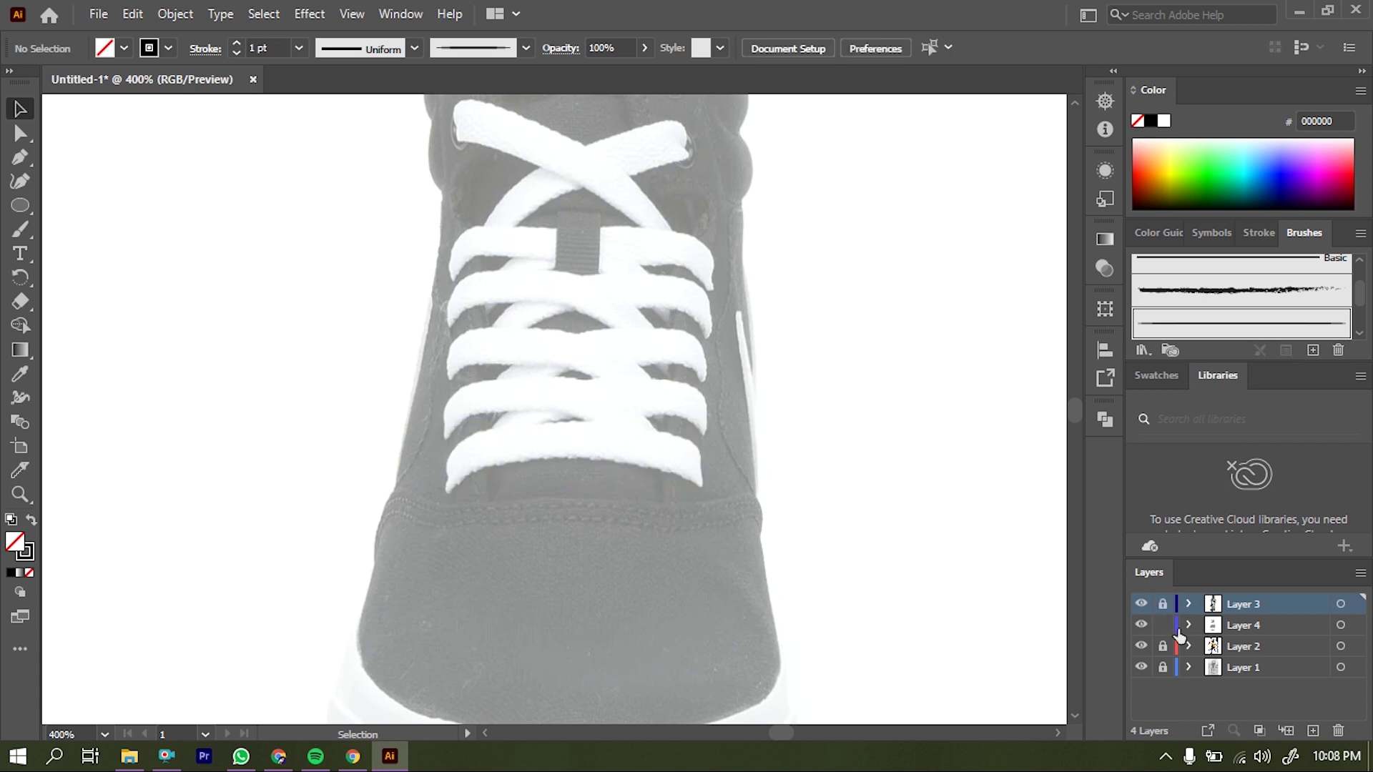
left_click(1243, 625)
key("z")
key("ctrl+0")
left_click(558, 420)
key("ctrl+minus")
key("ctrl+minus")
key("ctrl+minus")
key("v")
mouse_move(641, 408)
left_mouse_down()
mouse_move(806, 214)
mouse_move(672, 464)
left_mouse_up()
left_click(1163, 624)
- Make Layer 3 active and trace a shoelace edge with the Paintbrush
left_click(1171, 607)
key("ctrl+plus")
key("ctrl+plus")
key("ctrl+plus")
key("b")
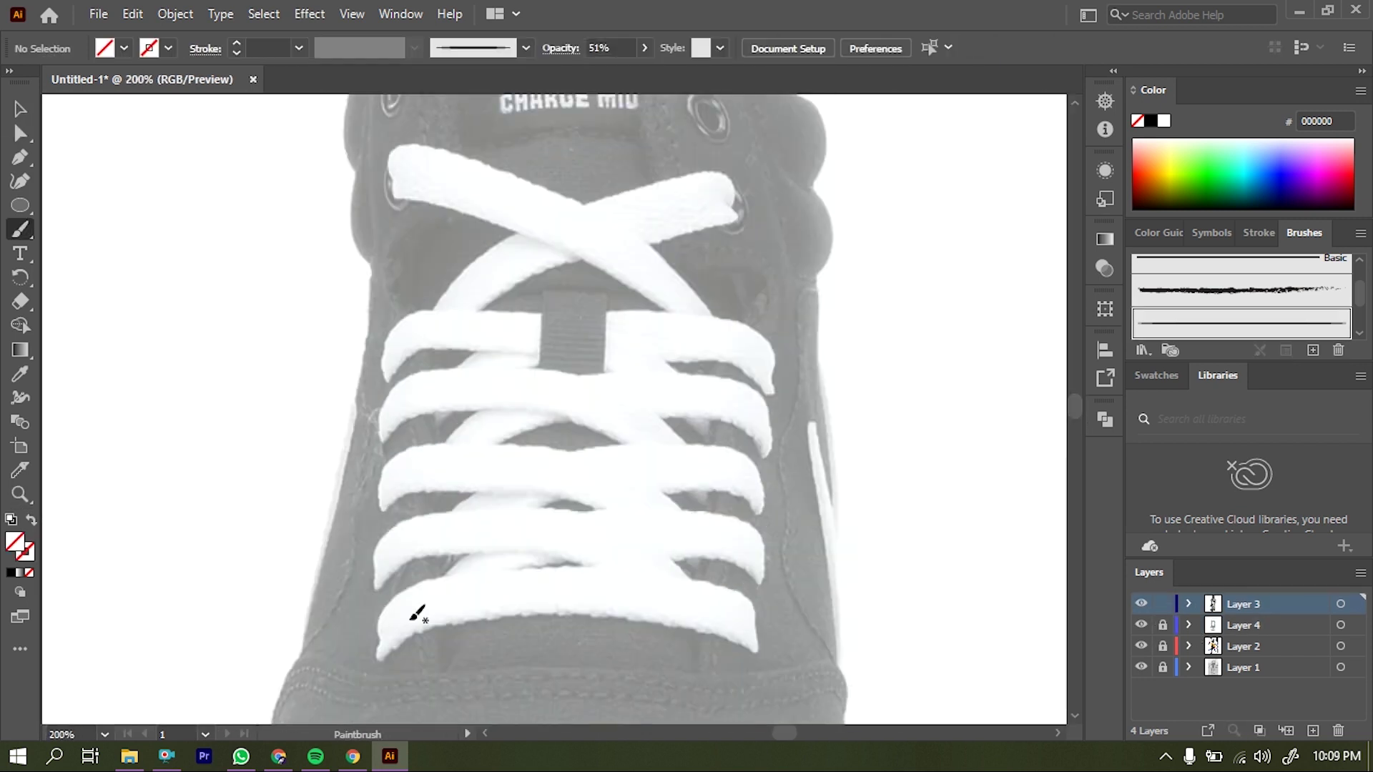
left_click_drag(753, 646, 755, 649)
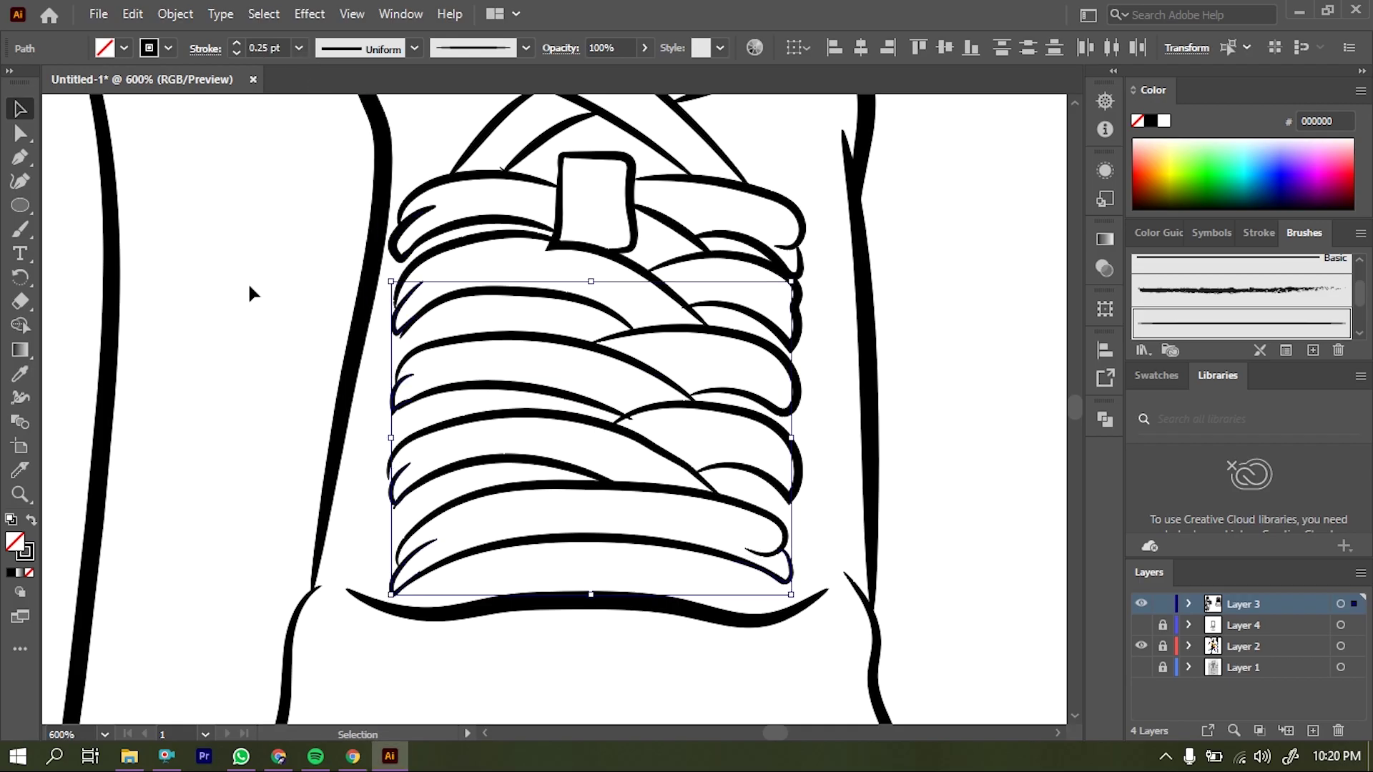
- Inspect the traced laces up close and set the brush stroke weight to 0.25 pt
left_click(250, 293)
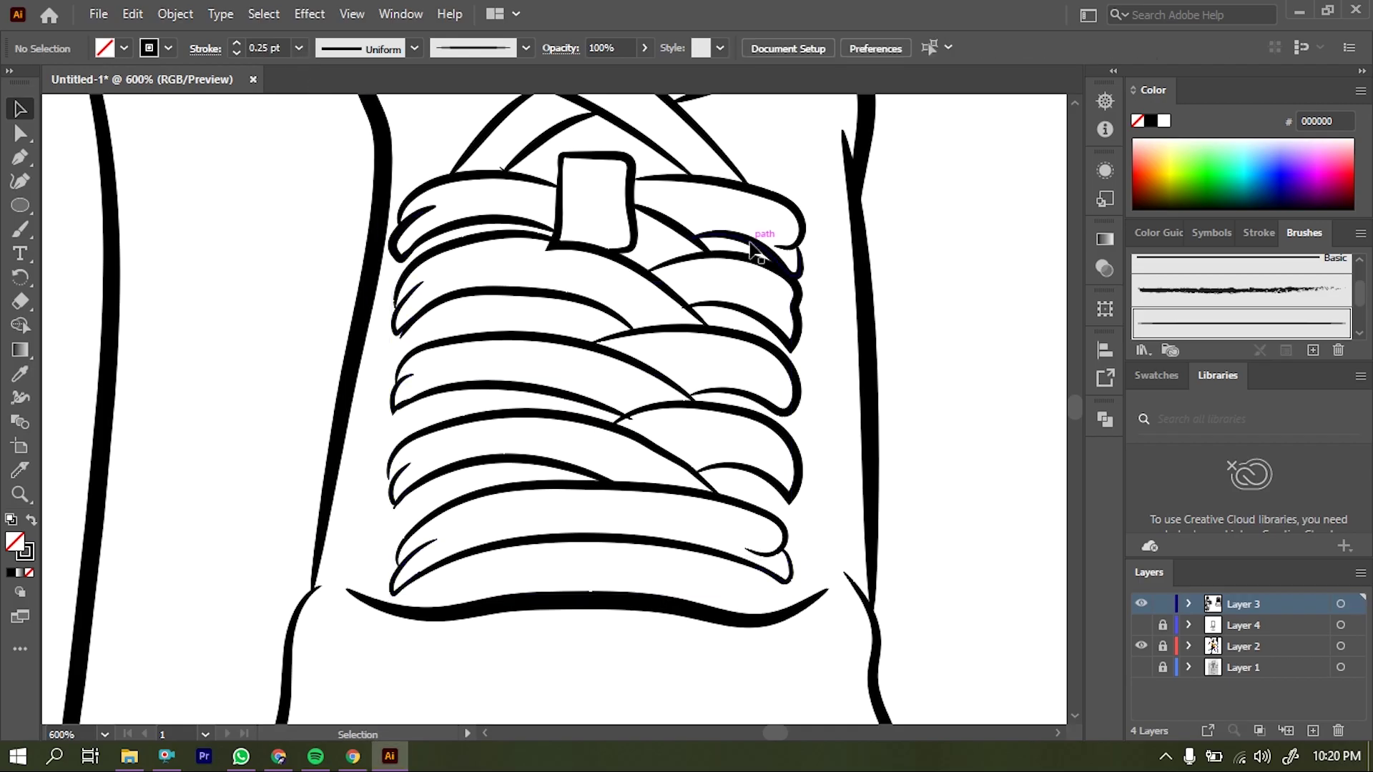
key("z")
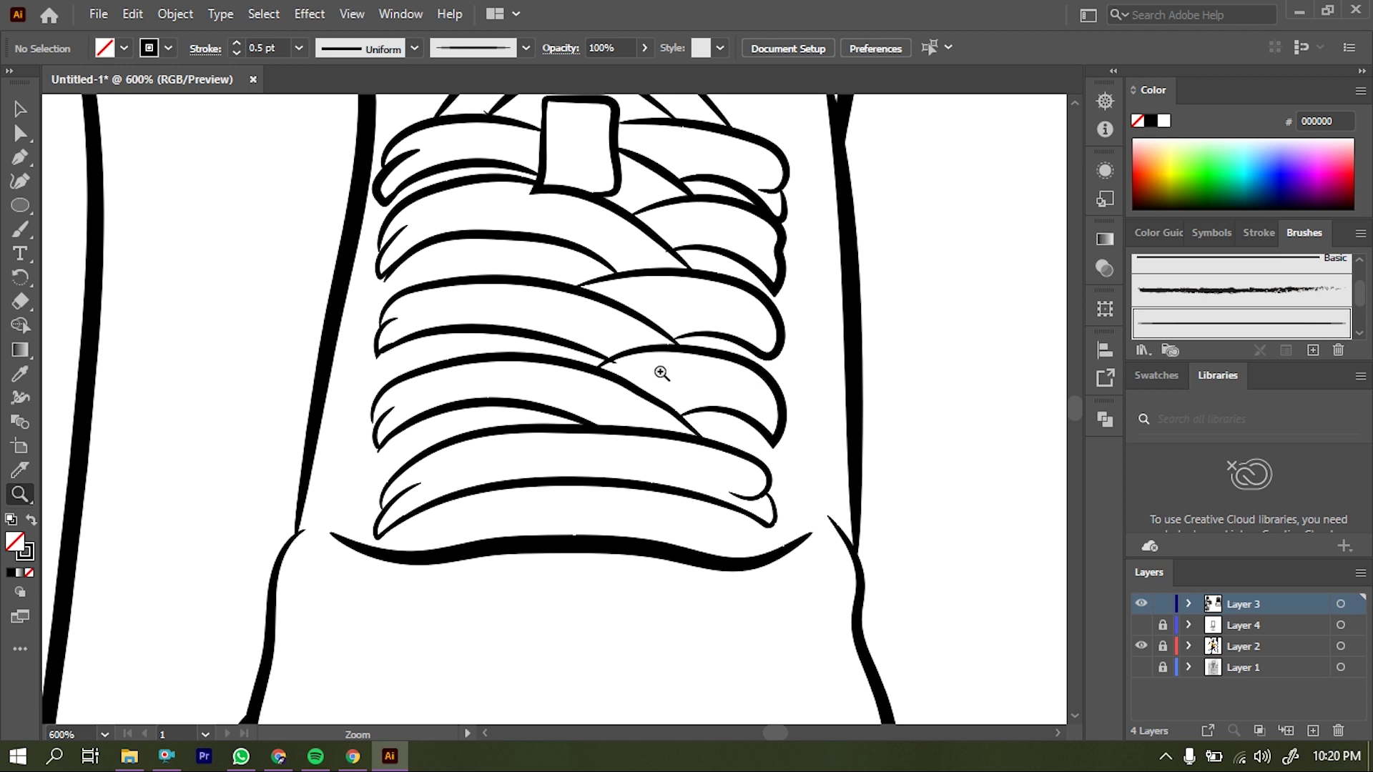
key("b")
left_click(299, 48)
left_click(329, 113)
key("ctrl+equal")
key("ctrl+equal")
left_click(299, 48)
left_click(329, 69)
key("ctrl+minus")
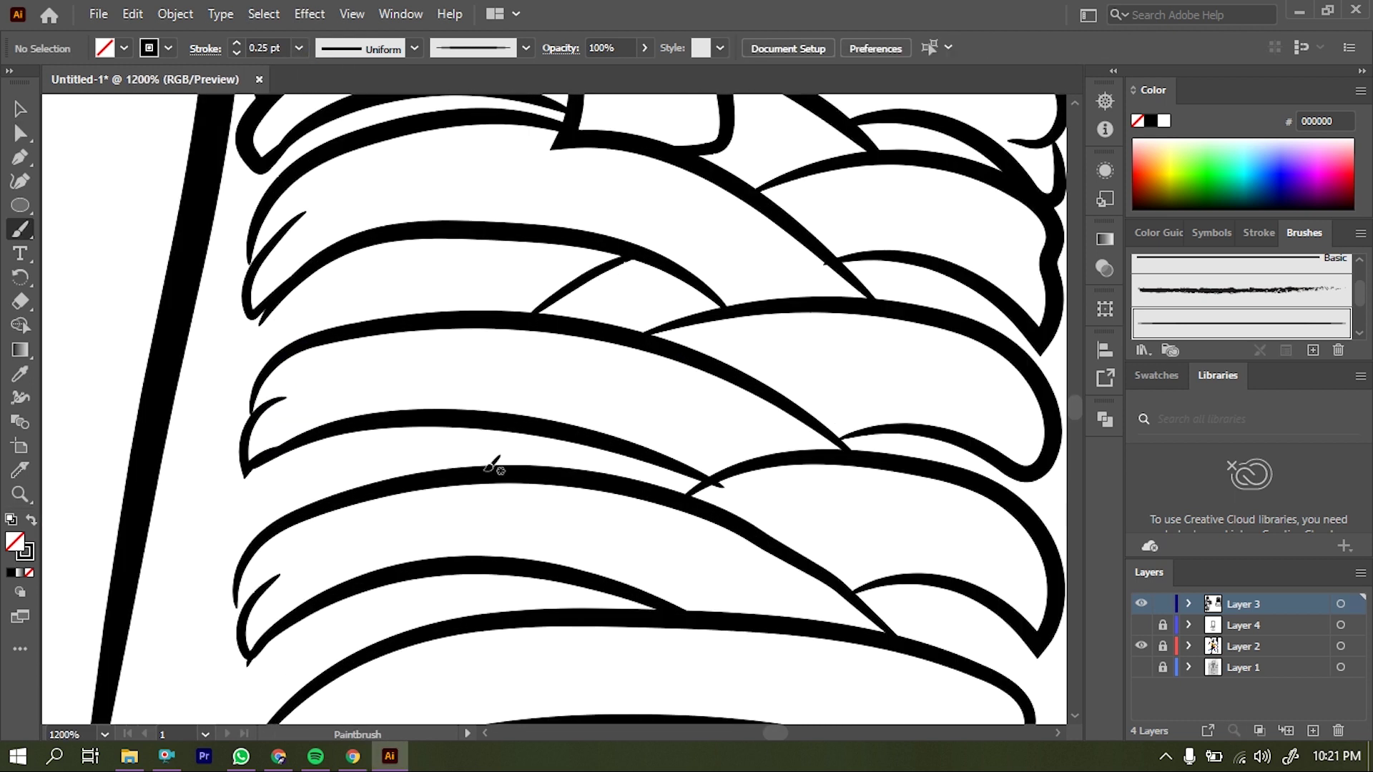
key("ctrl+minus")
key("ctrl+minus")
key("ctrl+equal")
key("ctrl+equal")
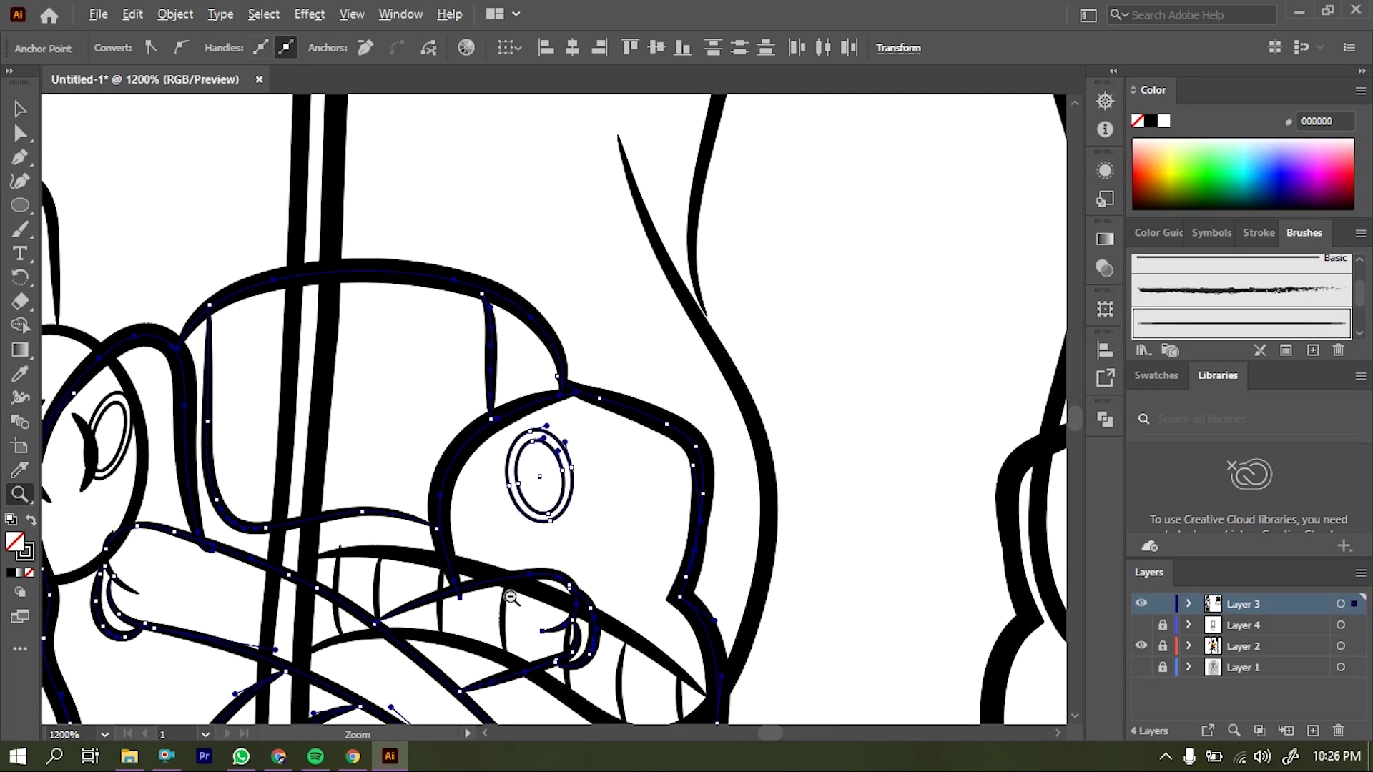
- Delete the two eyelet ovals from the right shoe
right_click(550, 467)
key("Escape")
key("ctrl+shift+a")
key("ctrl+equal")
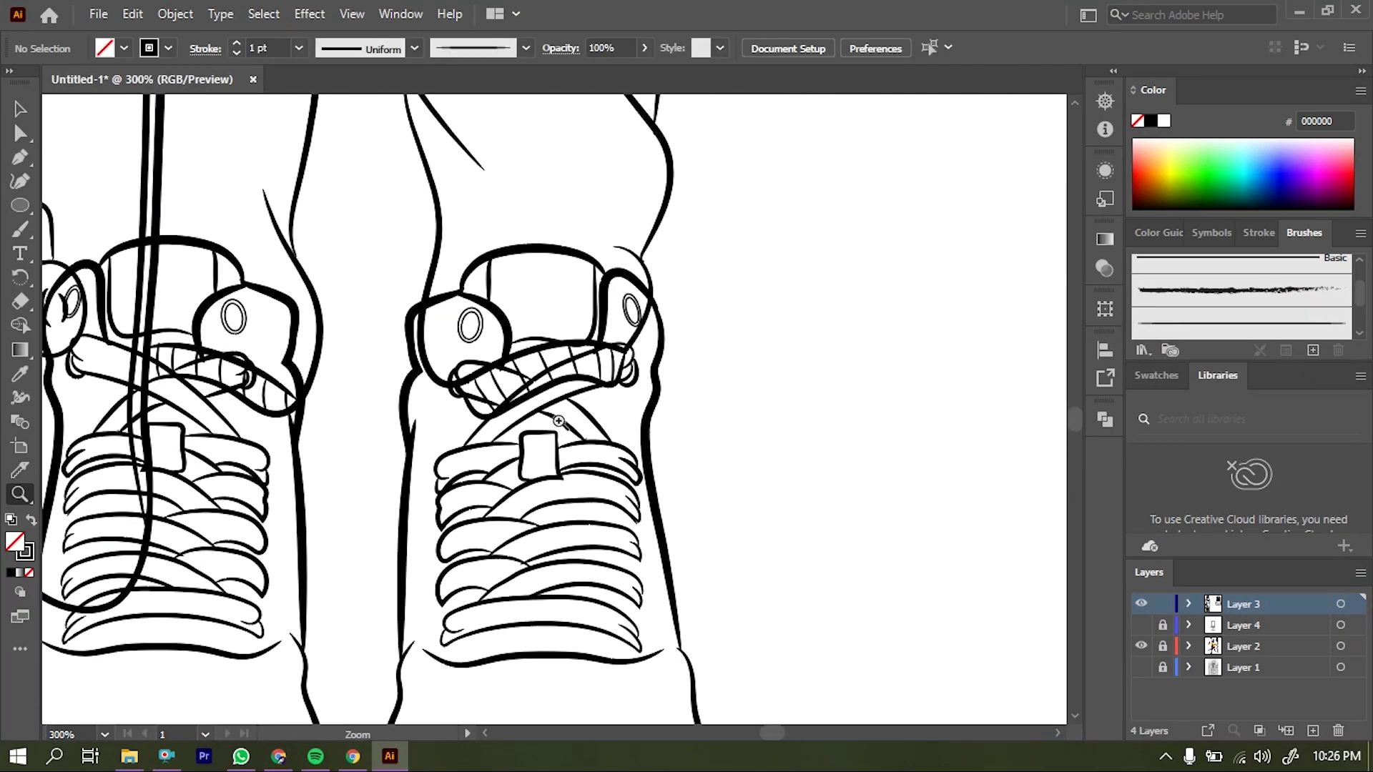
key("a")
left_click(379, 468)
left_click(821, 472)
left_click(406, 215)
left_click(674, 254)
left_click(390, 315, "shift")
key("Delete")
- Send the left and lower diagonal loop outlines to the back
left_click(411, 272)
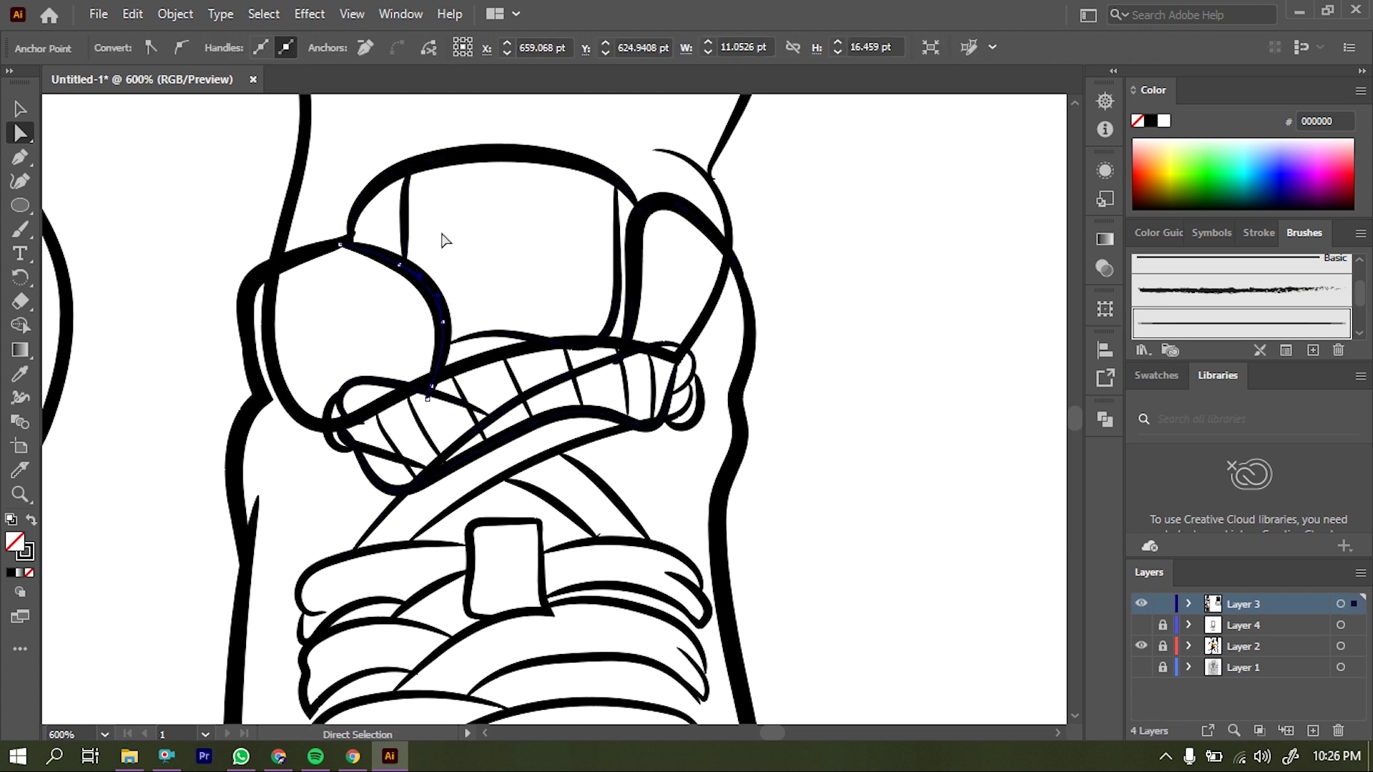
left_click(685, 401, "shift")
right_click(373, 392)
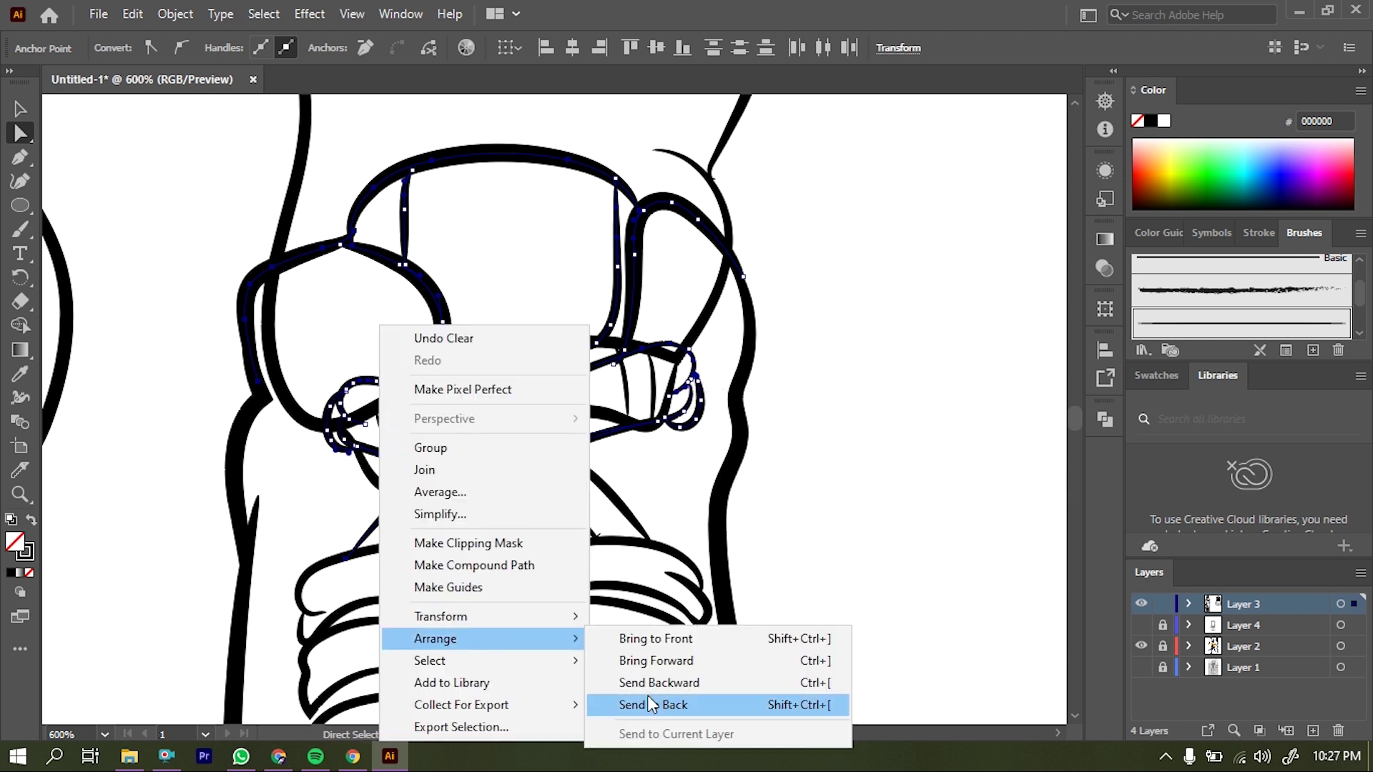
left_click(646, 695)
key("ctrl+shift+a")
key("ctrl+minus")
key("ctrl+minus")
key("ctrl+minus")
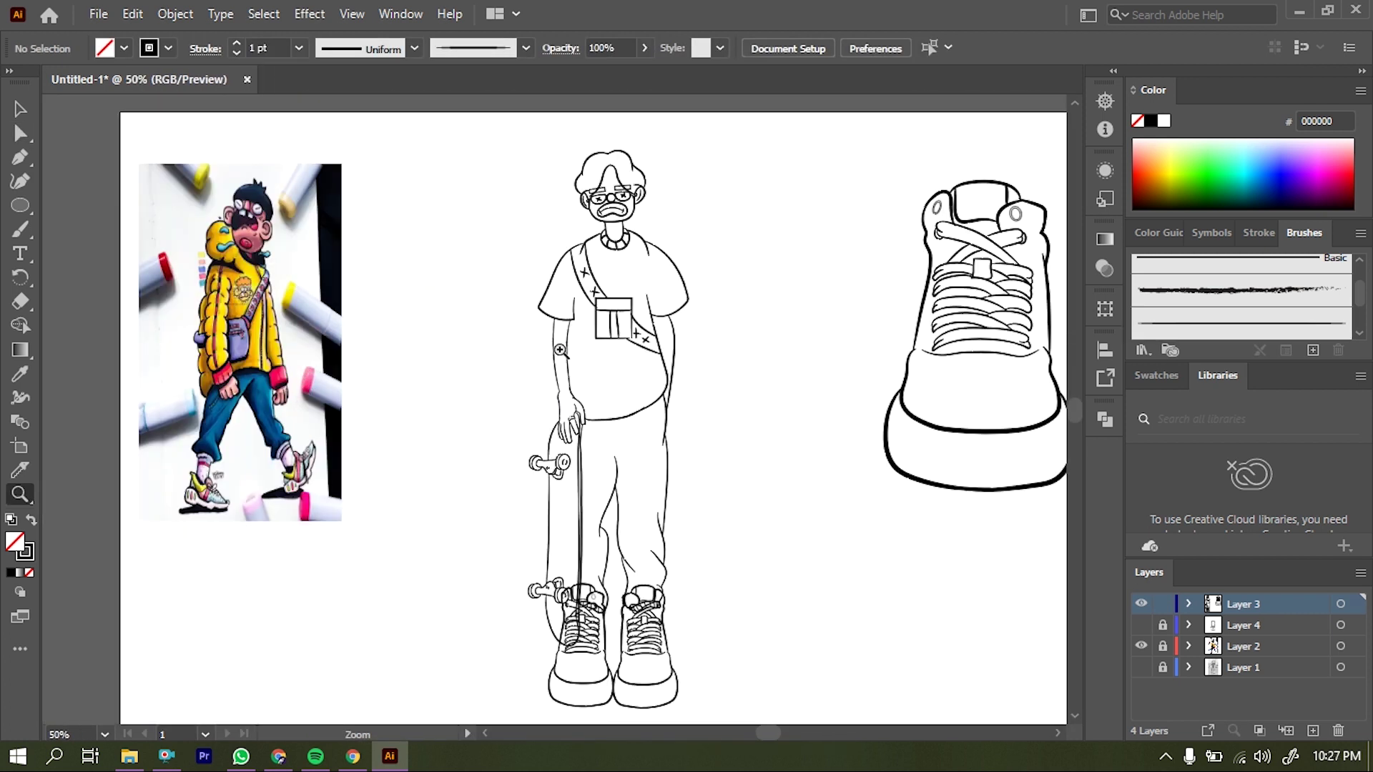
- Paint a 0.25 pt line down the figure's inner arm
left_click(560, 350)
left_click(486, 383)
left_click(486, 383)
left_click(487, 383)
key("b")
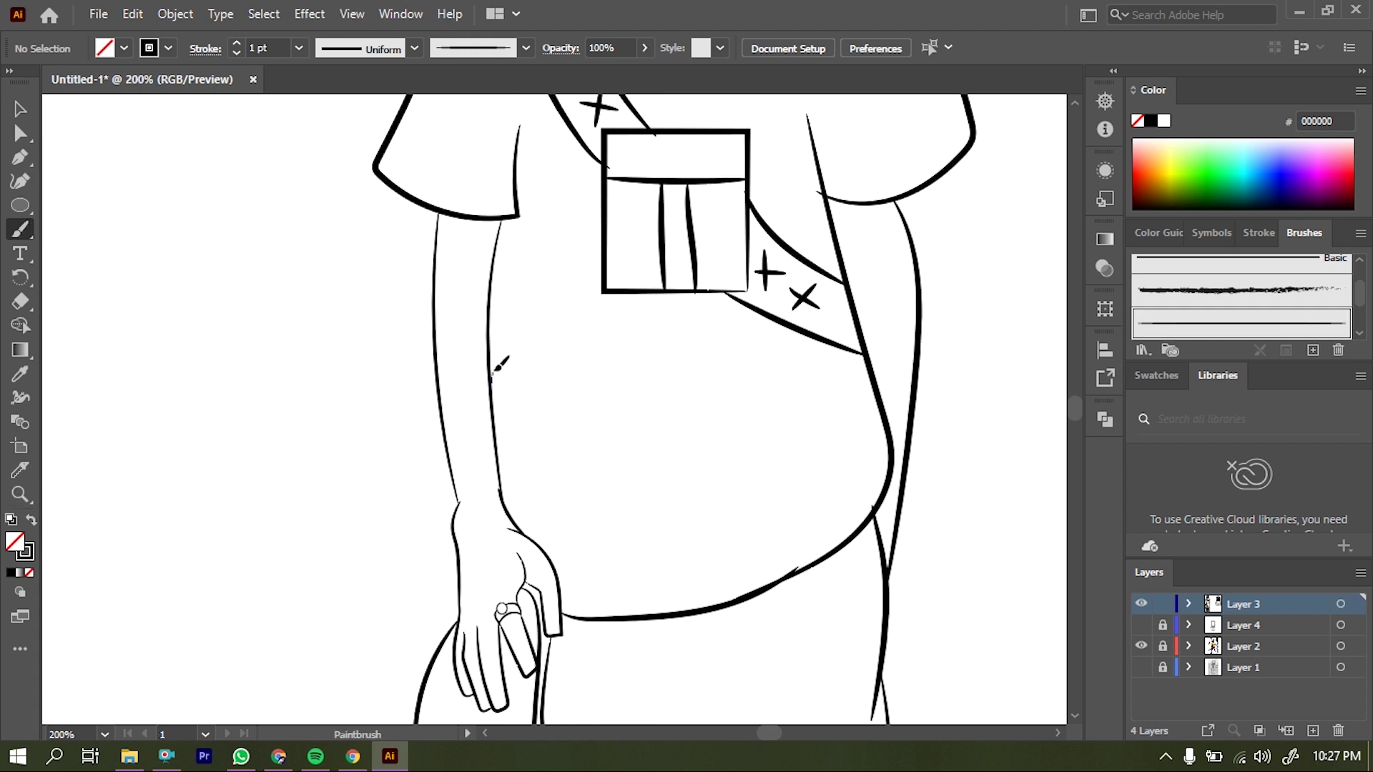
left_click_drag(495, 261, 495, 261)
left_click(299, 47)
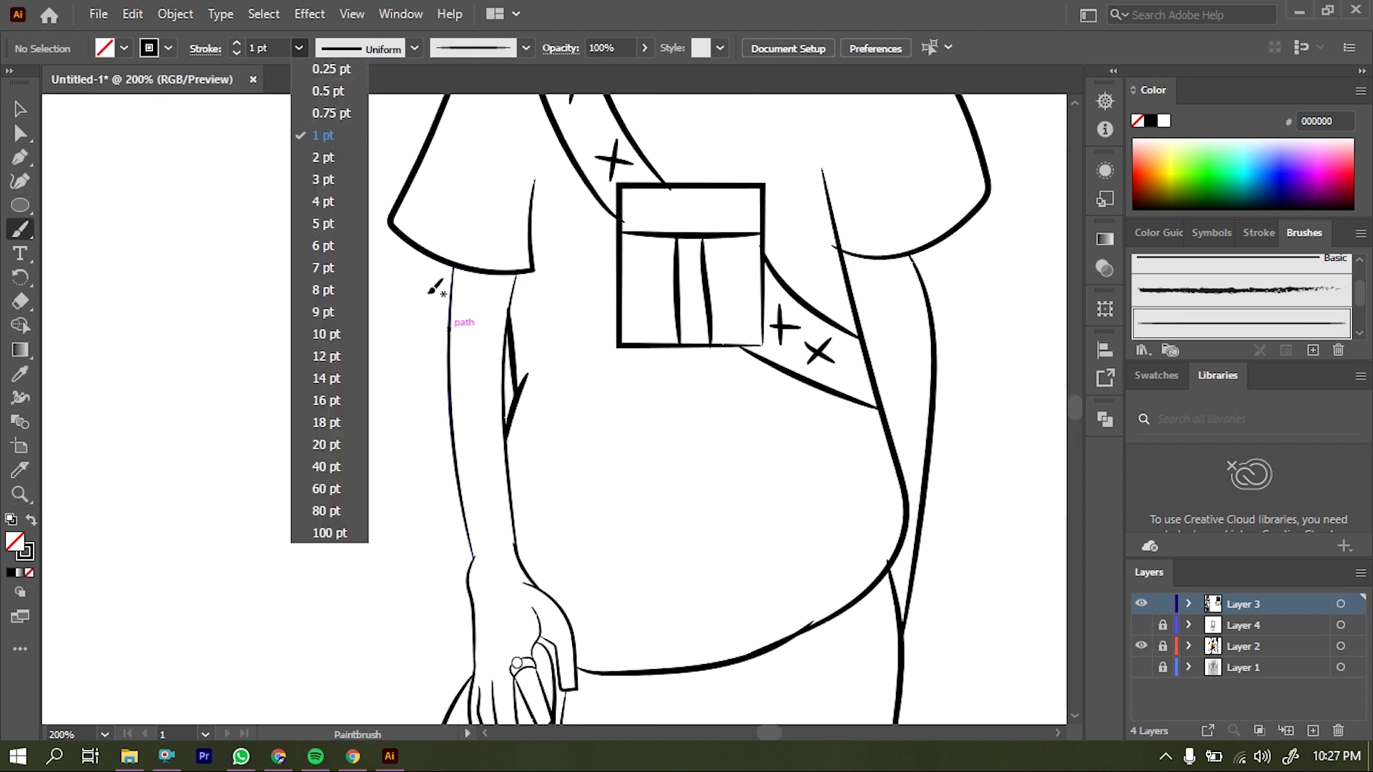
left_click(321, 110)
key("z")
left_click(536, 438)
key("a")
key("v")
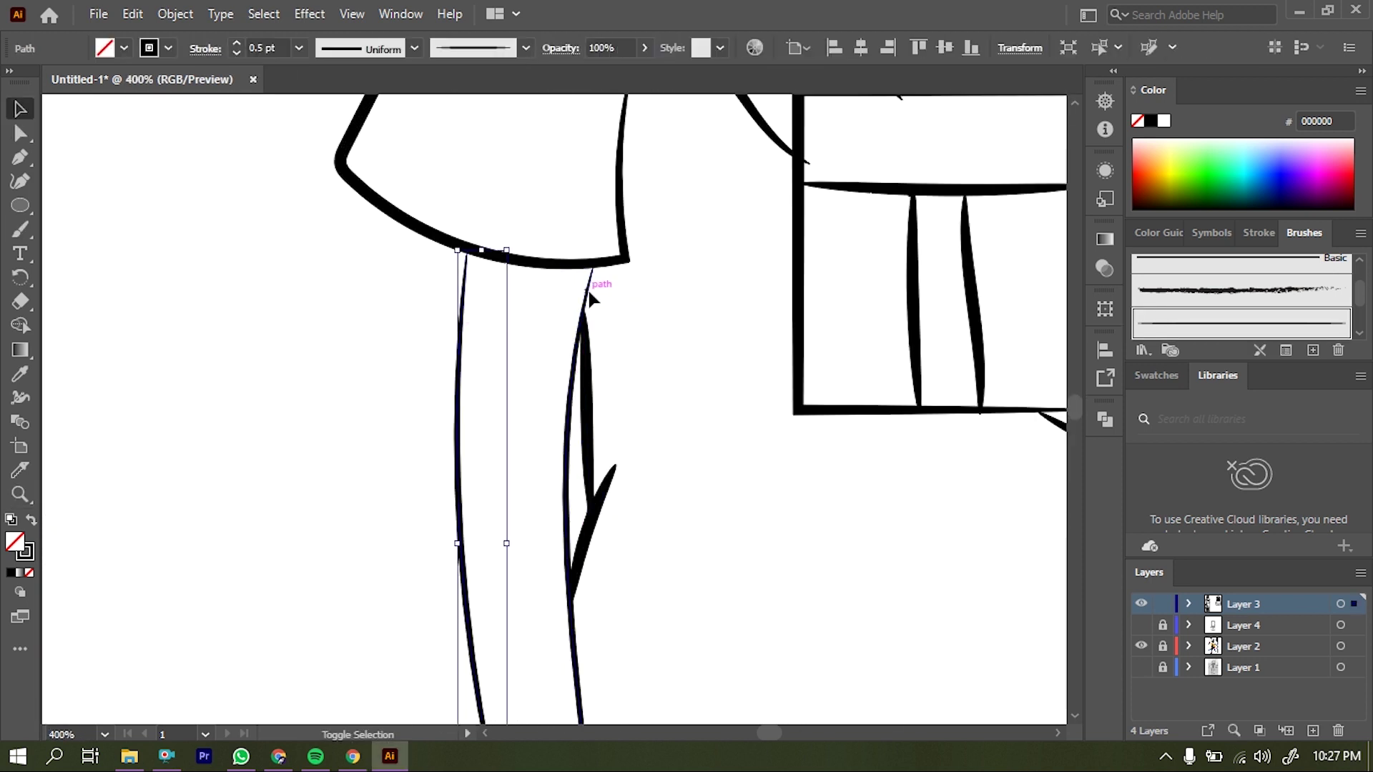
key("ctrl+minus")
key("ctrl+minus")
key("ctrl+minus")
- Paint short 0.5 pt stitch dashes across the arm
key("ctrl+plus")
key("ctrl+plus")
key("b")
left_click(299, 47)
left_click(321, 115)
left_click_drag(465, 381, 493, 381)
left_click_drag(468, 497, 484, 497)
scroll(510, 302, "down", 5)
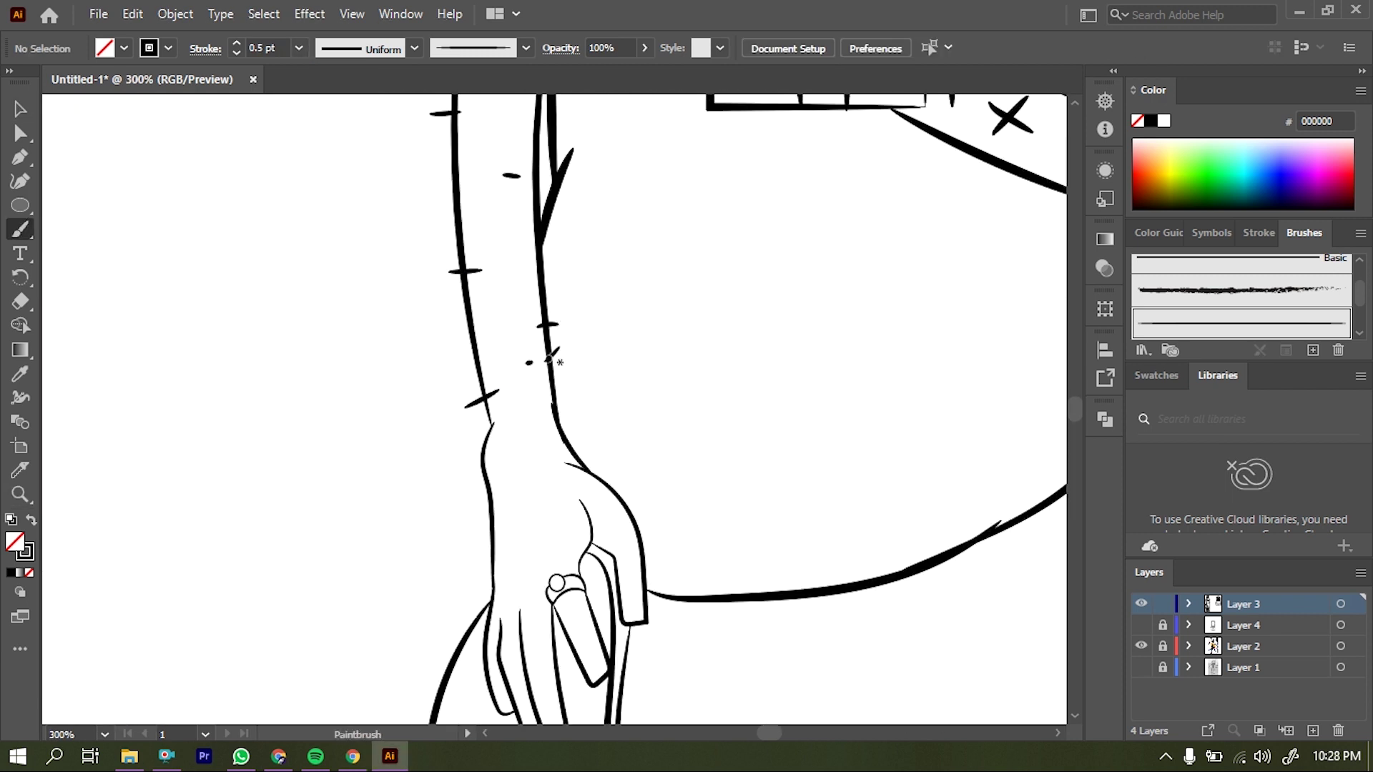
key("ctrl+minus")
key("ctrl+minus")
key("ctrl+minus")
- Repaint the letter A on the bag pocket at 0.5 pt and add a small tick
key("ctrl+plus")
key("ctrl+plus")
key("ctrl+plus")
key("ctrl+plus")
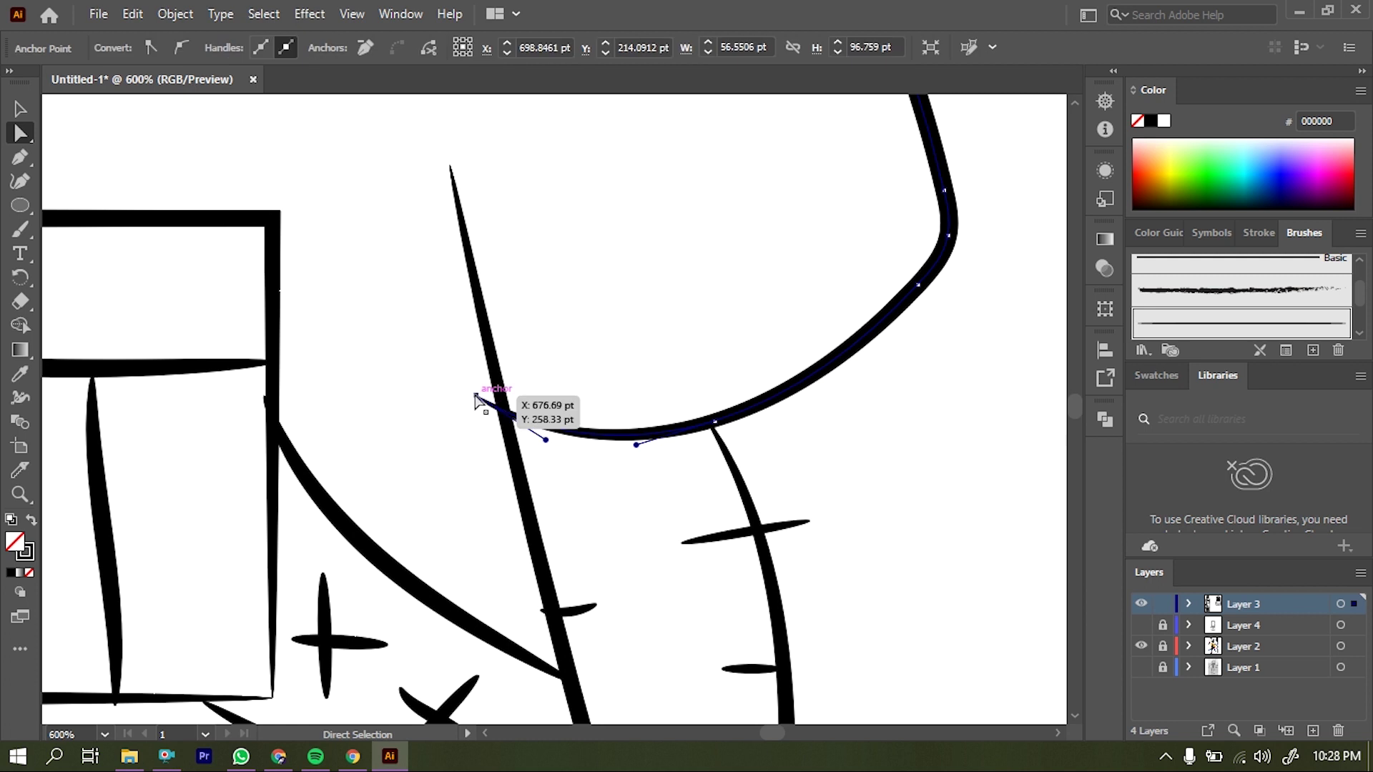
key("ctrl+minus")
key("ctrl+minus")
key("ctrl+minus")
key("ctrl+minus")
key("ctrl+plus")
key("ctrl+plus")
key("ctrl+plus")
key("ctrl+z")
left_click(299, 48)
left_click(322, 107)
left_click_drag(479, 549, 504, 549)
left_click_drag(524, 529, 537, 516)
- Stretch the ABIE letters wider across the pocket
key("v")
left_click(604, 533)
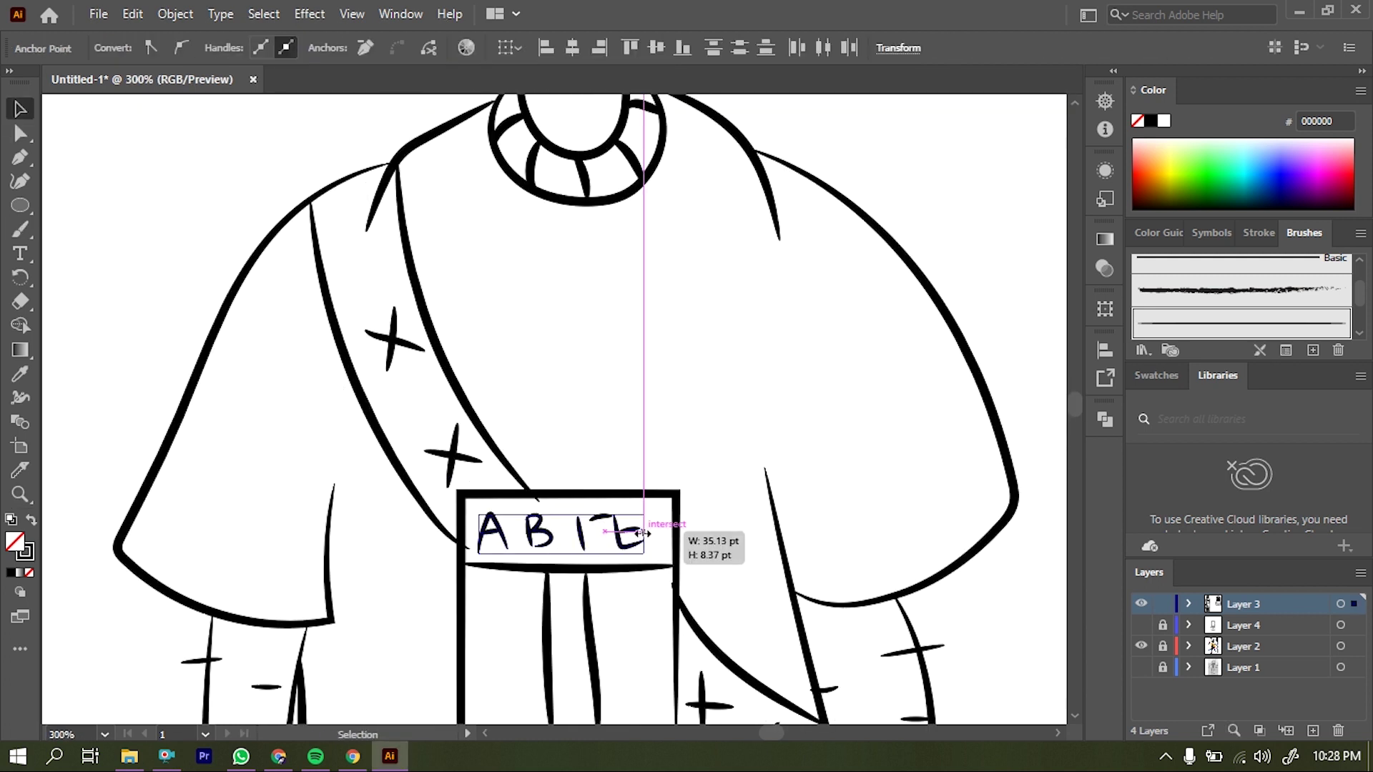
left_click_drag(620, 533, 665, 533)
key("ctrl+shift+a")
key("ctrl+0")
key("a")
left_click(1141, 625)
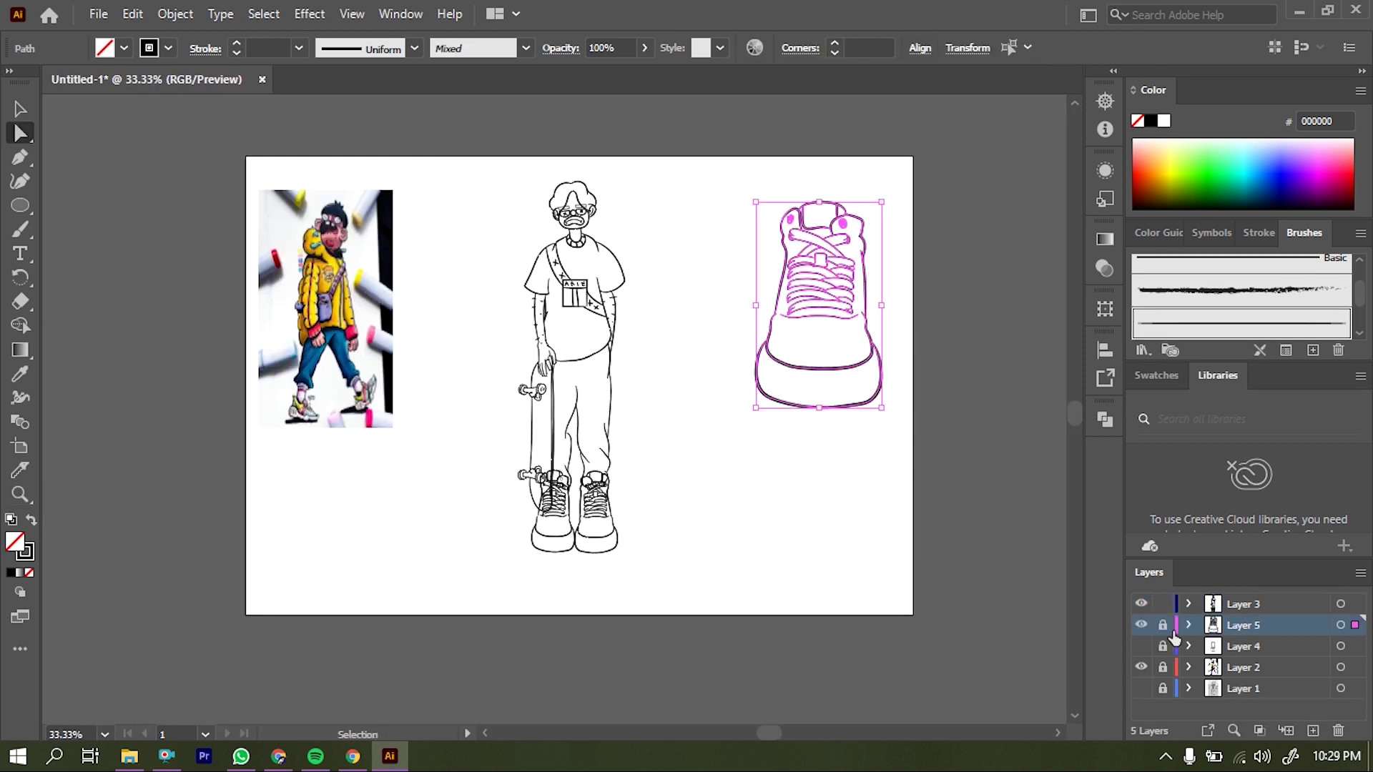
- Select all the figure's paths and expand their brush strokes into shapes
key("ctrl+a")
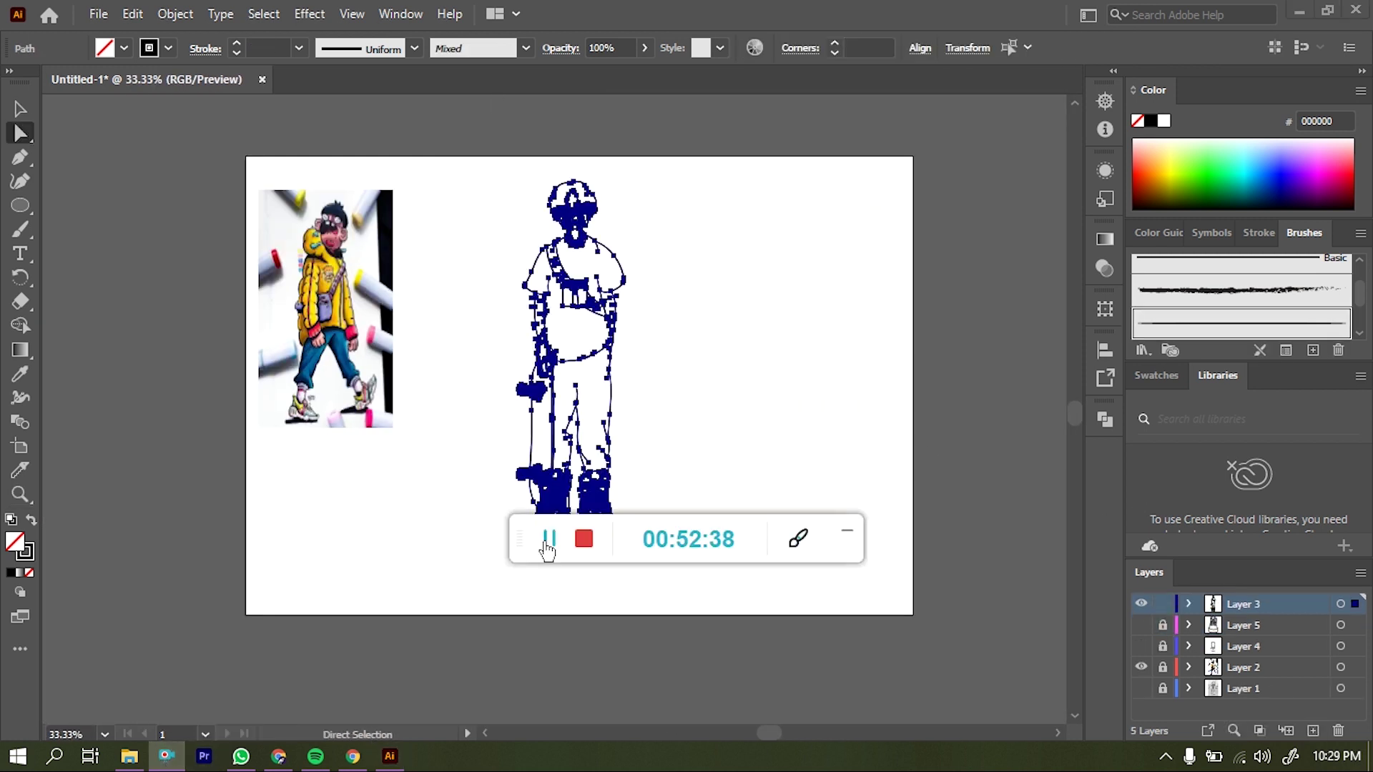
left_click(175, 14)
left_click(236, 264)
left_click(1105, 419)
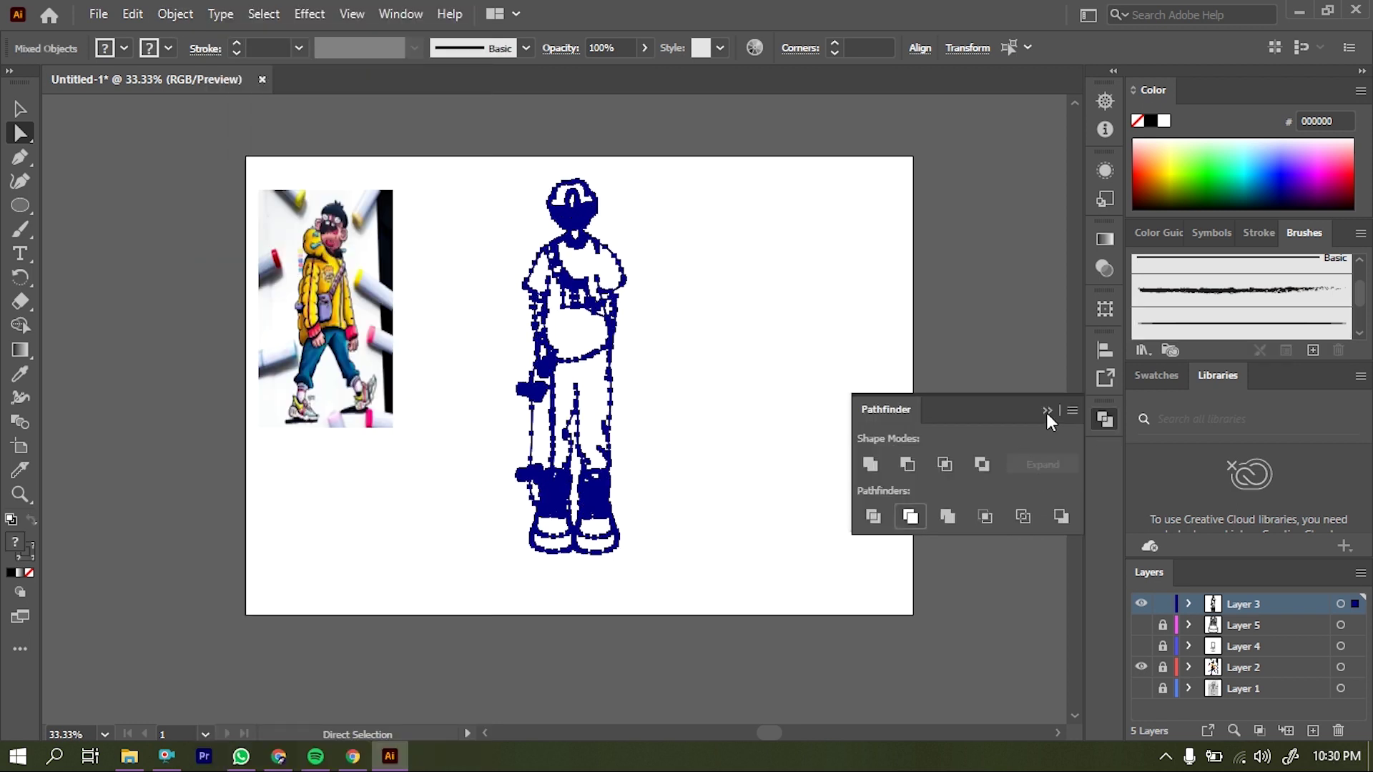
key("z")
left_click(601, 291)
left_click(475, 261)
key("Return")
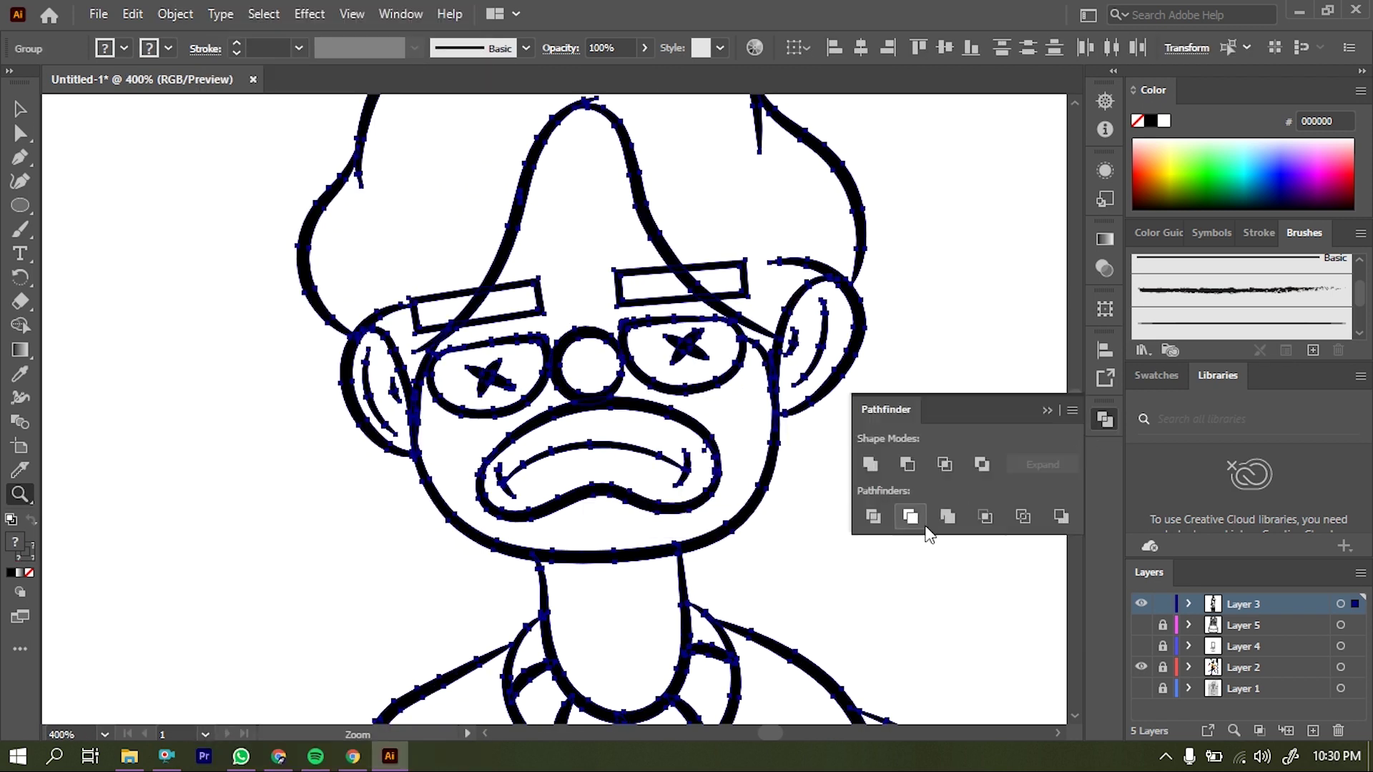
- Send the eyebrow rectangle to the back of the stacking order
key("a")
left_click(447, 309)
left_click(717, 678)
right_click(674, 278)
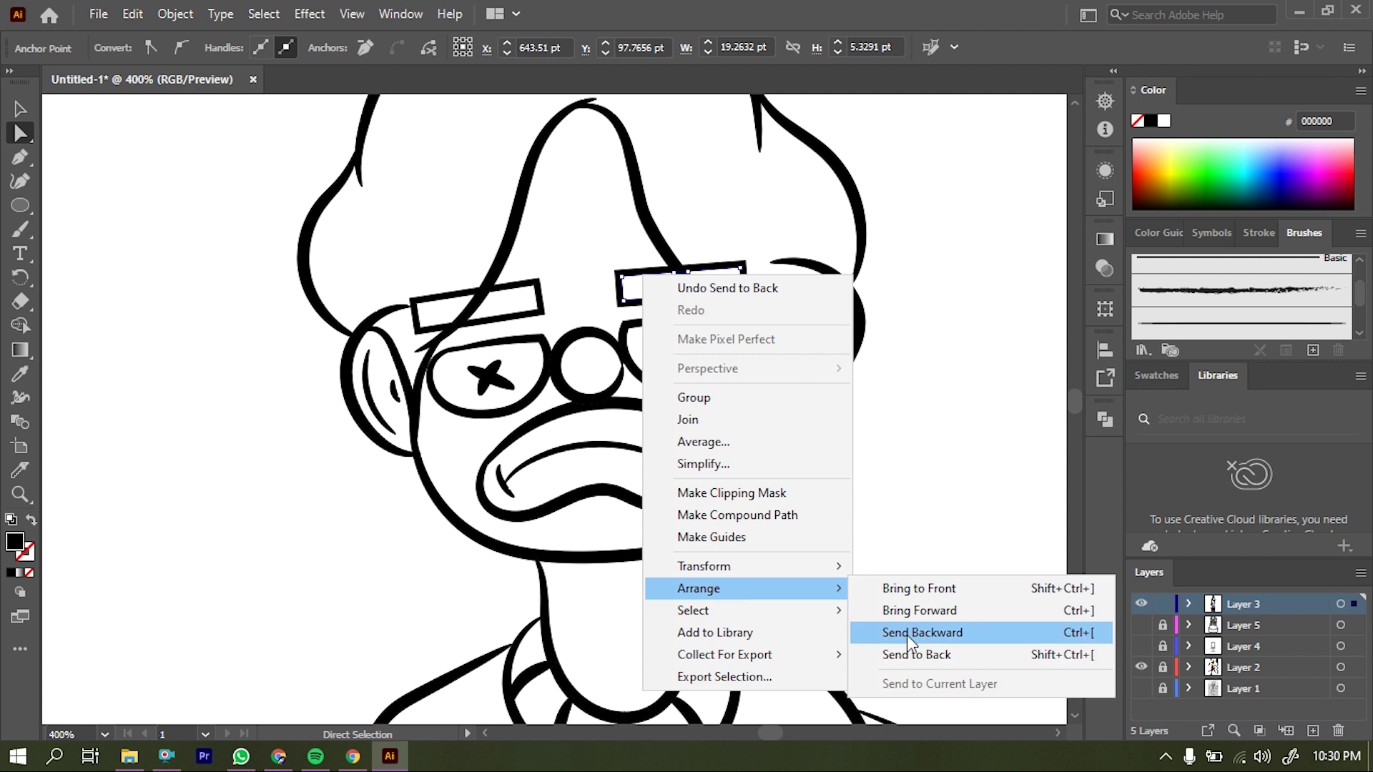
left_click(907, 635)
left_click(1104, 419)
left_click(1049, 413)
- Select all the artwork and expand it into outlined shapes
key("ctrl+a")
left_click(176, 13)
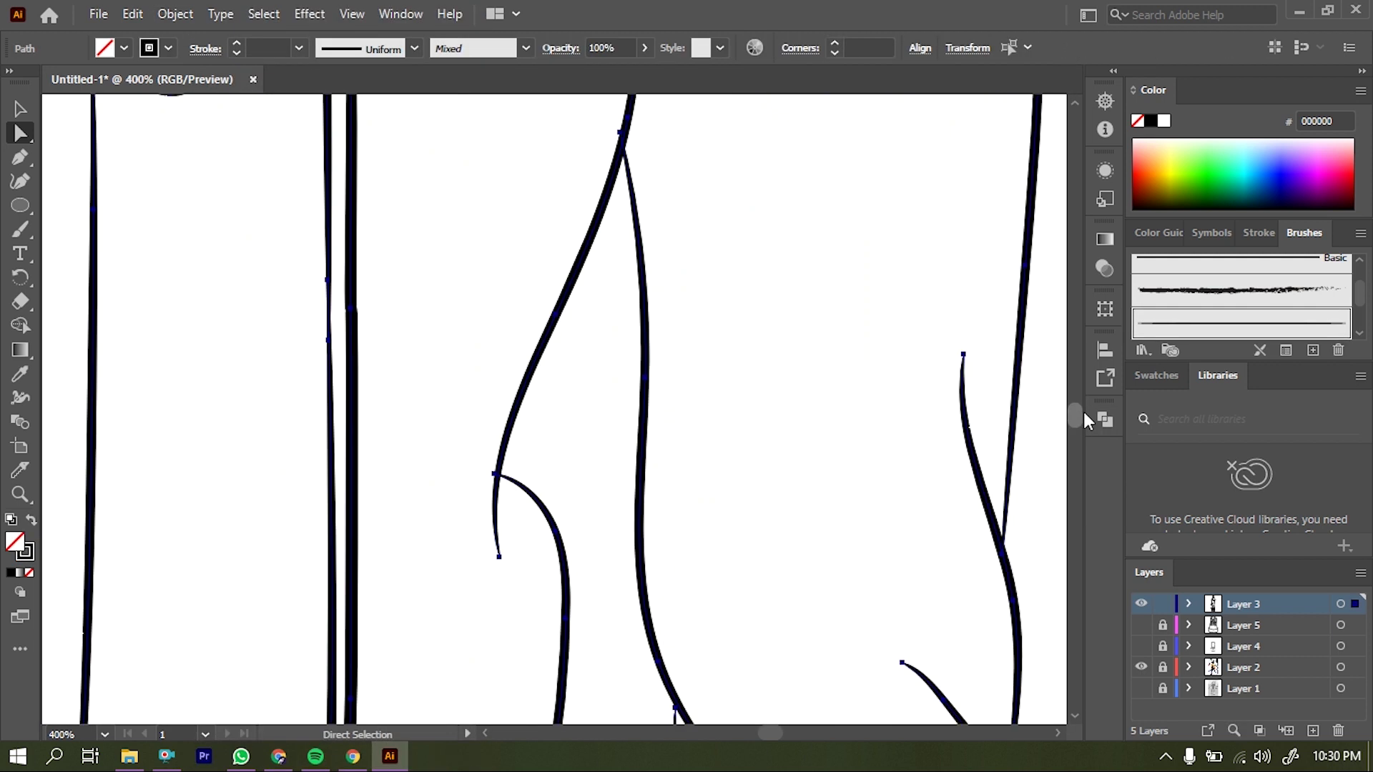
left_click(575, 263)
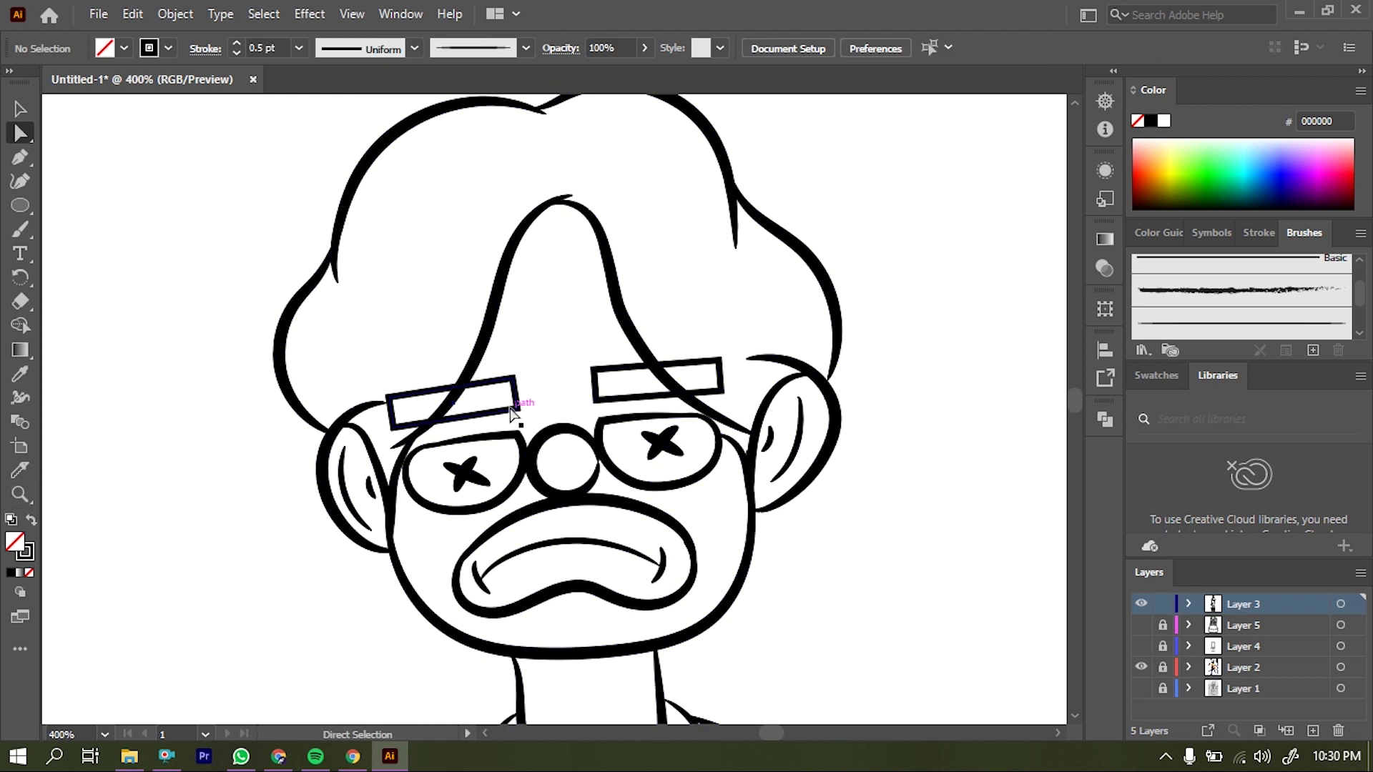
key("a")
left_click(626, 394)
key("ctrl+a")
left_click(634, 491)
left_click(175, 14)
left_click(214, 101)
- Check the left eyebrow and undo the expand via the Edit menu
left_click(429, 389)
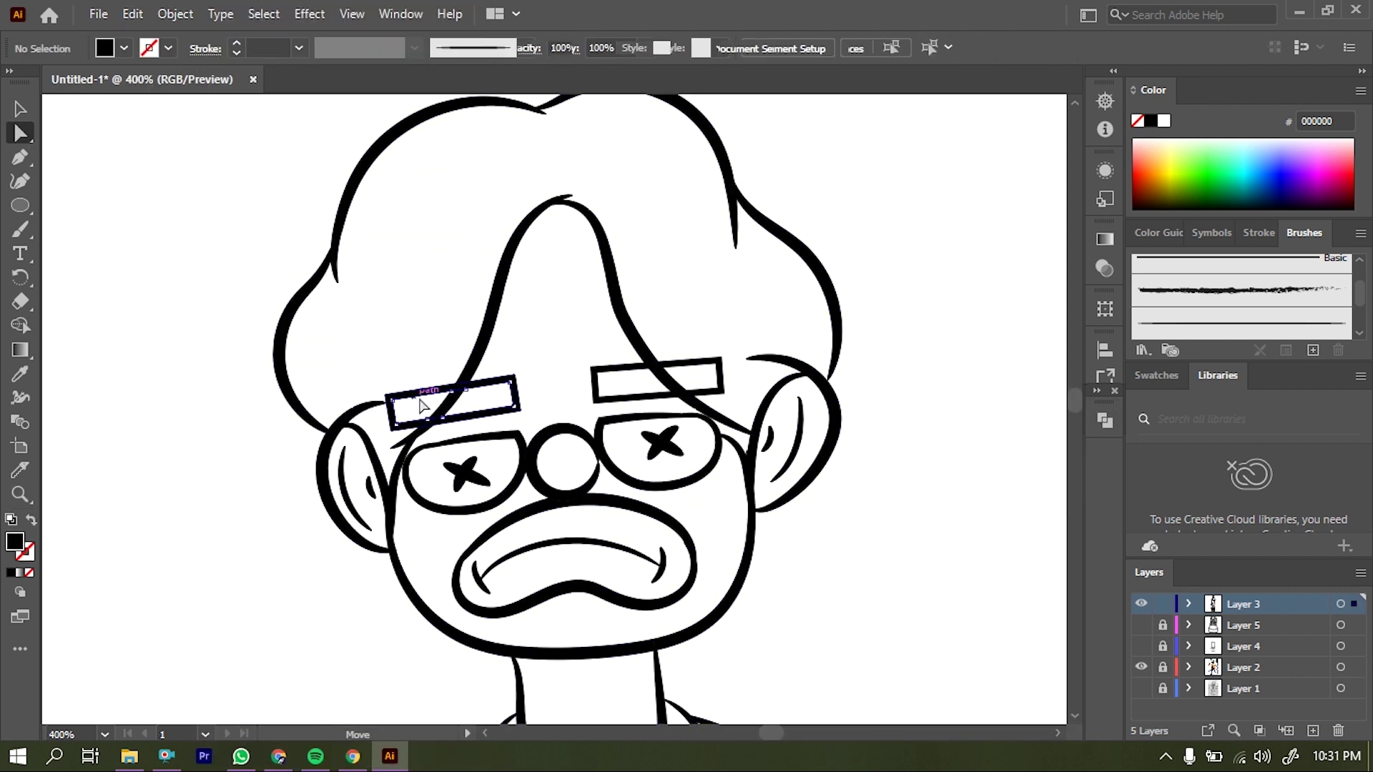
key("ctrl+plus")
key("ctrl+plus")
key("ctrl+plus")
key("ctrl+minus")
key("ctrl+a")
left_click(132, 14)
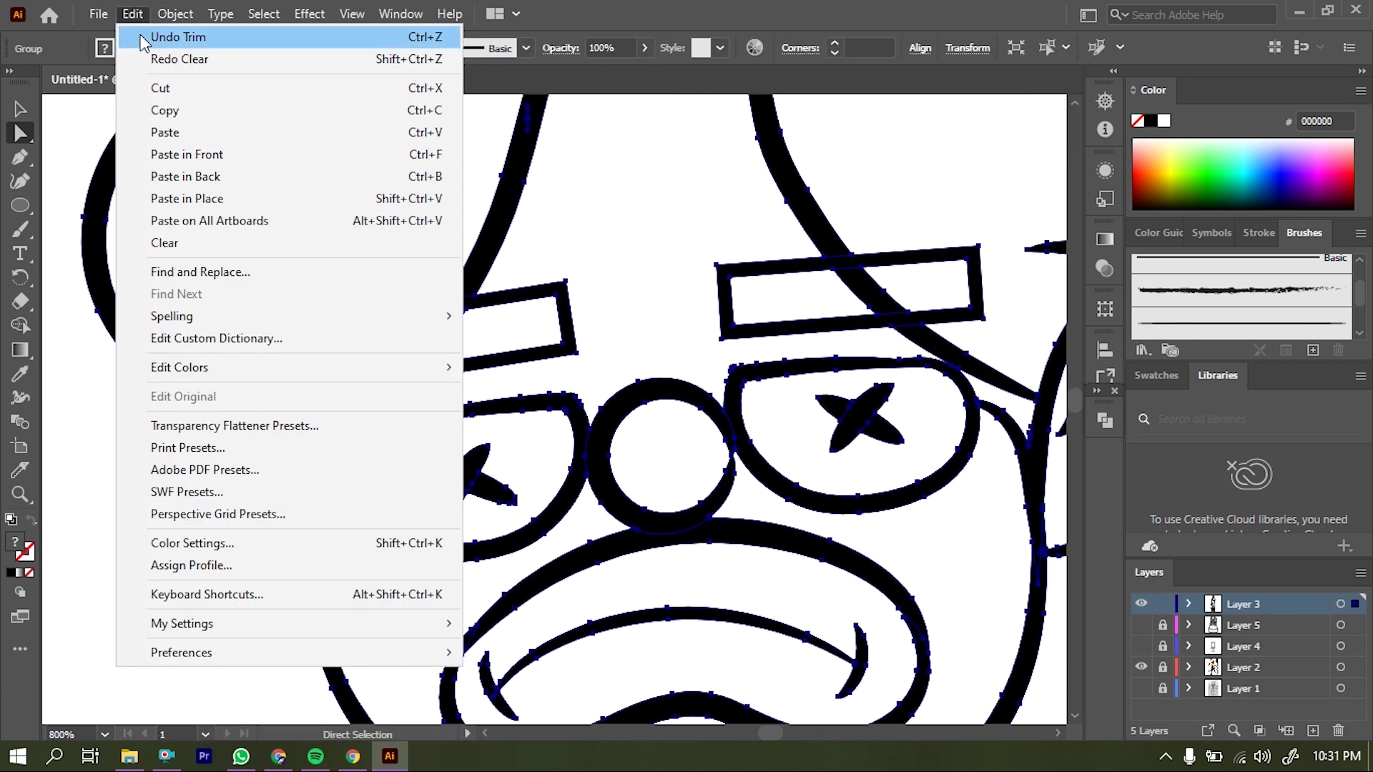
left_click(153, 36)
- Send the left eyebrow to the back
left_click(498, 315)
right_click(498, 324)
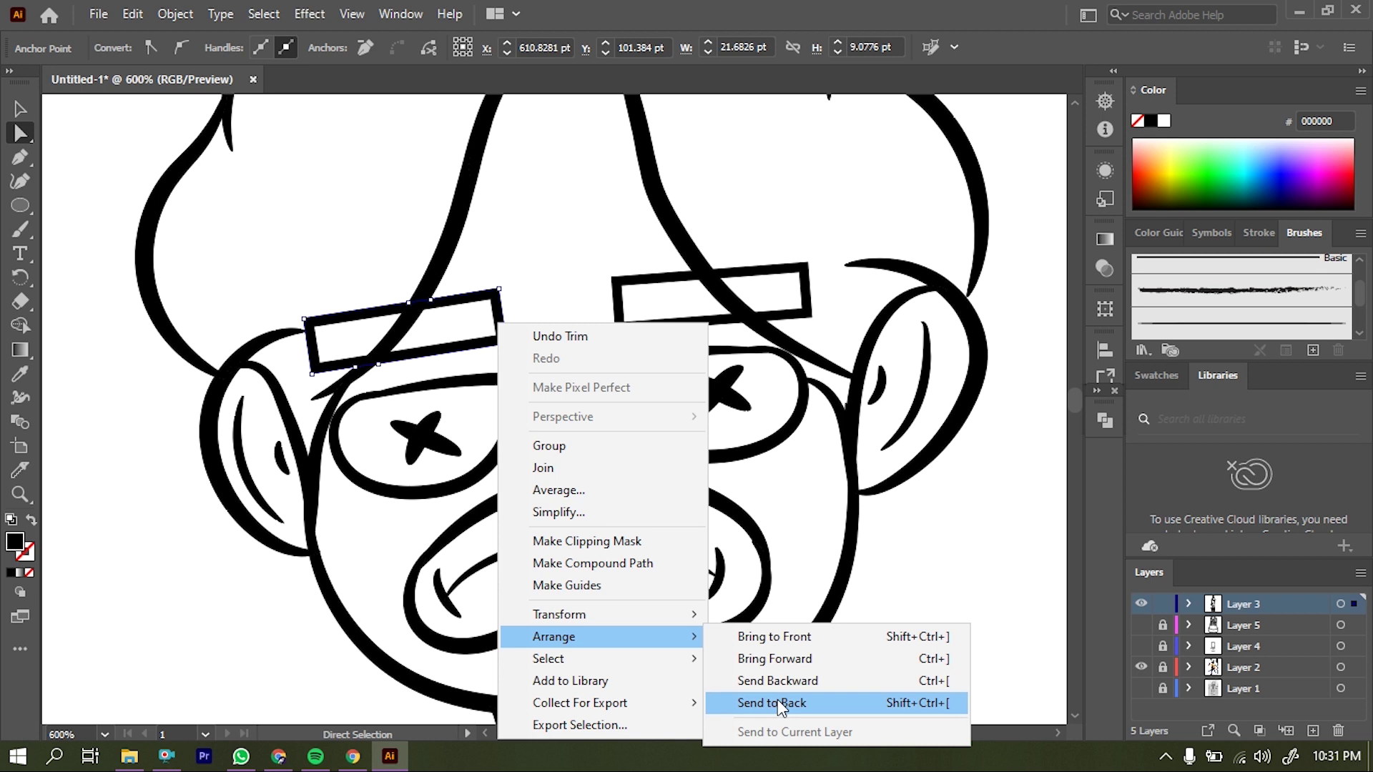
left_click(782, 699)
right_click(692, 320)
key("Escape")
key("ctrl+a")
left_click(132, 13)
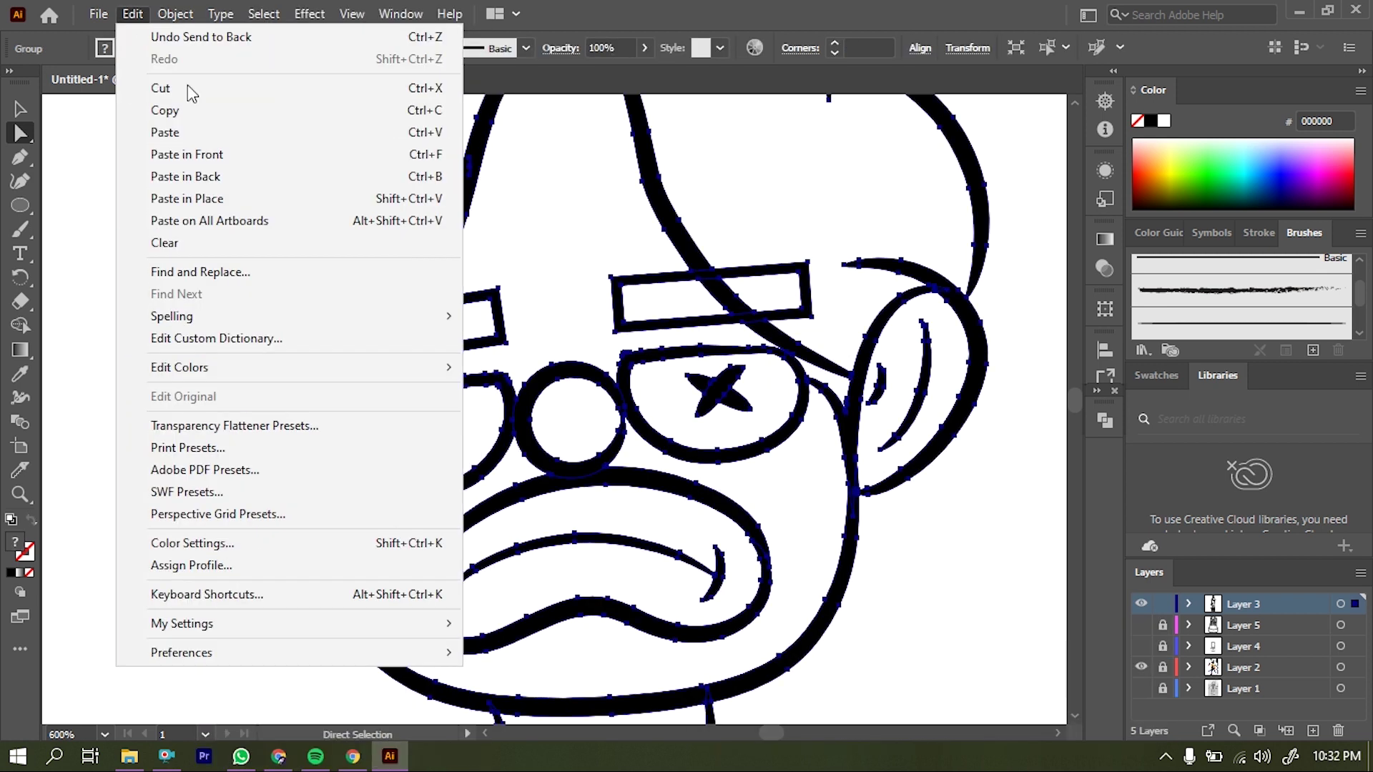
key("Escape")
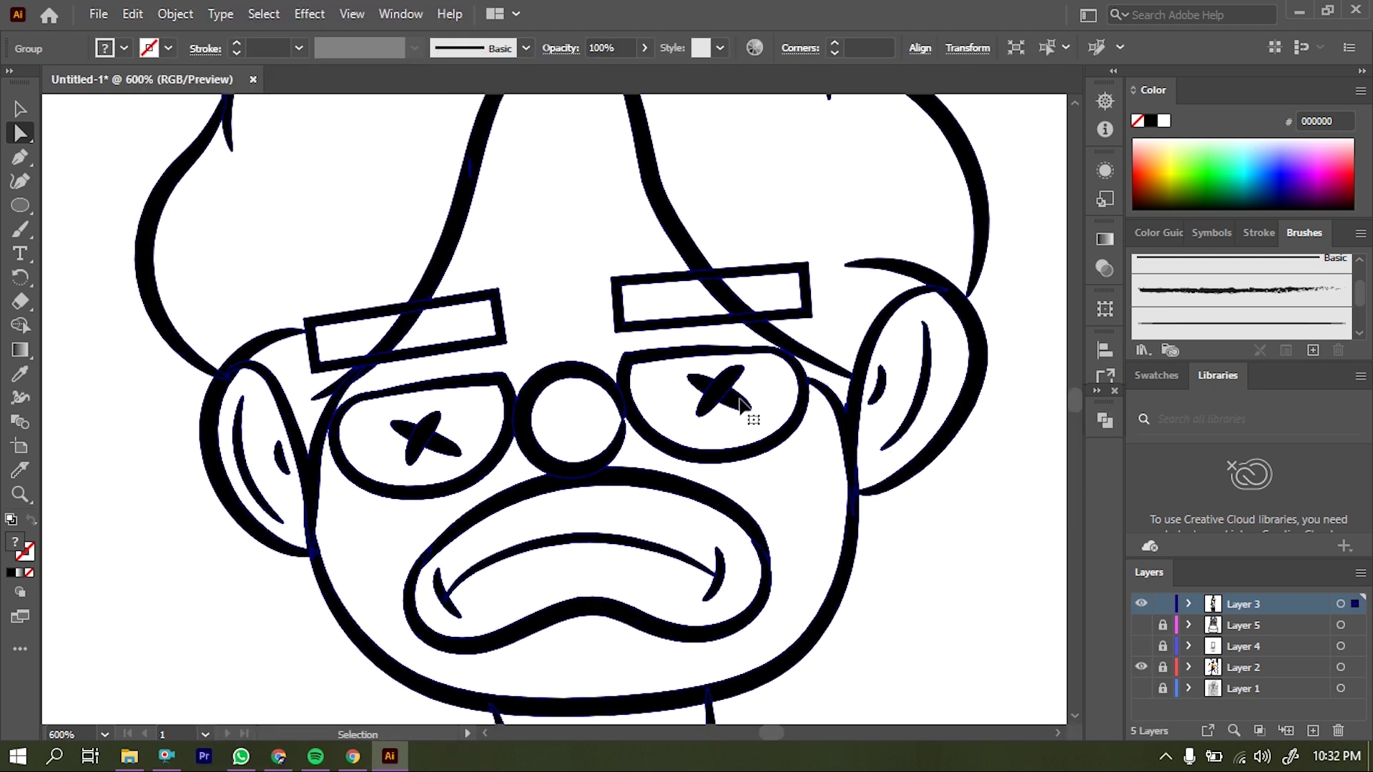
- Expand the face's brushed lines into filled shapes and apply Pathfinder Trim
key("ctrl")
left_click(886, 524)
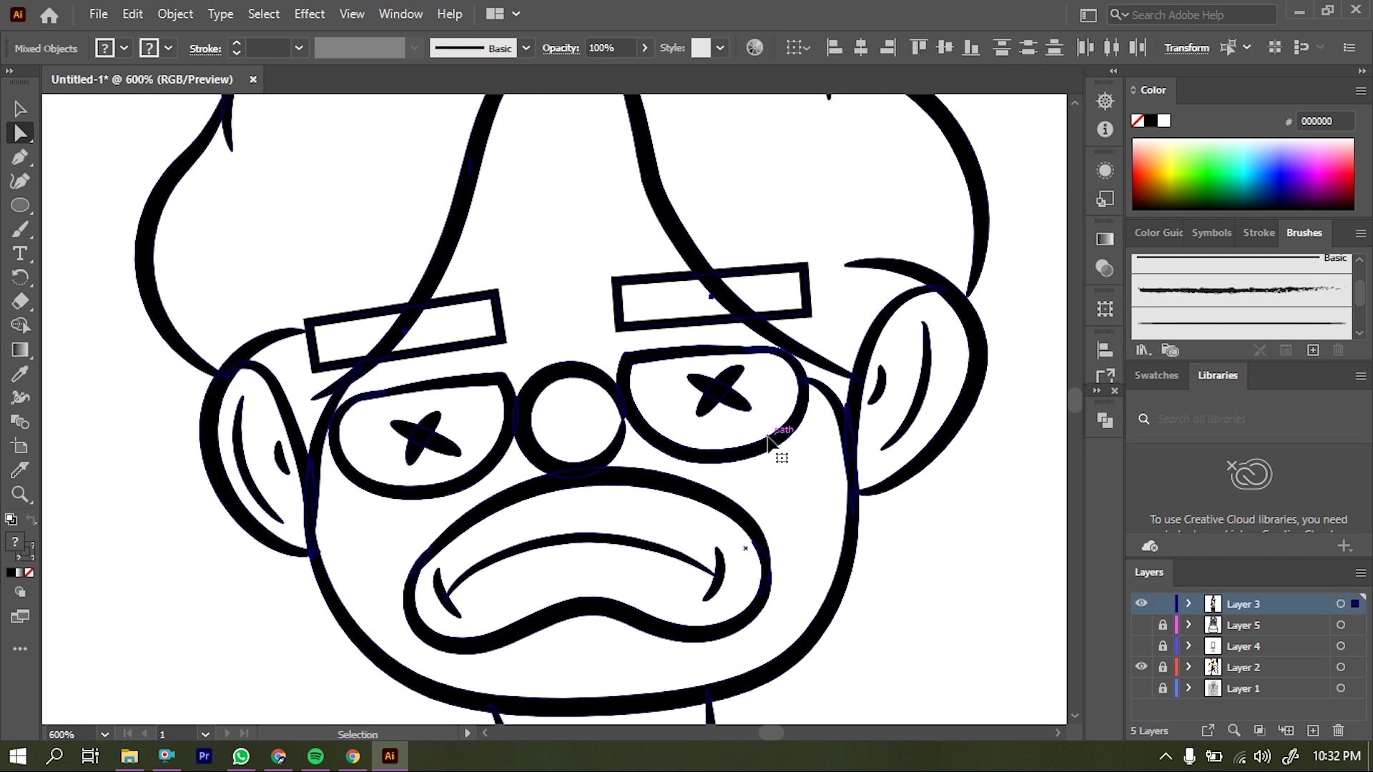
right_click(426, 325)
key("Escape")
left_click(175, 14)
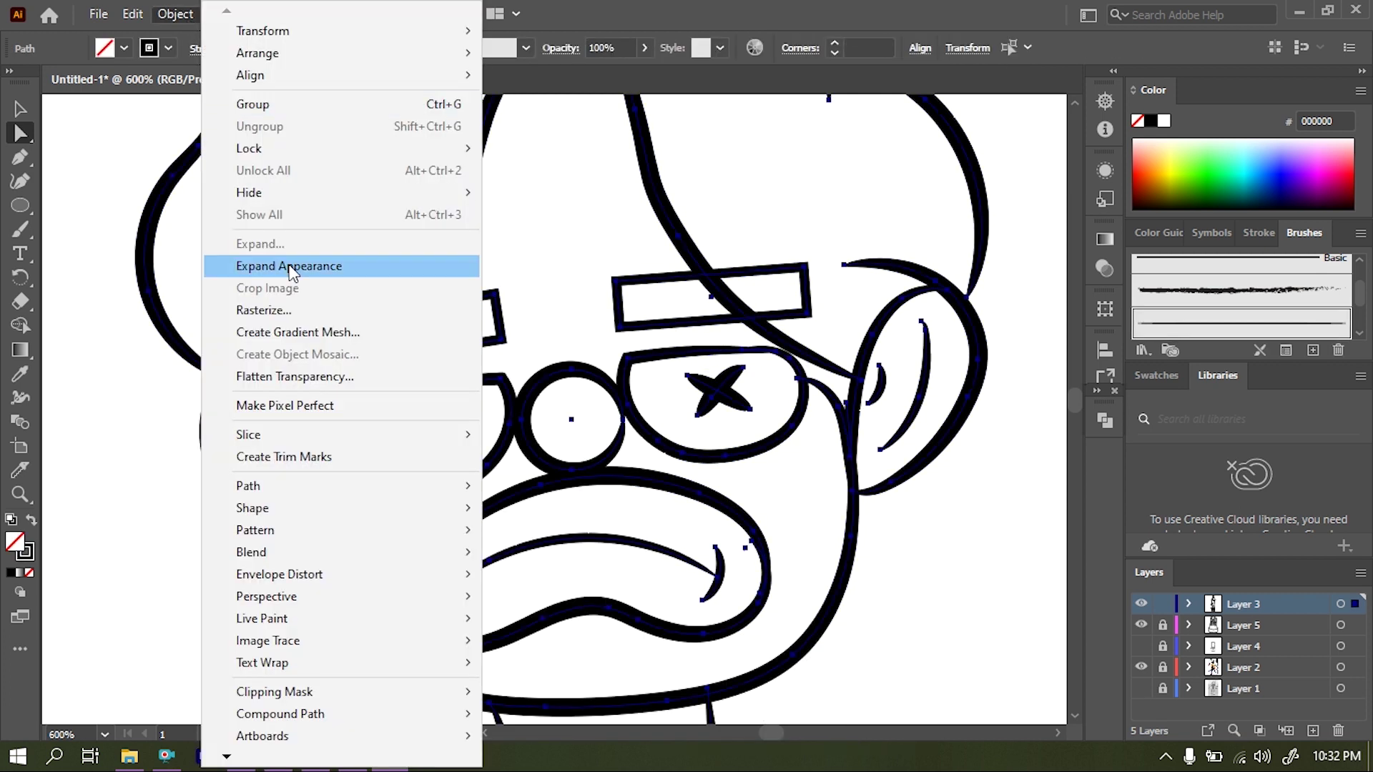
left_click(286, 256)
key("shift+ctrl+F9")
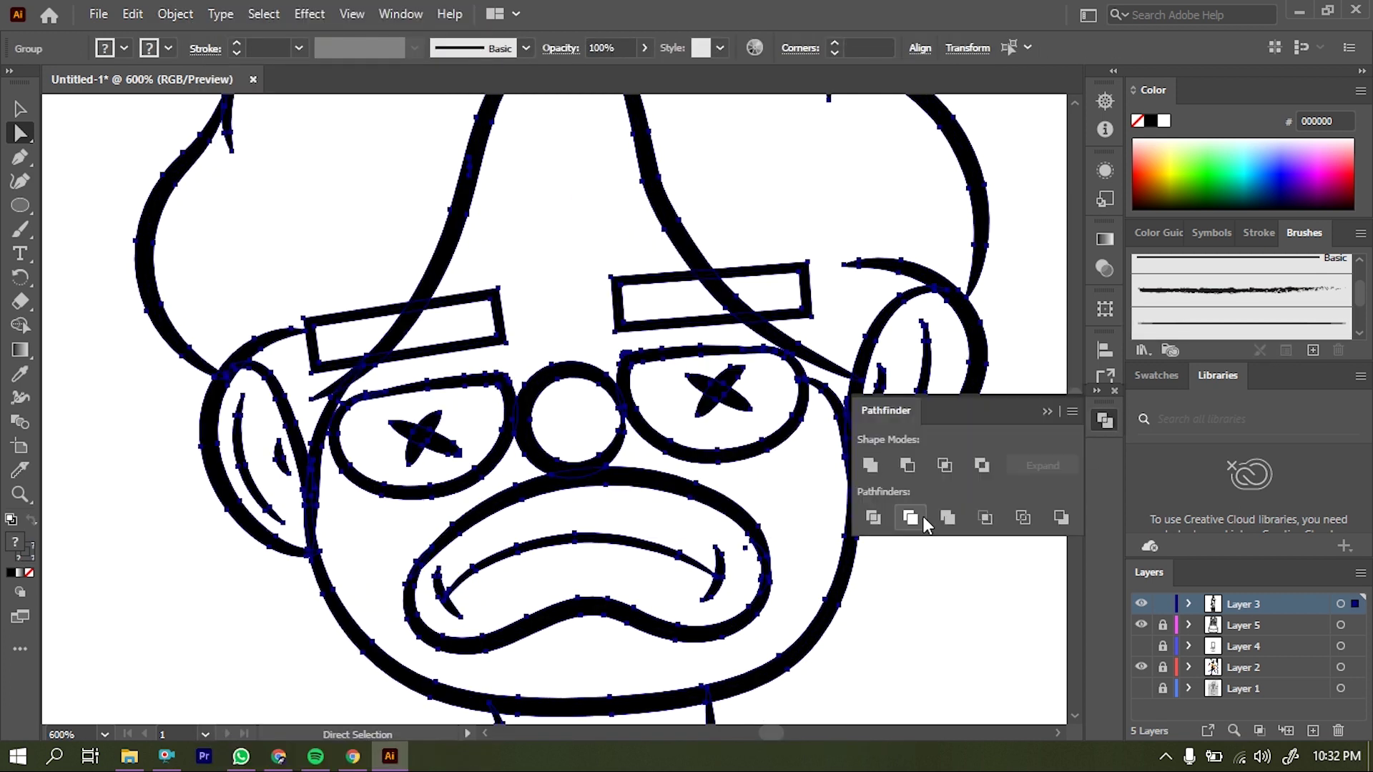
left_click(1045, 409)
- Zoom into the shoulder junction and select its stray branch
left_click(310, 343)
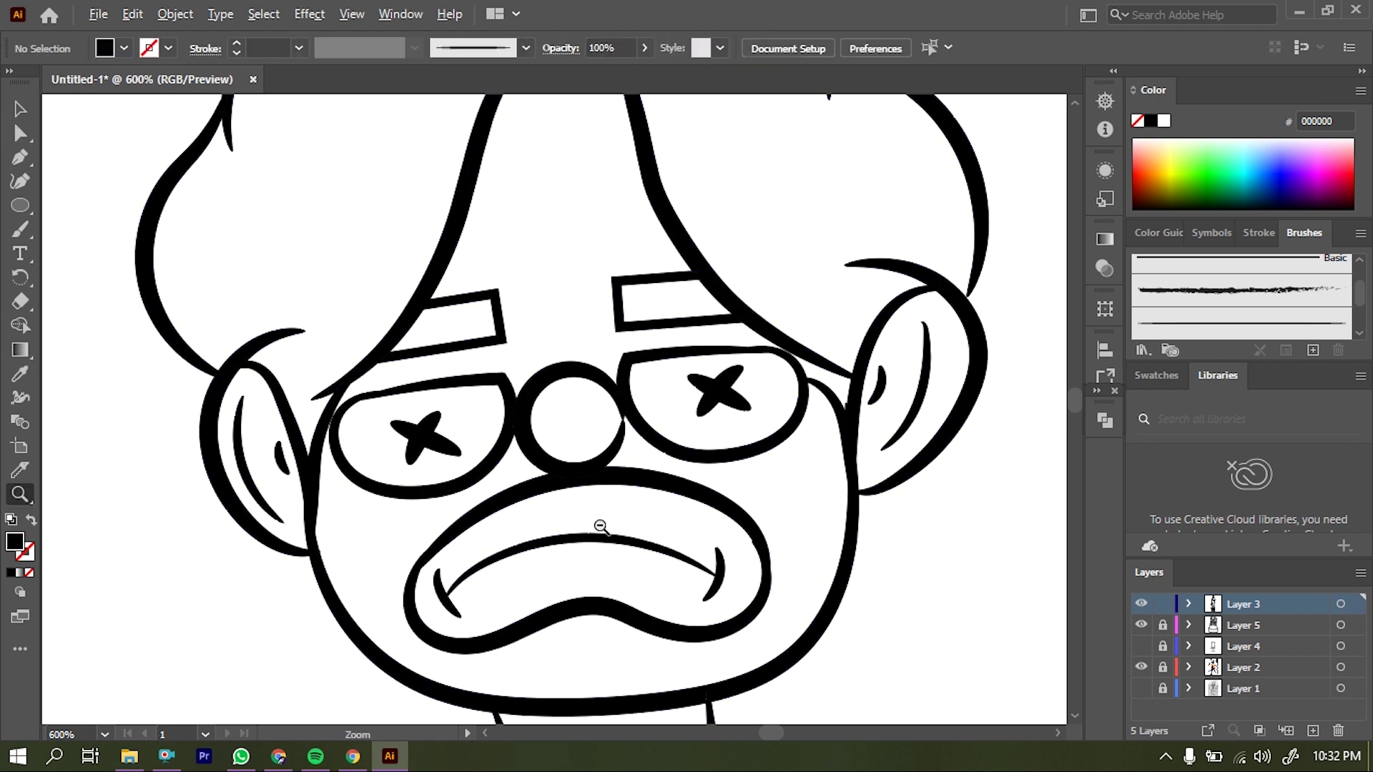
left_click(601, 529, "alt")
key("a")
scroll(608, 371, "up", 3, "alt")
left_click(608, 372)
scroll(533, 309, "up", 3)
left_click(526, 304)
- Erase the lower stray branch at the shoulder junction with the Eraser
key("shift+e")
mouse_move(364, 697)
left_mouse_down()
mouse_move(411, 466)
mouse_move(472, 395)
left_mouse_up()
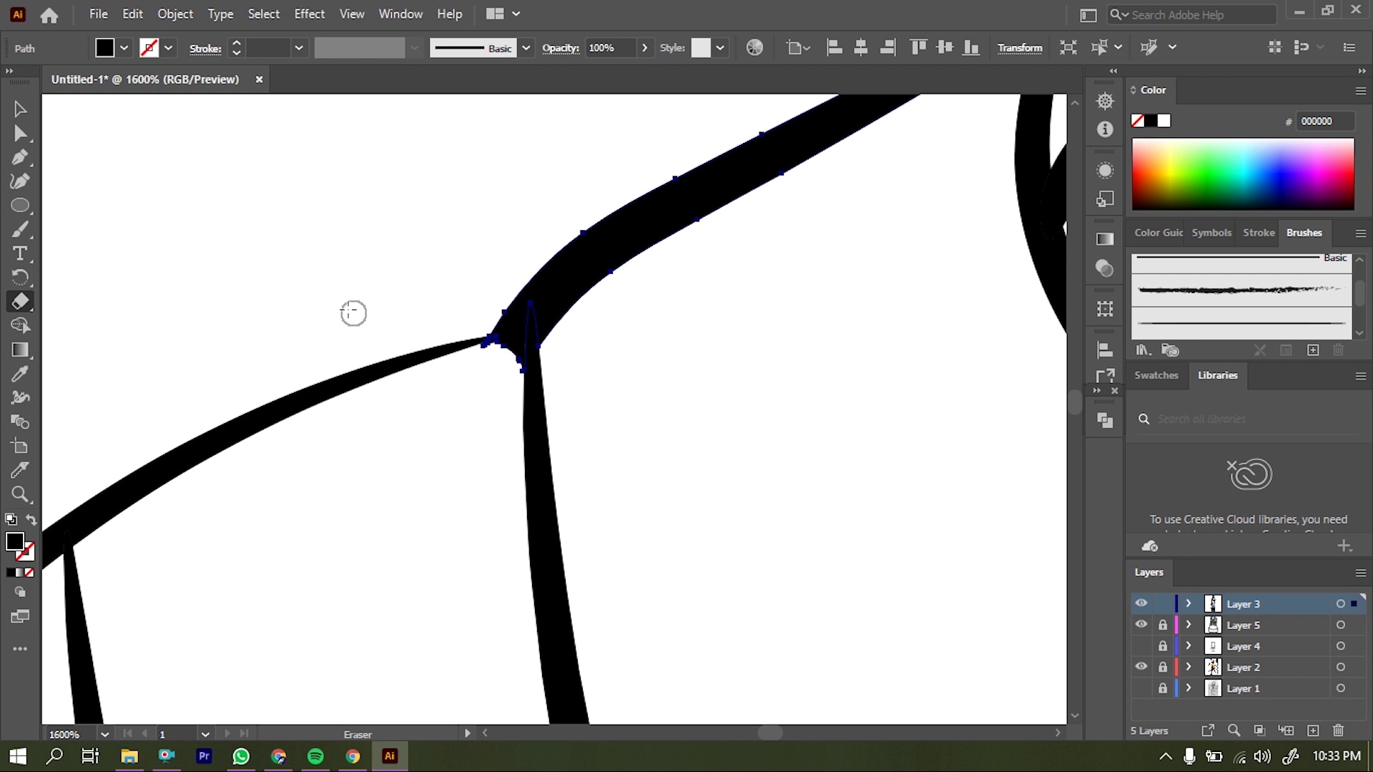
key("ctrl+shift+a")
key("z")
scroll(561, 433, "down", 5)
scroll(576, 462, "down", 3)
key("ctrl+shift+a")
scroll(562, 504, "down", 1)
scroll(561, 504, "down", 1)
scroll(455, 449, "up", 4)
key("a")
scroll(460, 321, "up", 2)
- Delete the small stray strokes beside the skateboard wheel
key("a")
left_click(533, 266)
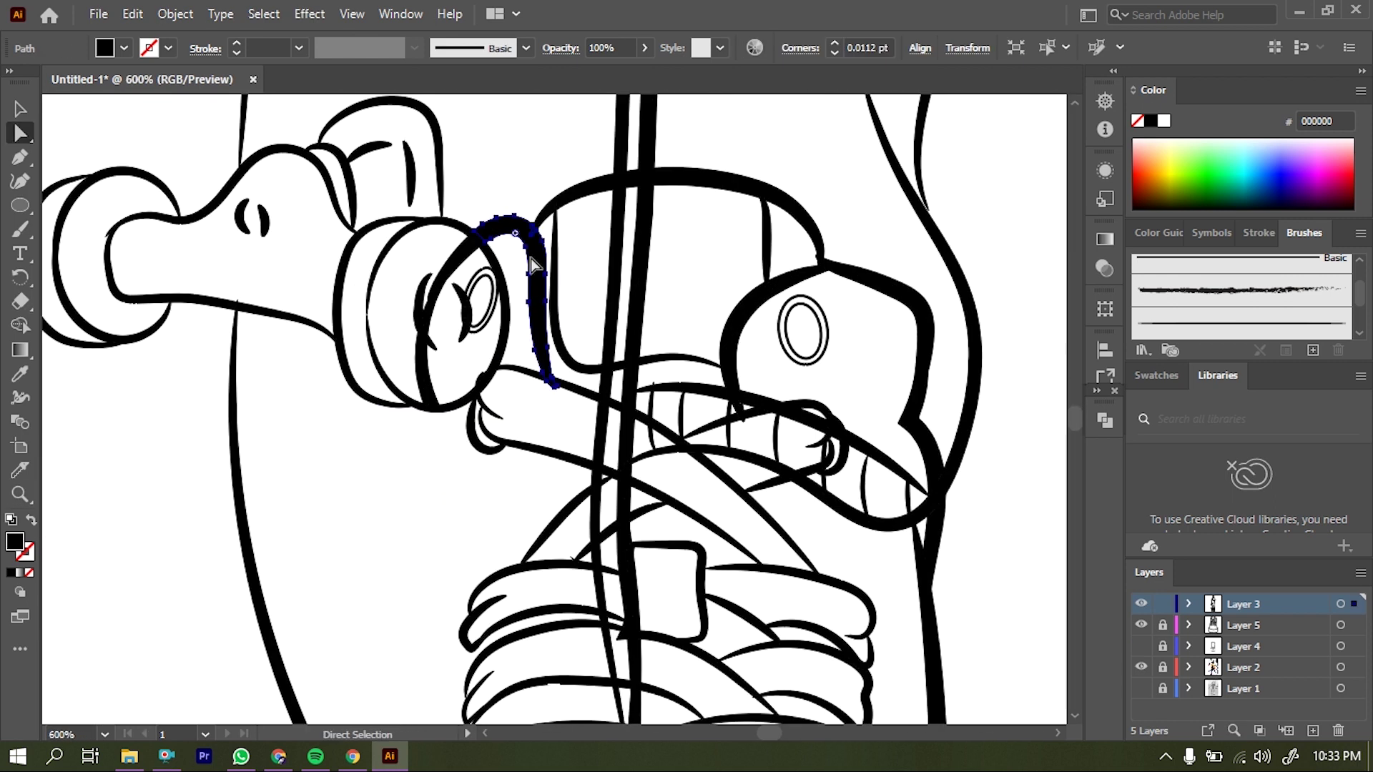
left_click(461, 308)
left_click_drag(484, 287, 449, 366)
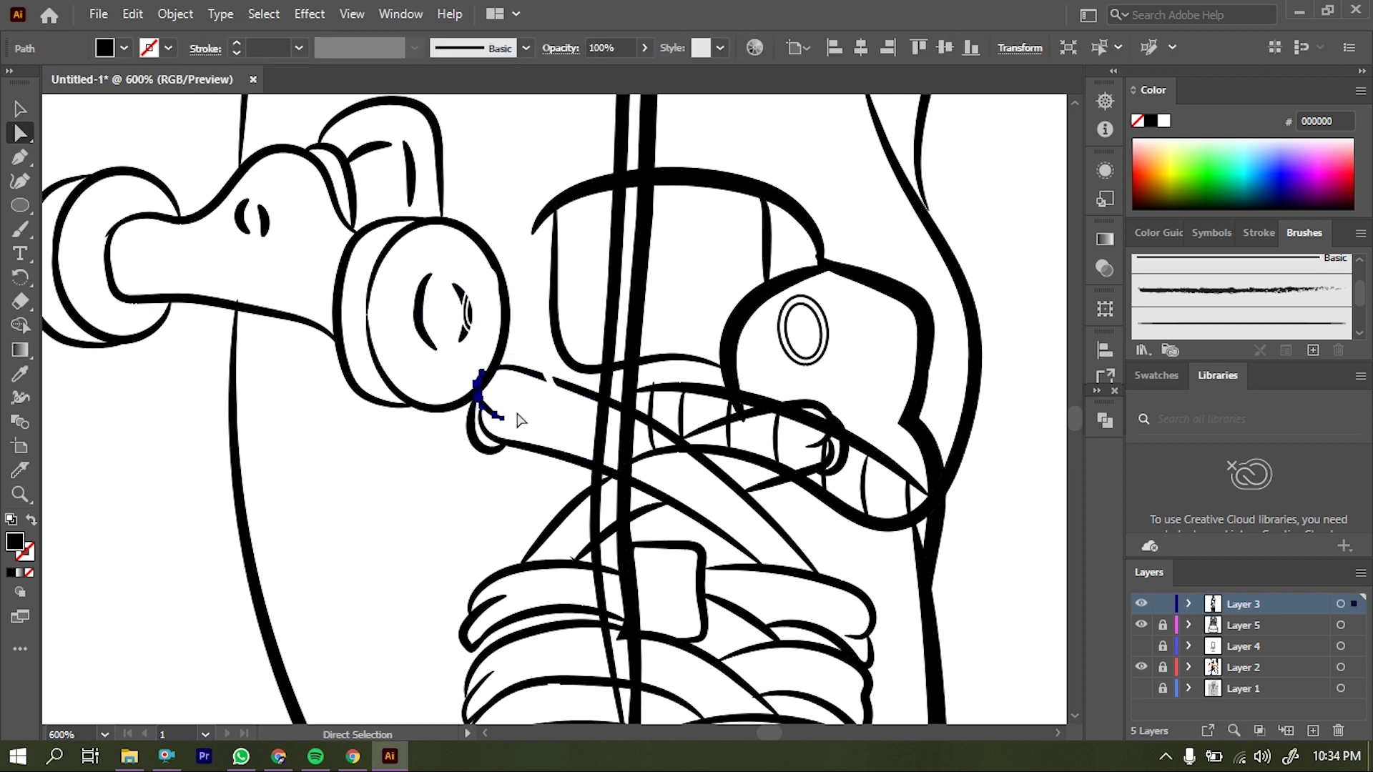
scroll(518, 420, "up", 1)
left_click(582, 389)
key("Delete")
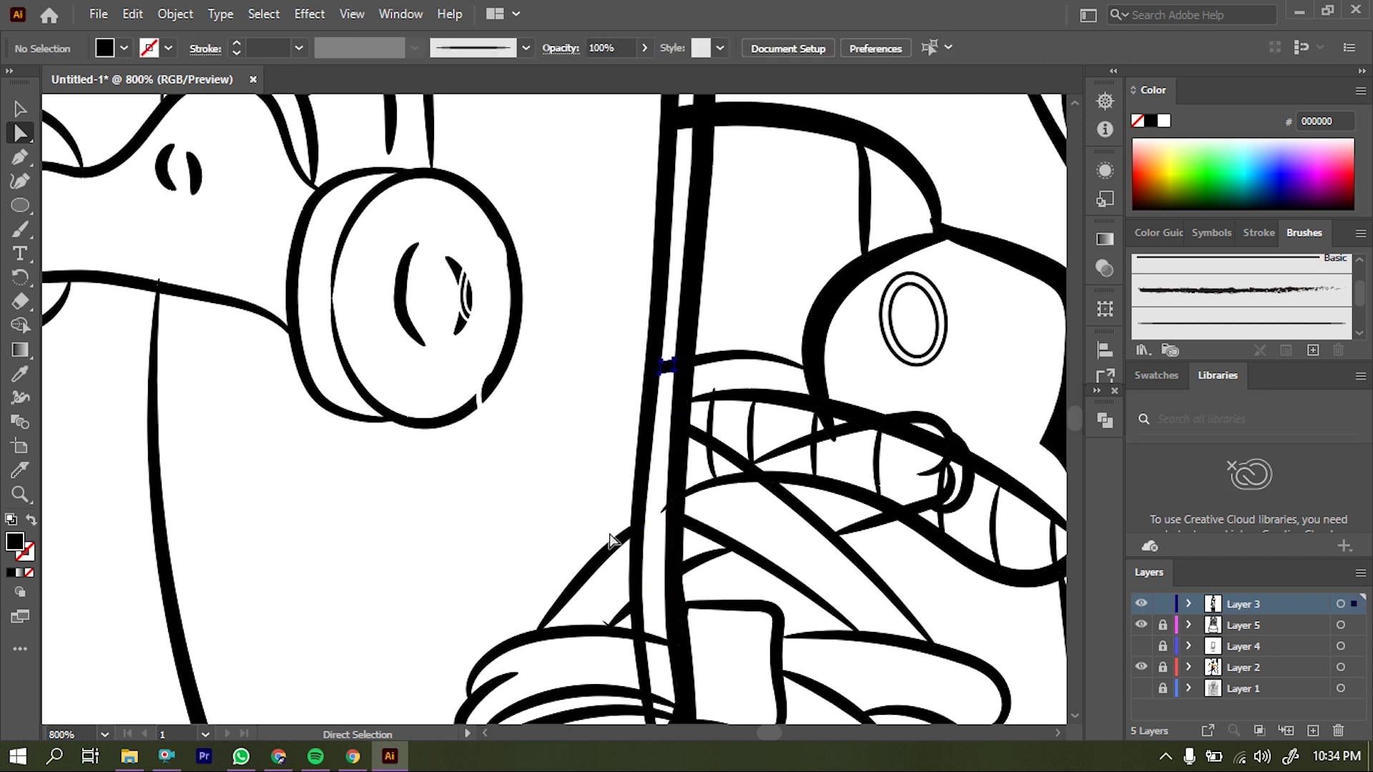
- Marquee-select and delete the stray fragments among the shoelaces
scroll(623, 620, "down", 2)
scroll(625, 438, "up", 1)
left_click_drag(444, 304, 561, 525)
key("Delete")
key("Delete")
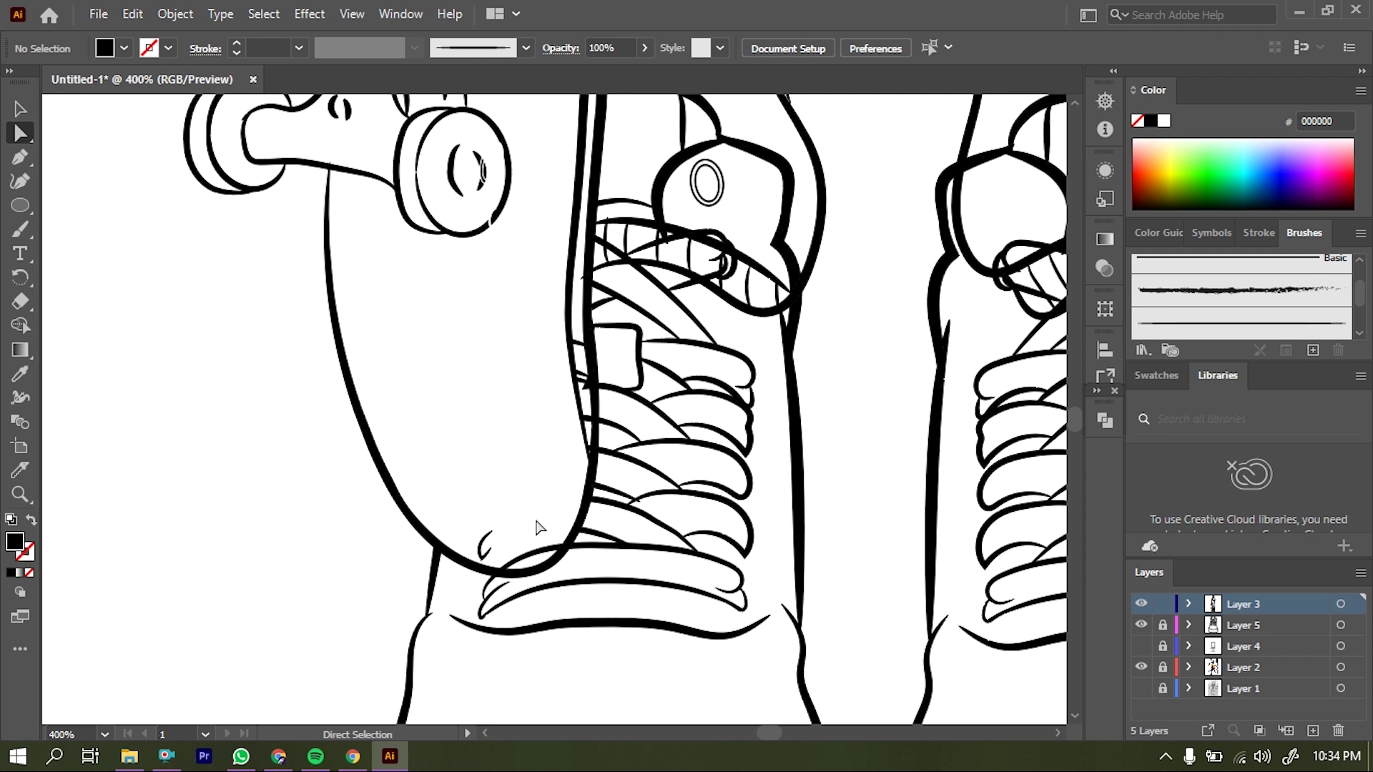
- Delete the small shoelace fragments, then zoom in on the ribbed shoe collar
scroll(519, 535, "up", 3)
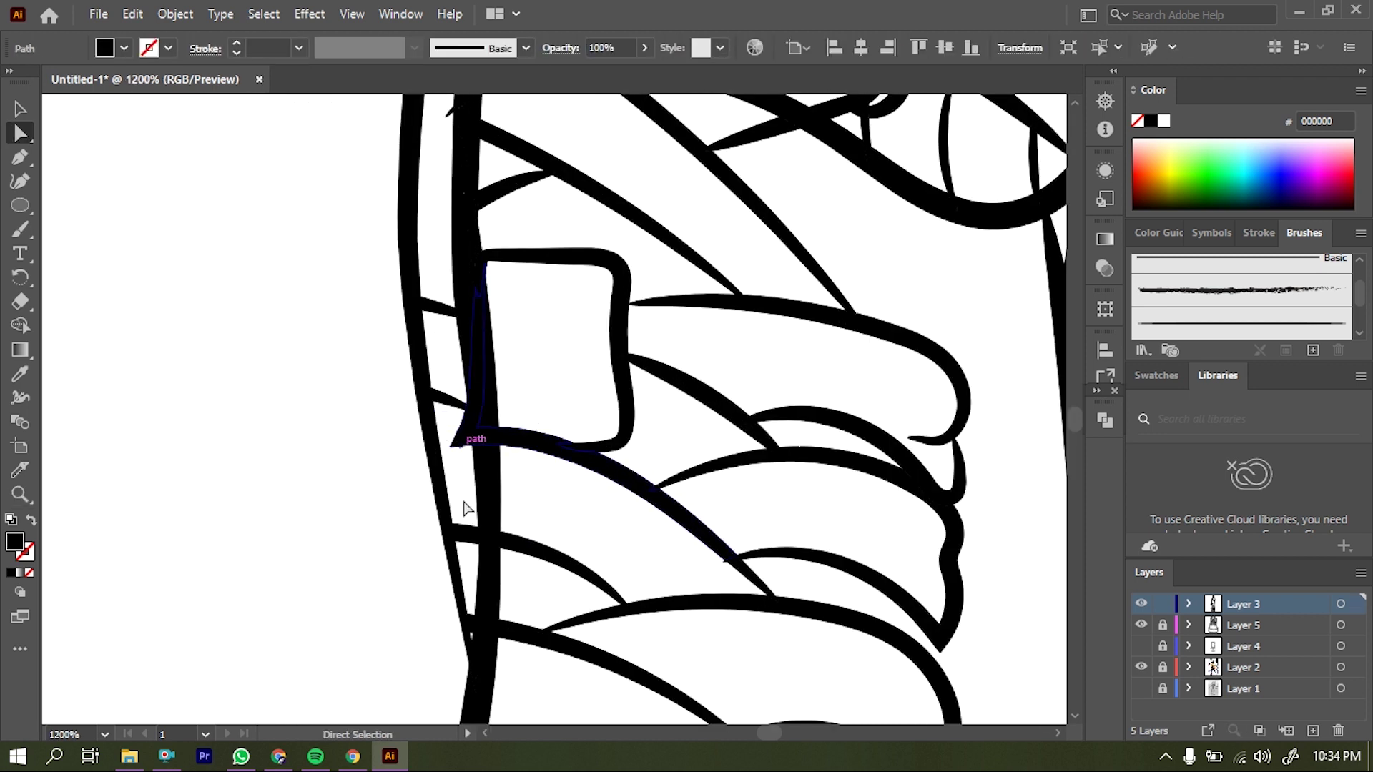
key("Delete")
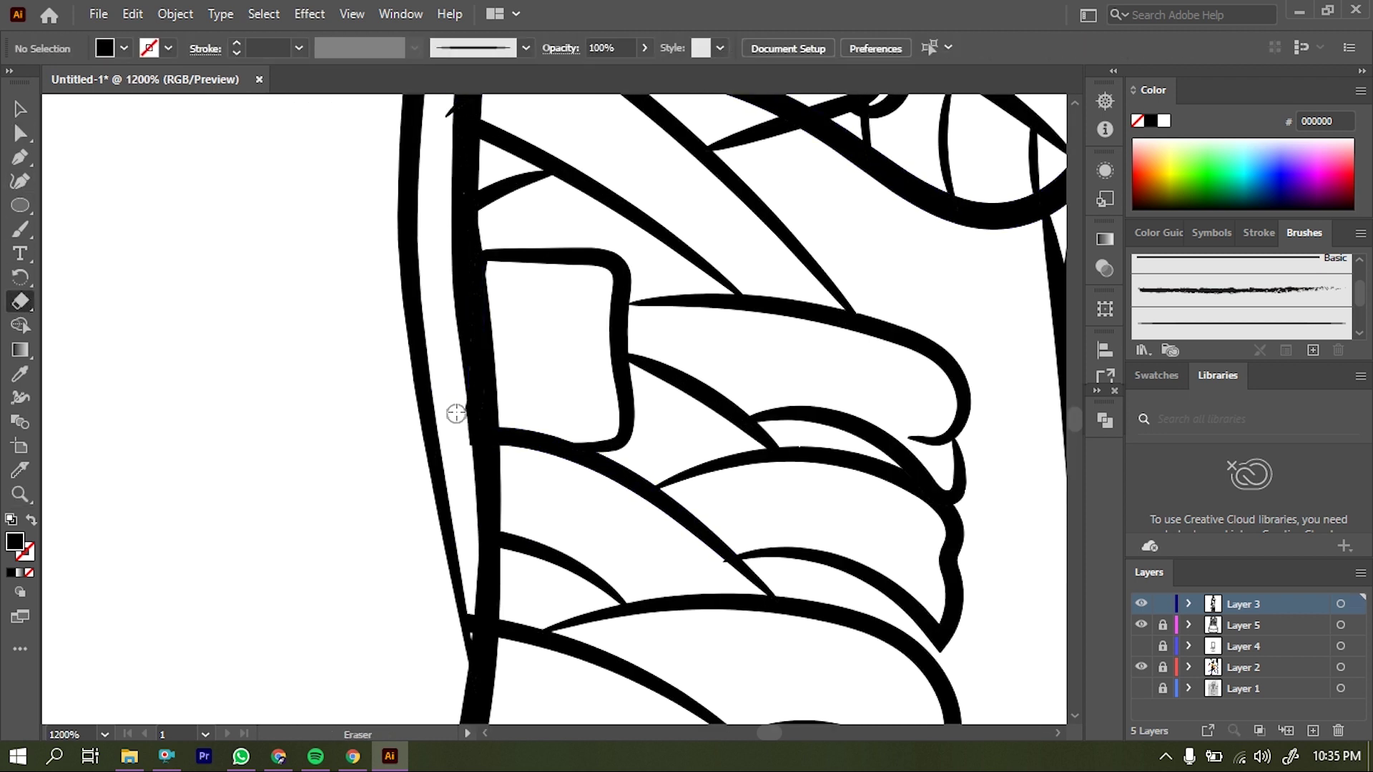
scroll(622, 487, "down", 2)
key("a")
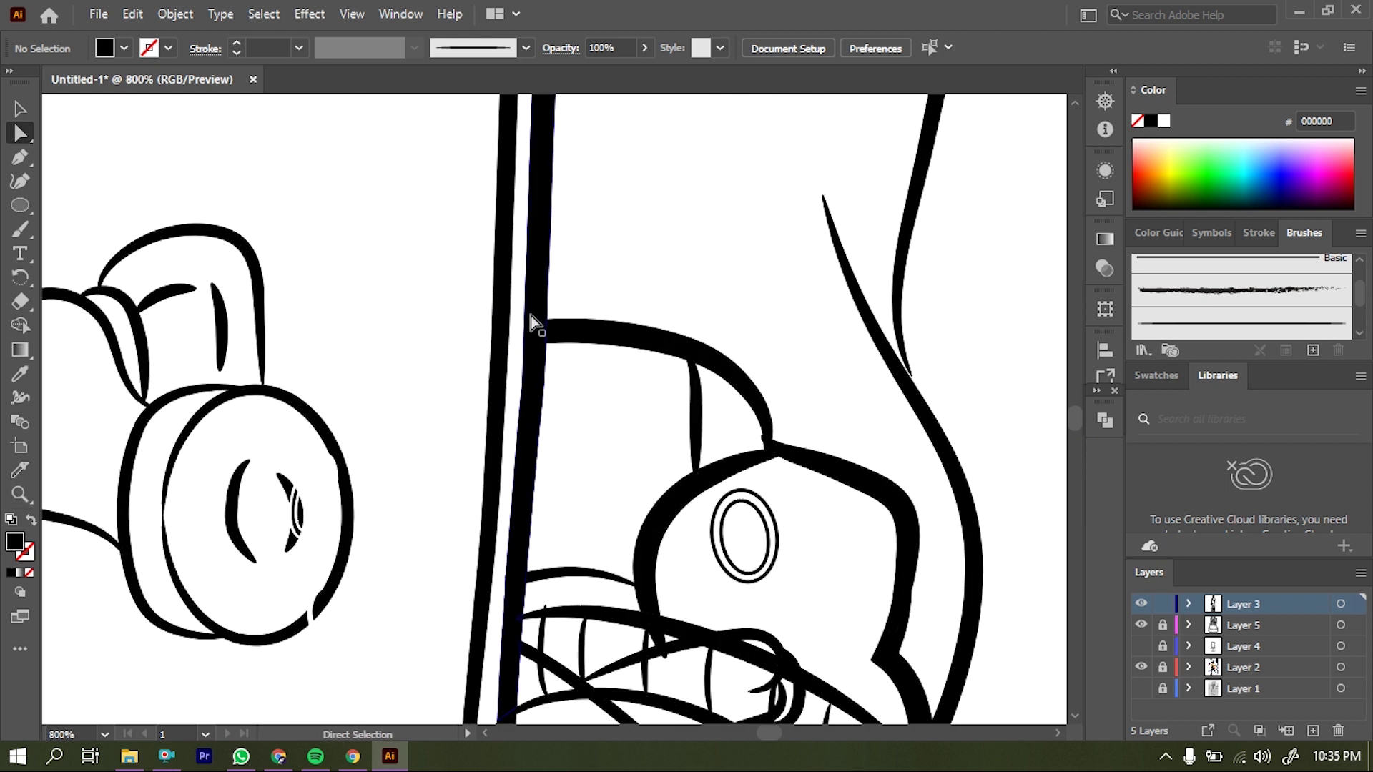
left_click(649, 558)
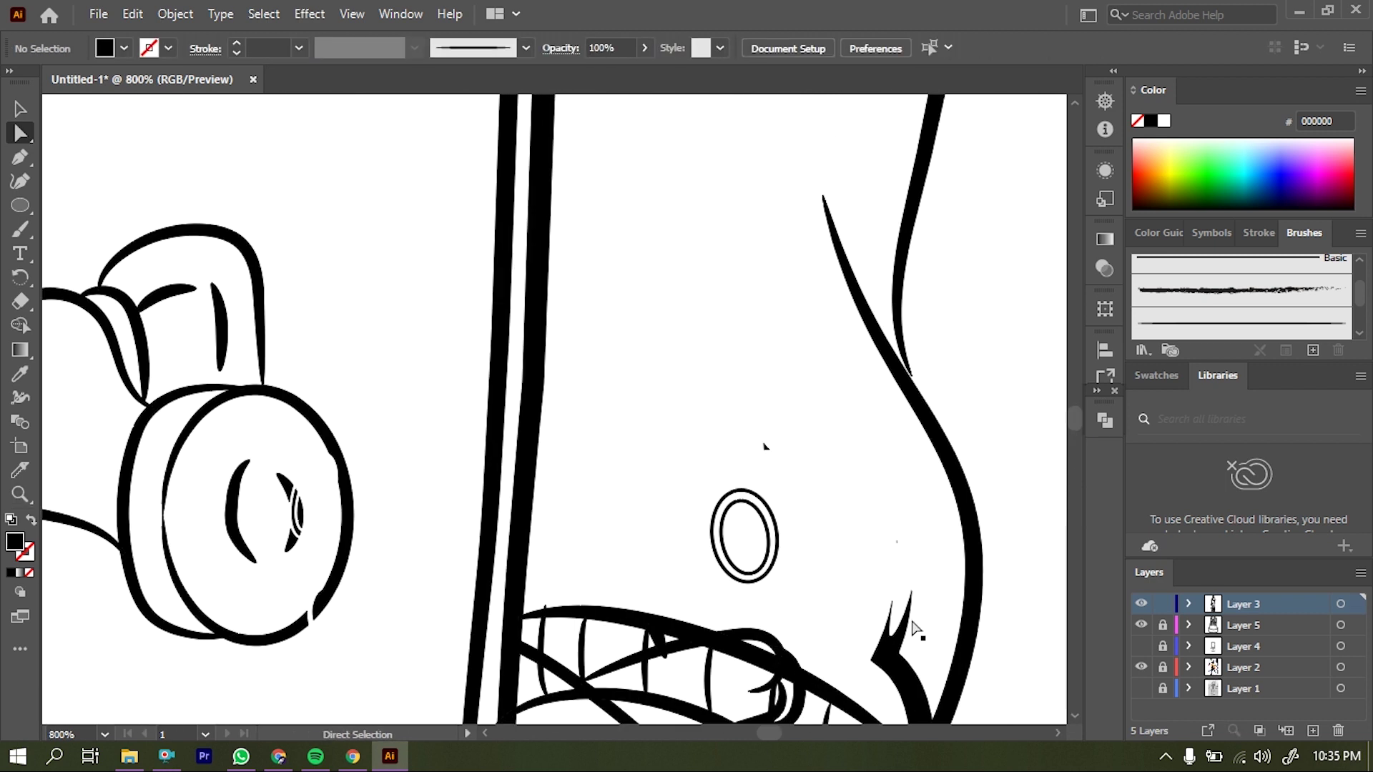
left_click(683, 413)
key("z")
left_click(508, 320)
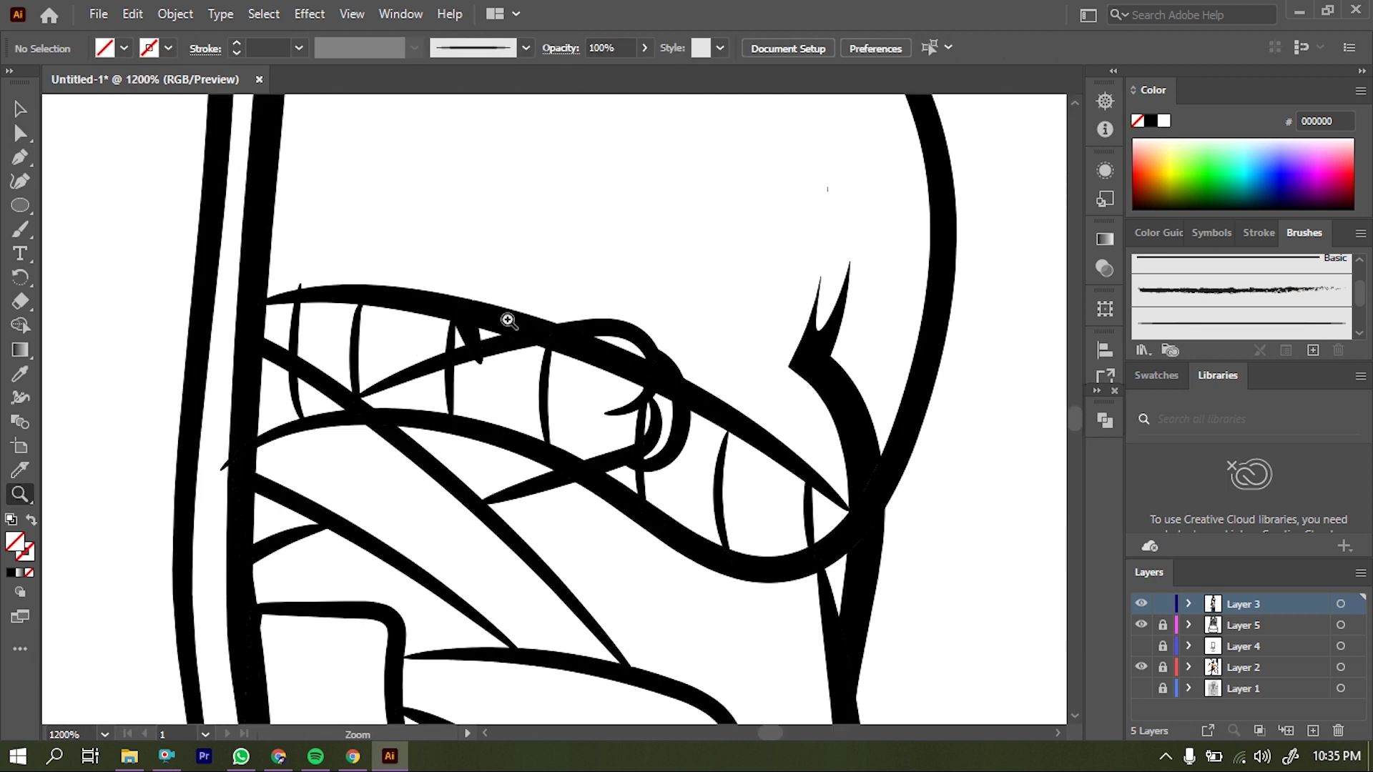
- Delete the stray diagonal, loop-shaped and other small leftover fragments around the collar and shoe
left_click(499, 364)
key("Delete")
left_click(670, 427)
key("Delete")
left_click(647, 396)
key("Delete")
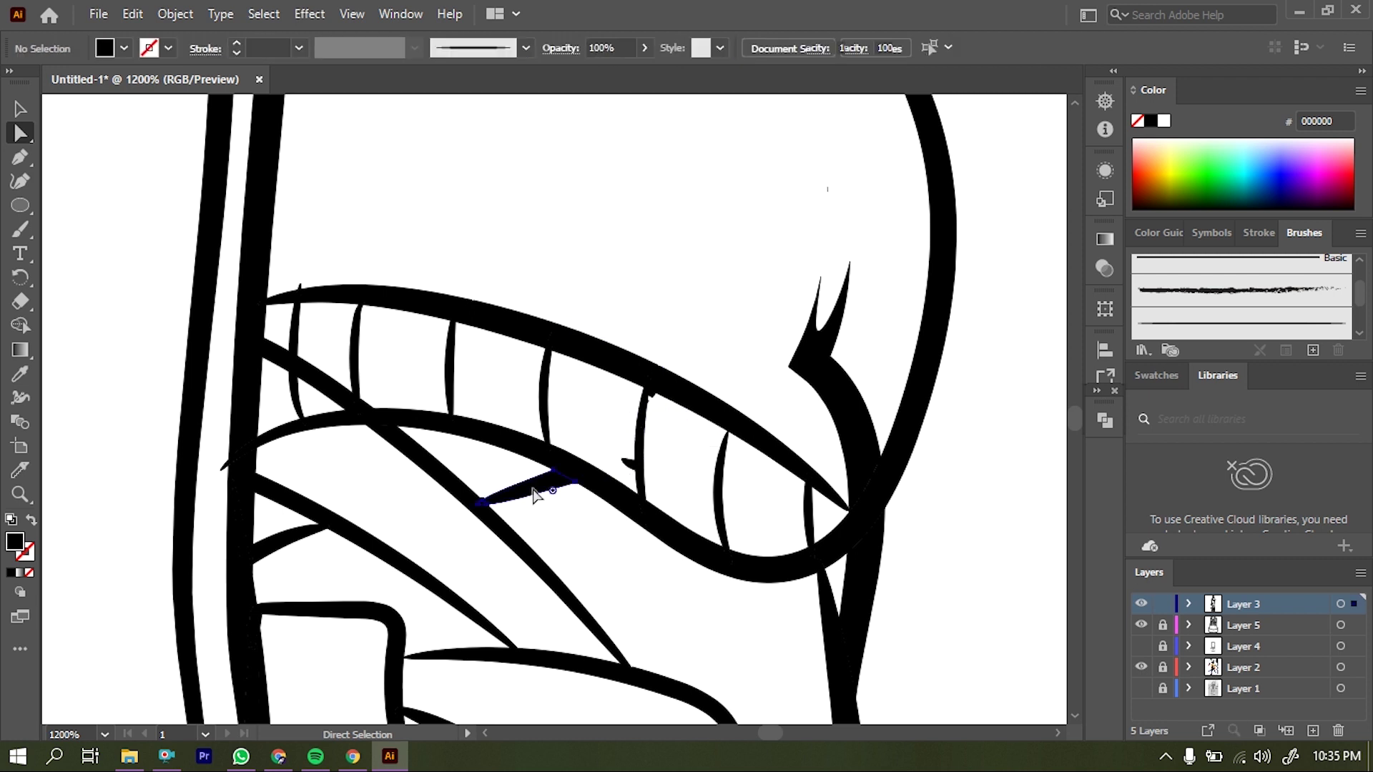
left_click(274, 372)
key("Delete")
- Remove the stray arc above the collar and the remaining stray lines
scroll(501, 400, "down", 5)
scroll(501, 400, "up", 3)
left_click(478, 354)
key("Delete")
left_click(676, 358)
key("Delete")
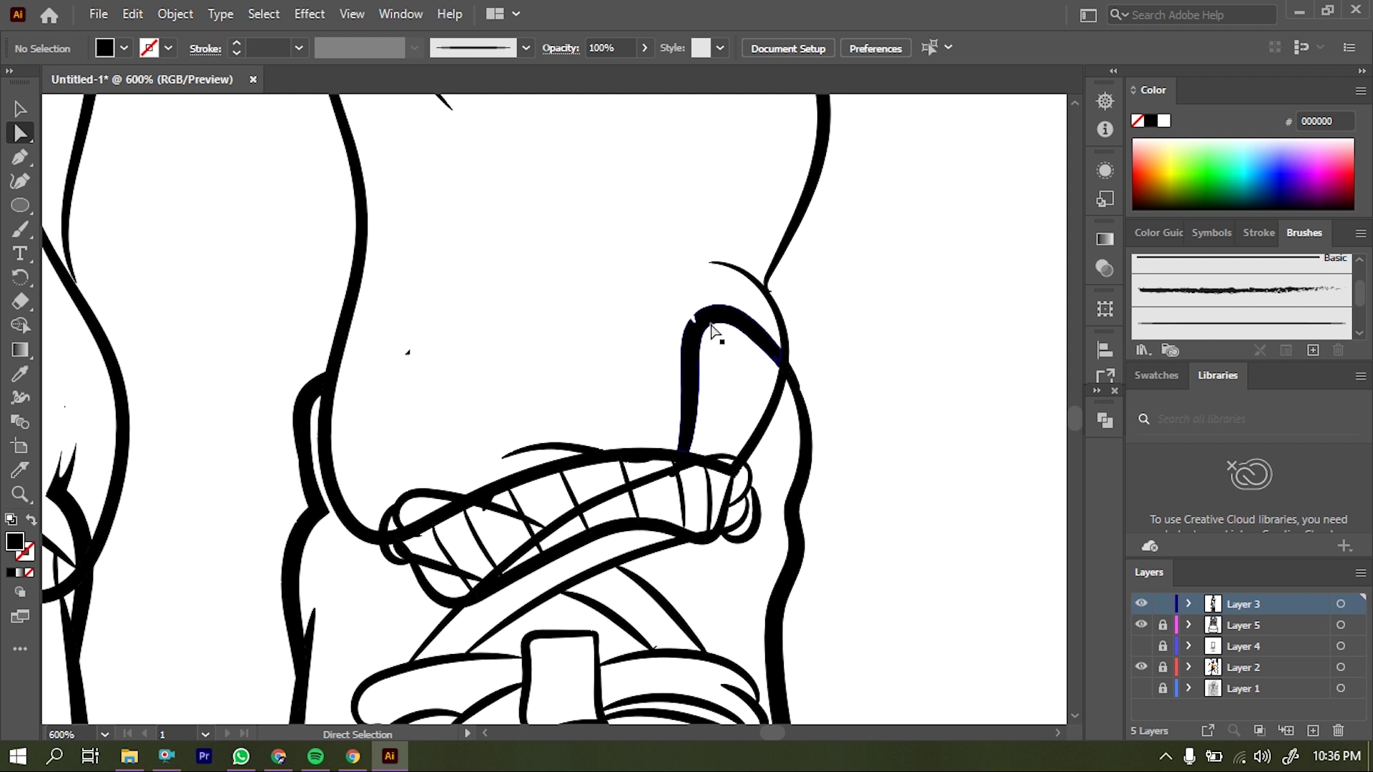
left_click(712, 346)
key("Delete")
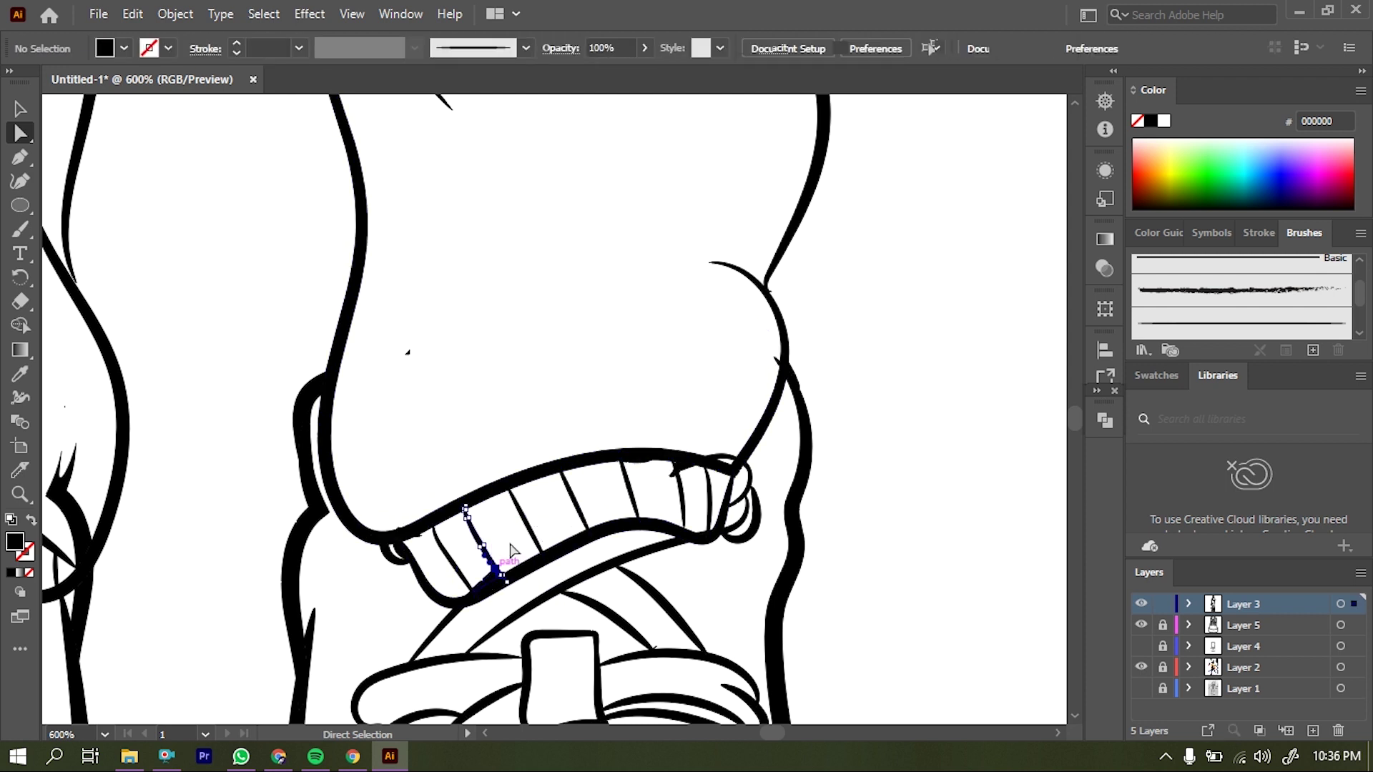
- Delete the two small stray bits on the collar outline
scroll(505, 569, "up", 2)
left_click(828, 252)
key("Delete")
left_click(906, 243)
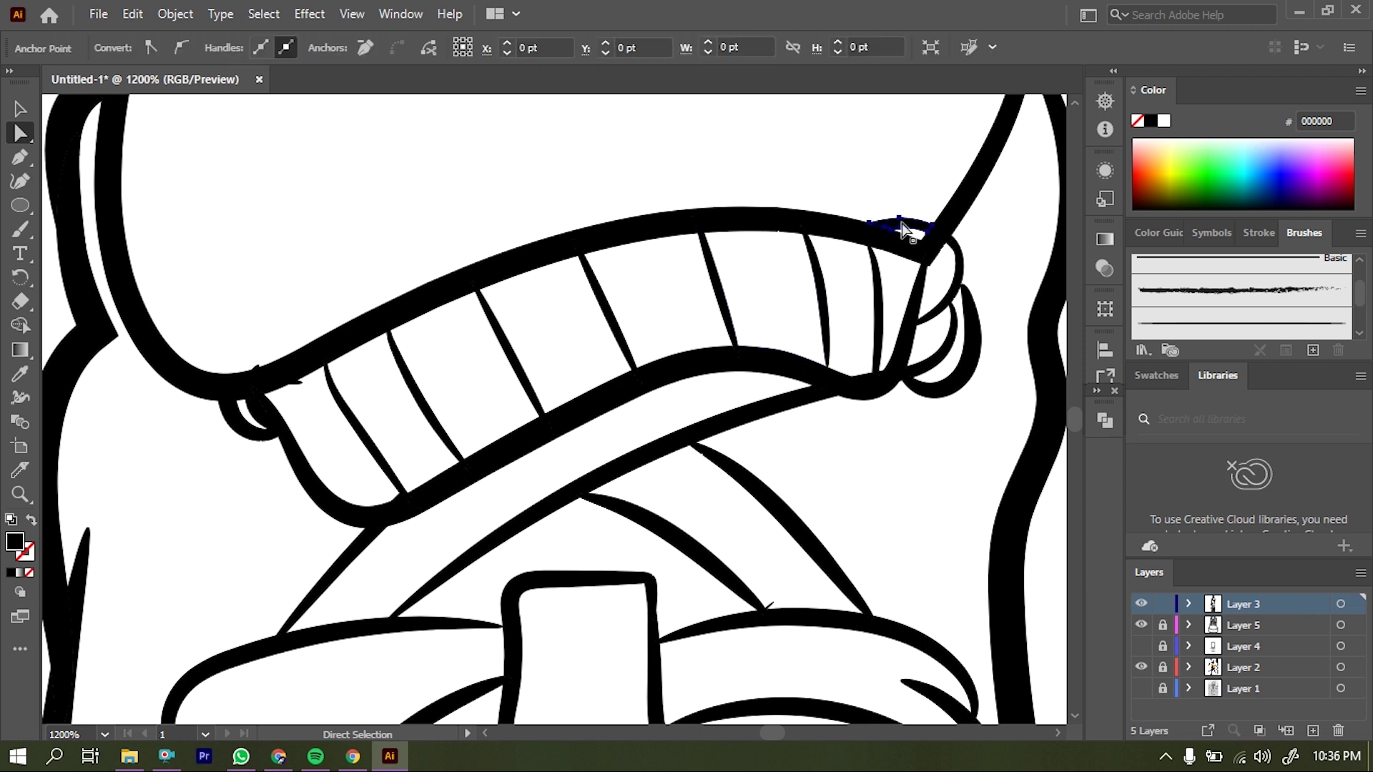
key("Delete")
scroll(449, 465, "up", 3)
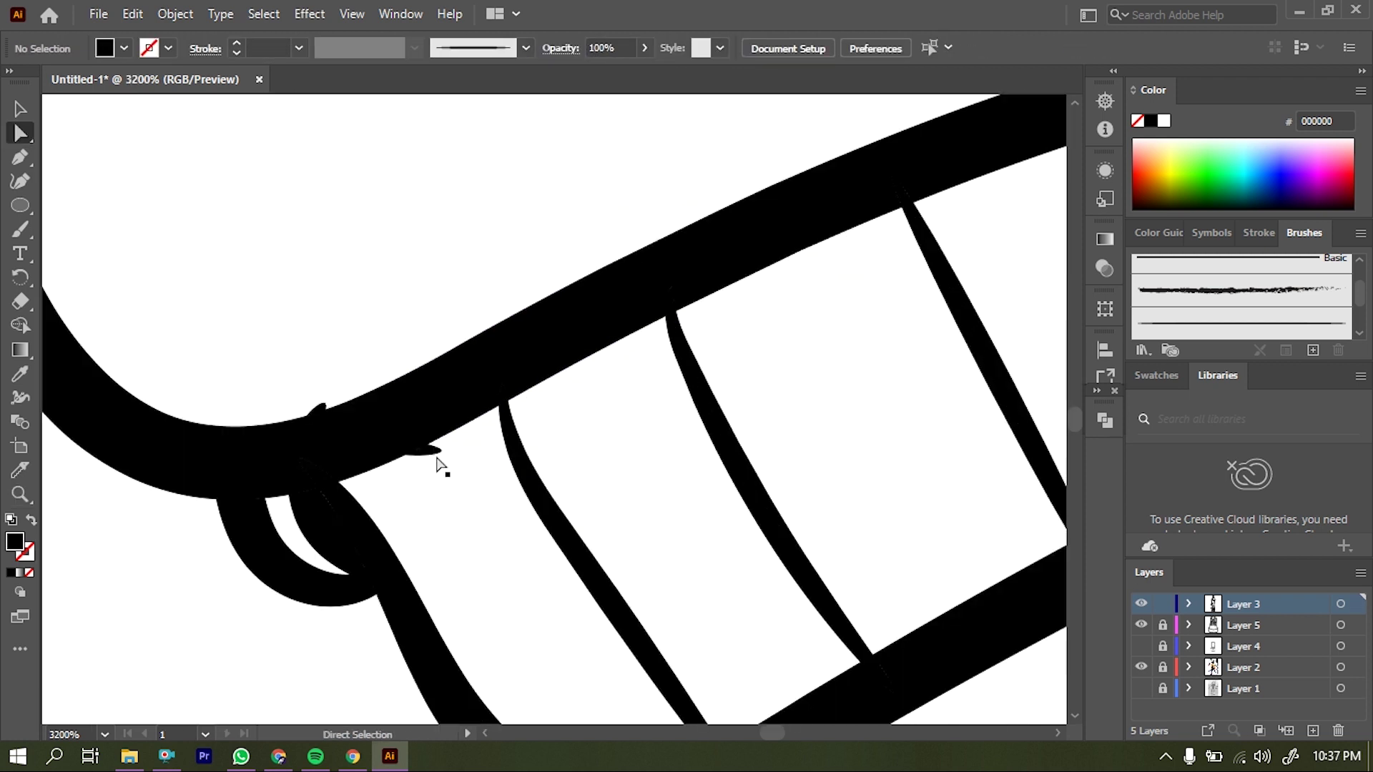
scroll(321, 409, "down", 5)
scroll(567, 406, "up", 3)
- Adjust a point on the shoe's side outline with Direct Selection
left_click(569, 411)
key("z")
scroll(444, 478, "down", 3)
scroll(501, 457, "down", 2)
scroll(529, 429, "down", 1)
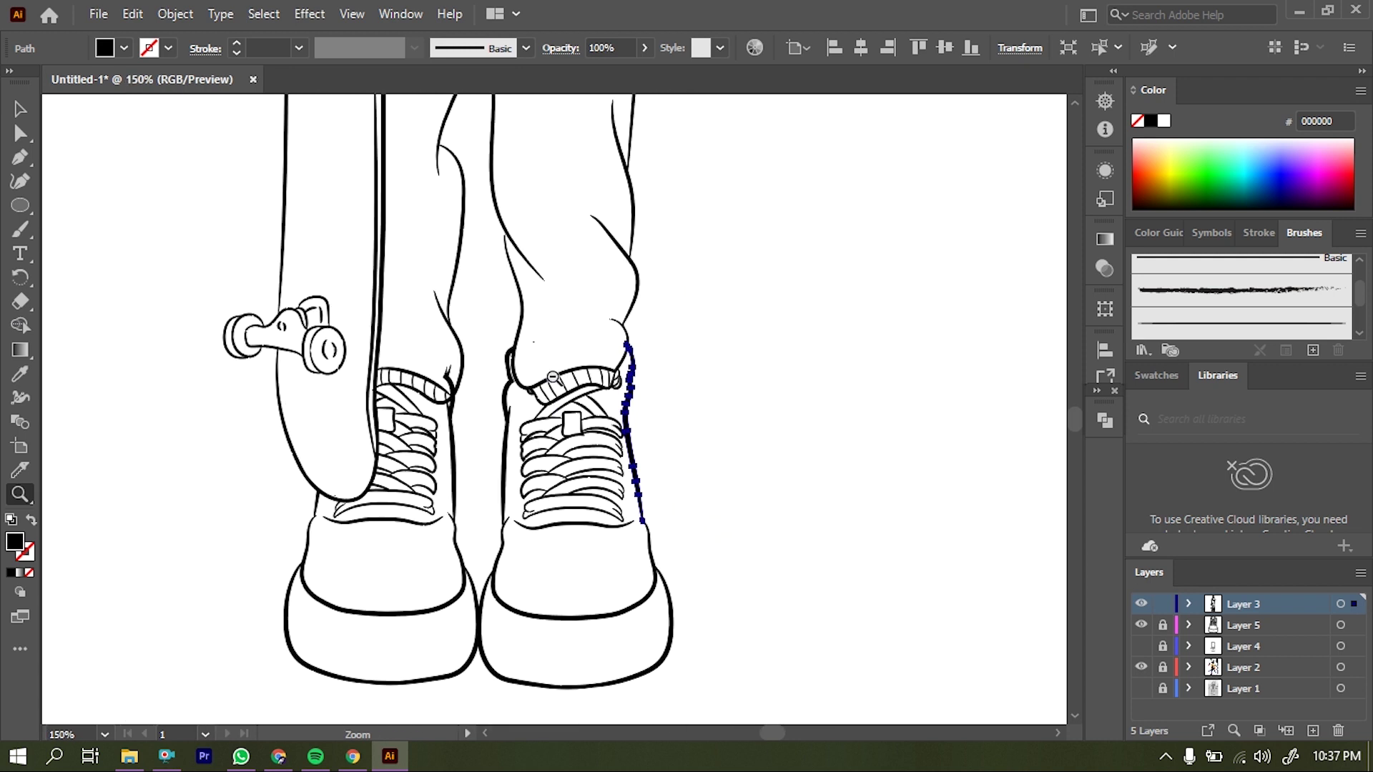
scroll(542, 402, "up", 3)
key("a")
mouse_move(461, 529)
left_mouse_down()
mouse_move(459, 481)
mouse_move(481, 440)
left_mouse_up()
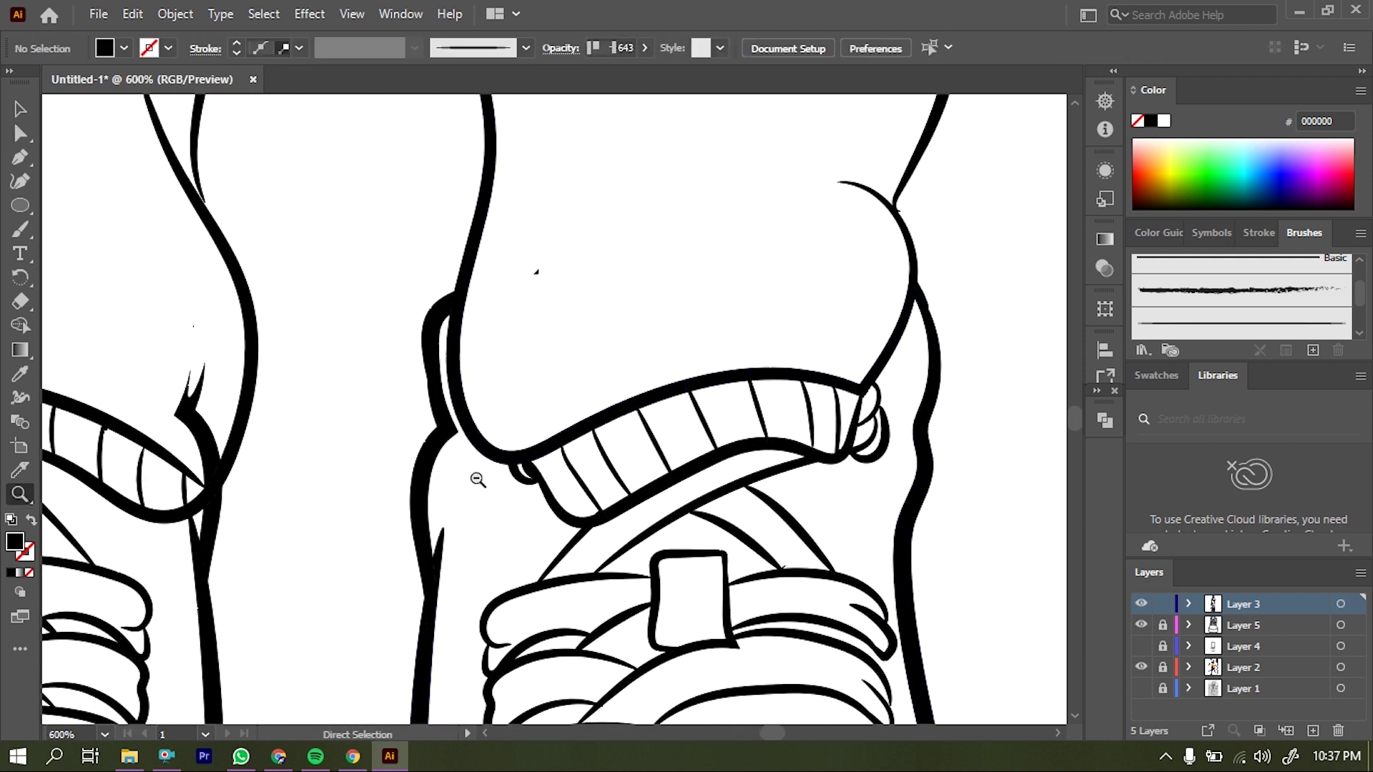
- Try pulling the narrow sliver's tip point outward, then undo the distorted reshape
key("z")
scroll(586, 403, "down", 3)
scroll(663, 370, "up", 2)
scroll(572, 393, "down", 1)
scroll(564, 397, "down", 4)
scroll(557, 398, "up", 4)
scroll(558, 399, "up", 2)
scroll(561, 408, "up", 1)
scroll(561, 408, "down", 2)
scroll(585, 429, "down", 1)
scroll(586, 429, "up", 3)
key("a")
left_click(488, 344)
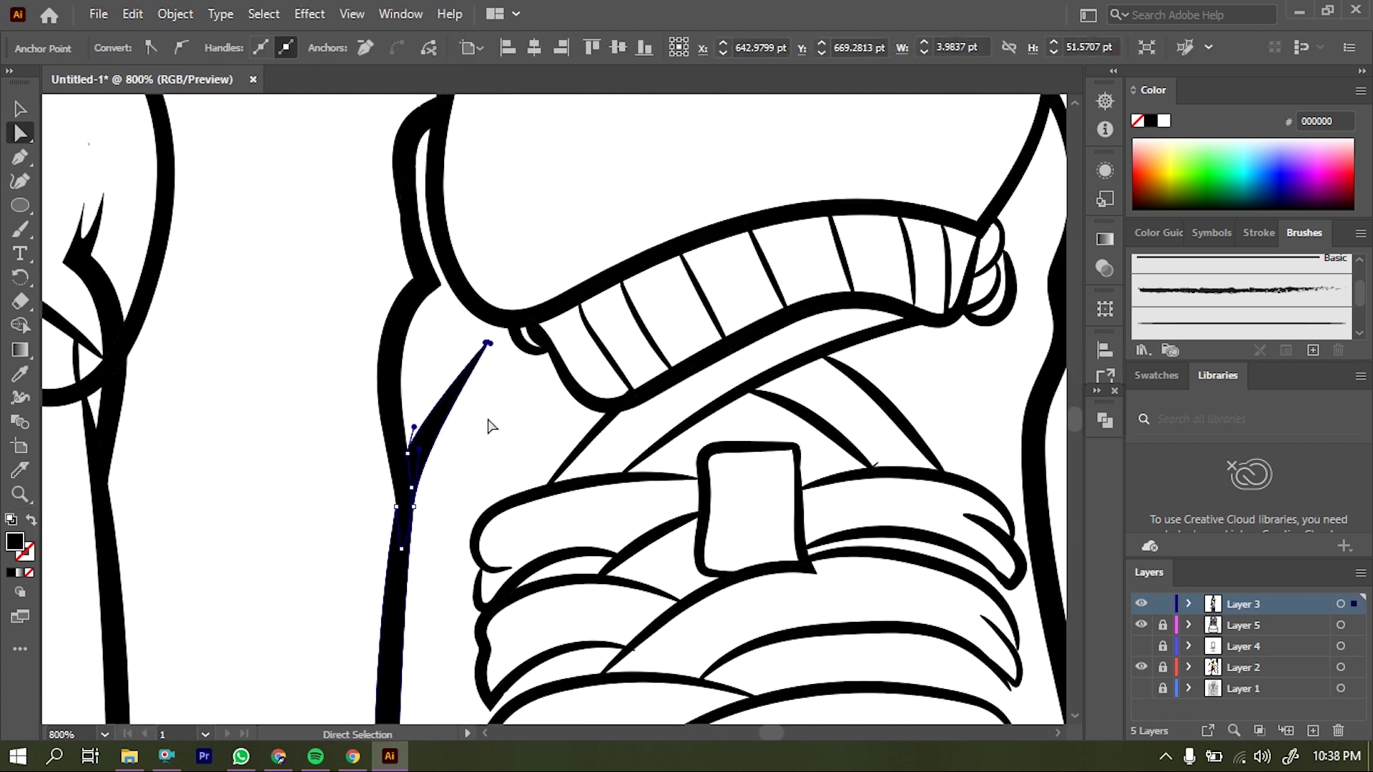
left_click_drag(521, 406, 551, 357)
key("ctrl+z")
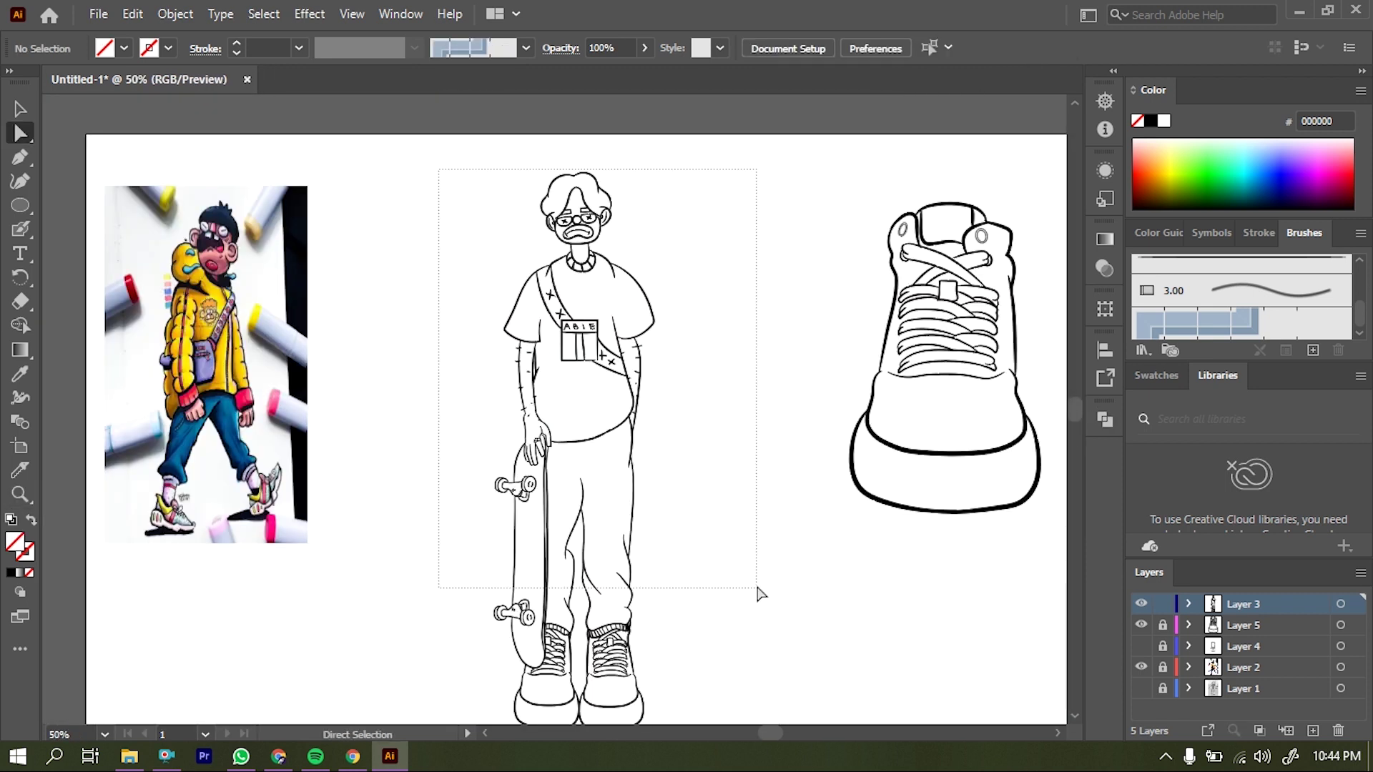
- Duplicate Layer 3 in the Layers panel to get a locked 'Layer 3 copy'
left_click_drag(760, 593, 761, 593)
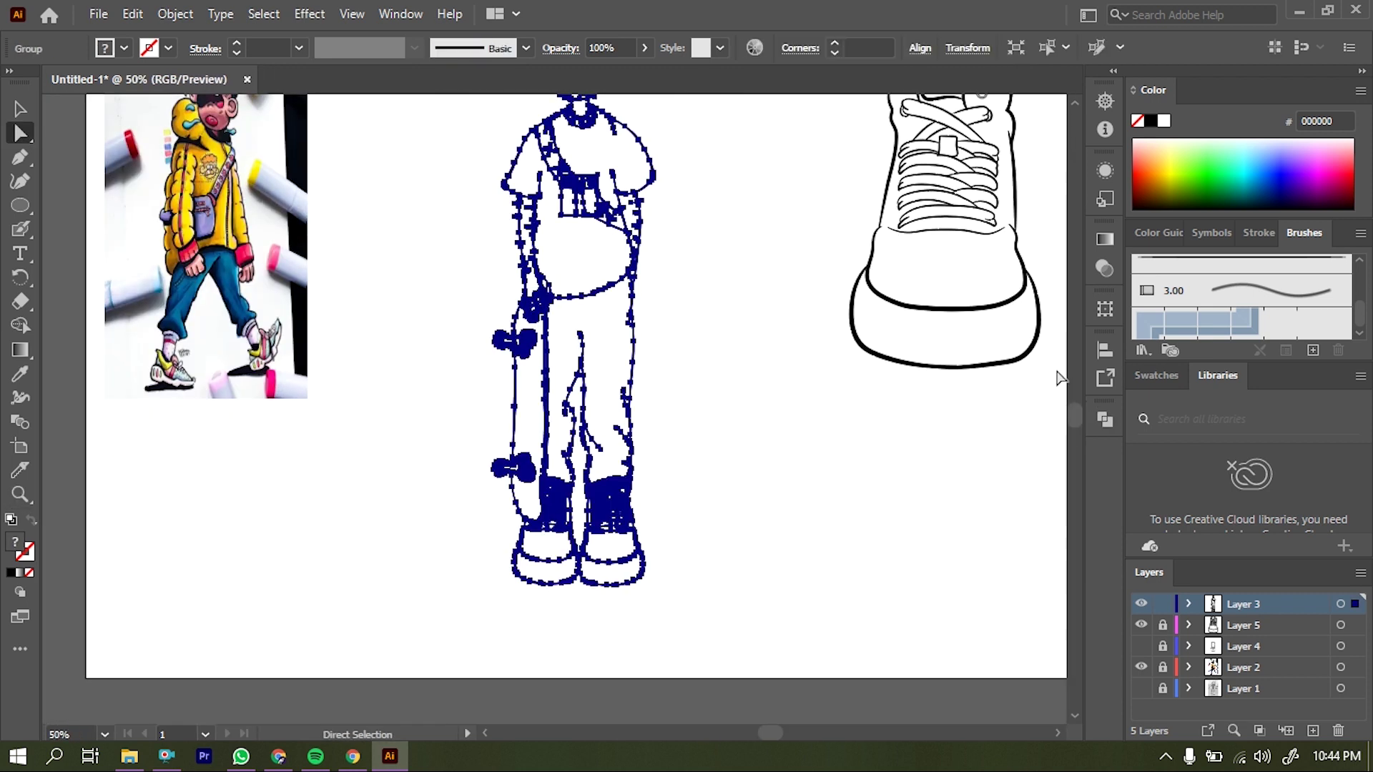
scroll(919, 383, "down", 1)
- Draw a rectangle around the whole skater, fill it pale pink fdccc7 and send it to back
key("m")
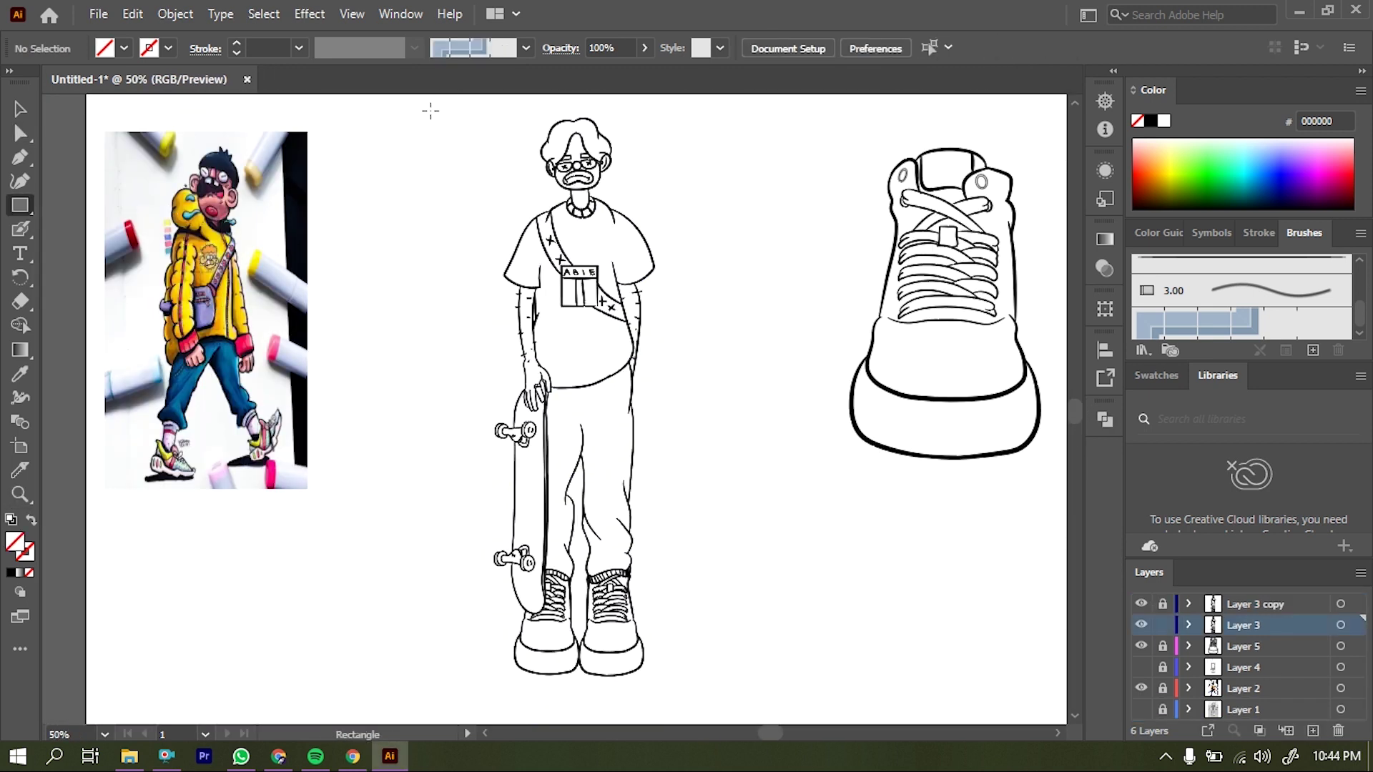
left_click_drag(425, 112, 730, 684)
left_click(232, 200)
left_click(207, 345)
right_click(579, 191)
key("Escape")
- Select the rectangle and linework together and merge them with Pathfinder Merge
key("a")
key("ctrl+a")
right_click(543, 107)
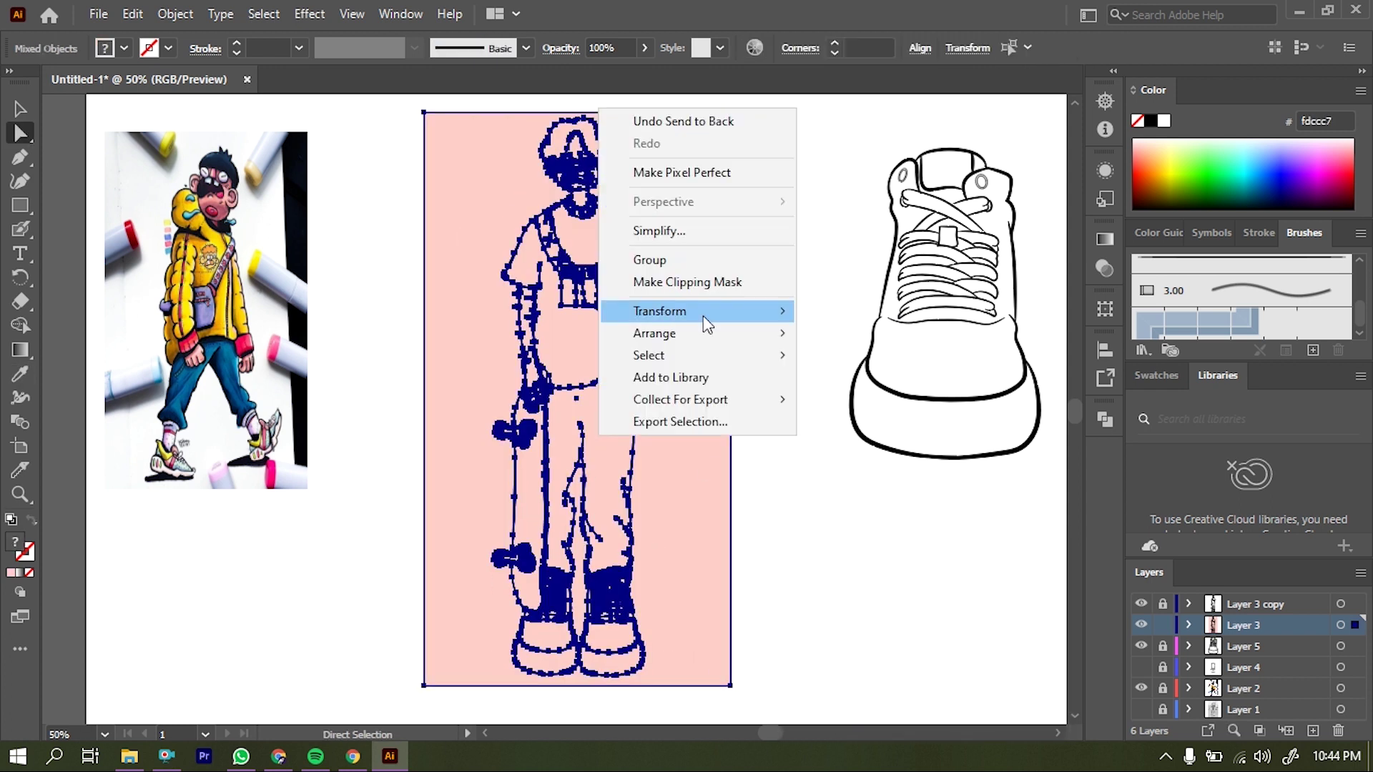
key("Escape")
key("shift+ctrl+F9")
left_click(948, 516)
right_click(715, 400)
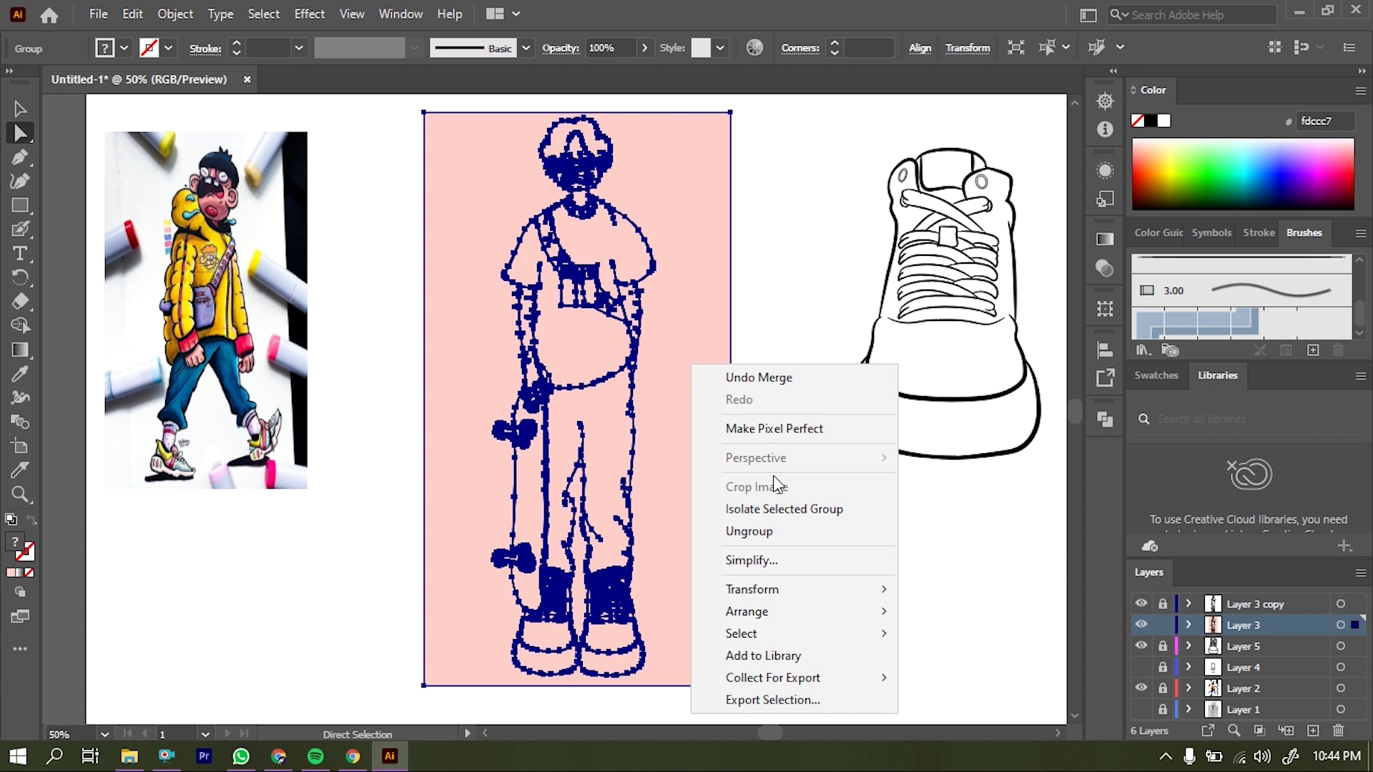
left_click(796, 460)
key("Escape")
- Zoom in on the shirt outline and select a point on it
key("z")
left_click(652, 383)
left_click(577, 466)
left_click(618, 507)
left_click(521, 537, "ctrl")
scroll(536, 346, "down", 3)
scroll(549, 496, "up", 5)
scroll(565, 494, "down", 5)
scroll(539, 374, "up", 3)
scroll(527, 340, "down", 3)
scroll(602, 414, "up", 4)
scroll(602, 414, "up", 2)
scroll(561, 408, "down", 5)
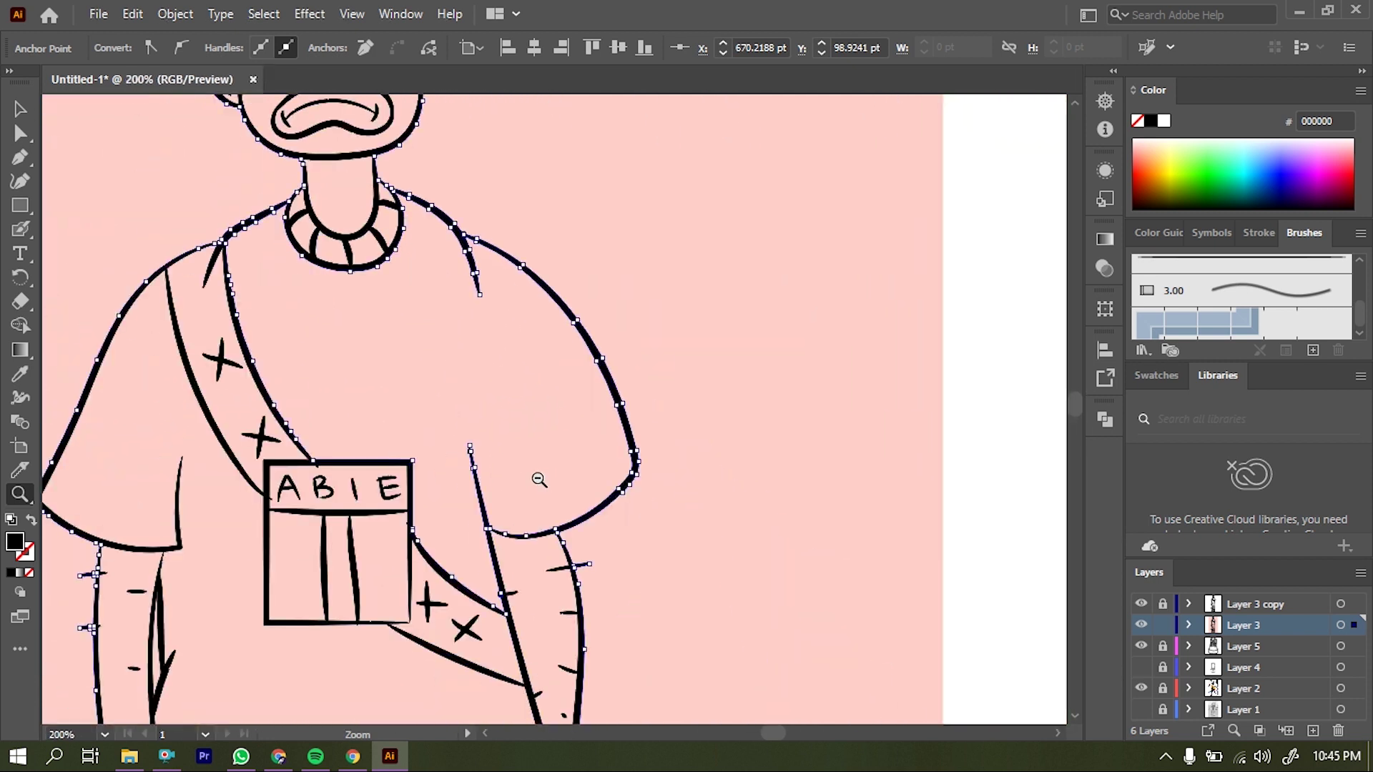
- Enter the merged group in isolation mode and select the narrow compound path
scroll(536, 478, "down", 2)
key("ctrl+a")
left_click(1105, 419)
left_click(1047, 412)
double_click(692, 284)
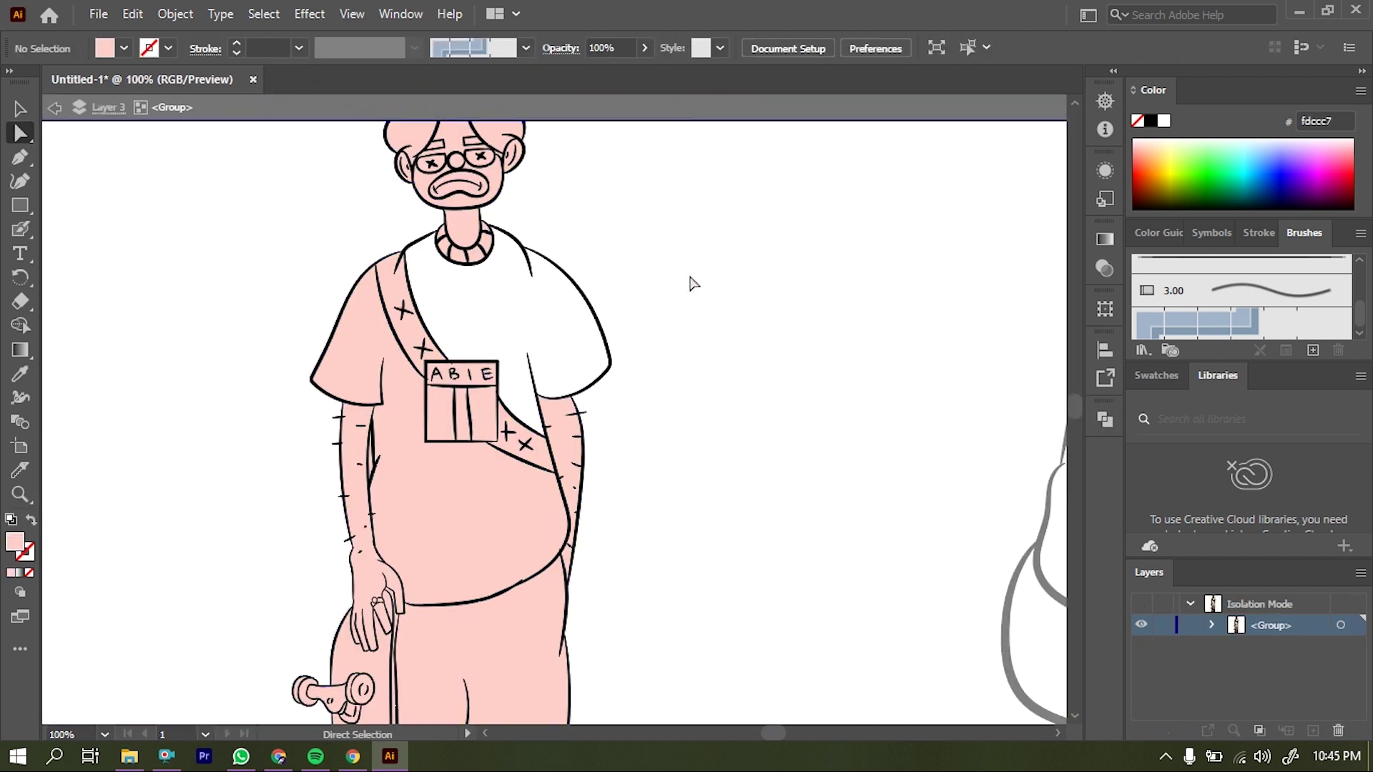
left_click(484, 296)
scroll(483, 296, "up", 5)
scroll(572, 429, "up", 5)
- Drag the thin stroke's tip anchor into the curve, Divide the overlapping outlines, then exit isolation
left_click(576, 439)
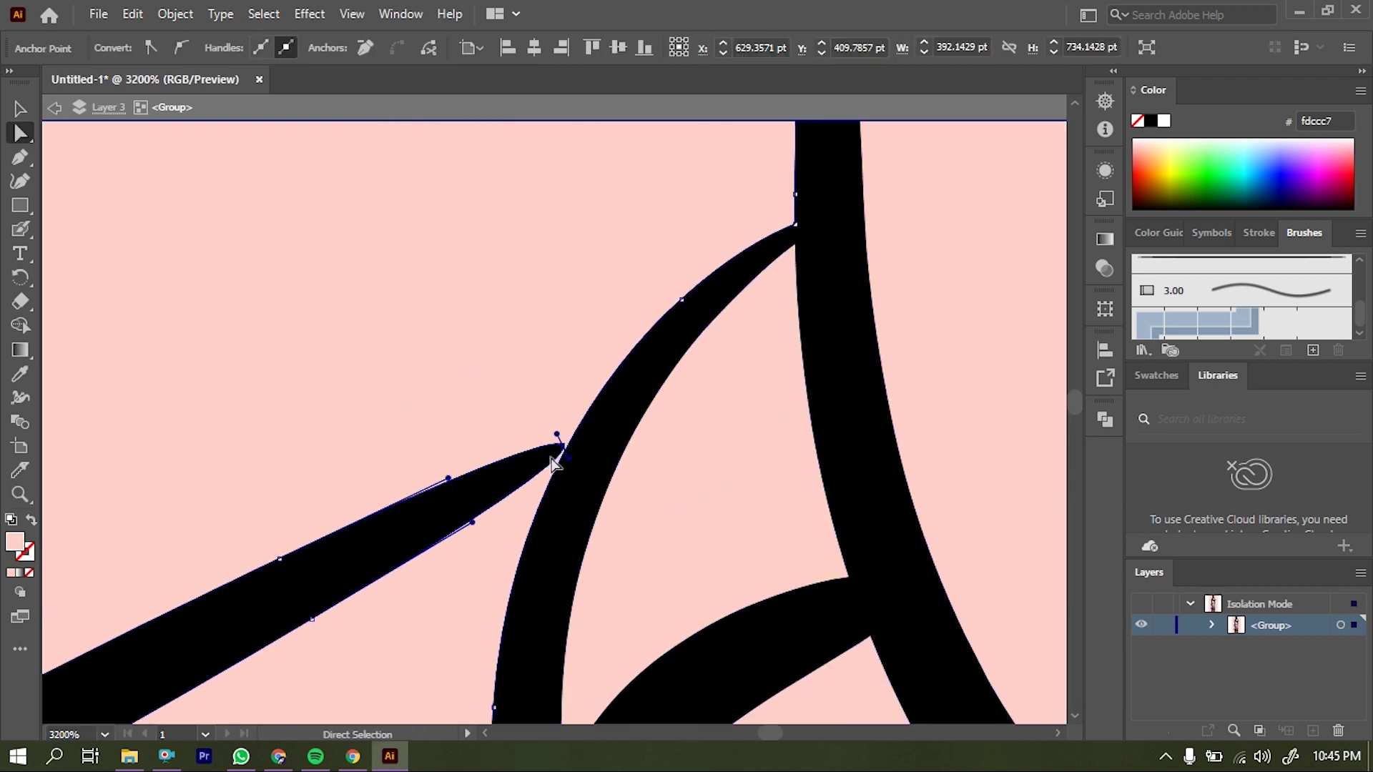
left_click_drag(576, 439, 608, 411)
key("ctrl+a")
left_click(174, 13)
left_click(1104, 420)
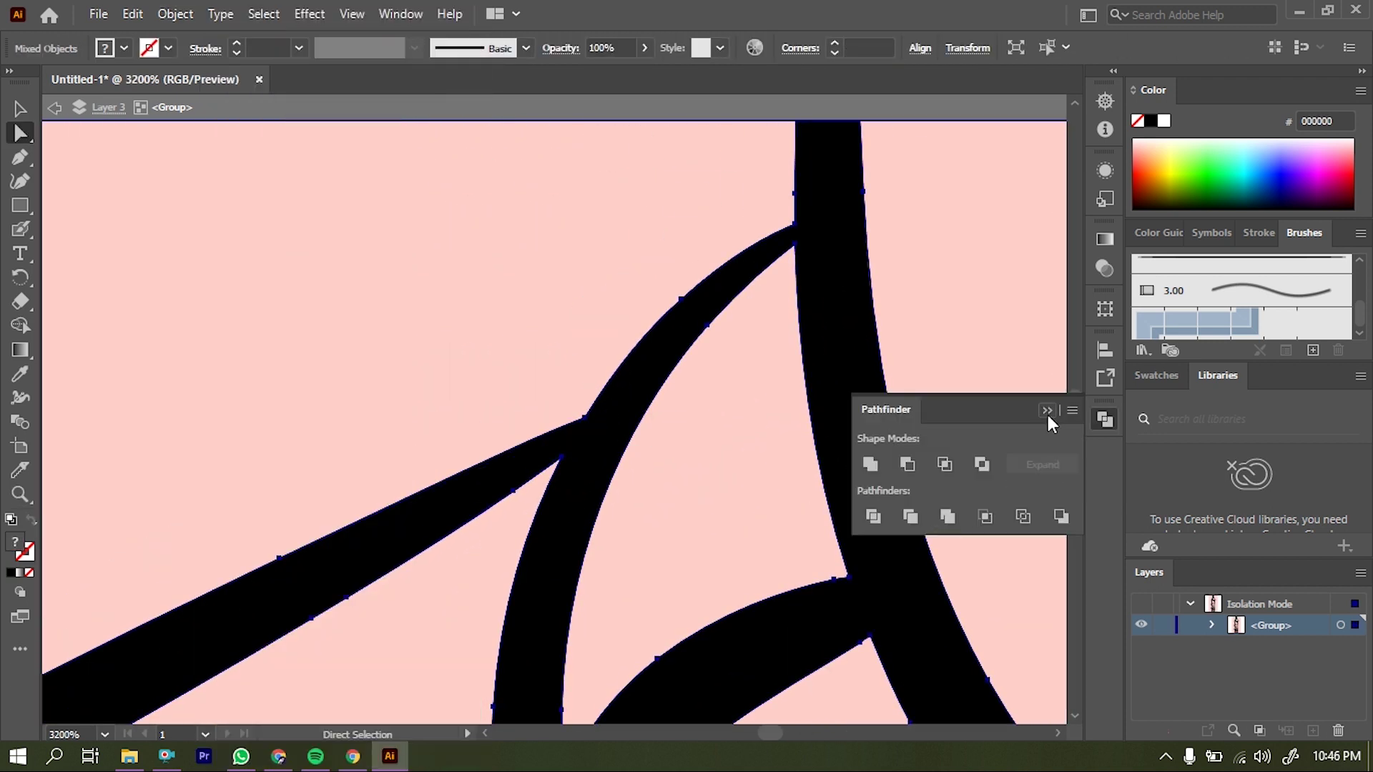
left_click(1046, 411)
scroll(527, 359, "down", 5)
scroll(619, 473, "down", 3)
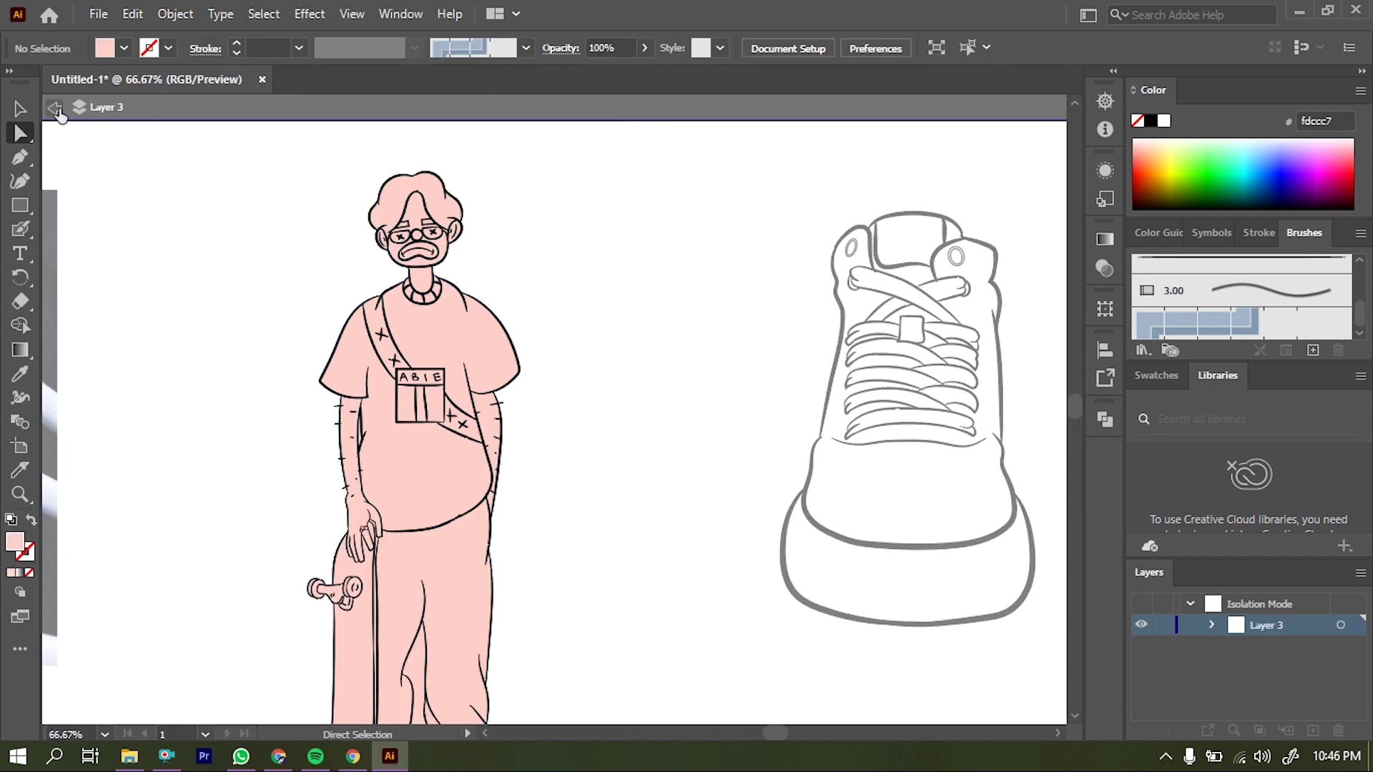
left_click(55, 108)
- Fill the shirt dark orange b83200 and the pants purple 810ec4
key("z")
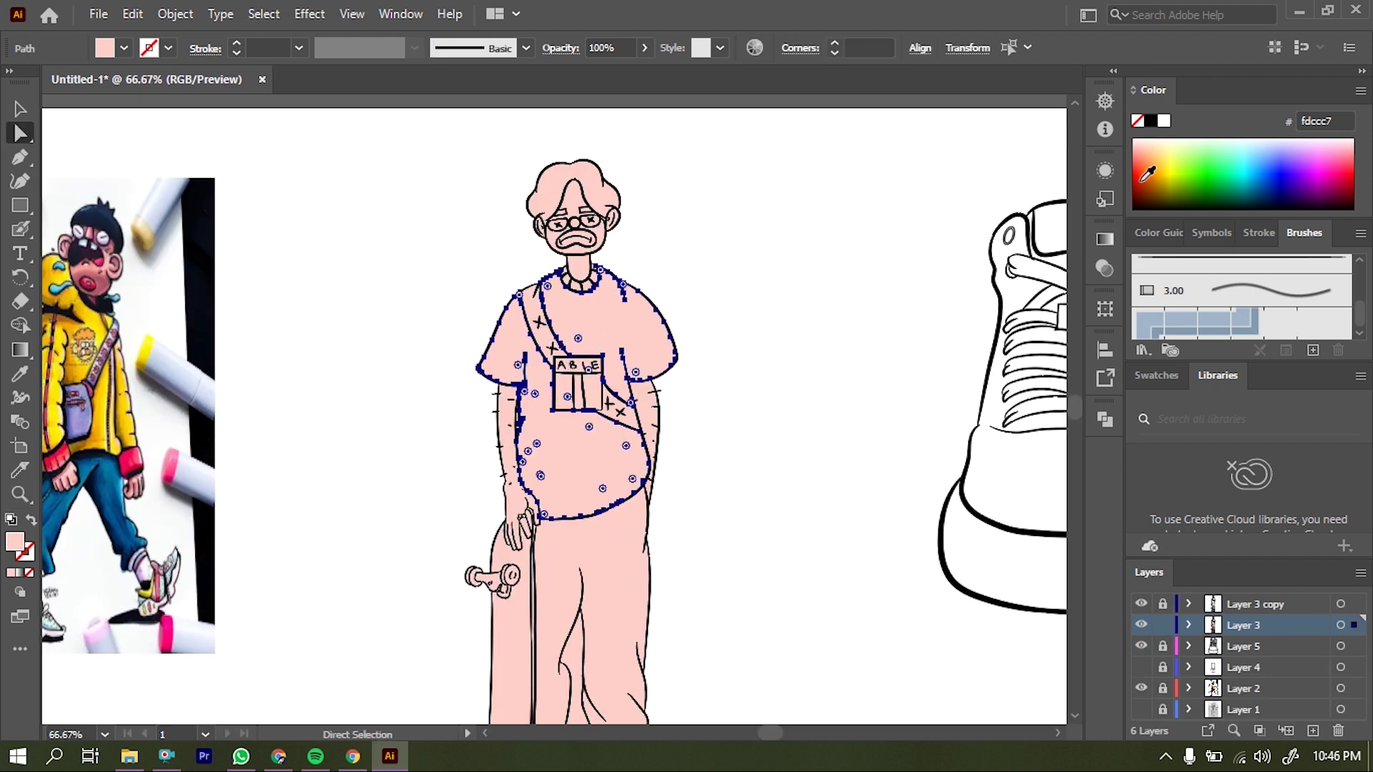
left_click(1143, 180)
left_click(328, 327)
left_click(726, 330)
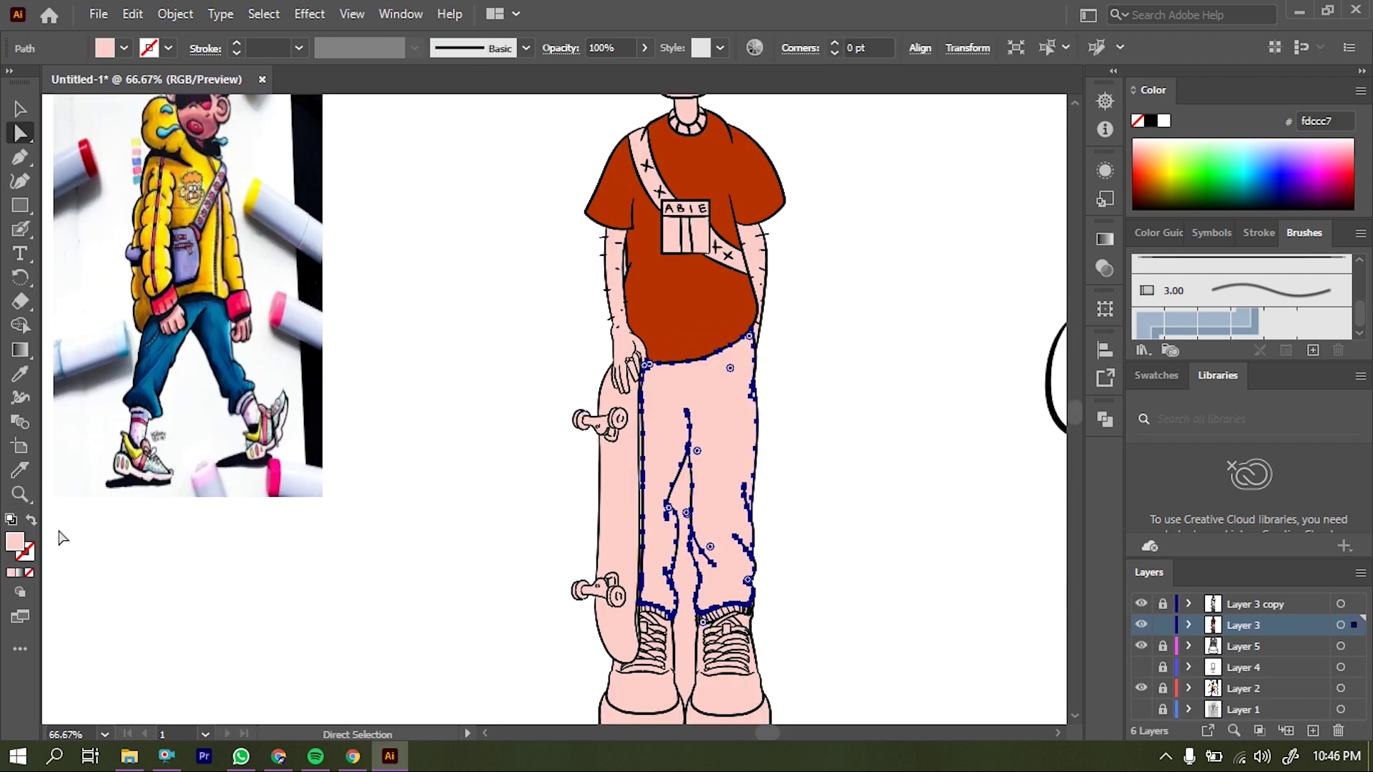
double_click(15, 547)
type("c60cc6")
left_click(989, 233)
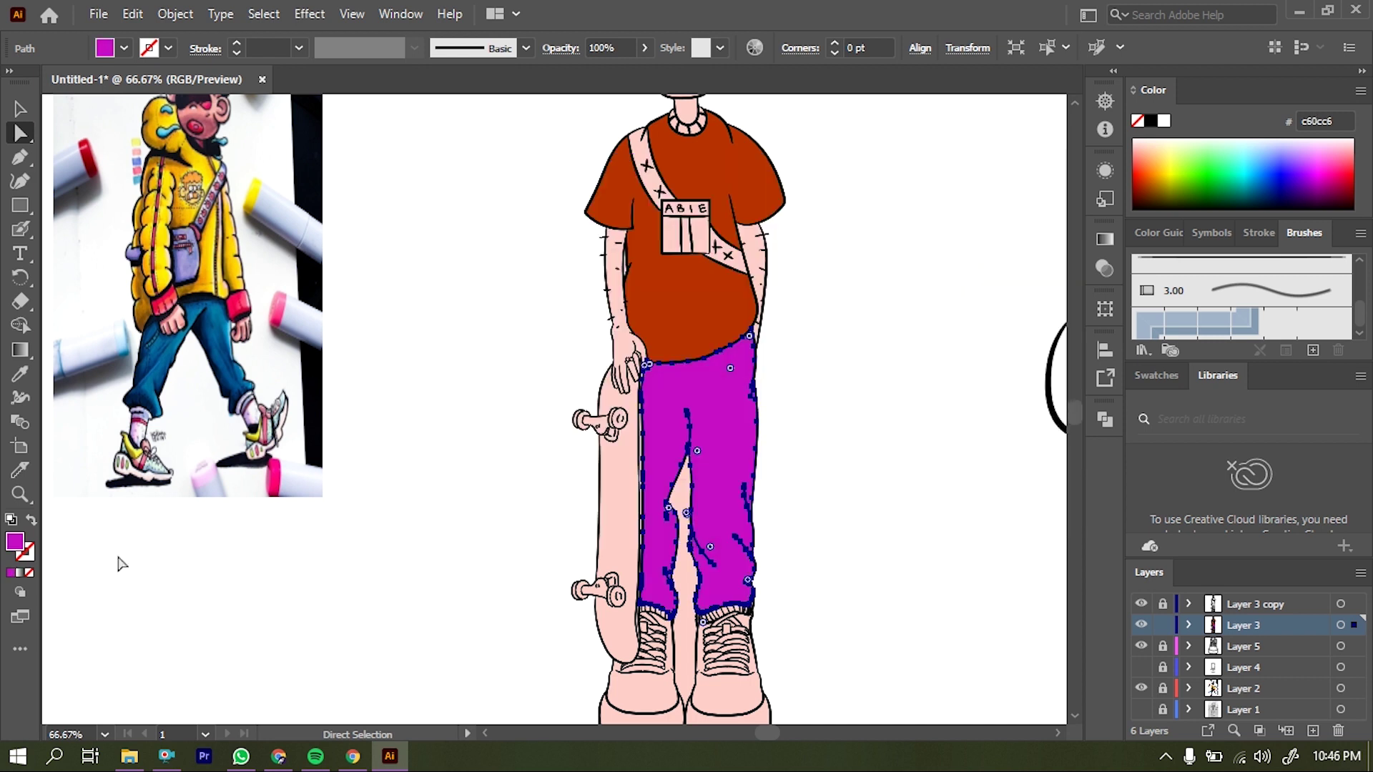
double_click(14, 544)
type("810ec4")
left_click(1001, 233)
- Zoom in on the head and make the glasses lenses white
key("z")
left_click(461, 320, "alt")
left_click_drag(422, 130, 557, 267)
key("a")
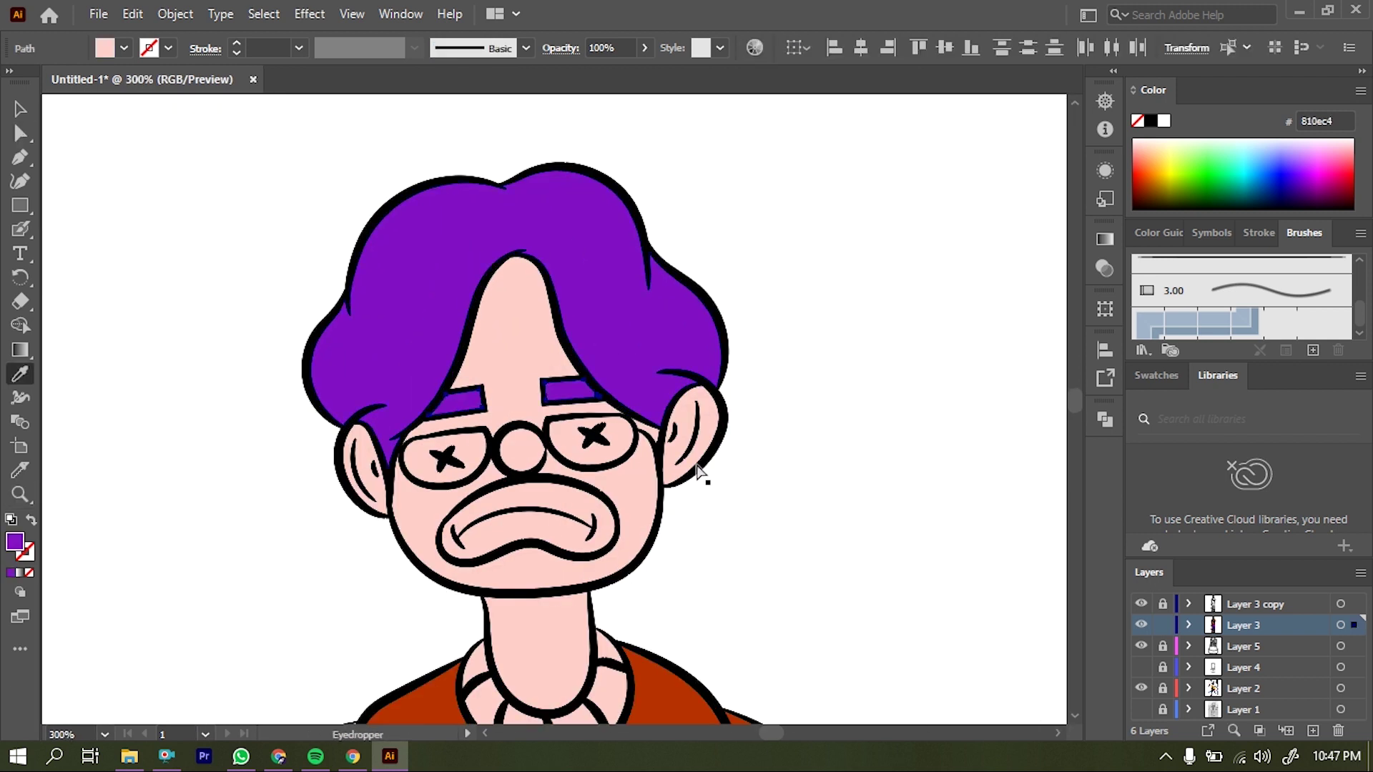
left_click(475, 464)
key("ctrl+0")
- Fill both shoe uppers yellow and both soles dark brown
key("a")
left_click(580, 323)
left_click(515, 406)
left_click(1175, 168)
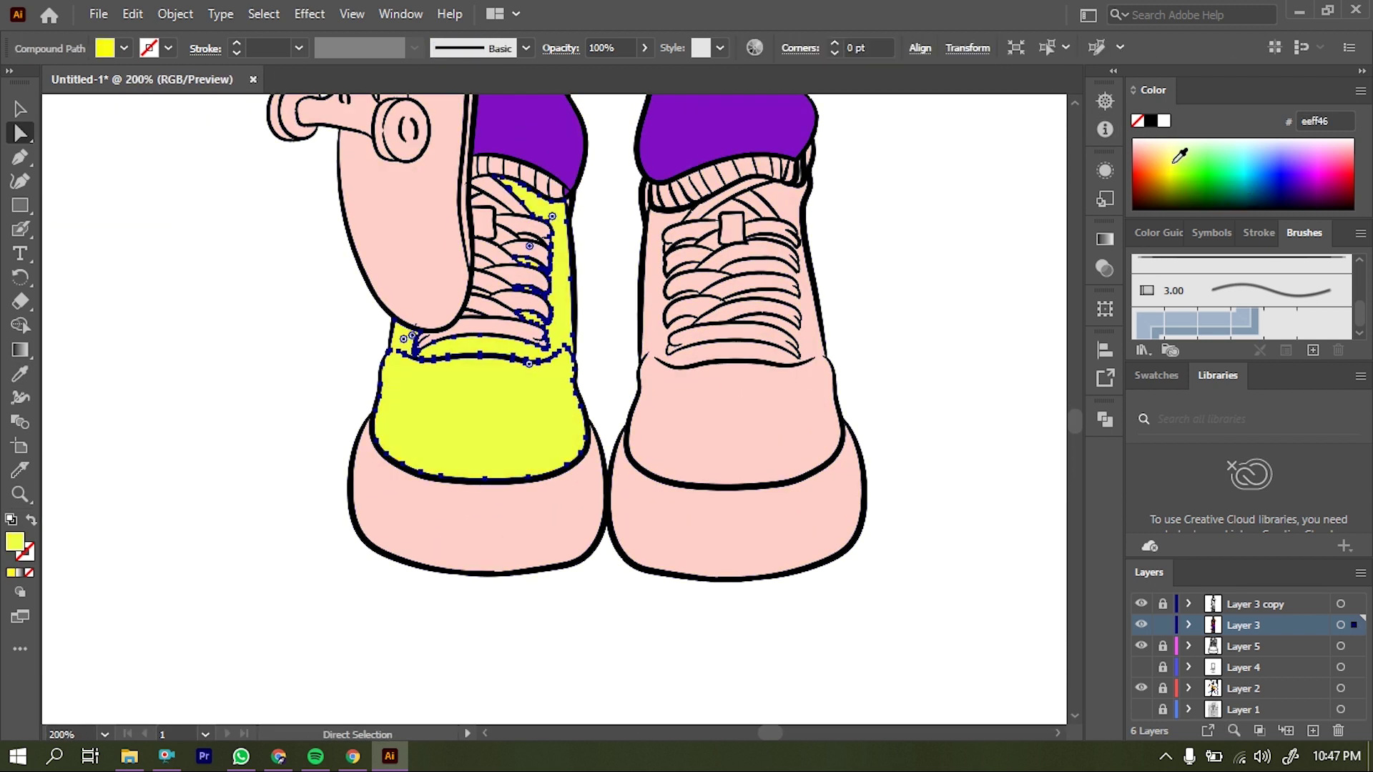
left_click(729, 400)
left_click(1172, 166)
left_click(472, 529)
left_click(1155, 191)
left_click(720, 527)
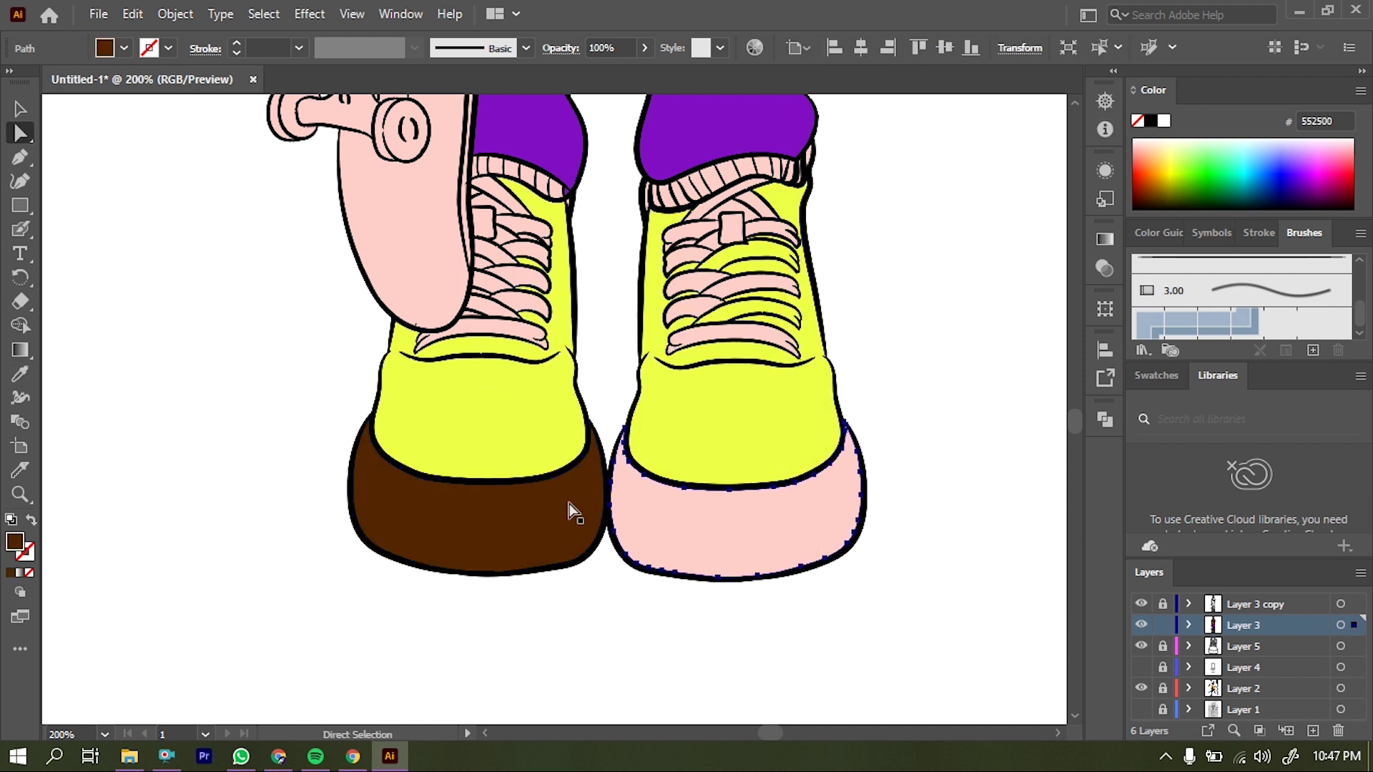
key("i")
left_click(472, 529)
- Select the skateboard deck and try colours on it for a blue board
key("ctrl+0")
key("ctrl+1")
left_click(1323, 168)
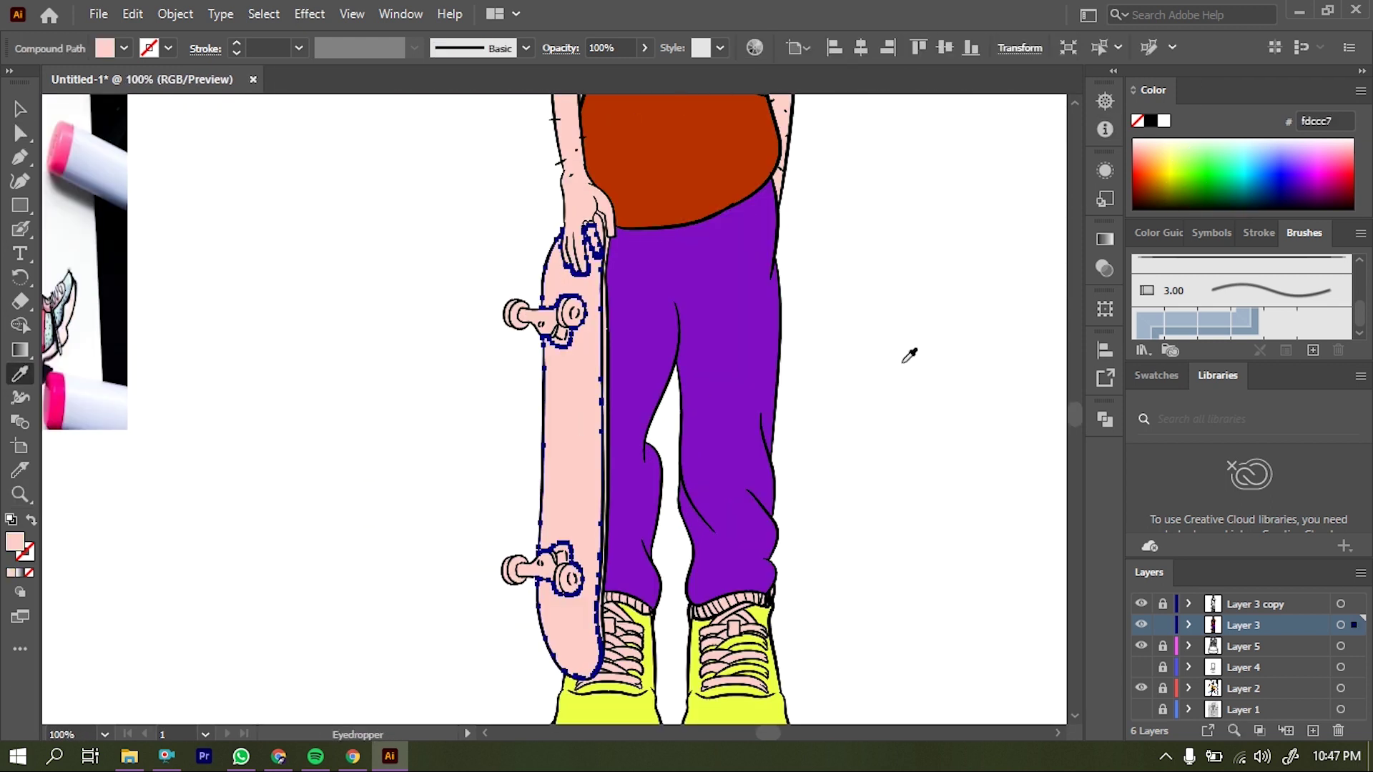
left_click(1216, 153)
- Fill the skateboard blue 46c7ff and the bag badge green 09ff07
left_click(1269, 171)
key("ctrl+shift+a")
key("ctrl+0")
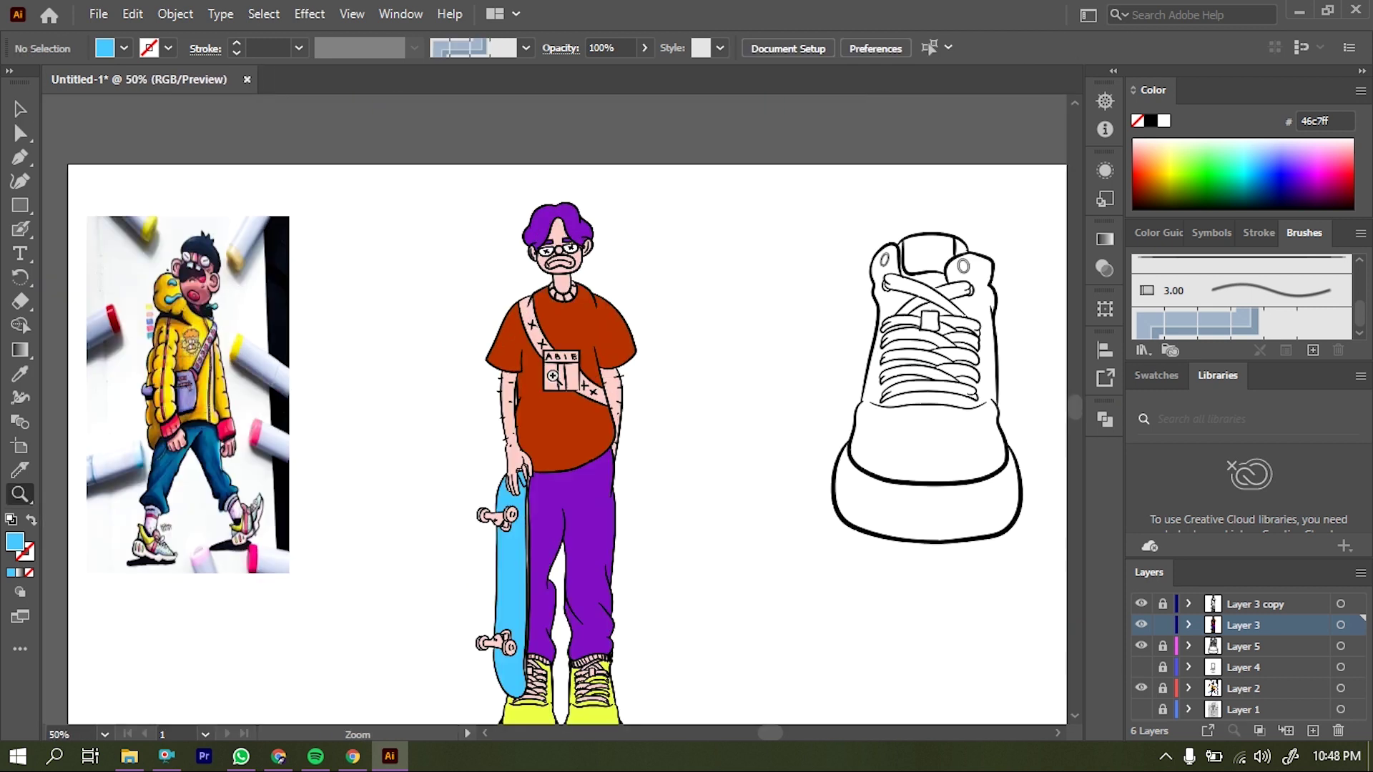
left_click(553, 376)
key("a")
- Zoom into the left shoe and eyedrop the badge's green onto its laces
key("ctrl+shift+a")
key("ctrl+0")
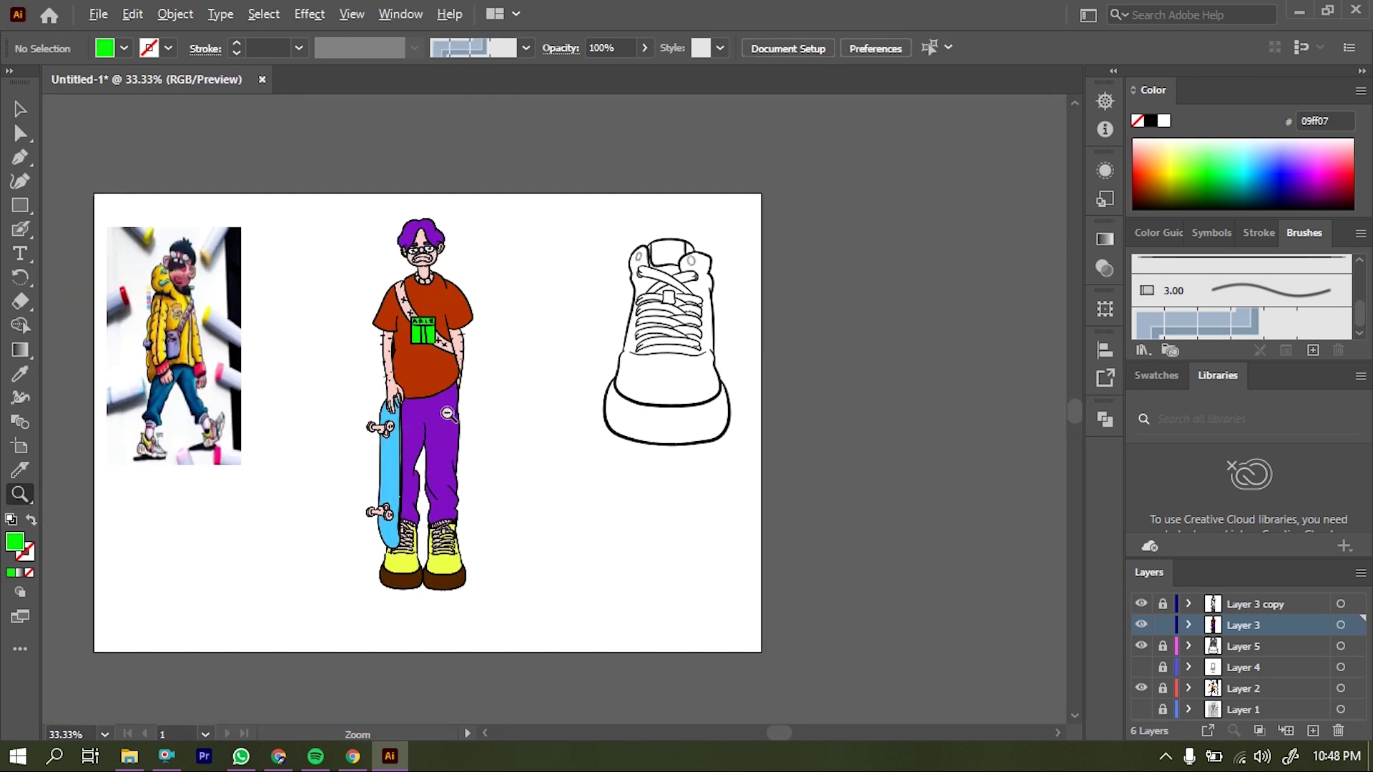
key("z")
left_click(457, 558)
left_click(465, 343)
left_click(422, 511)
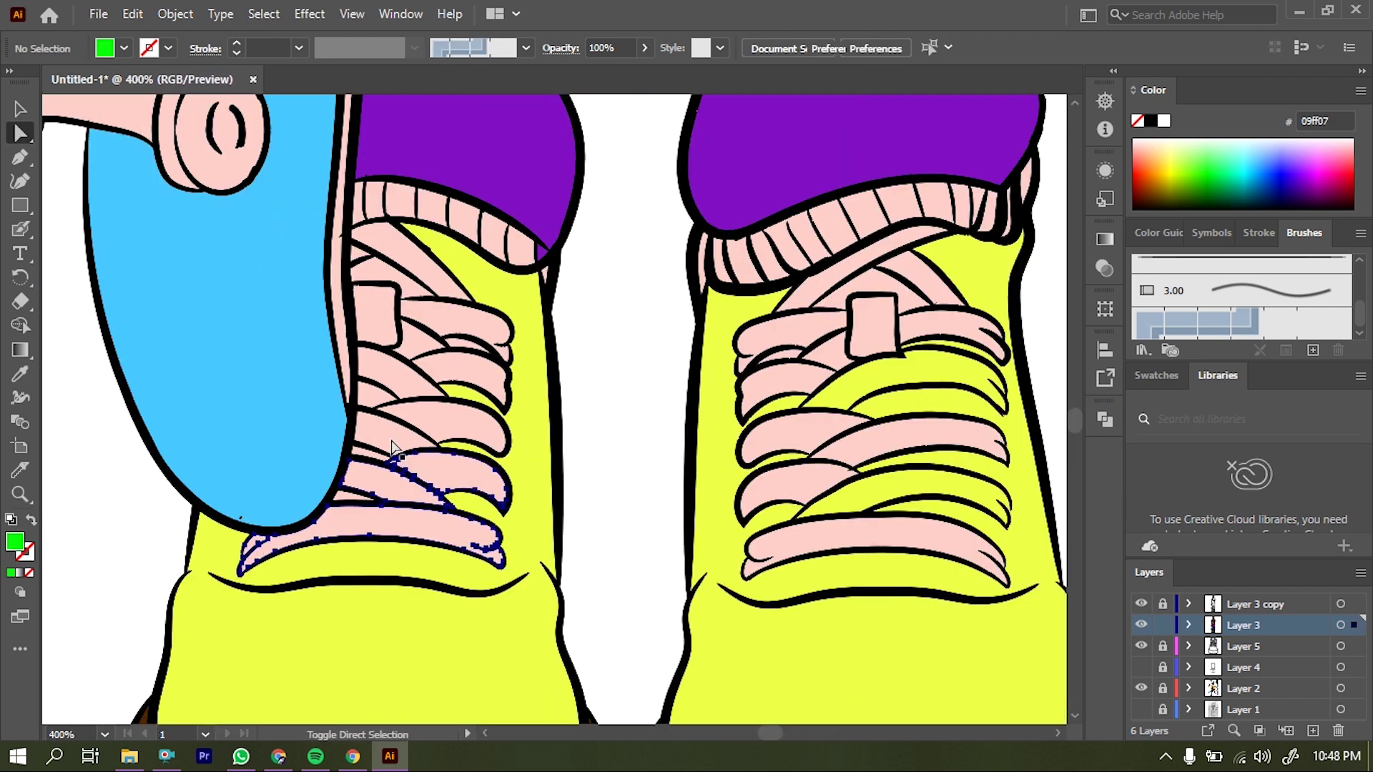
key("ctrl+shift+a")
key("ctrl+plus")
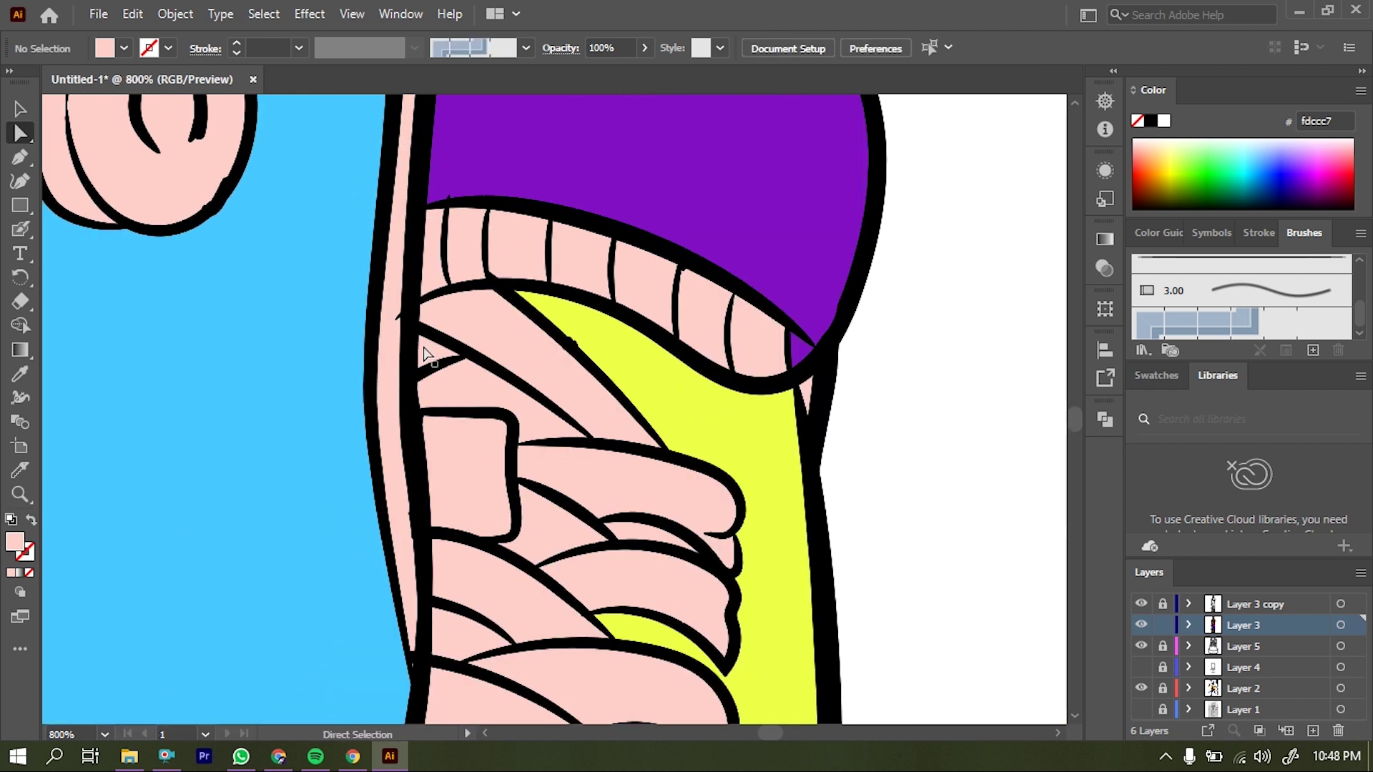
key("z")
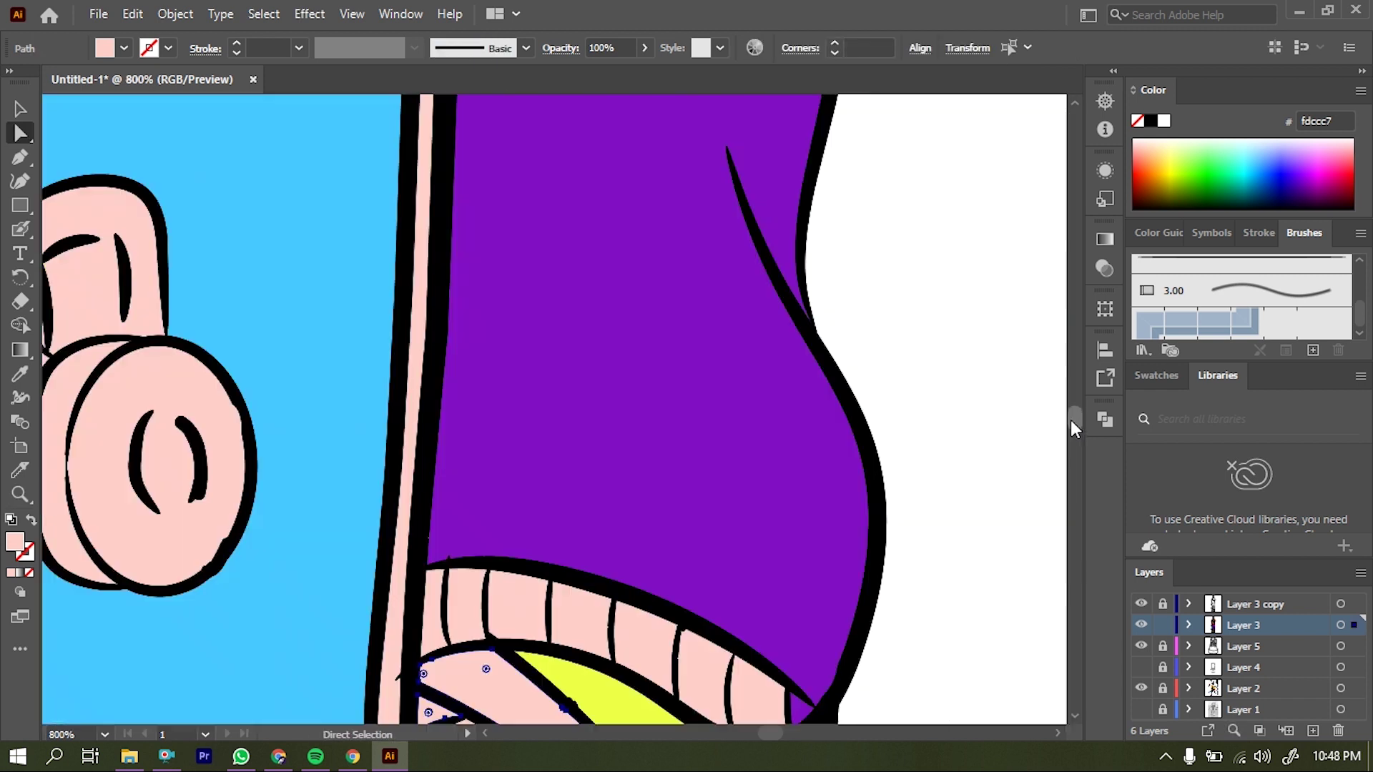
left_click(469, 392, "alt")
left_click(521, 227, "alt")
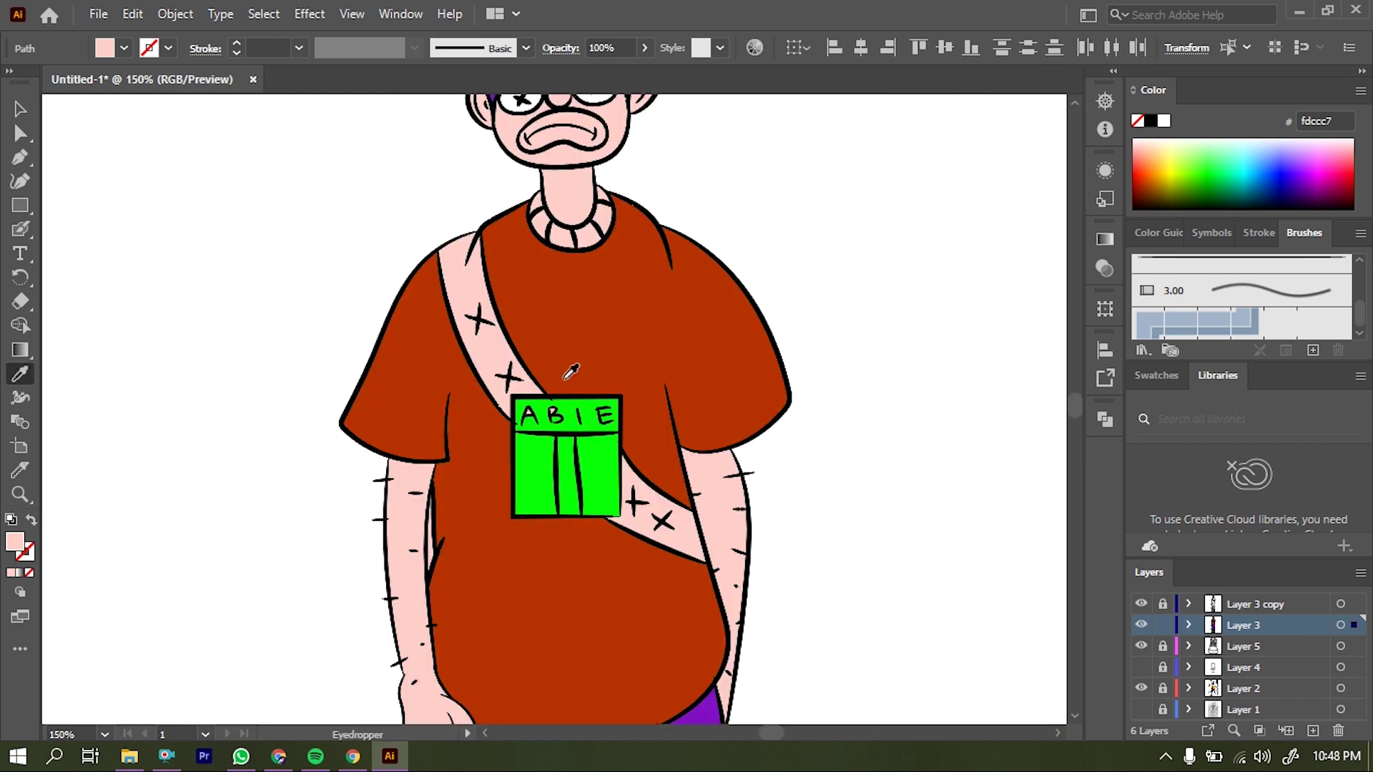
key("i")
left_click(561, 484)
- Fill the left shoe's lace gaps olive 83872a and its lace tag orange
key("ctrl+plus")
key("ctrl+plus")
key("a")
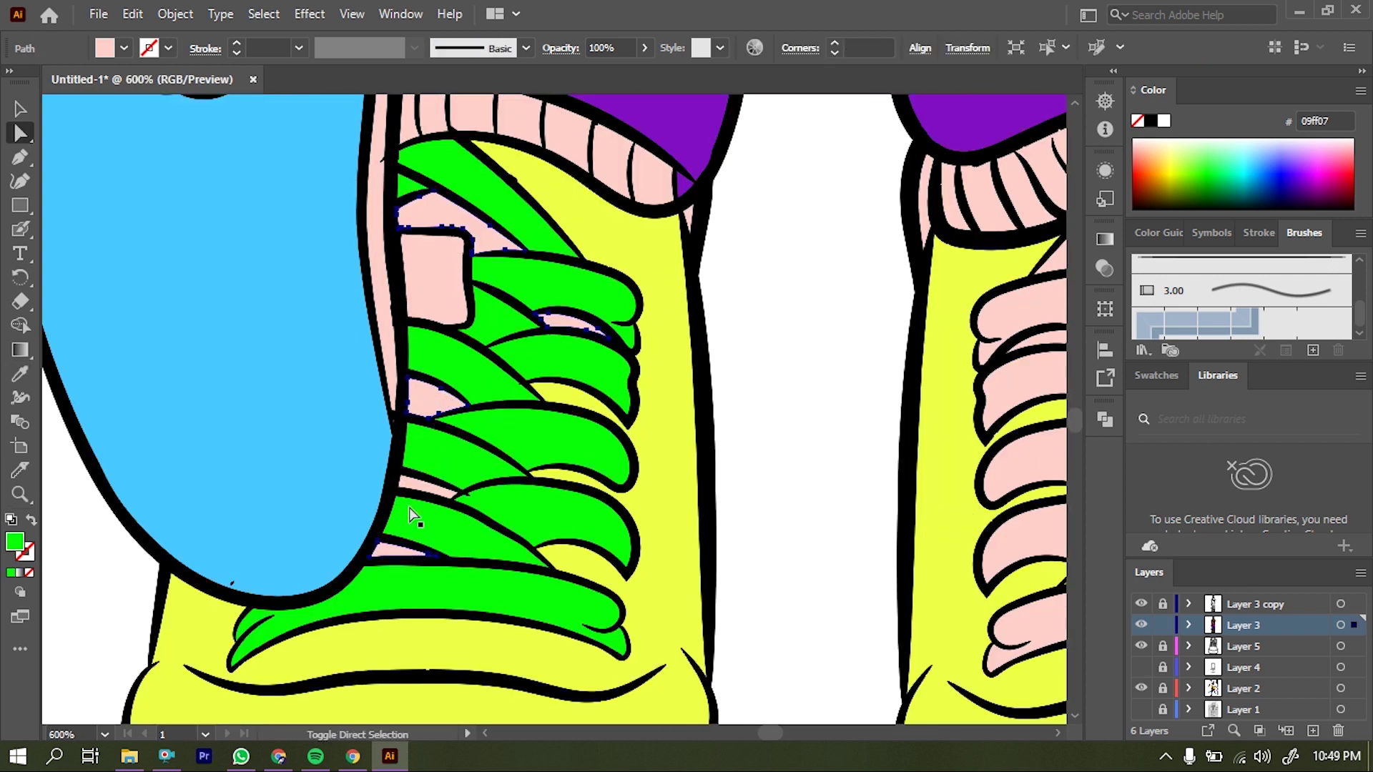
double_click(15, 542)
left_click(708, 343)
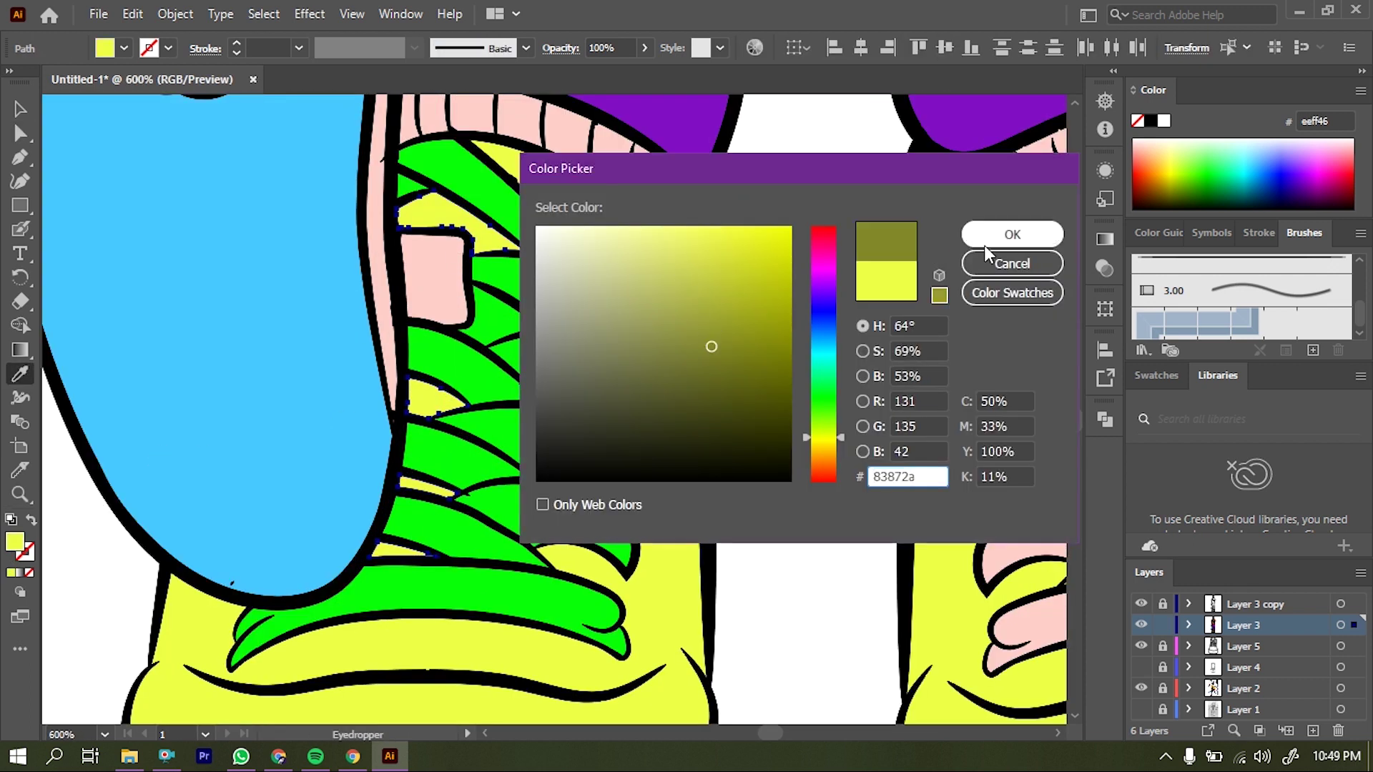
key("Return")
left_click(585, 204)
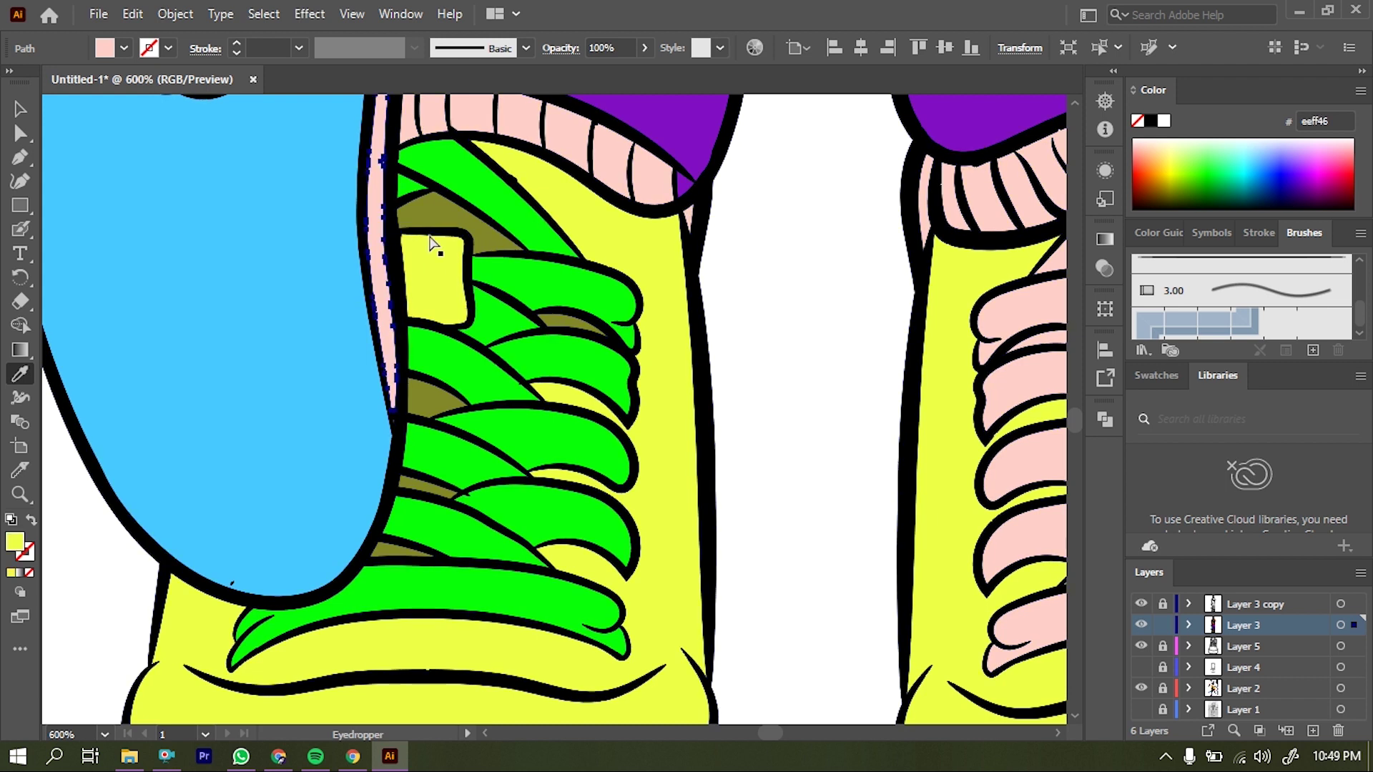
left_click(1170, 164)
left_click(899, 299)
key("ctrl+0")
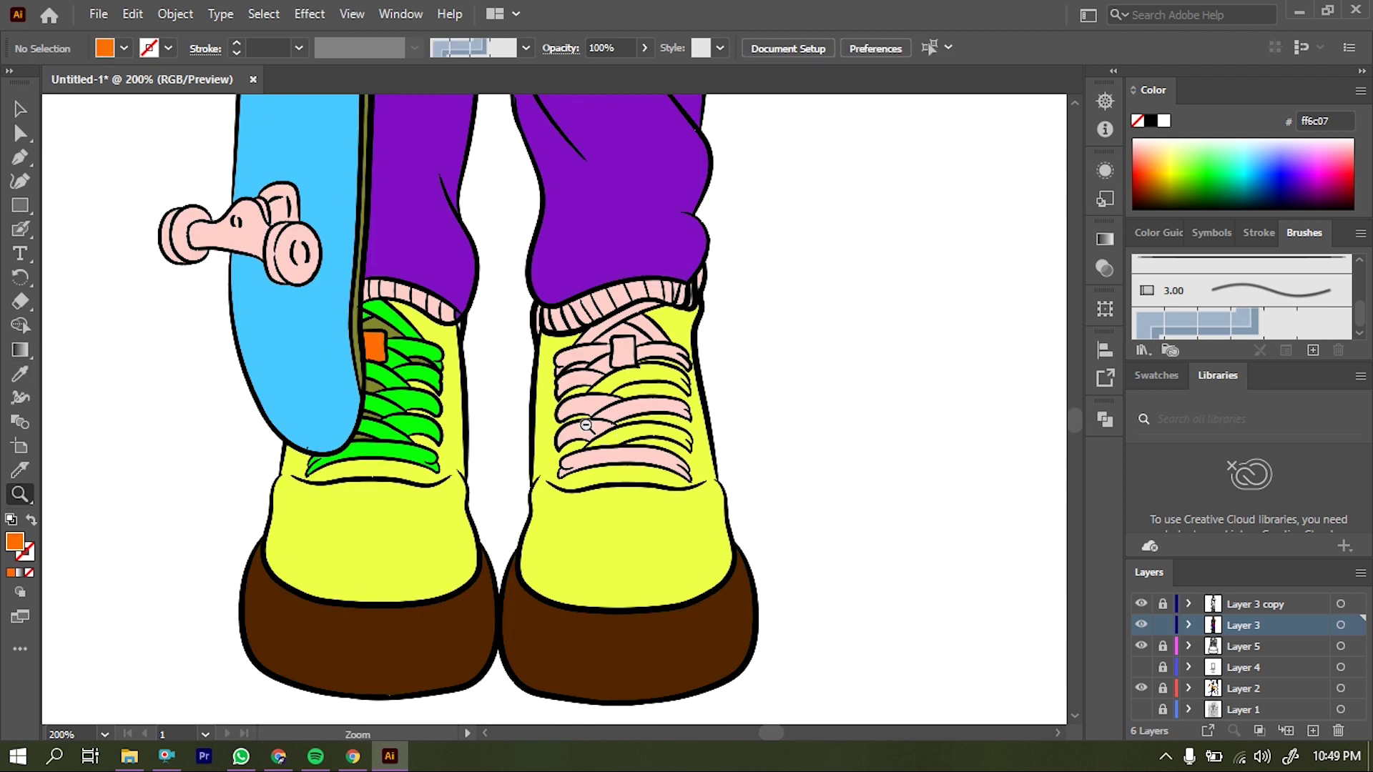
- Select all the artwork and apply a Pathfinder combine operation to it
scroll(527, 398, "up", 3)
scroll(514, 505, "up", 2)
scroll(626, 389, "up", 2)
left_click(626, 389)
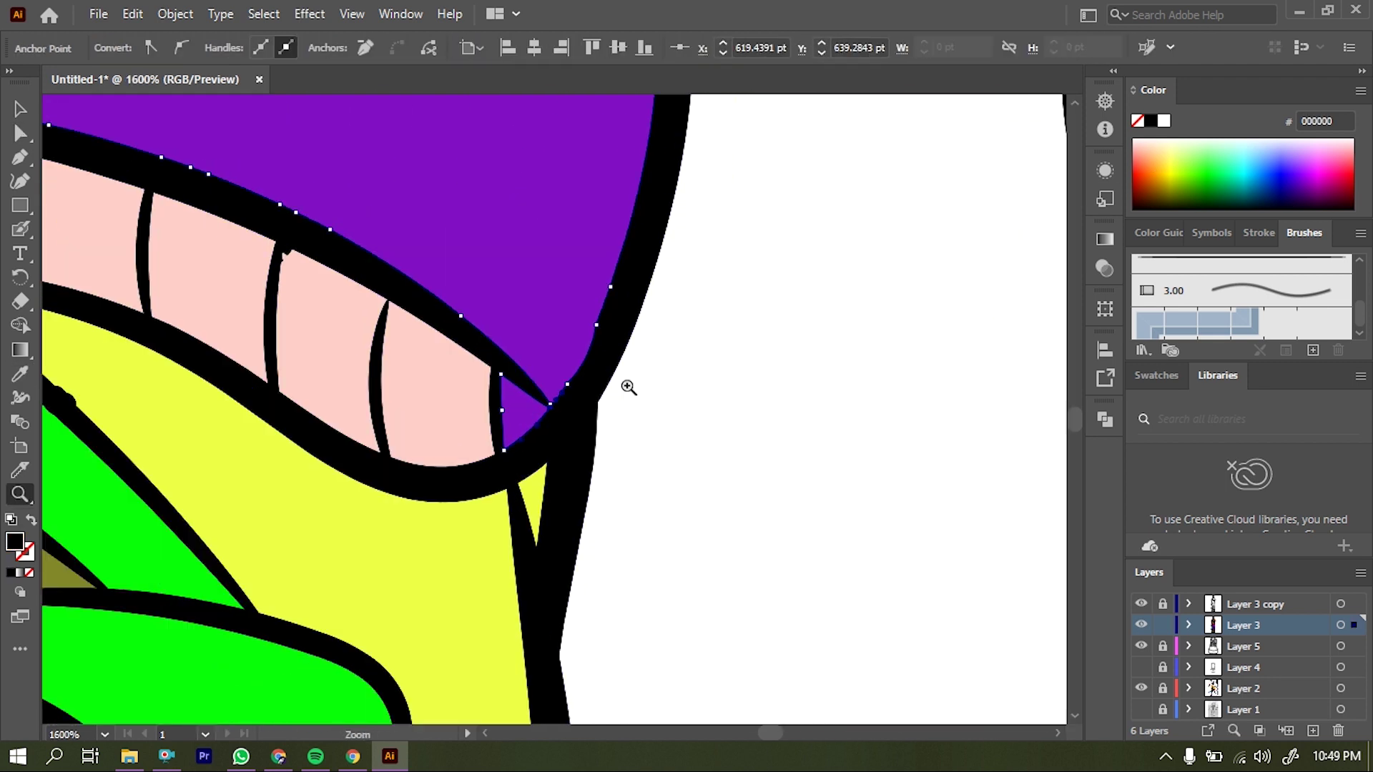
scroll(545, 445, "up", 2)
scroll(491, 393, "up", 3)
scroll(785, 360, "down", 5)
key("ctrl+a")
left_click(1105, 420)
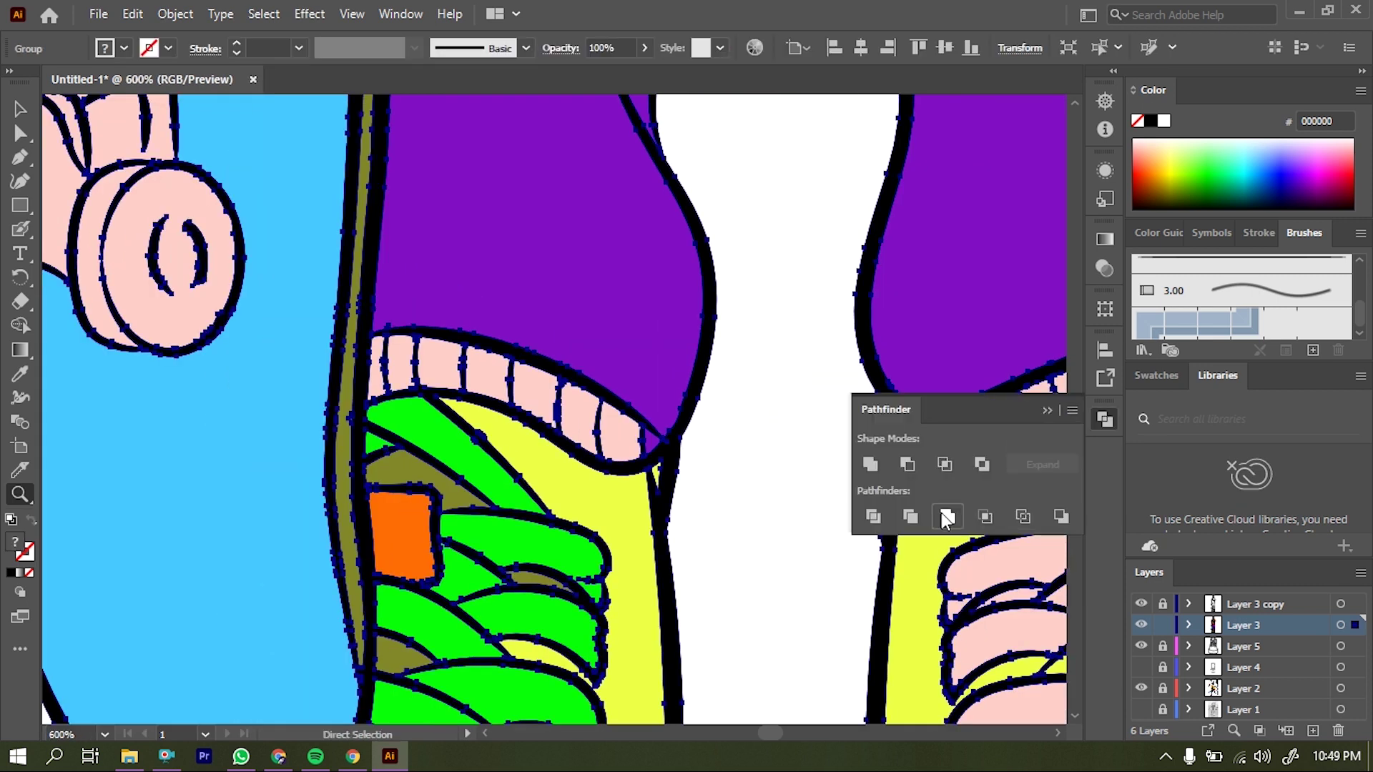
left_click(1104, 420)
key("a")
left_click(653, 453)
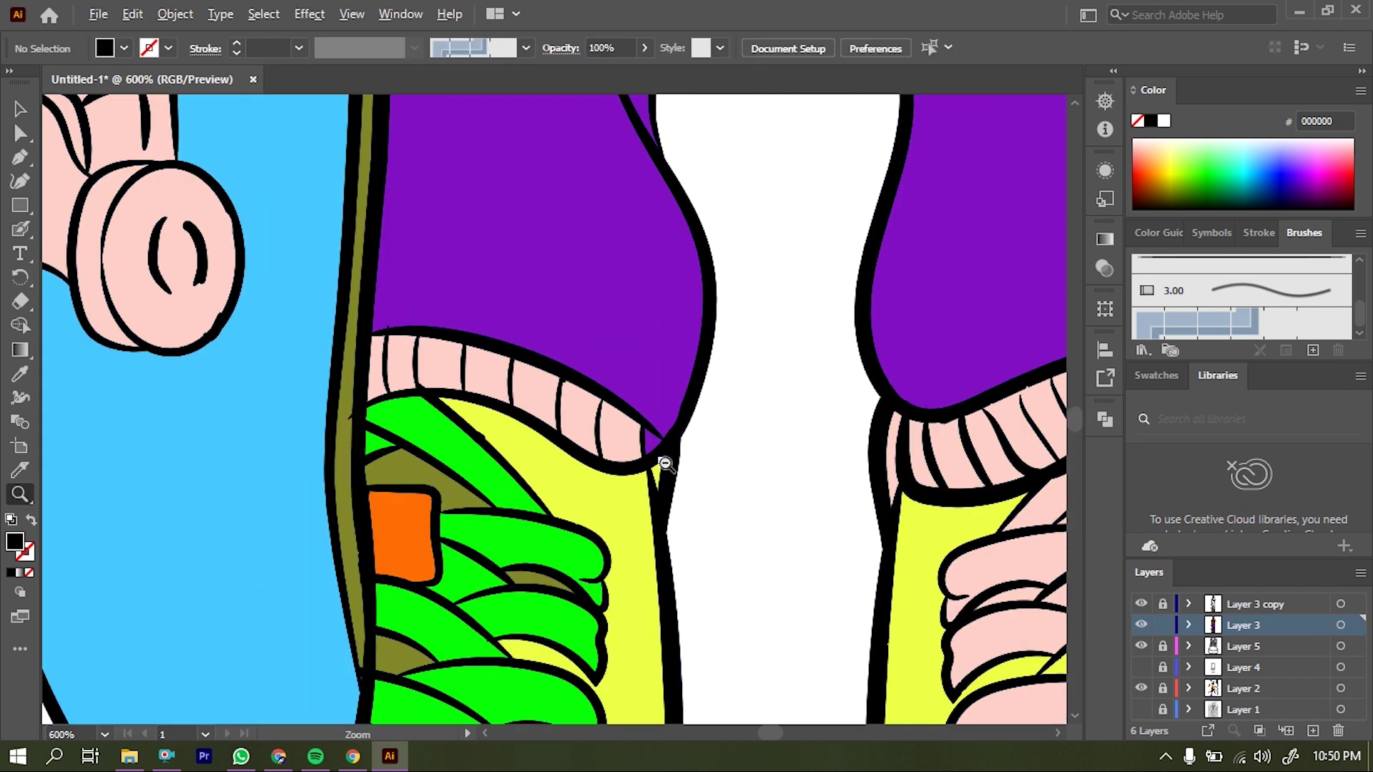
- Fill the right shoe's collar band dark purple and delete a leftover pink collar piece
scroll(653, 454, "up", 1)
left_click(363, 306)
key("i")
left_click(665, 372)
double_click(15, 541)
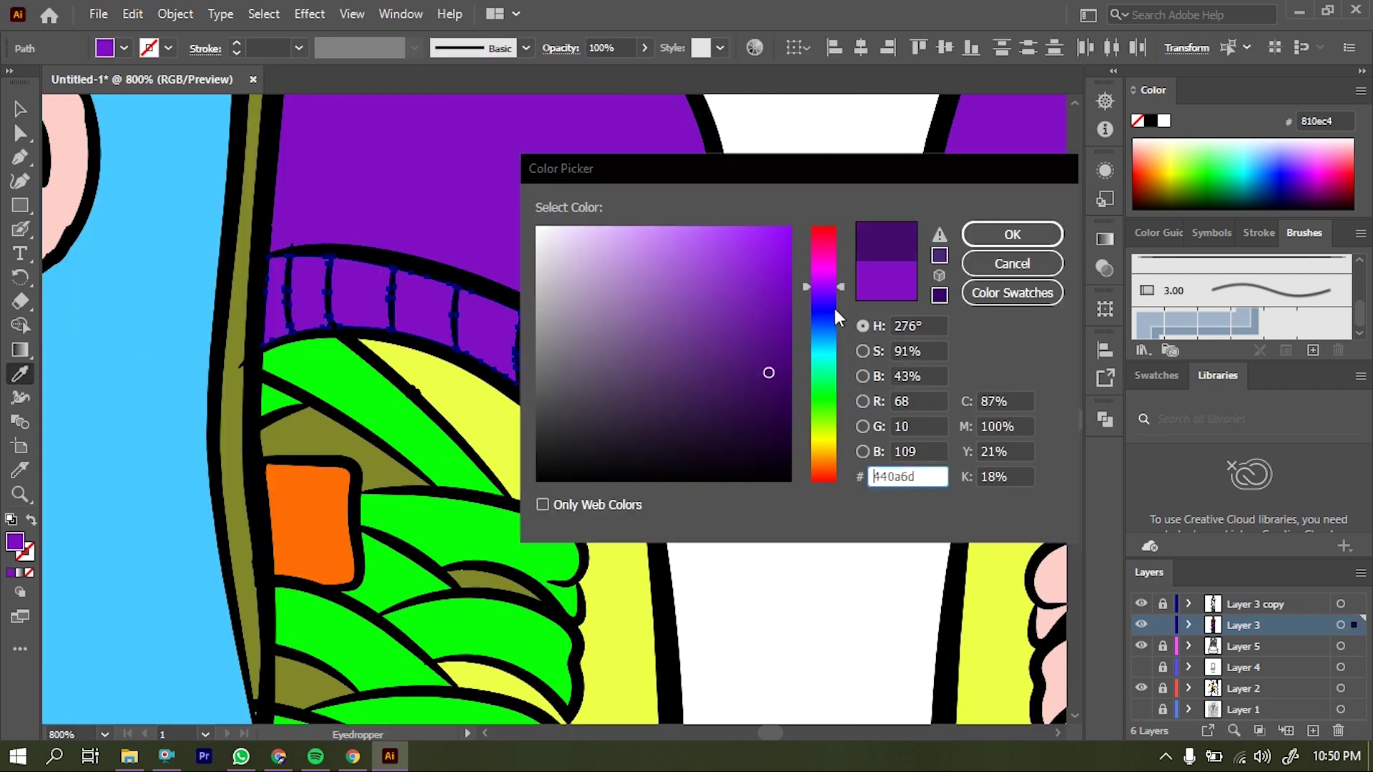
left_click(996, 234)
key("z")
left_click(739, 392, "alt")
left_click(514, 422)
key("a")
left_click(526, 440)
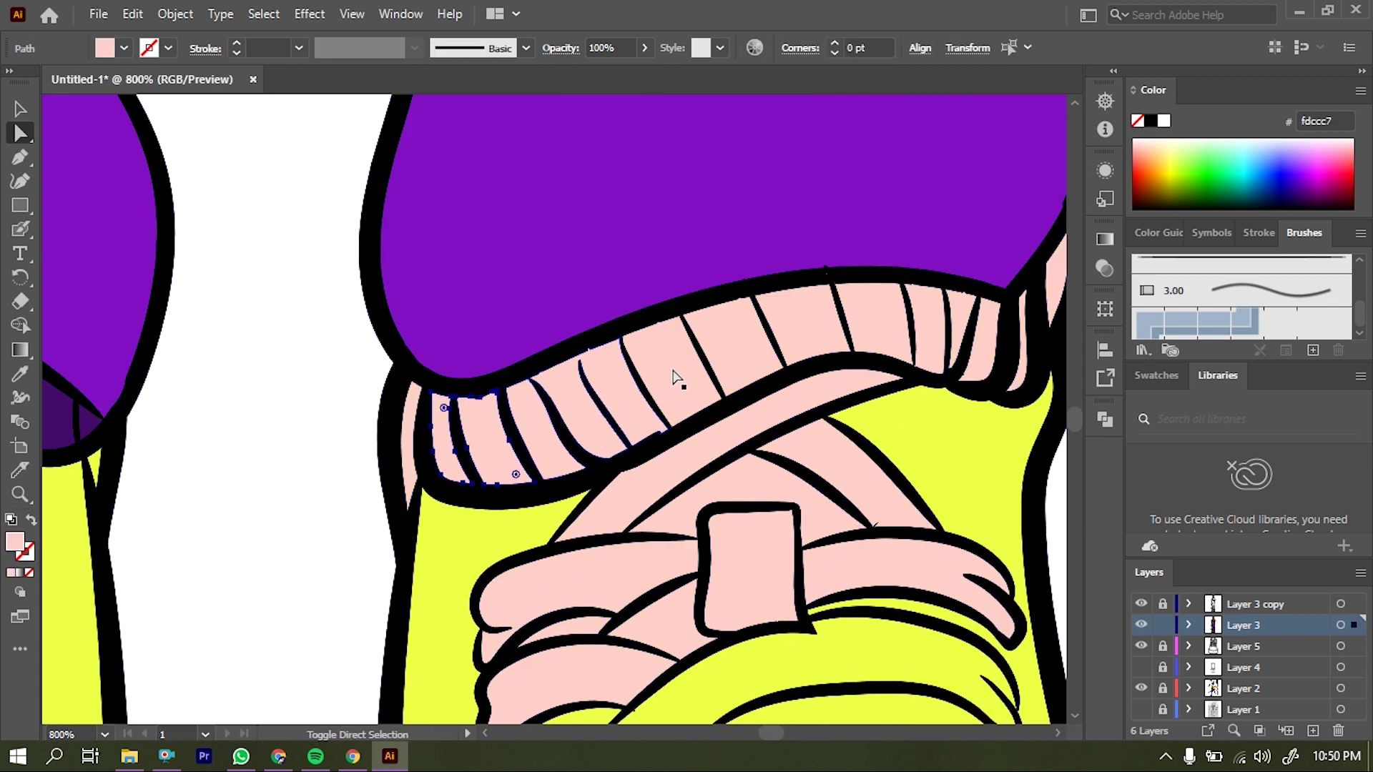
key("Delete")
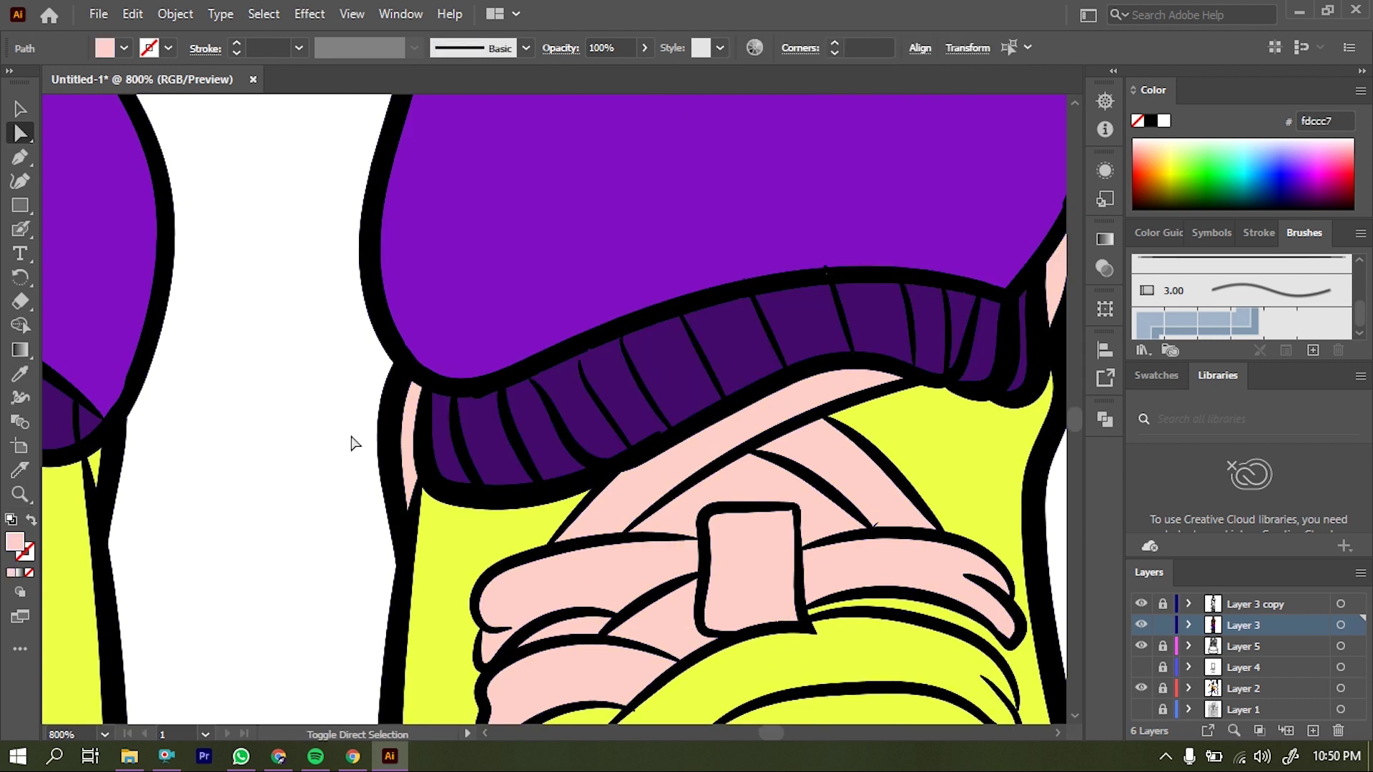
- Sample the shoe yellow and combine the black lace outline paths with Pathfinder
left_click(448, 513)
scroll(604, 389, "down", 2)
scroll(603, 491, "up", 2)
scroll(536, 384, "down", 3)
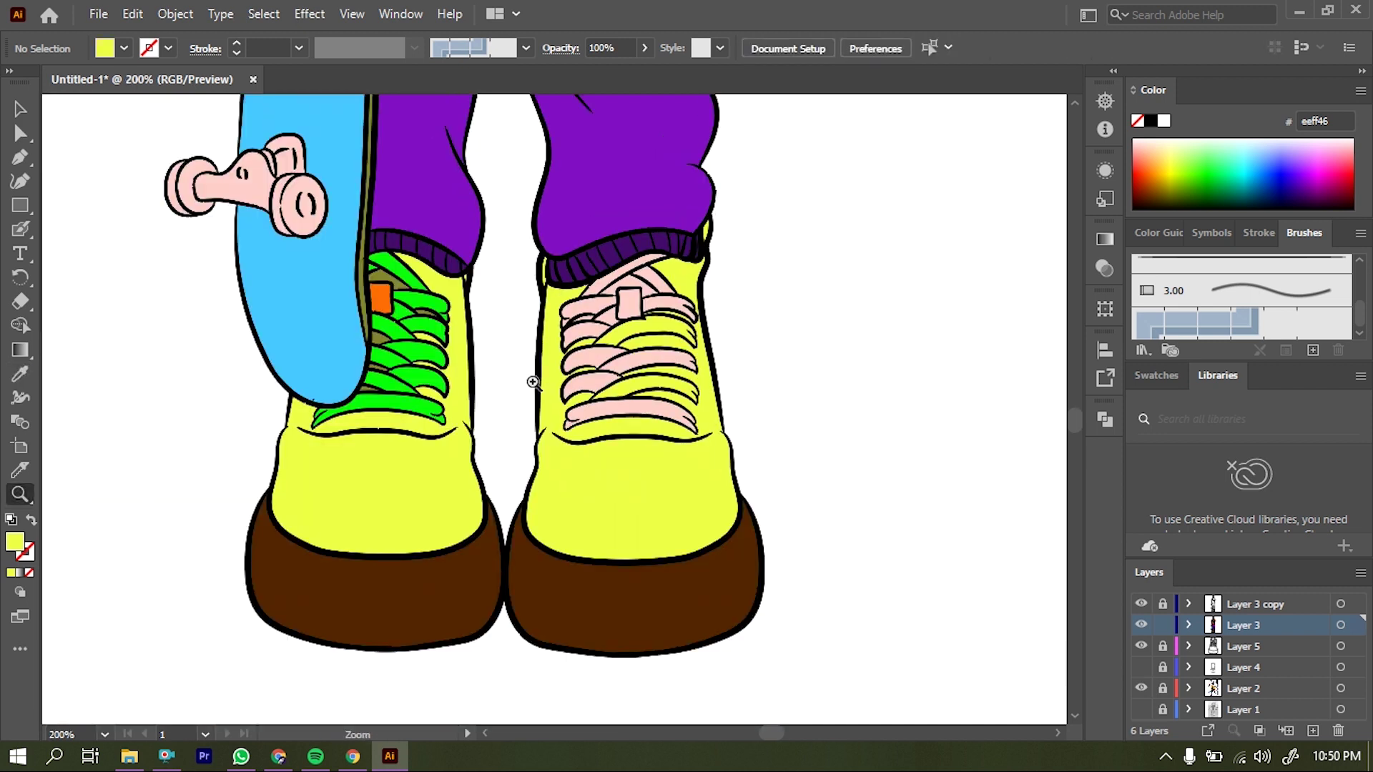
key("a")
scroll(740, 504, "up", 2)
scroll(740, 504, "up", 5)
left_click(567, 397)
scroll(565, 343, "down", 3)
scroll(591, 499, "up", 3)
left_click(1099, 422)
left_click(948, 517)
scroll(530, 491, "down", 5)
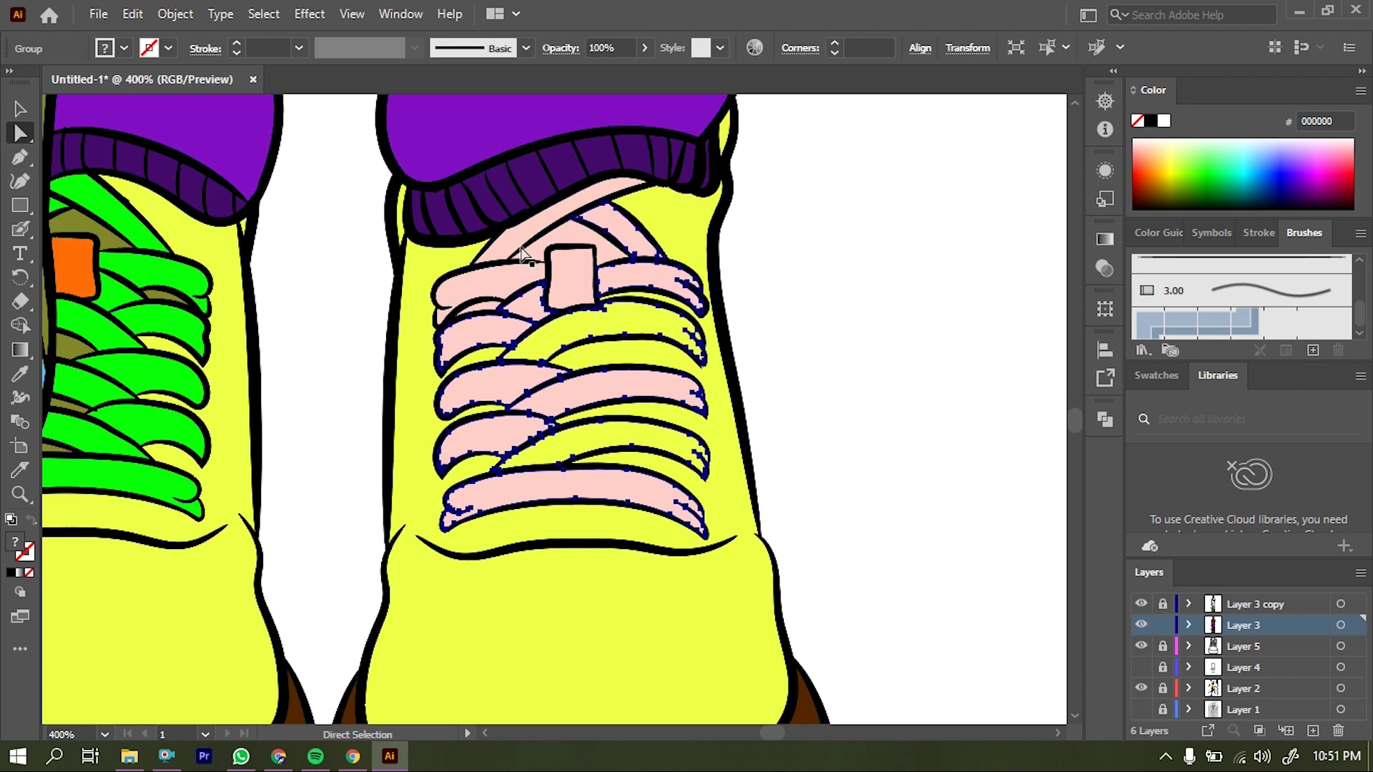
- Make the right shoe's laces green, its tag orange and the triangle behind it olive
left_click(179, 404)
left_click(86, 266)
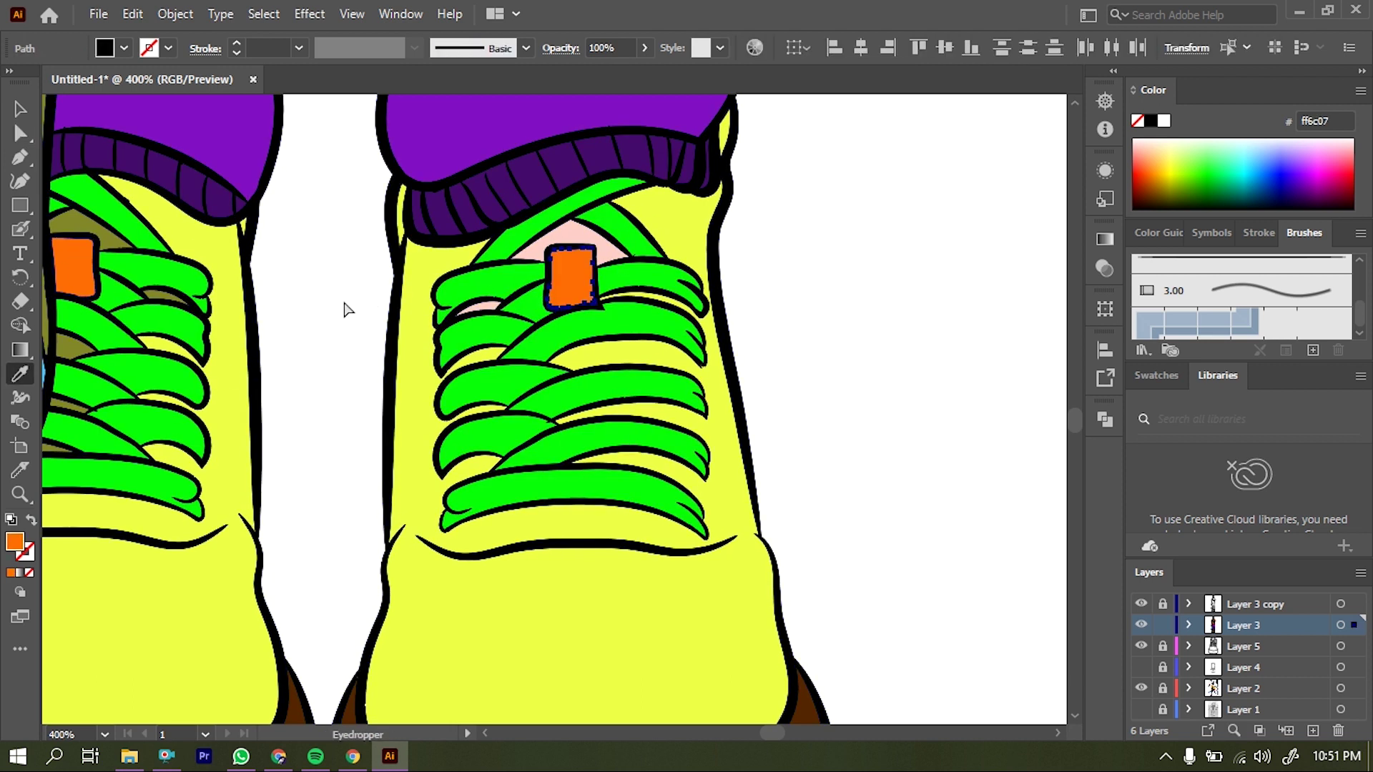
left_click(572, 236, "ctrl")
left_click(71, 215)
left_click(466, 306, "ctrl+shift")
scroll(465, 305, "up", 2)
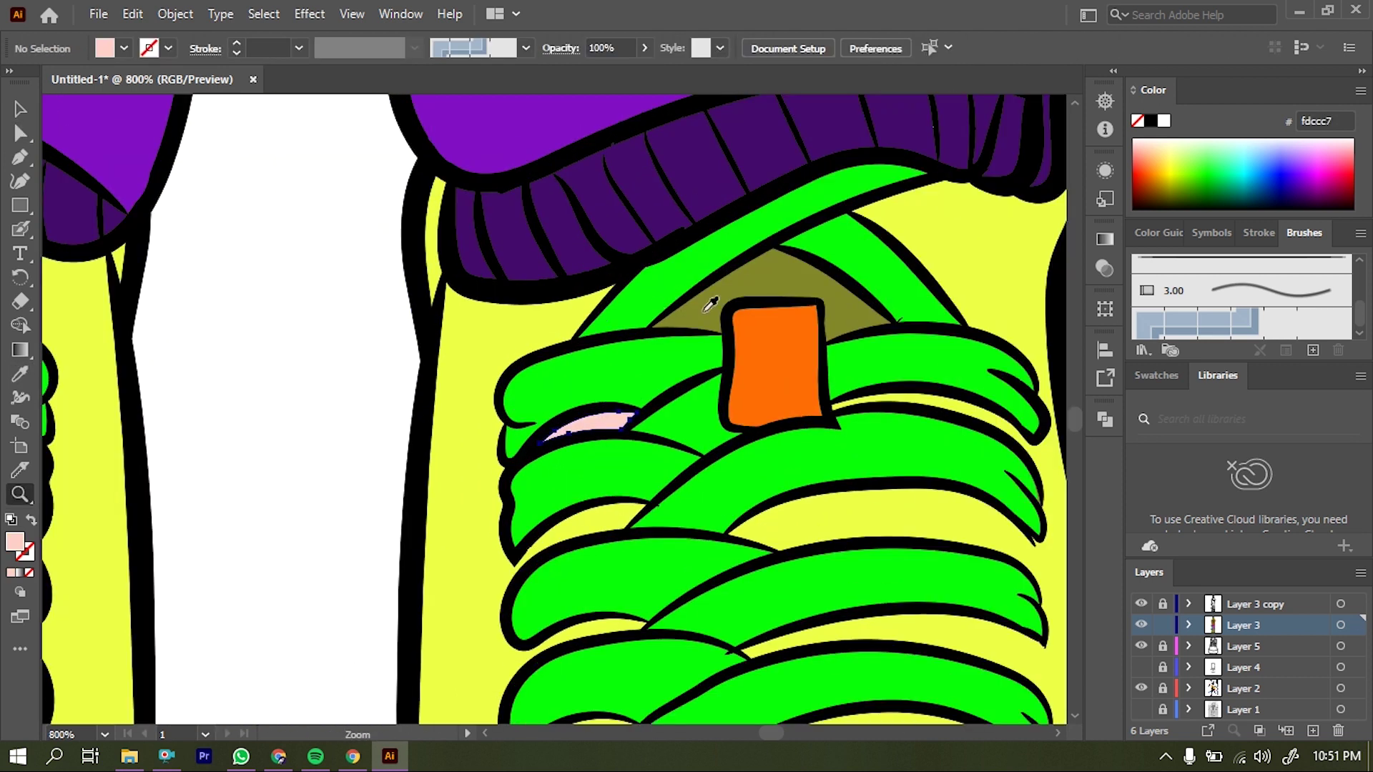
scroll(500, 358, "down", 3)
scroll(500, 358, "down", 3)
scroll(544, 448, "up", 3)
scroll(545, 448, "up", 3)
left_click(543, 289, "ctrl")
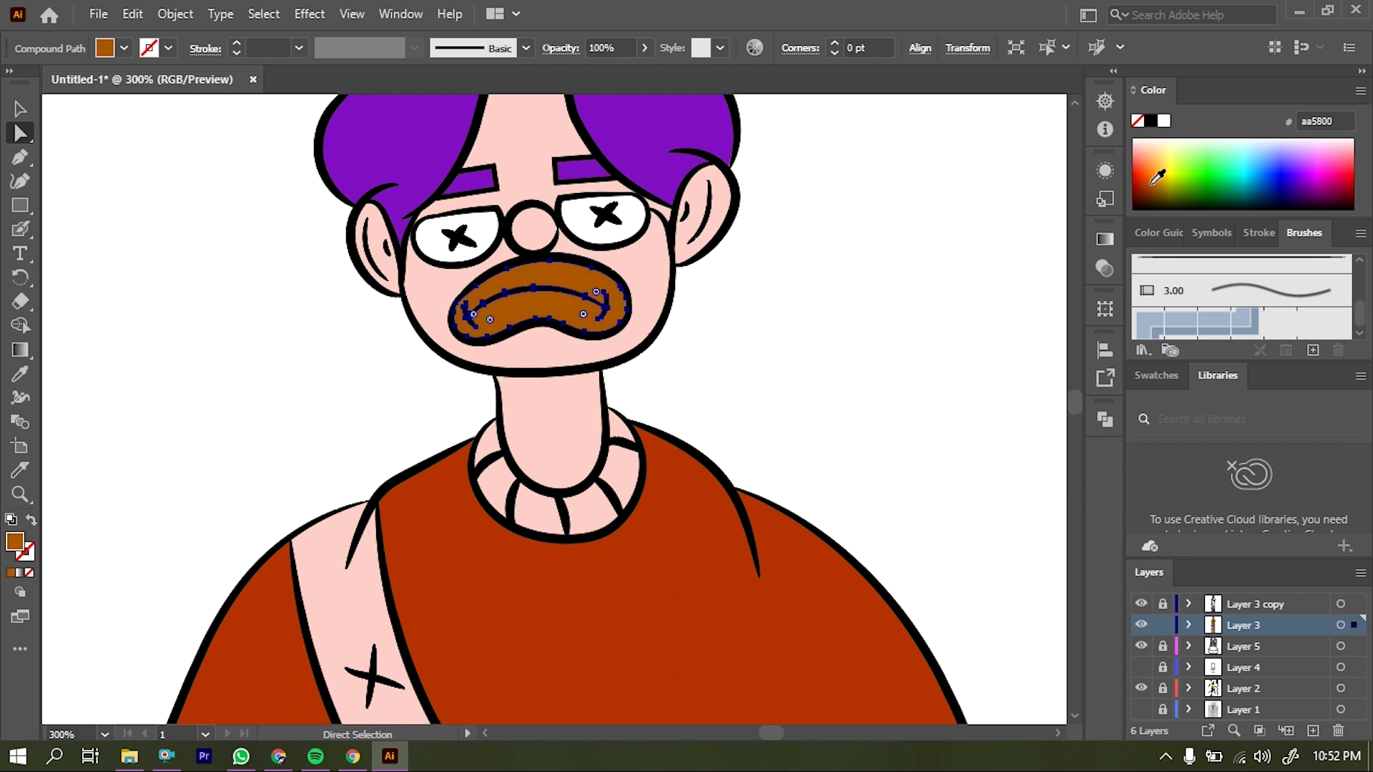
- Zoom in on the neck and fill the turtleneck collar light green
left_click(667, 363, "ctrl")
scroll(509, 455, "down", 5)
left_click_drag(570, 300, 601, 312)
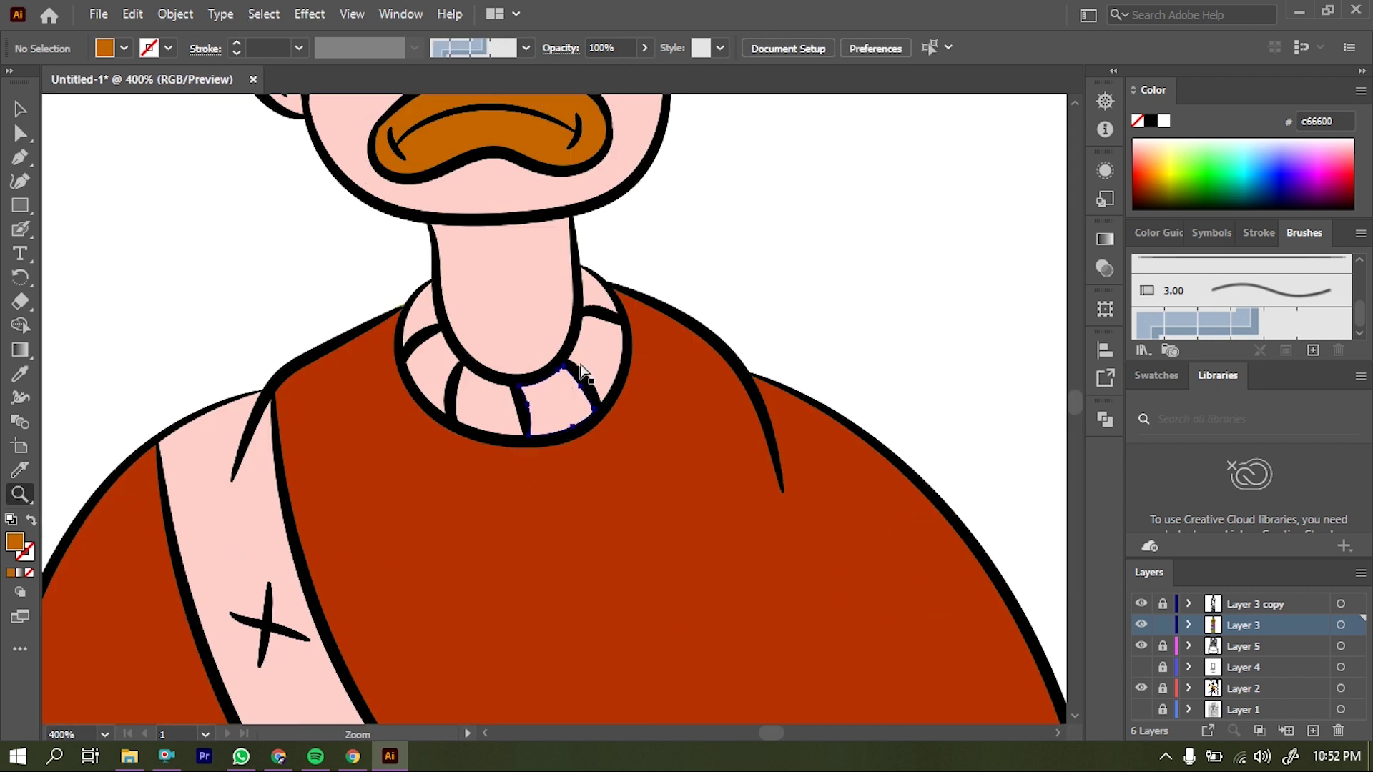
key("a")
left_click(600, 312)
double_click(14, 541)
key("Return")
key("ctrl+1")
- Fill the shoulder strap's compound shape mint 71ffc8
key("ctrl+plus")
left_click(1208, 200)
left_click(649, 622)
key("i")
left_click_drag(1294, 166, 1236, 148)
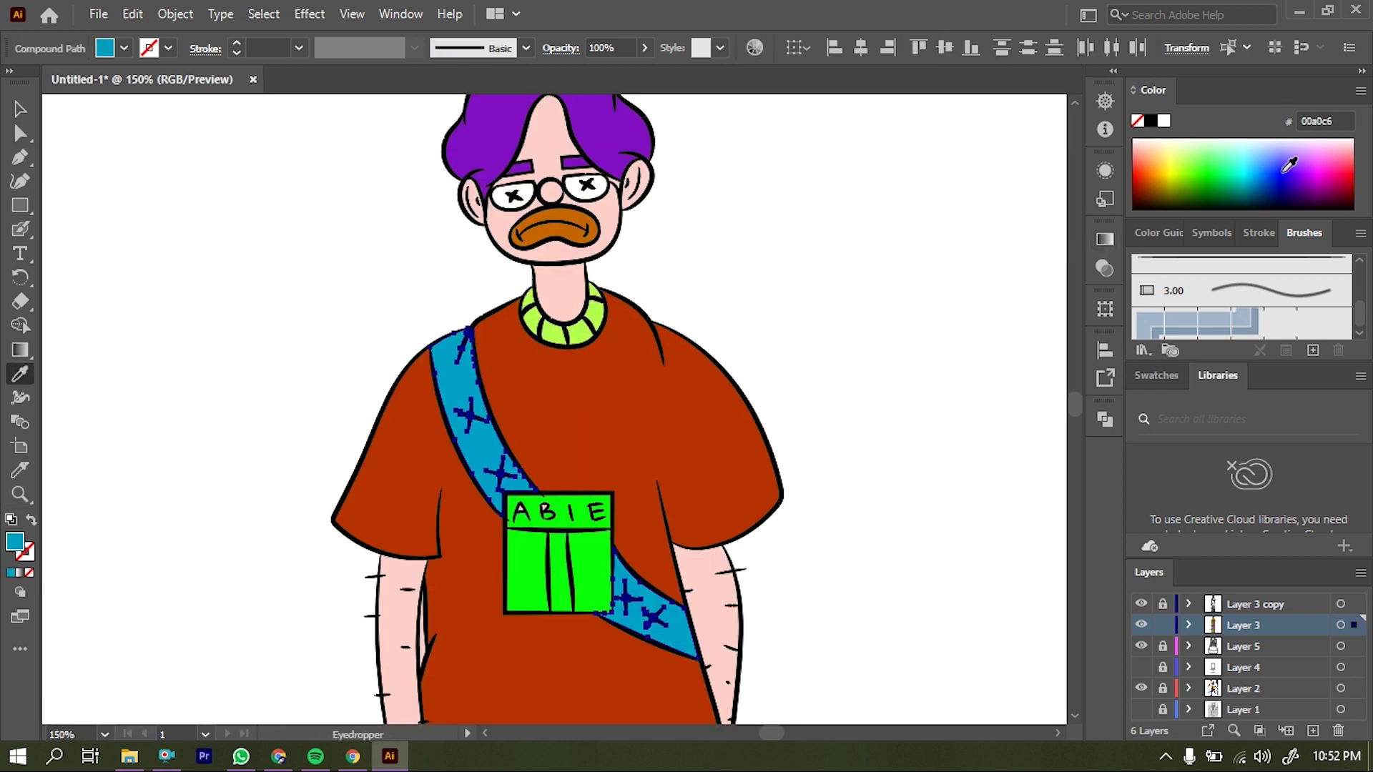
key("z")
left_click_drag(545, 490, 567, 429)
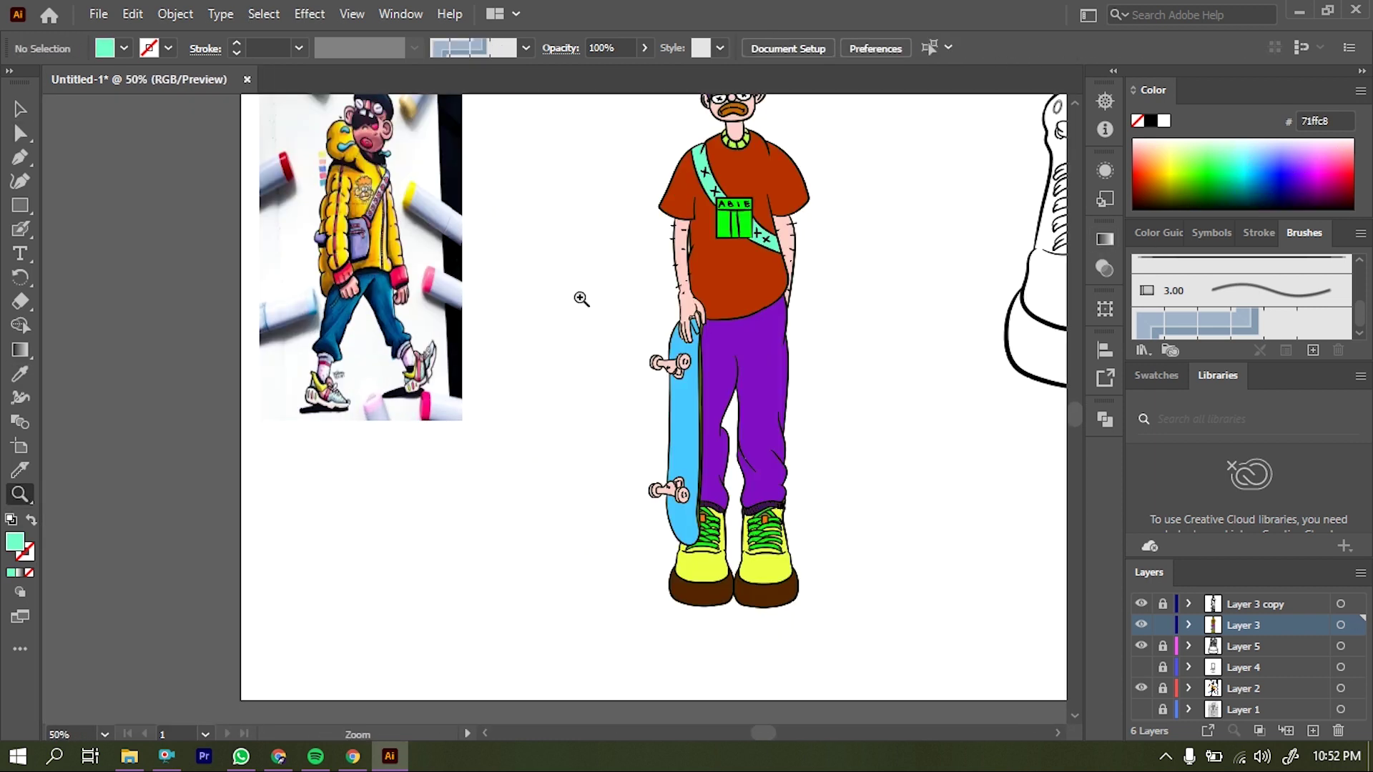
left_click_drag(534, 490, 504, 381)
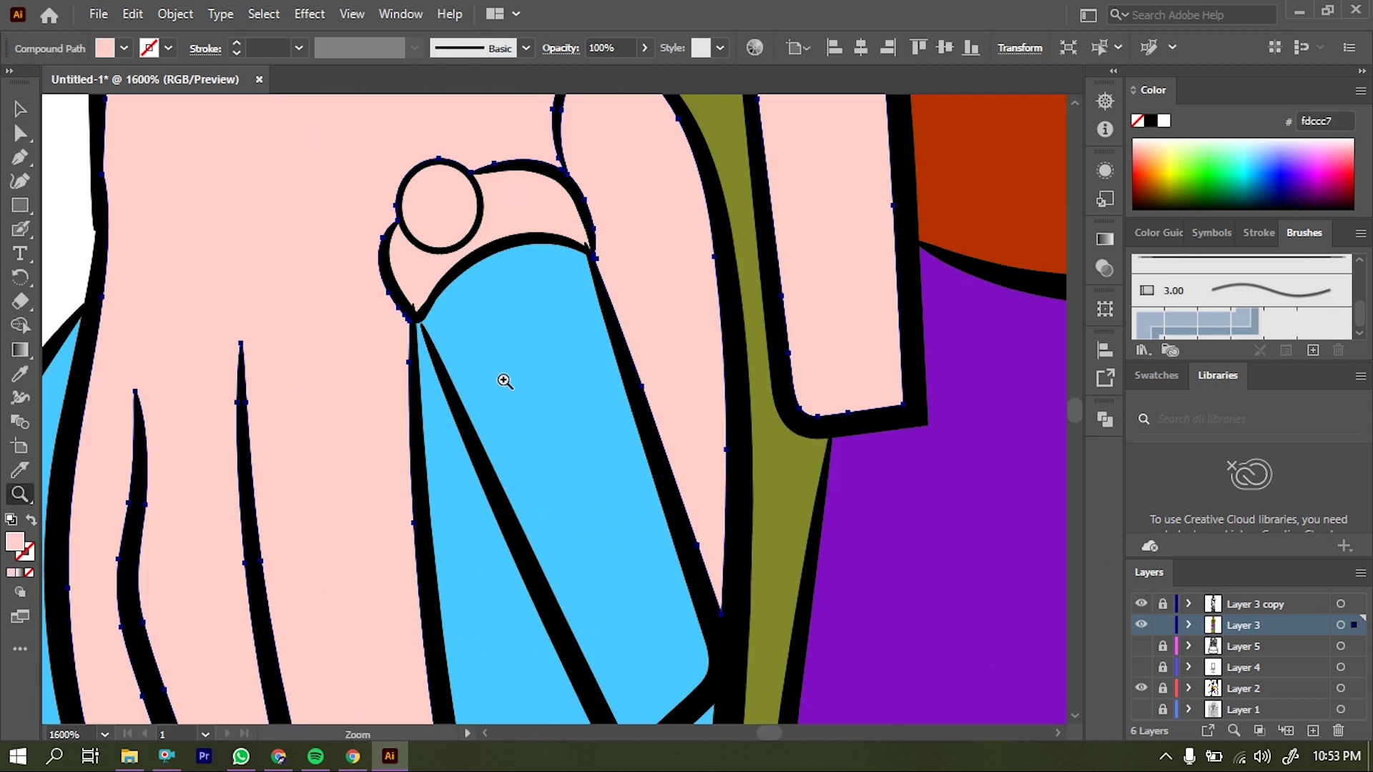
- Drag the junction anchor so the hand and skateboard edges meet
left_click(505, 381)
left_click(505, 353)
key("a")
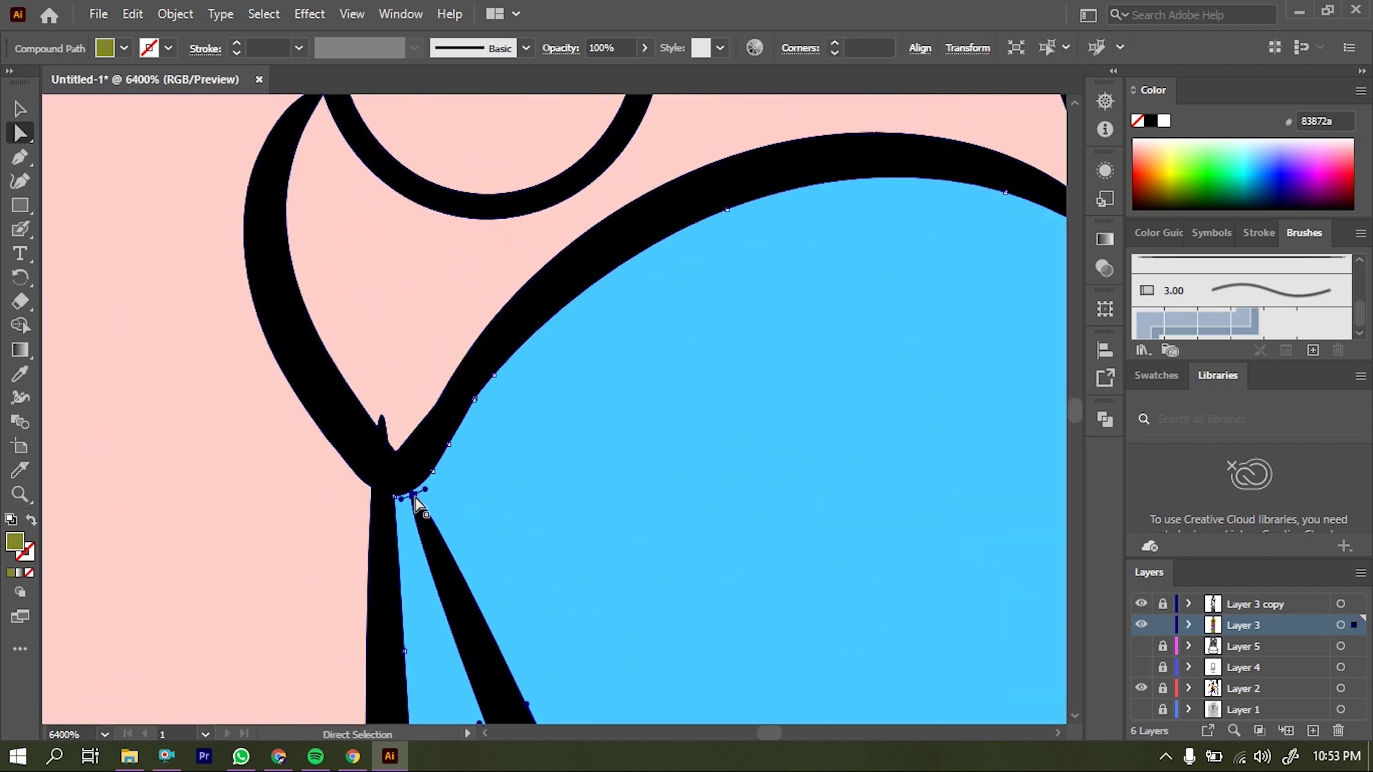
left_click(418, 500)
left_click_drag(397, 477, 398, 474)
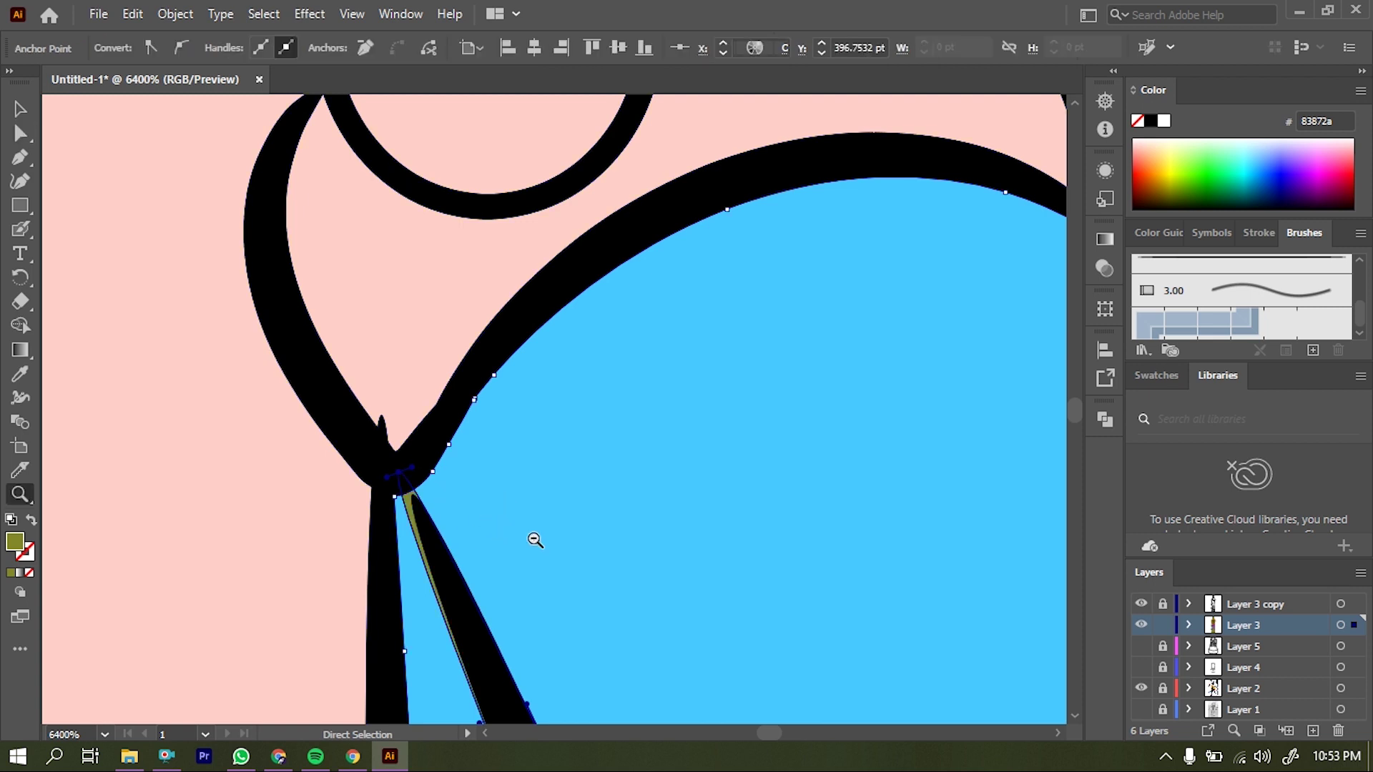
key("z")
left_click_drag(529, 542, 525, 252)
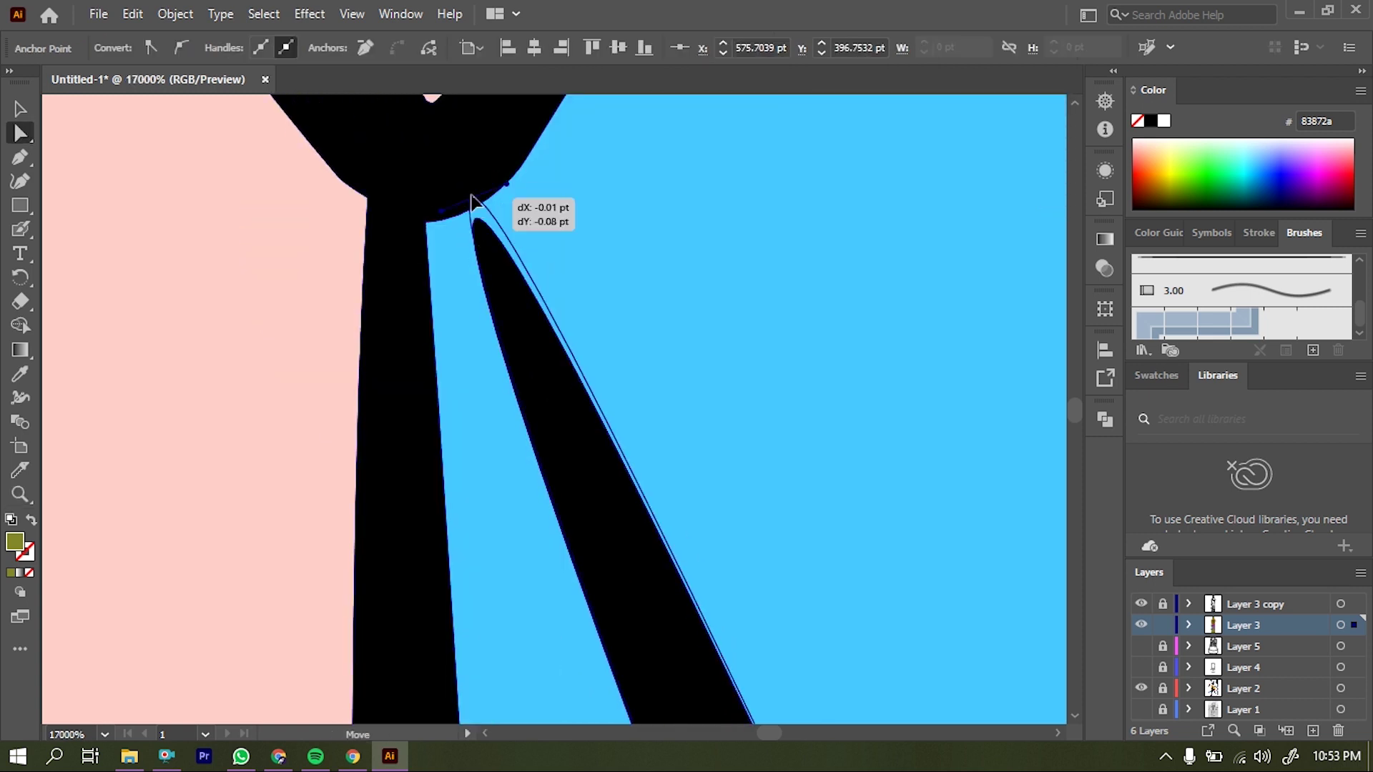
left_click_drag(494, 266, 475, 218)
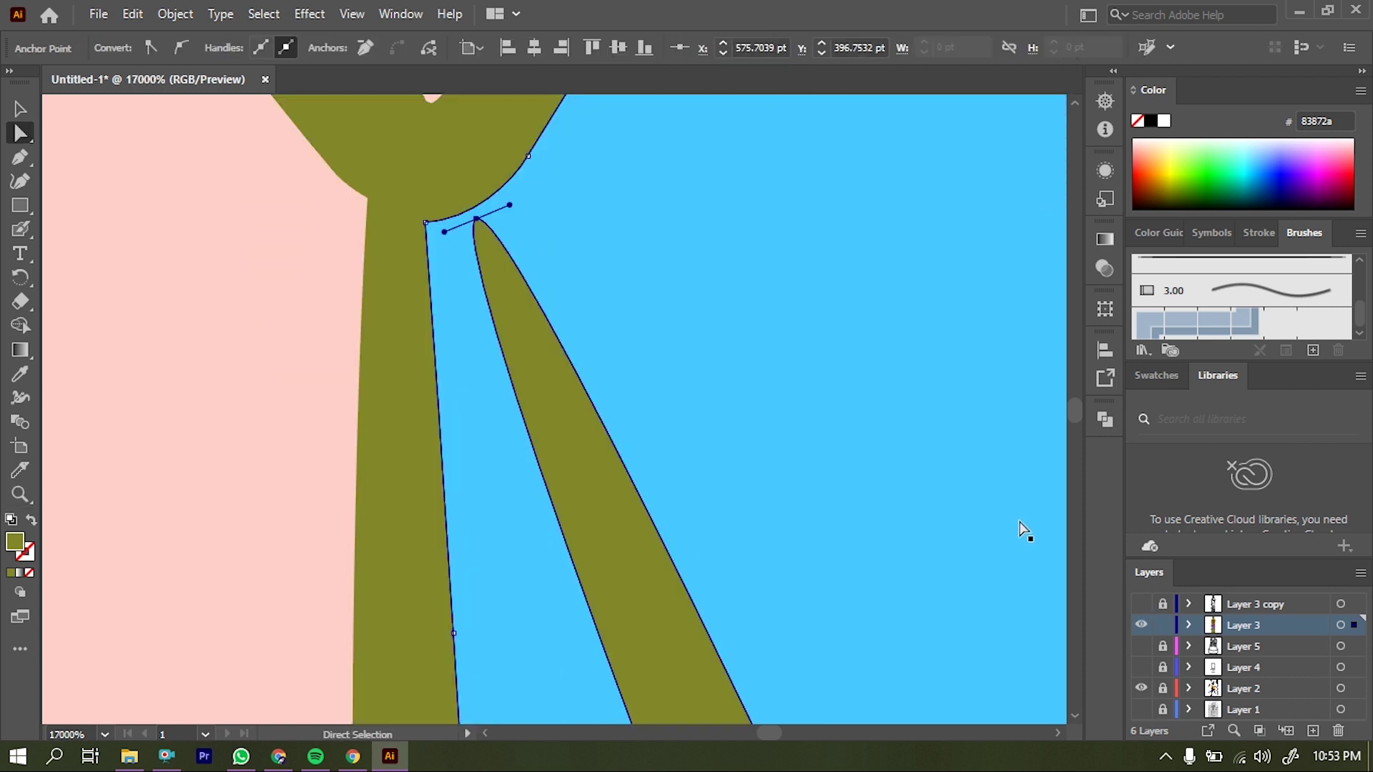
key("z")
scroll(622, 527, "down", 9)
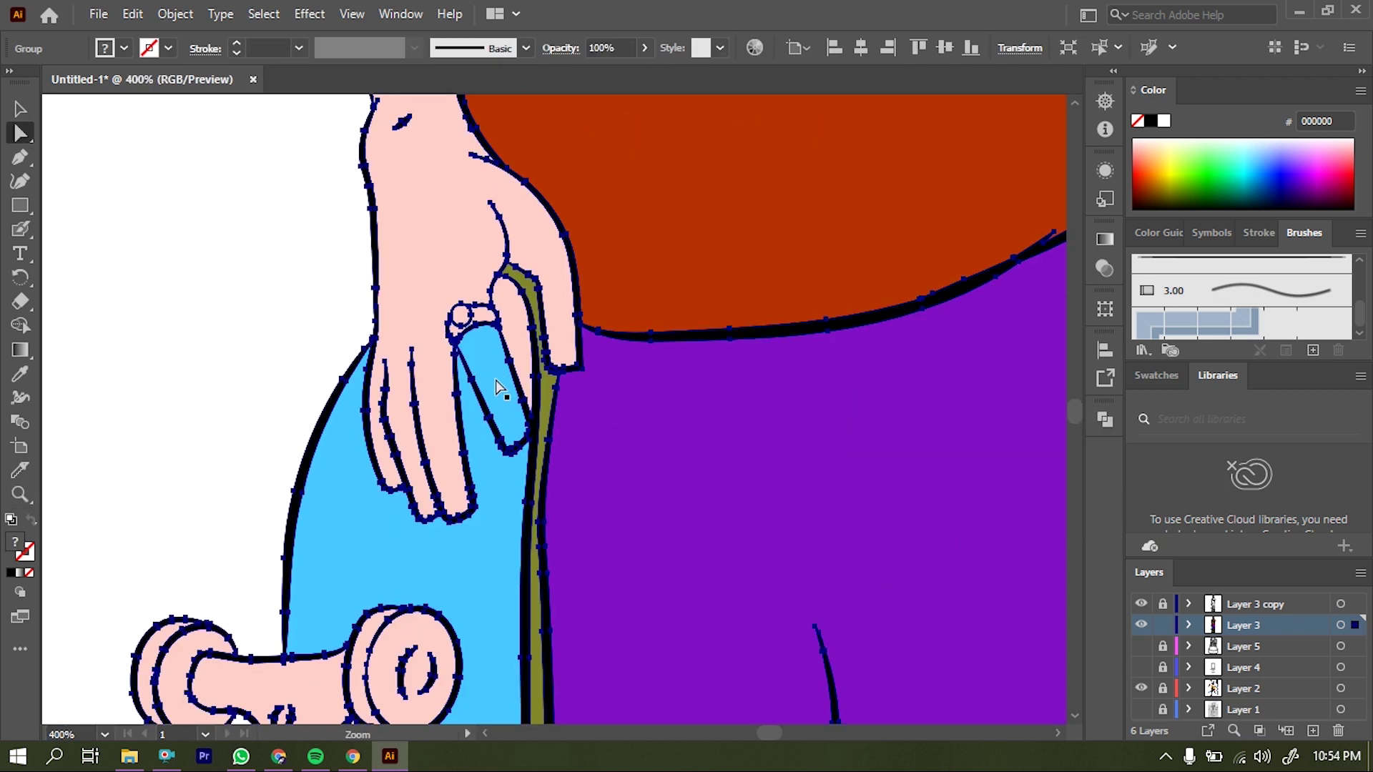
- Sample the hand's pink and select the outline and adjacent shape for Pathfinder combining
key("i")
left_click(431, 258)
scroll(526, 340, "up", 5)
left_click(546, 377, "ctrl")
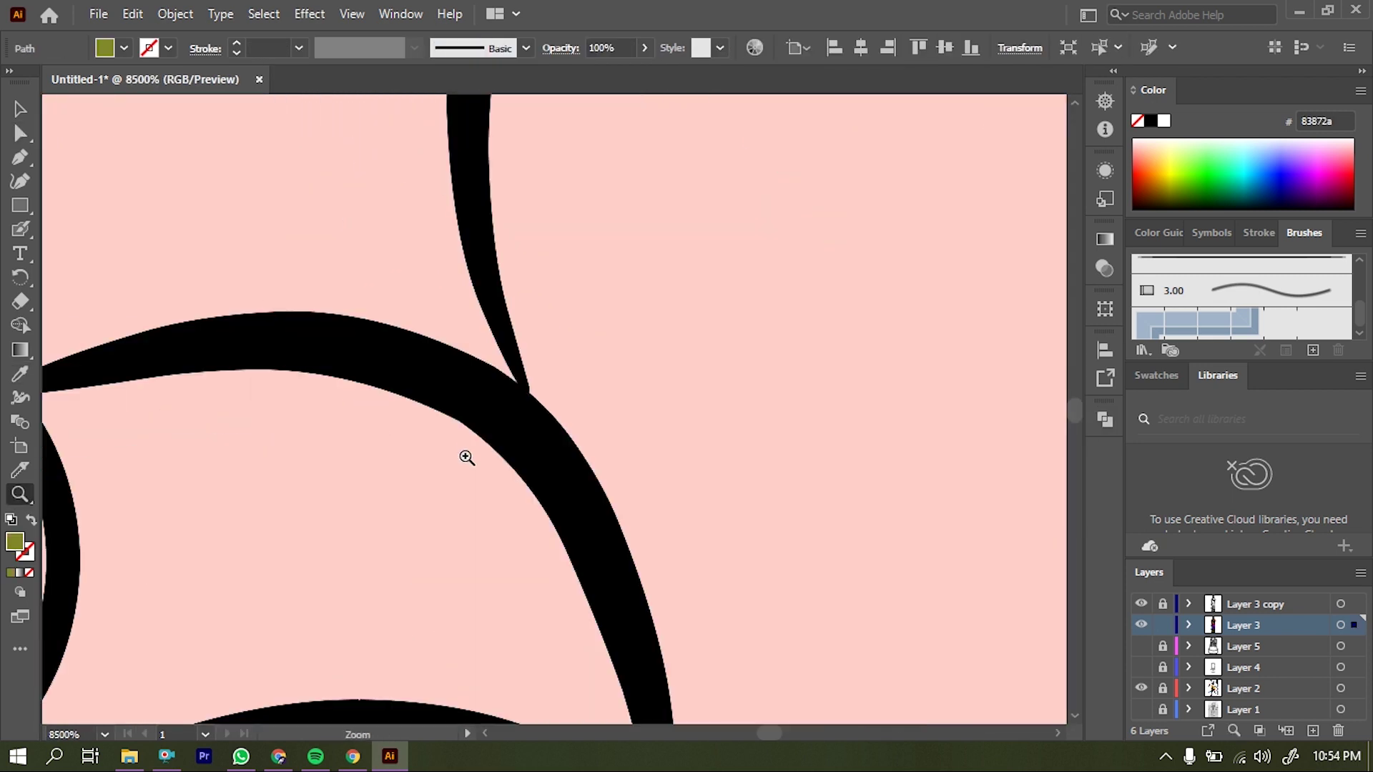
scroll(465, 457, "up", 3)
scroll(555, 576, "up", 3)
left_click(451, 236, "ctrl")
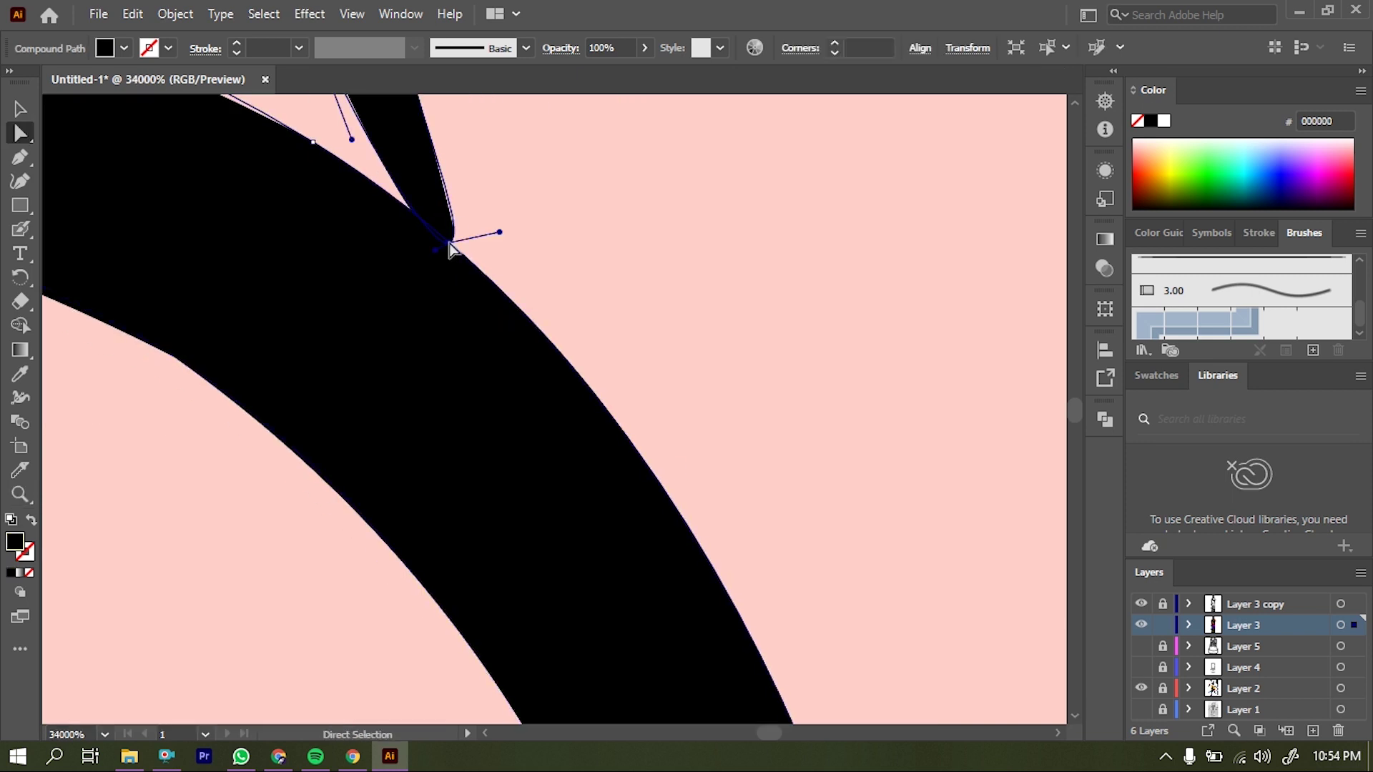
left_click(454, 250, "ctrl+shift")
left_click(1105, 420)
left_click(1046, 411)
- Fill the upper skateboard truck blue
scroll(583, 467, "down", 5)
scroll(561, 429, "down", 5)
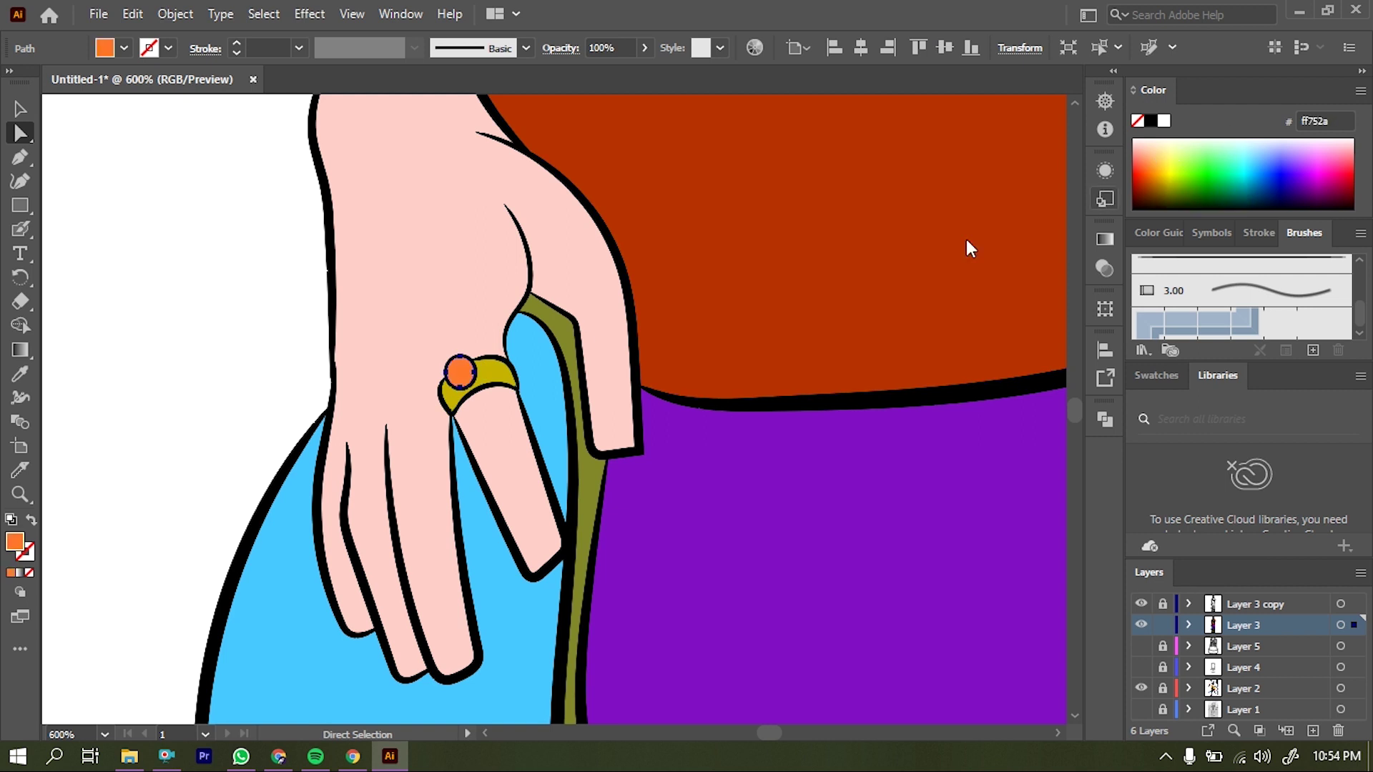
scroll(591, 469, "down", 3)
scroll(551, 439, "down", 3)
scroll(496, 368, "up", 4)
left_click(444, 343)
left_click(1298, 169)
- Fill the upper truck's baseplate grey 545454 and its left wheel part purple
left_click(579, 309)
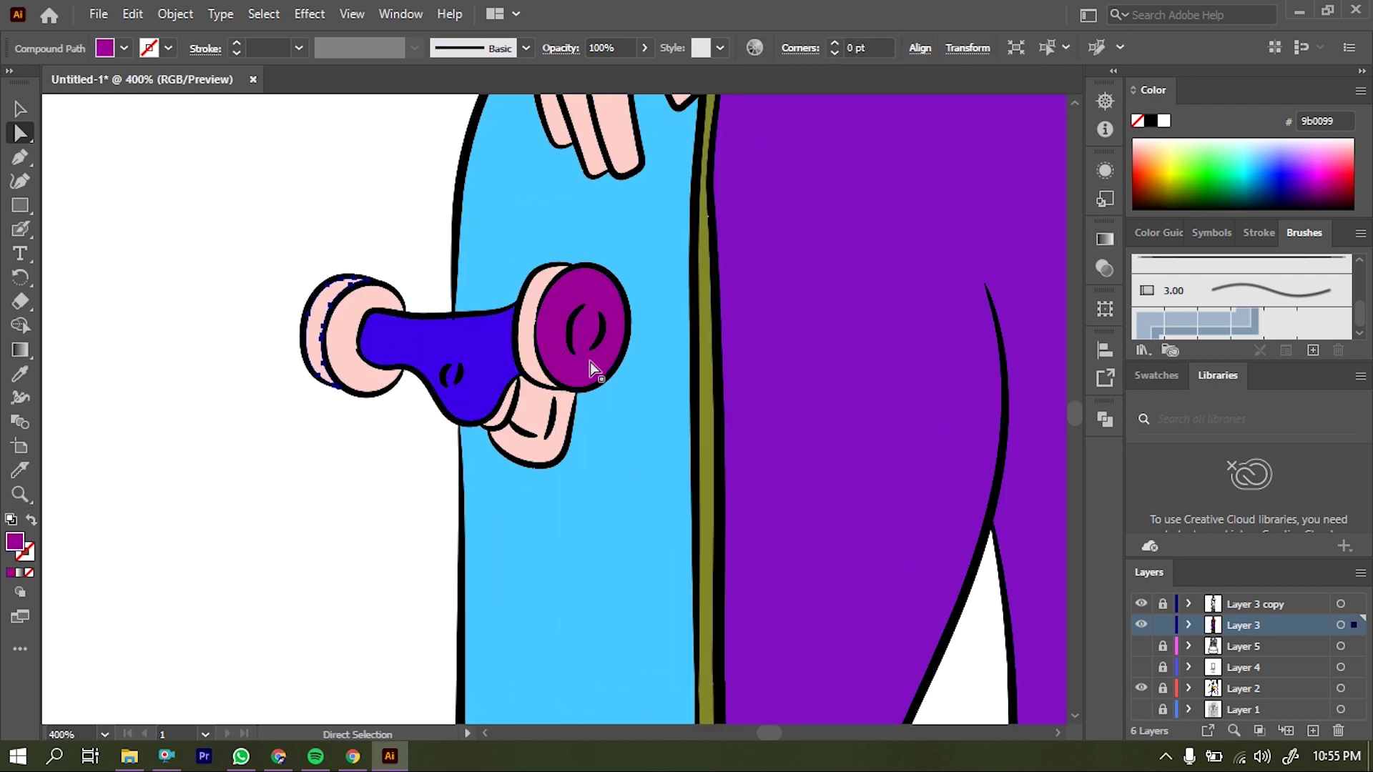
double_click(15, 542)
type("545454")
key("Return")
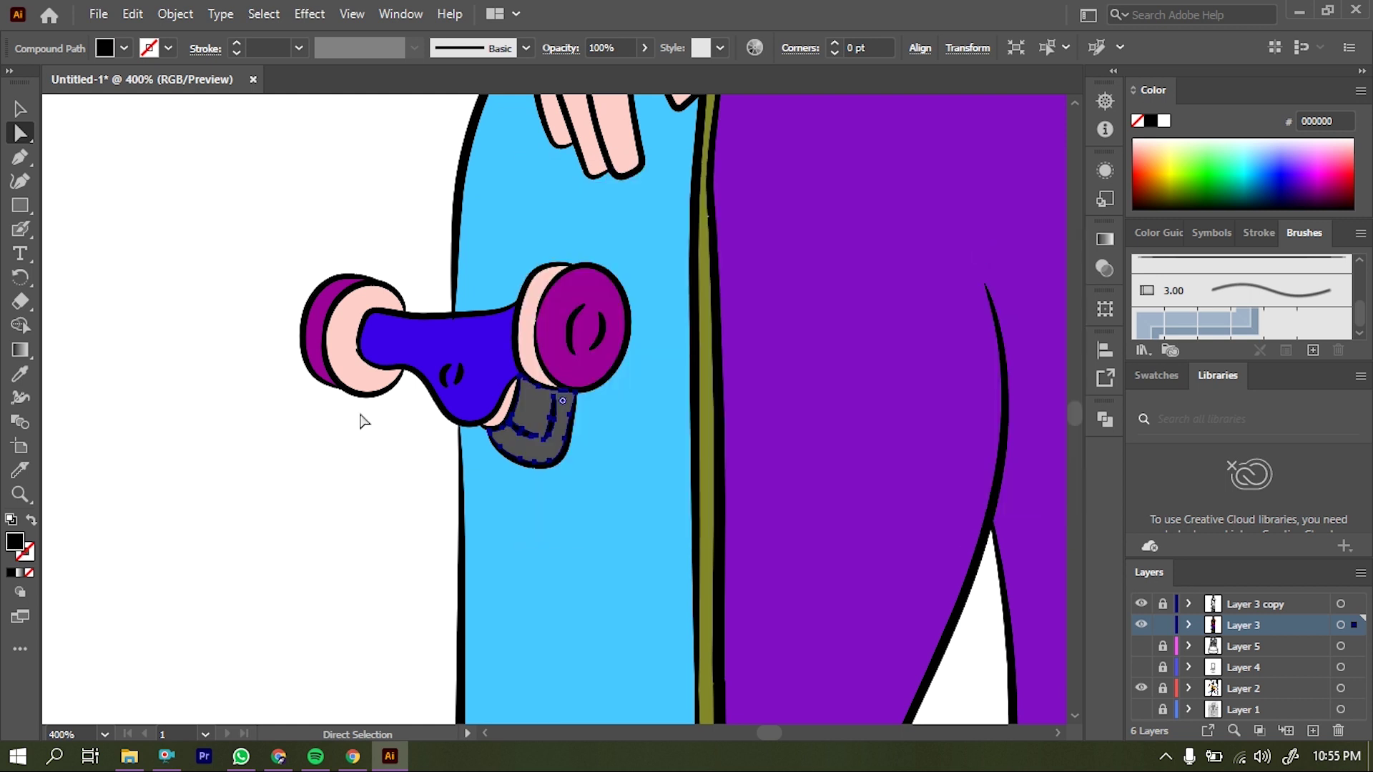
scroll(525, 392, "up", 2)
left_click(308, 336)
left_click(233, 386)
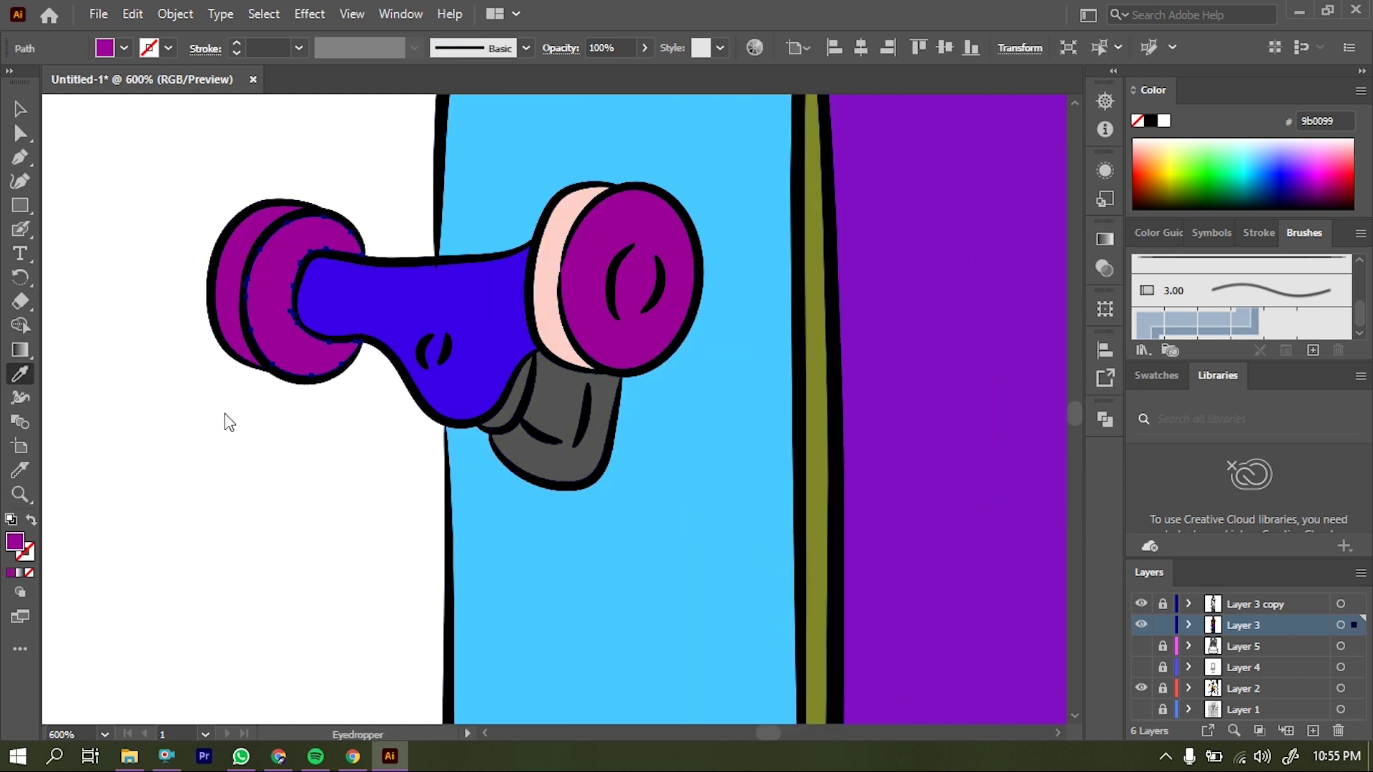
- Copy the upper truck's colours onto the lower truck and recolour its wheels
key("ctrl+minus")
key("ctrl+minus")
key("ctrl+minus")
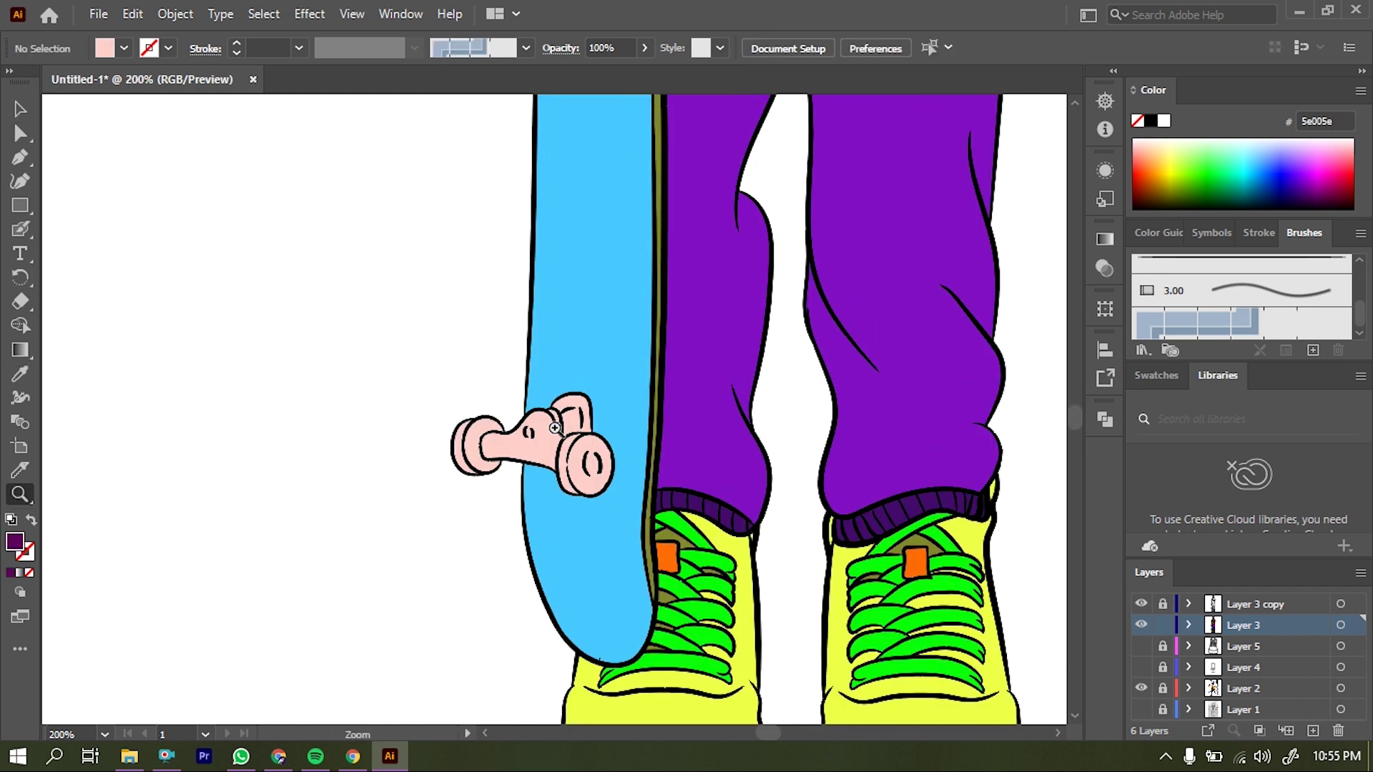
scroll(567, 358, "up", 1)
left_click(540, 108)
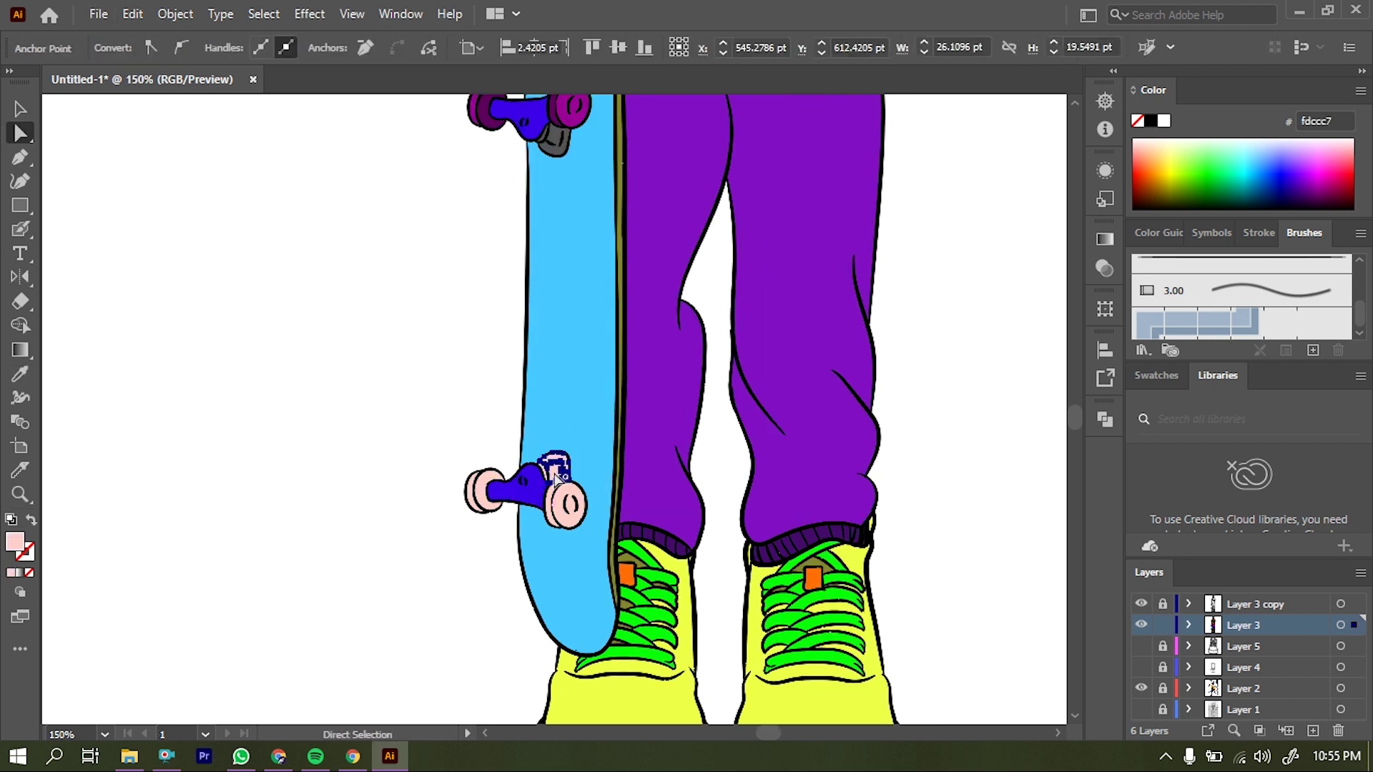
key("ctrl+shift+a")
key("z")
left_click(562, 464)
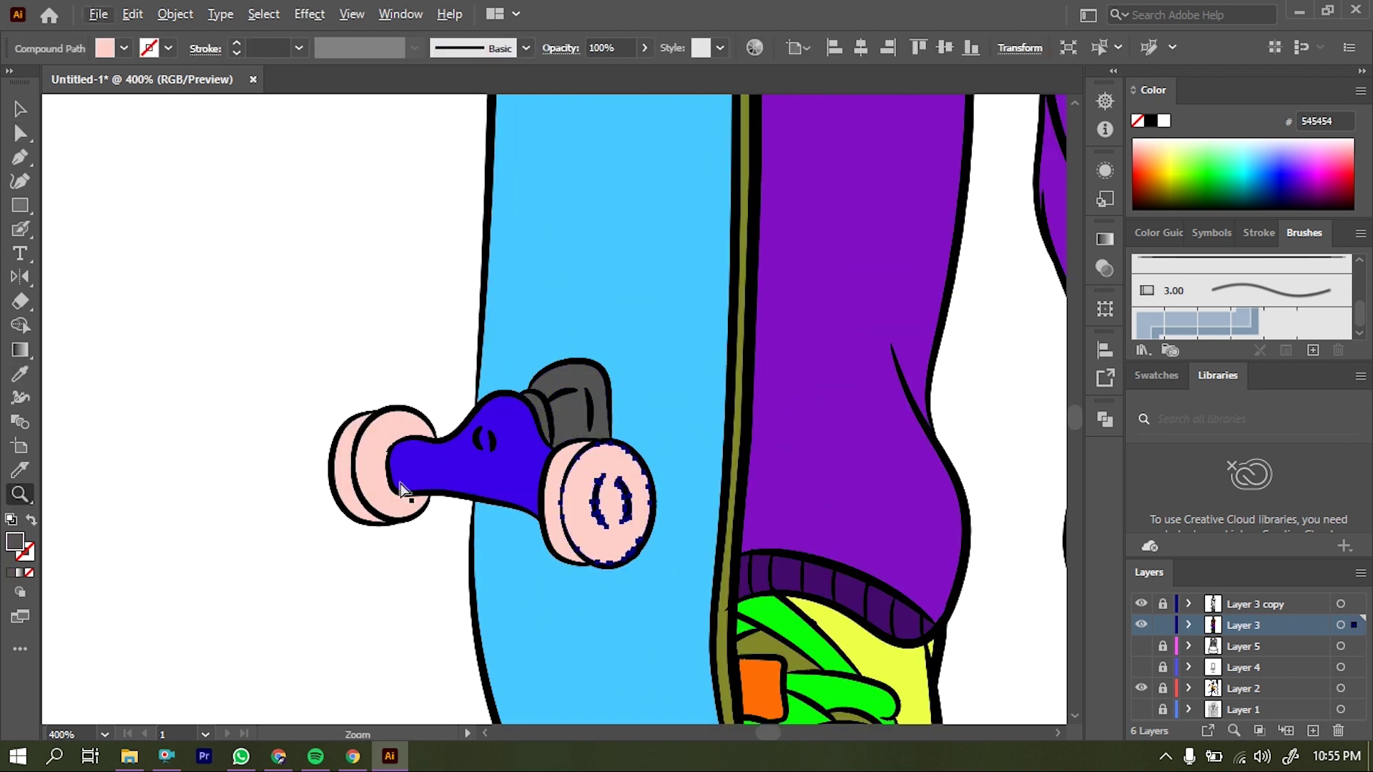
key("ctrl+minus")
key("ctrl+minus")
key("ctrl+plus")
key("ctrl+plus")
key("ctrl+plus")
left_click(444, 398)
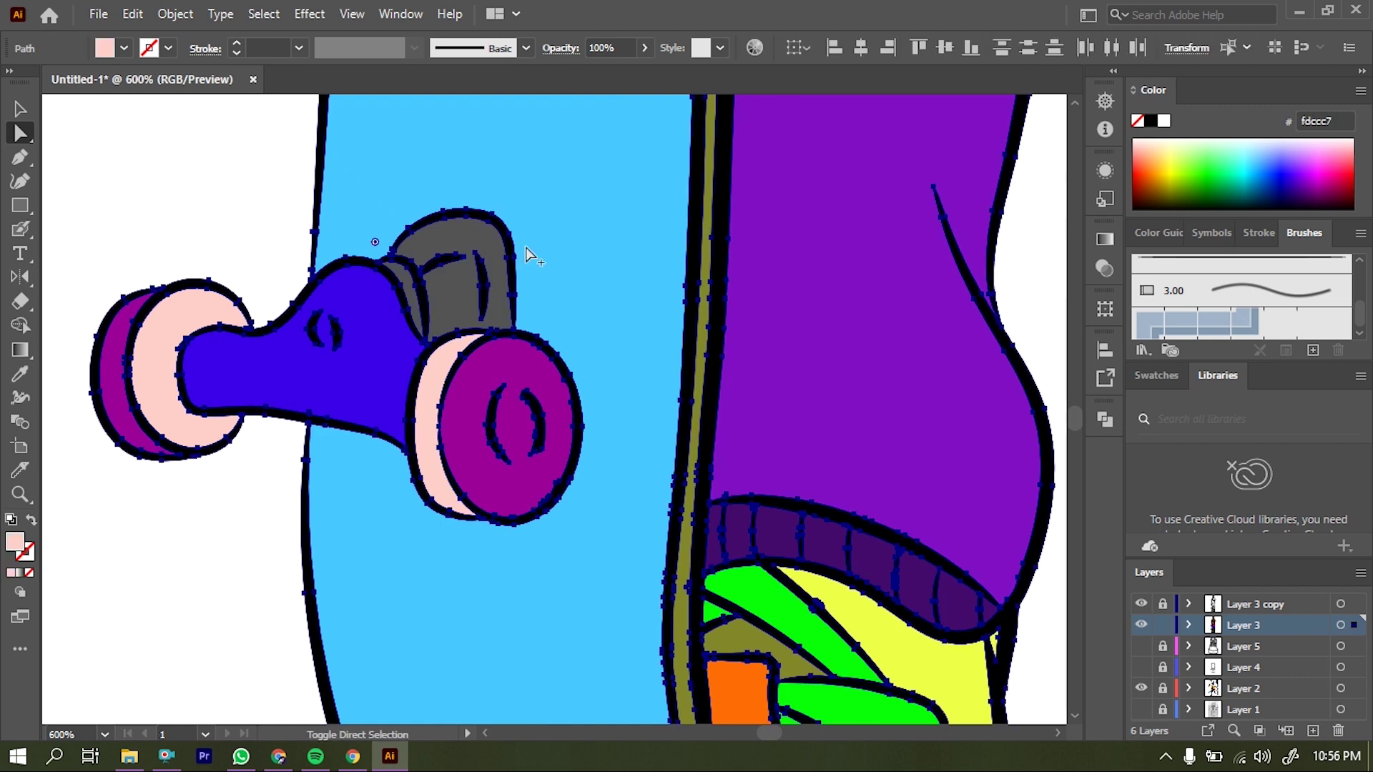
key("ctrl+shift+a")
key("ctrl+minus")
key("ctrl+minus")
key("ctrl+minus")
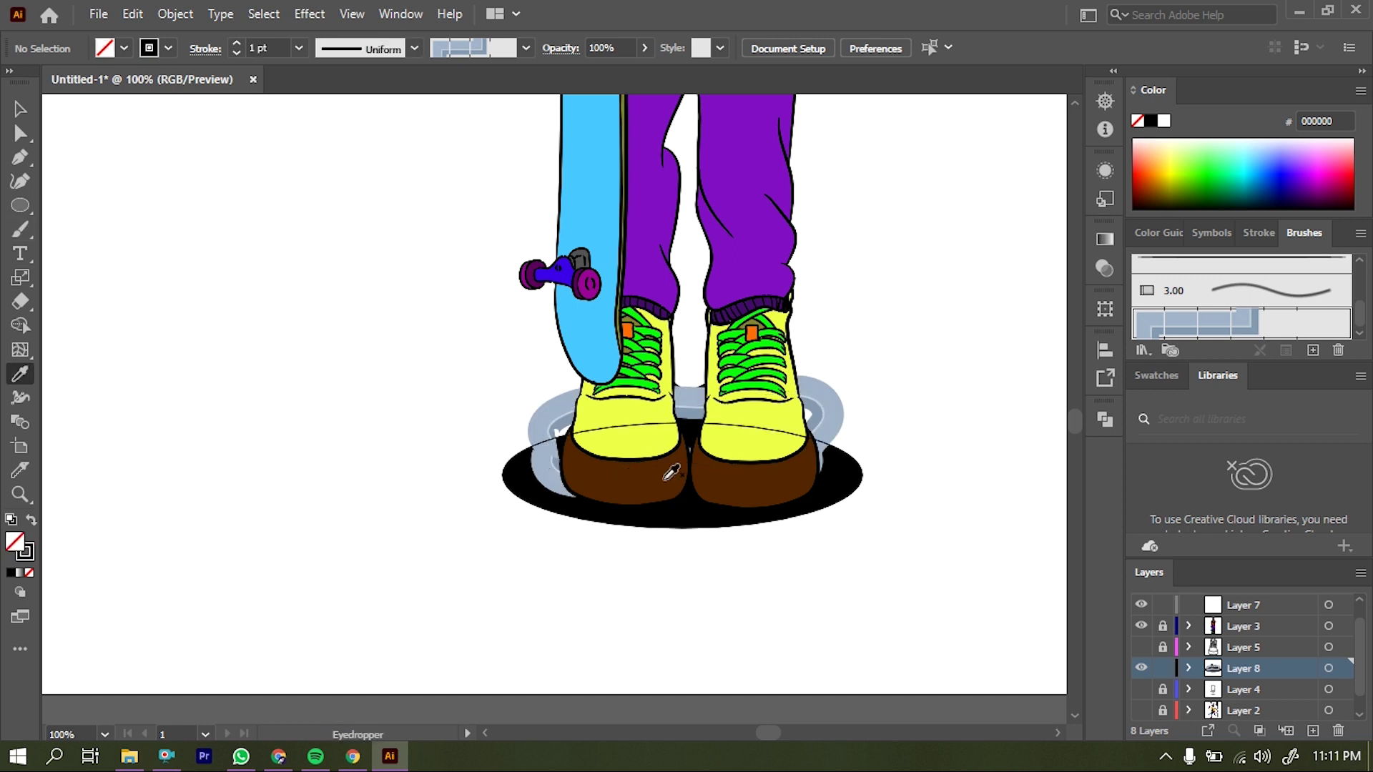
- Draw the black ground shadow under the shoes with the Pencil and toggle the shoe sketch layer
key("n")
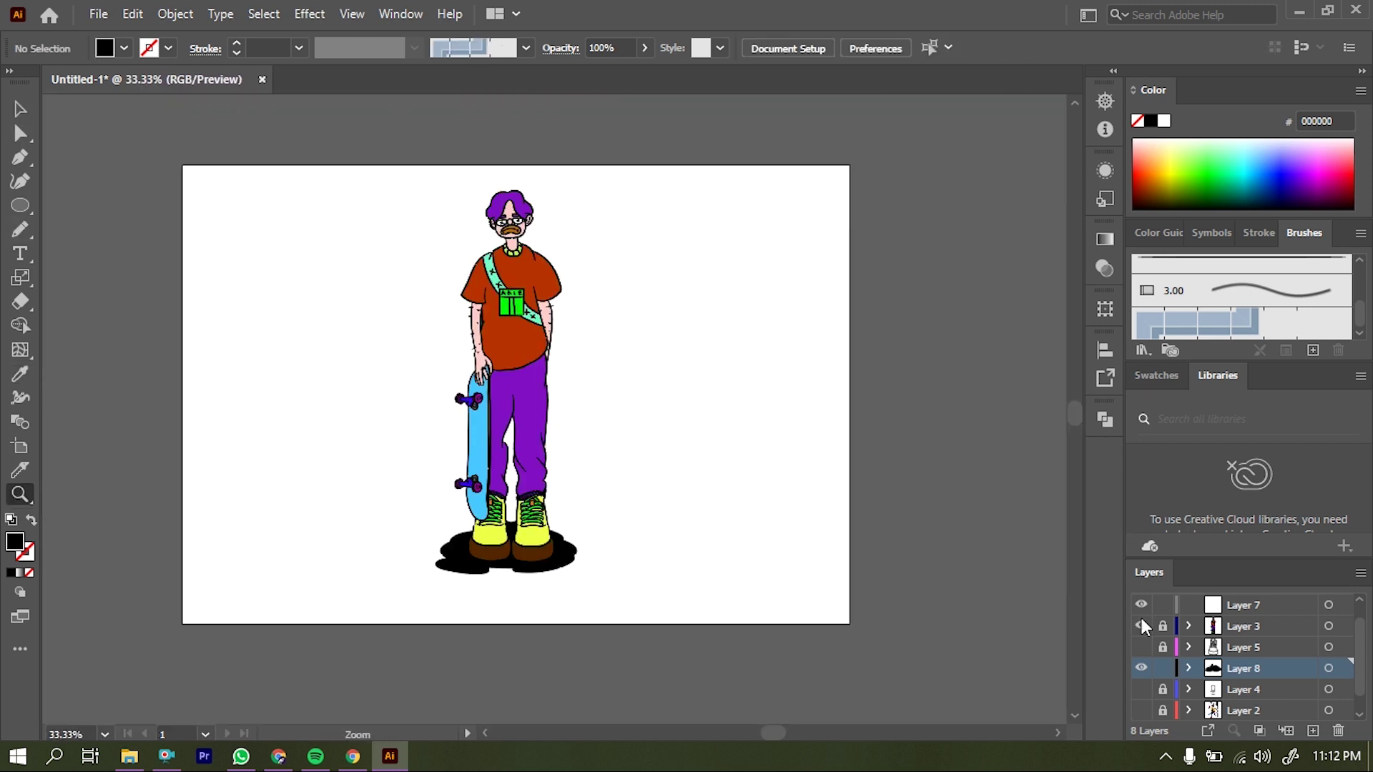
left_click(1141, 647)
left_click(1141, 668)
key("a")
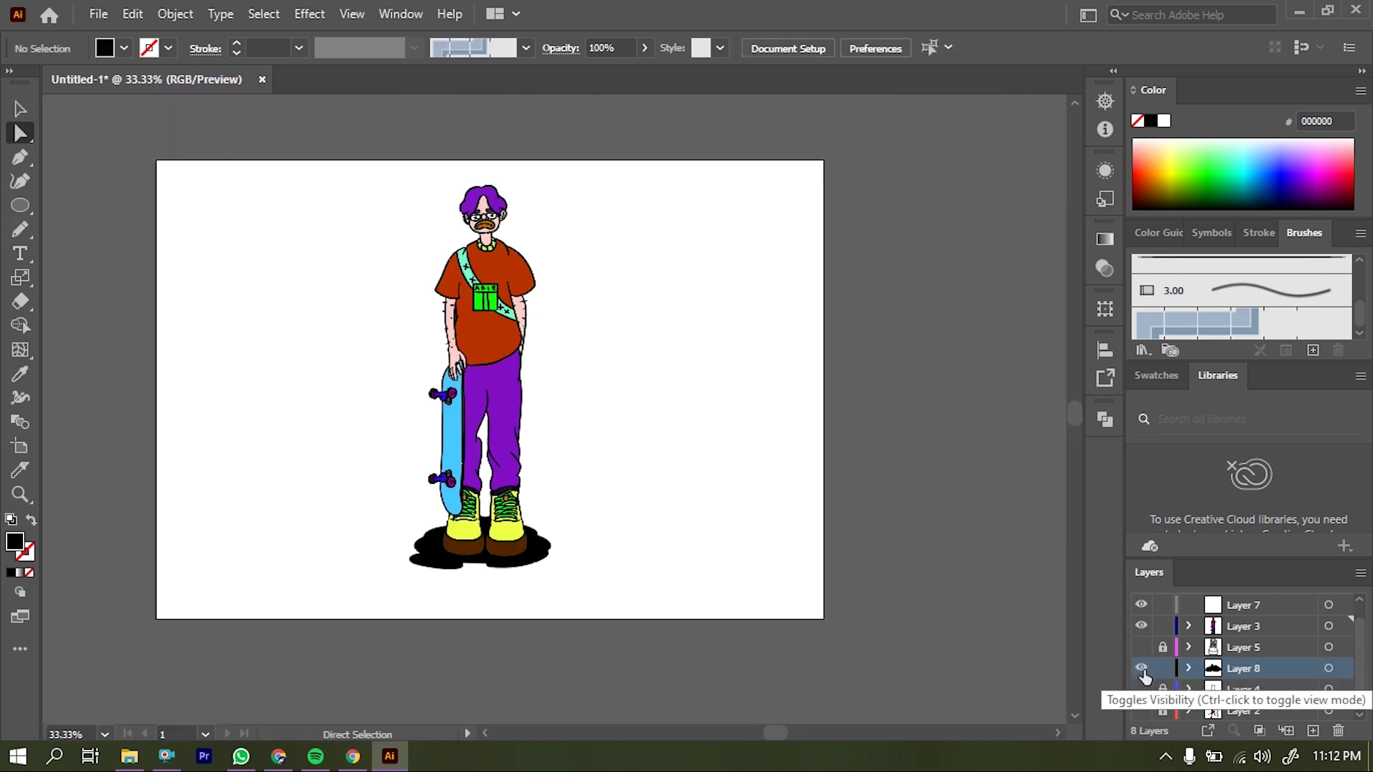